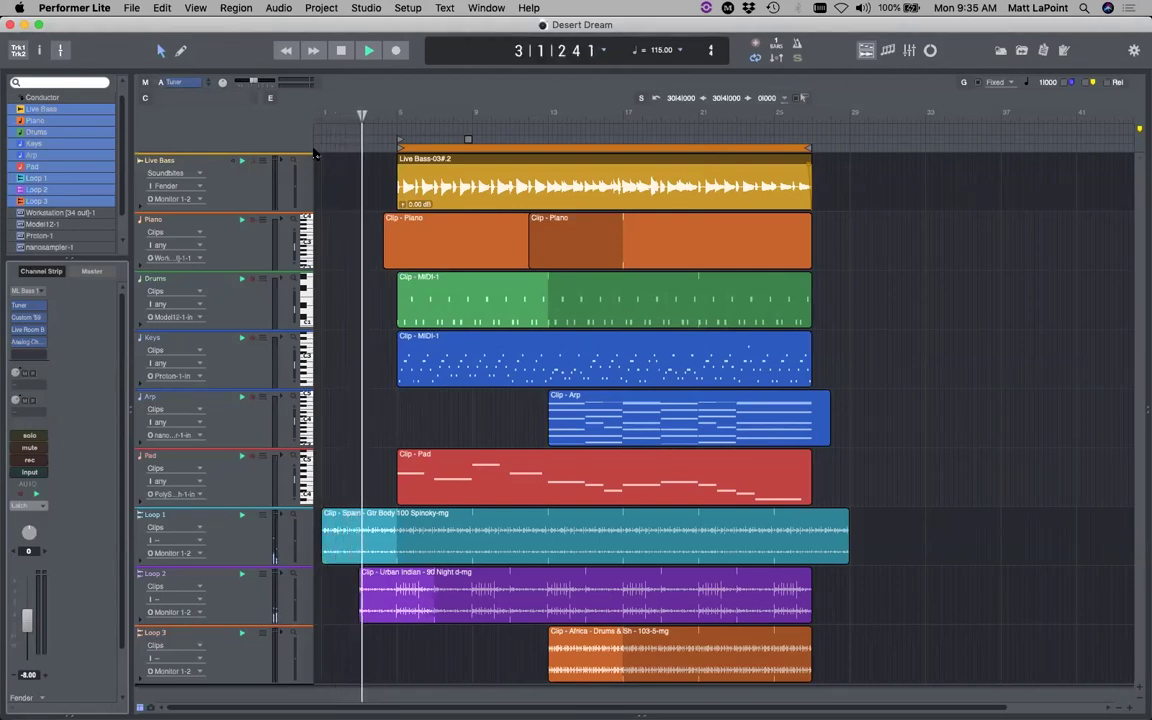
Examine the mixer channels of the playing project and return to the tracks overview
click(910, 52)
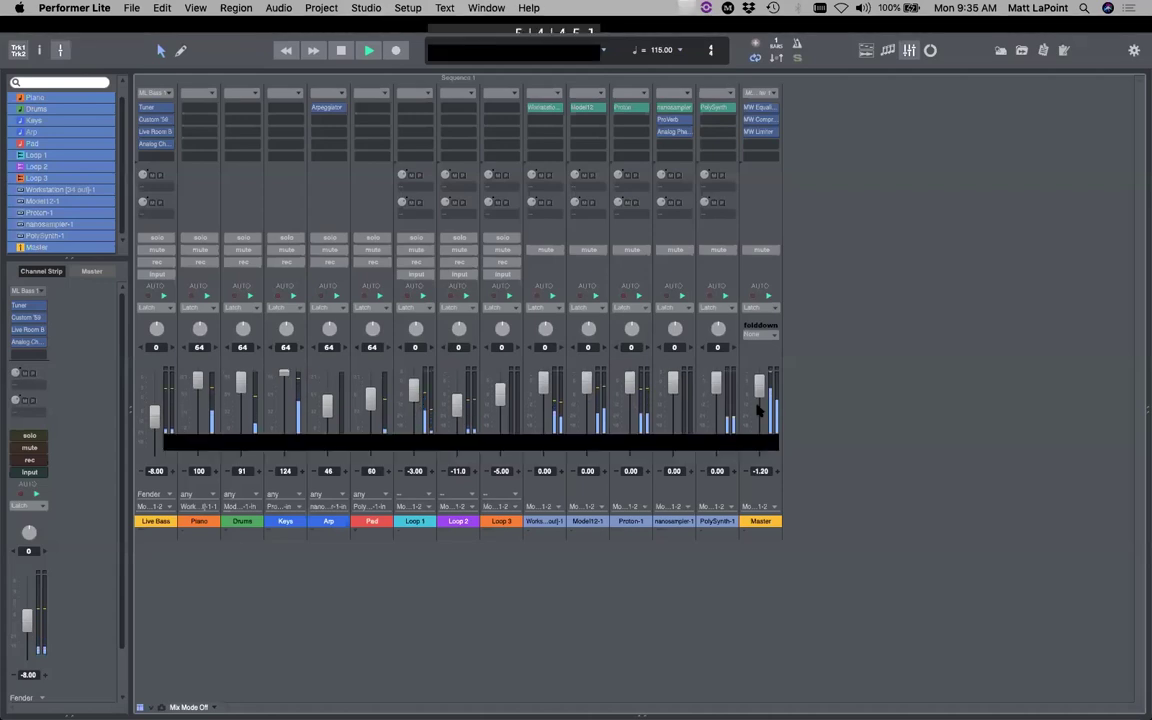
drag(757, 404, 757, 407)
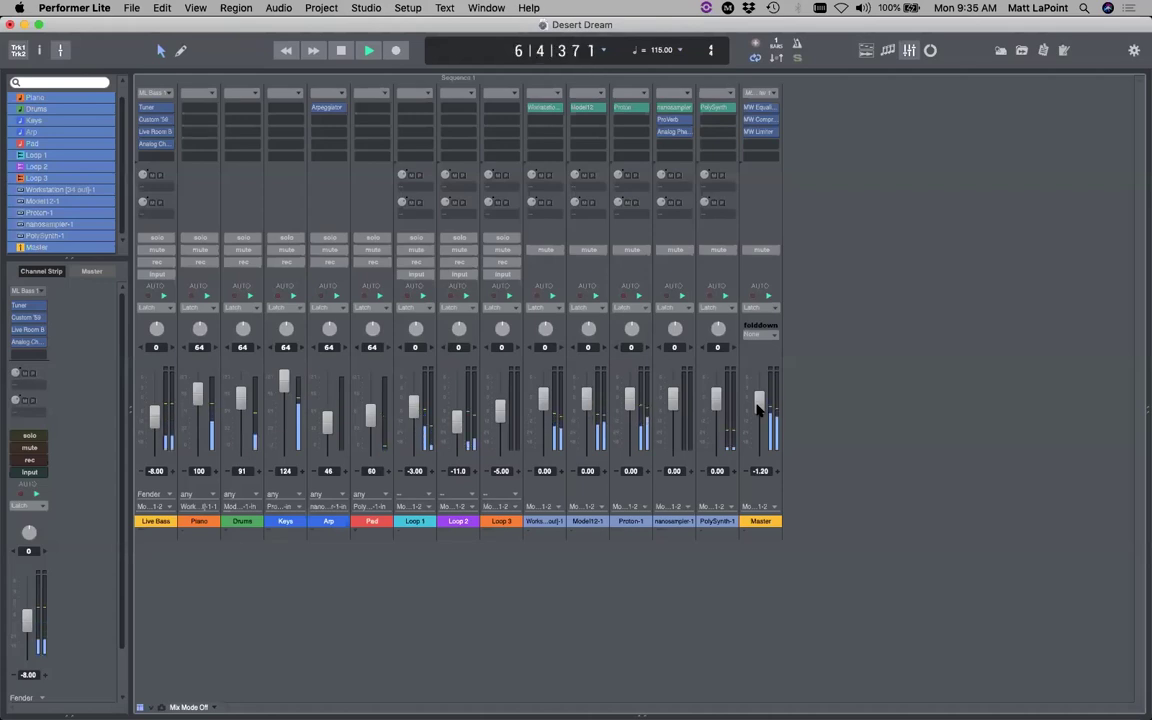
click(866, 51)
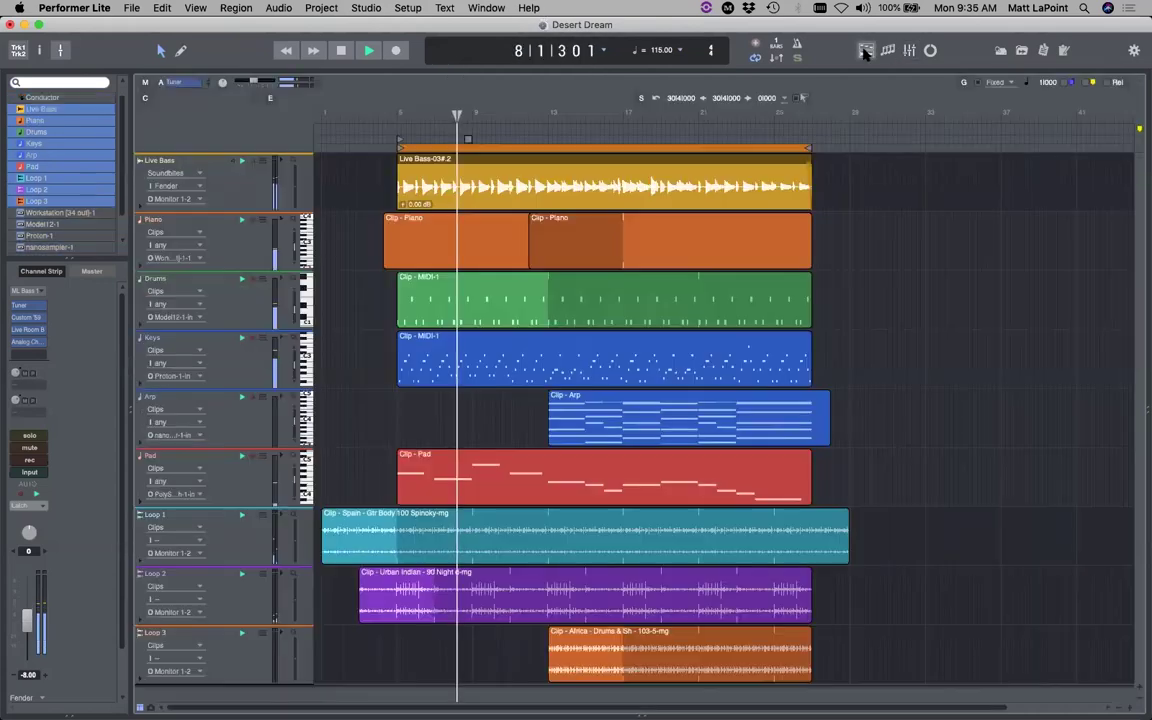
Examine the Drums clip's notes in the MIDI editor, and view the Keys and Arp tracks' channel strips
click(525, 184)
double_click(474, 295)
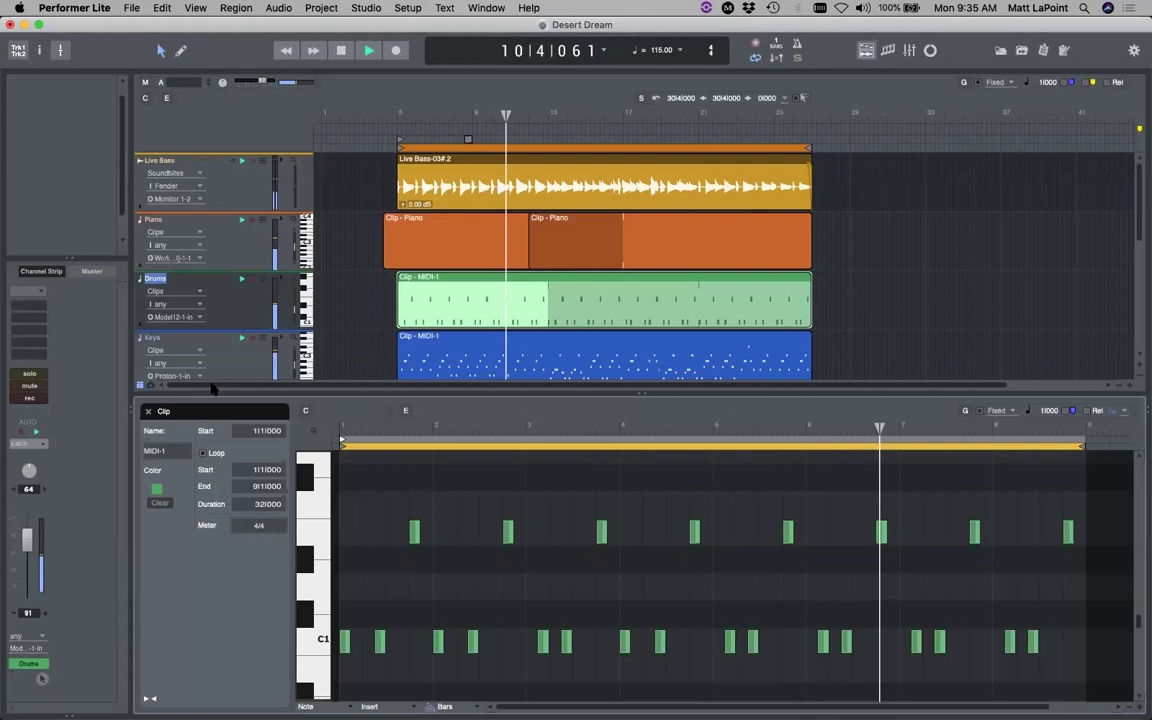
click(148, 411)
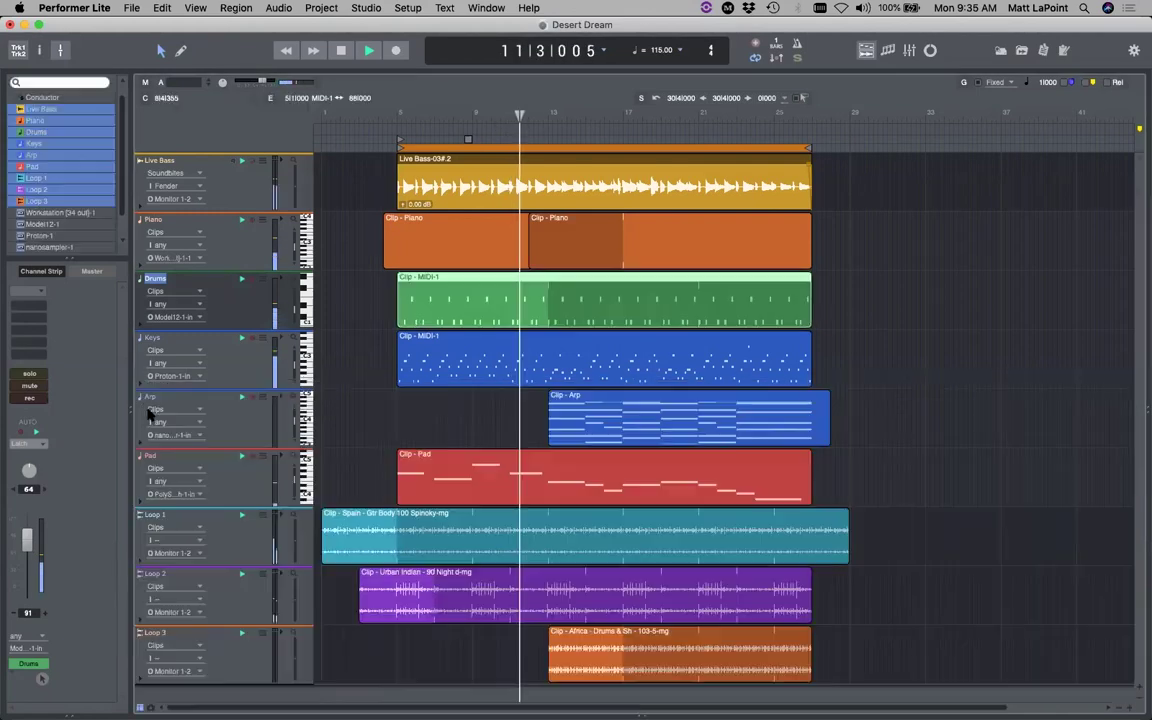
click(153, 337)
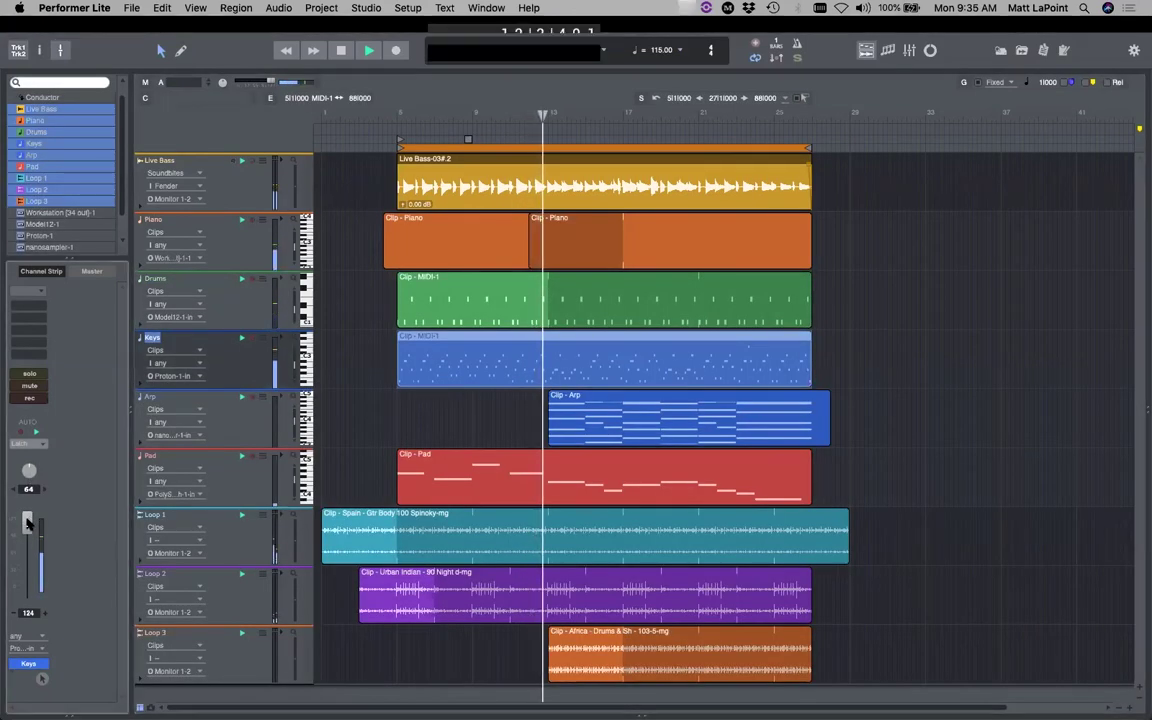
click(152, 397)
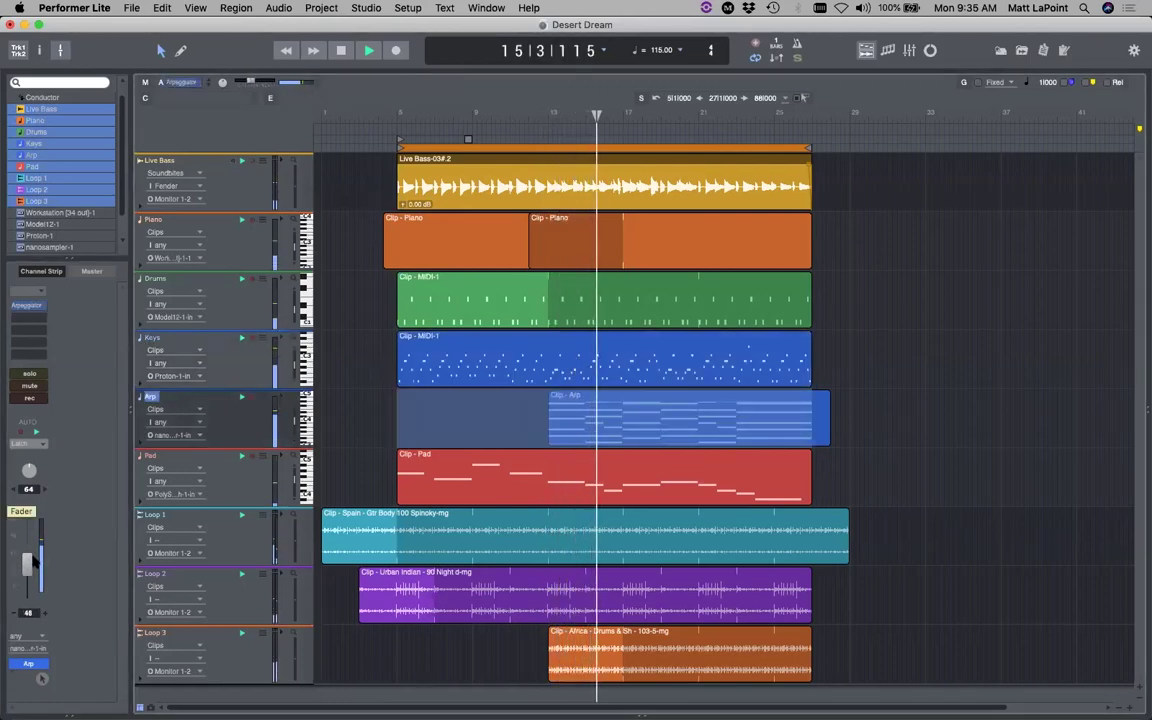
Examine the project's soundbite list and the content browser, closing each one after viewing
key(super+shift+a)
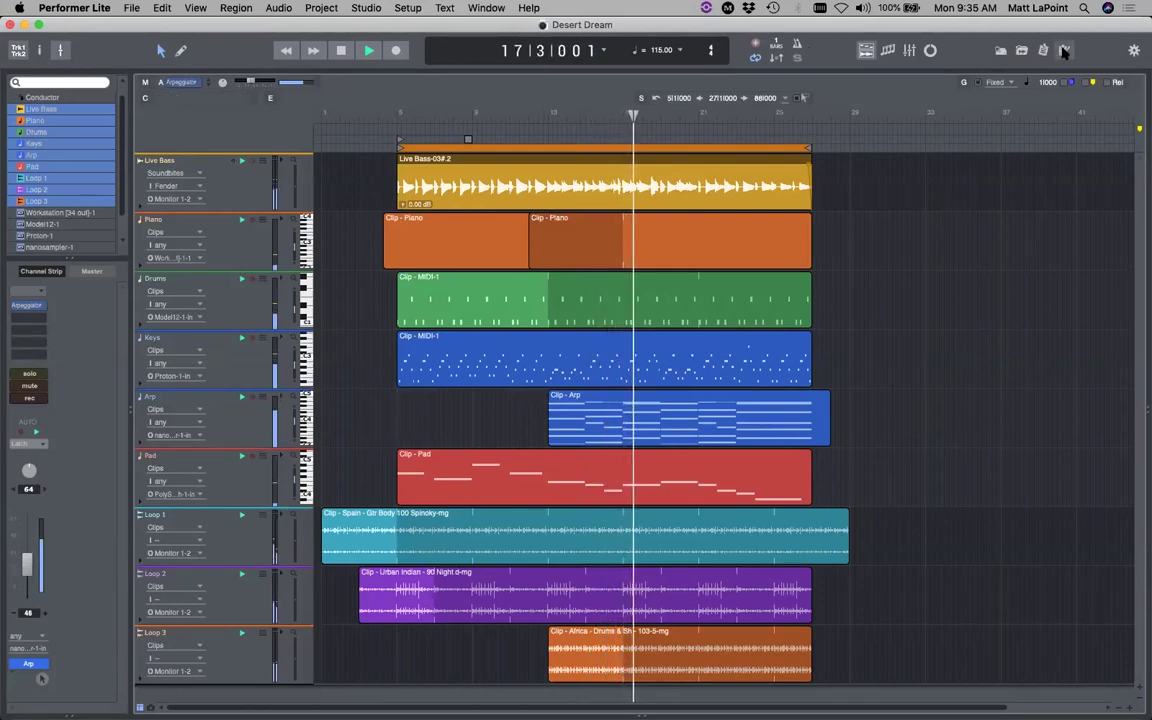
click(1021, 51)
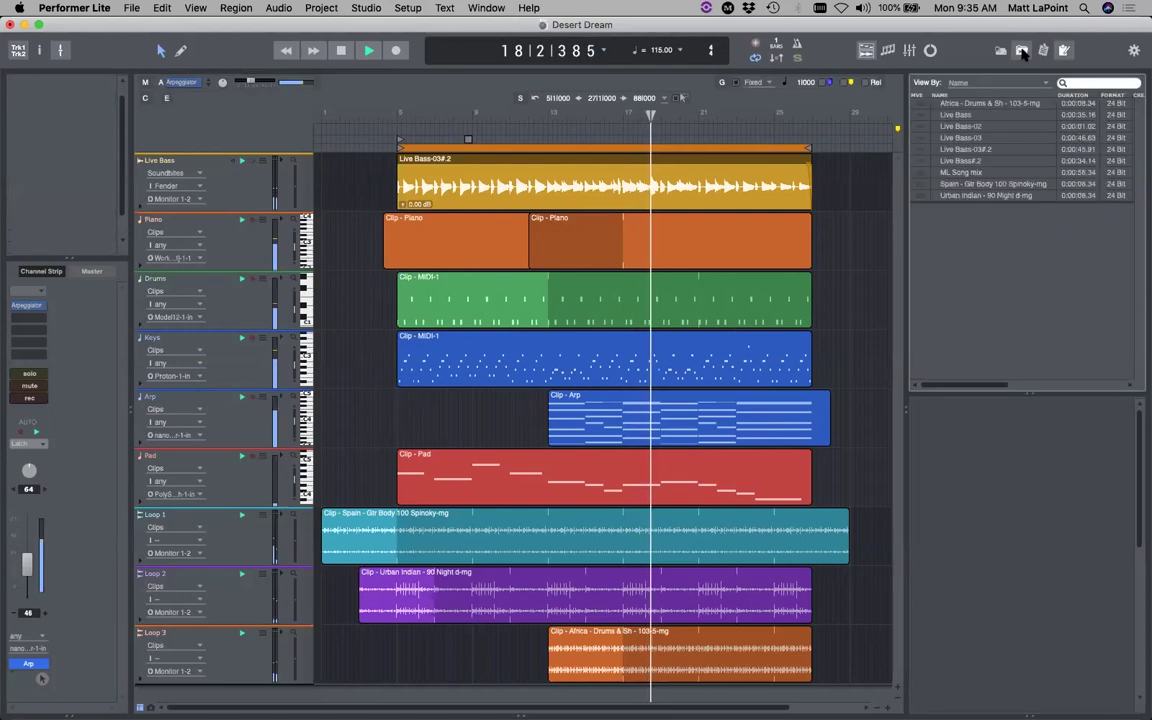
click(1063, 51)
click(1061, 51)
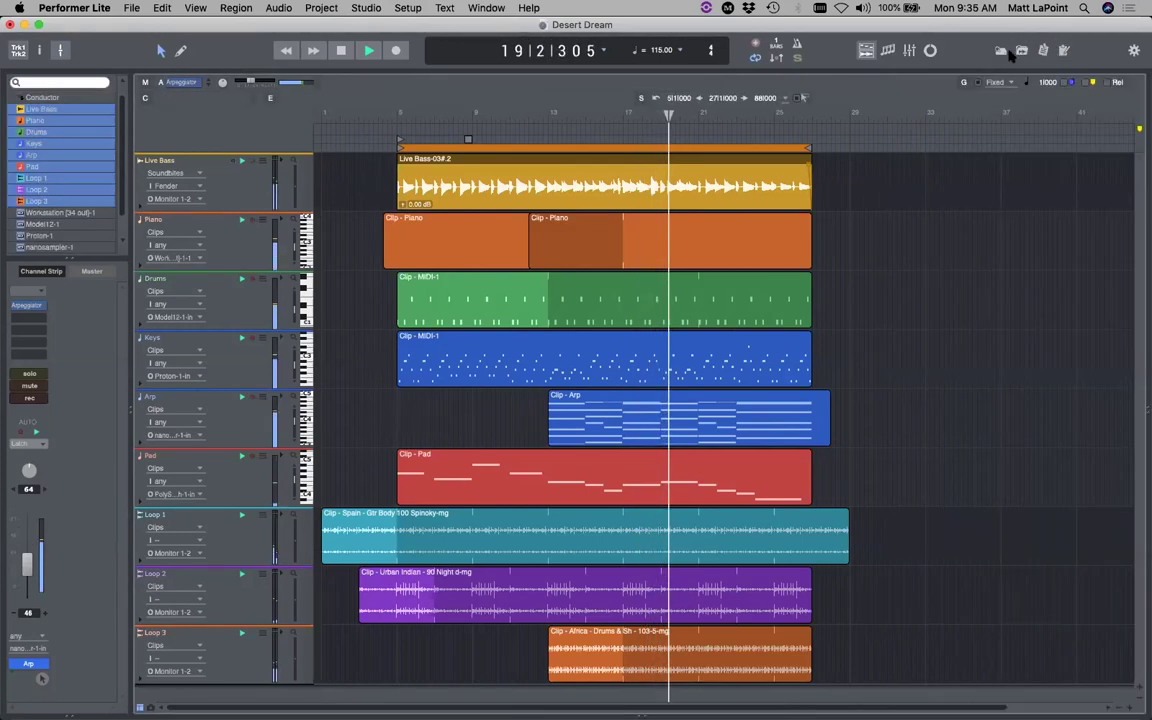
click(1003, 52)
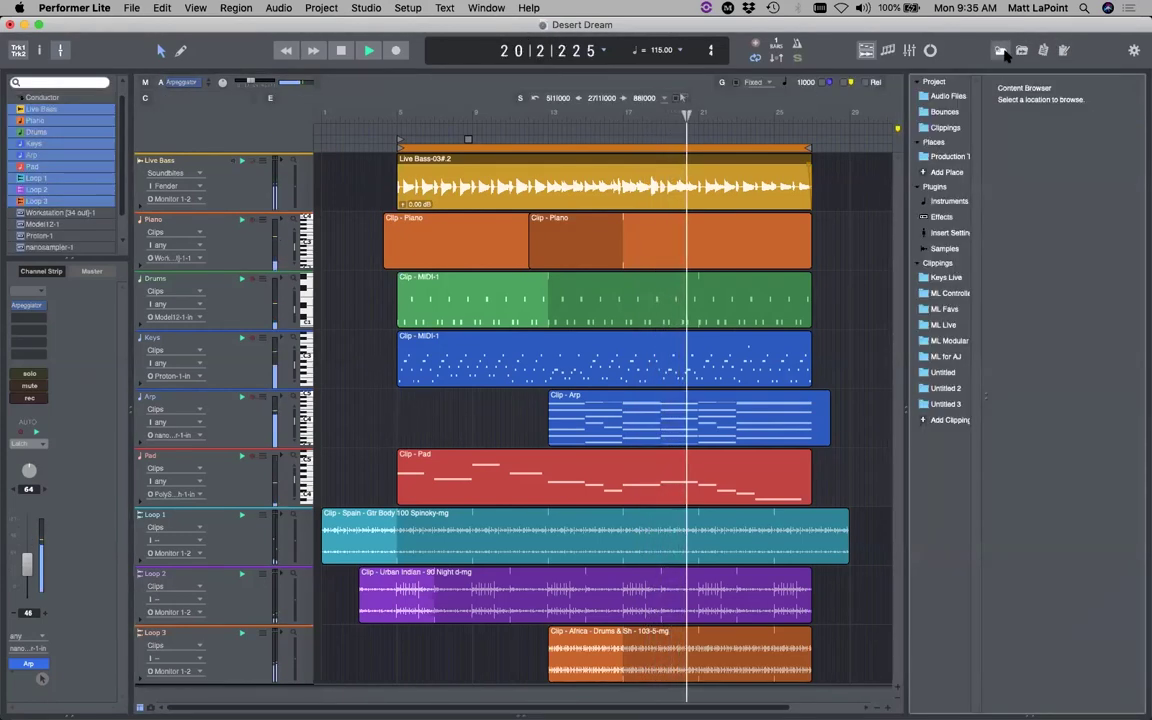
click(1002, 52)
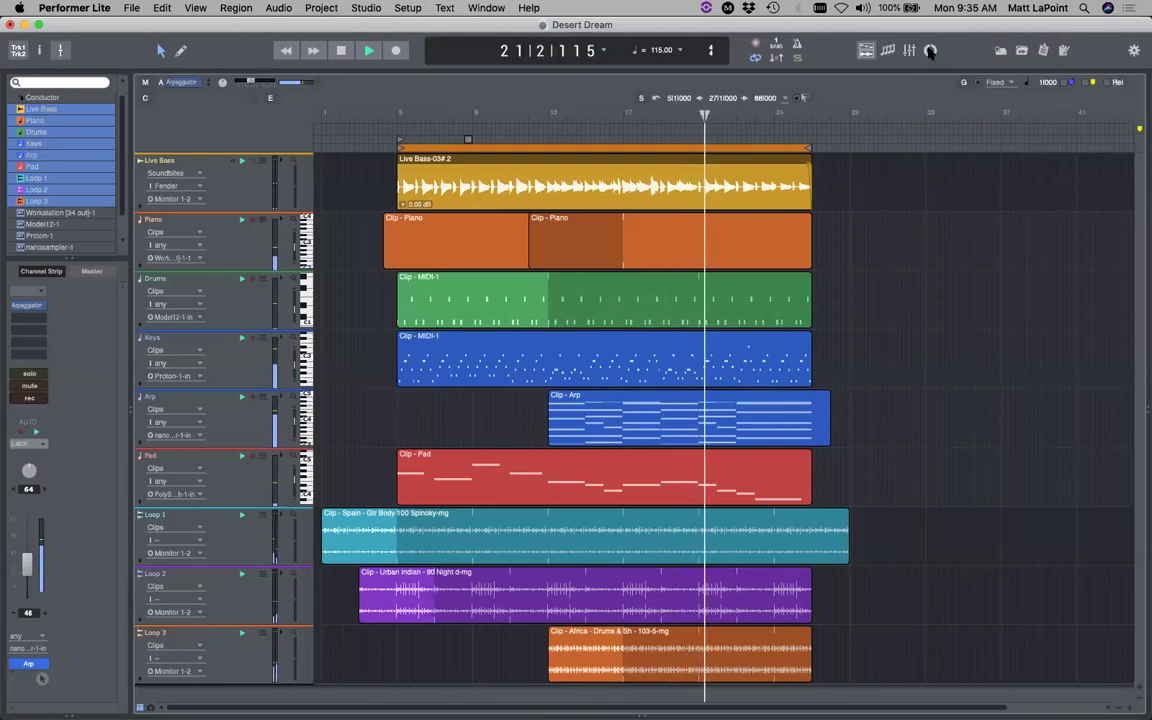
View the loop scenes in the Clips window and return to the tracks overview
click(930, 51)
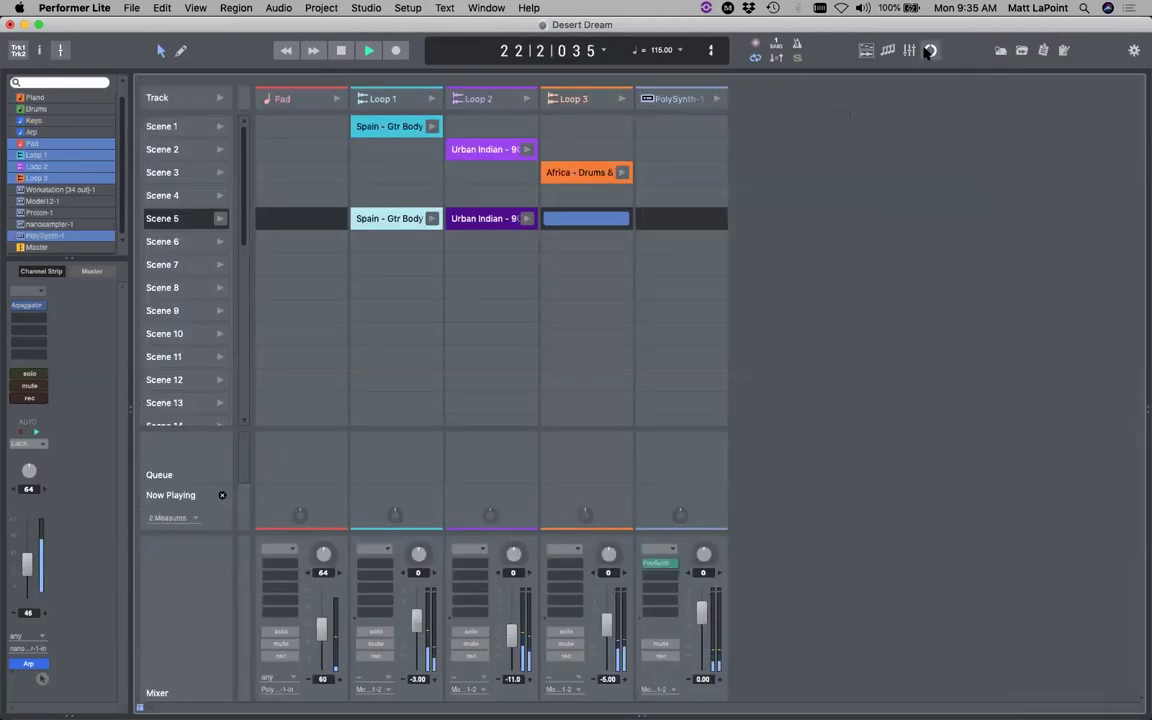
click(866, 51)
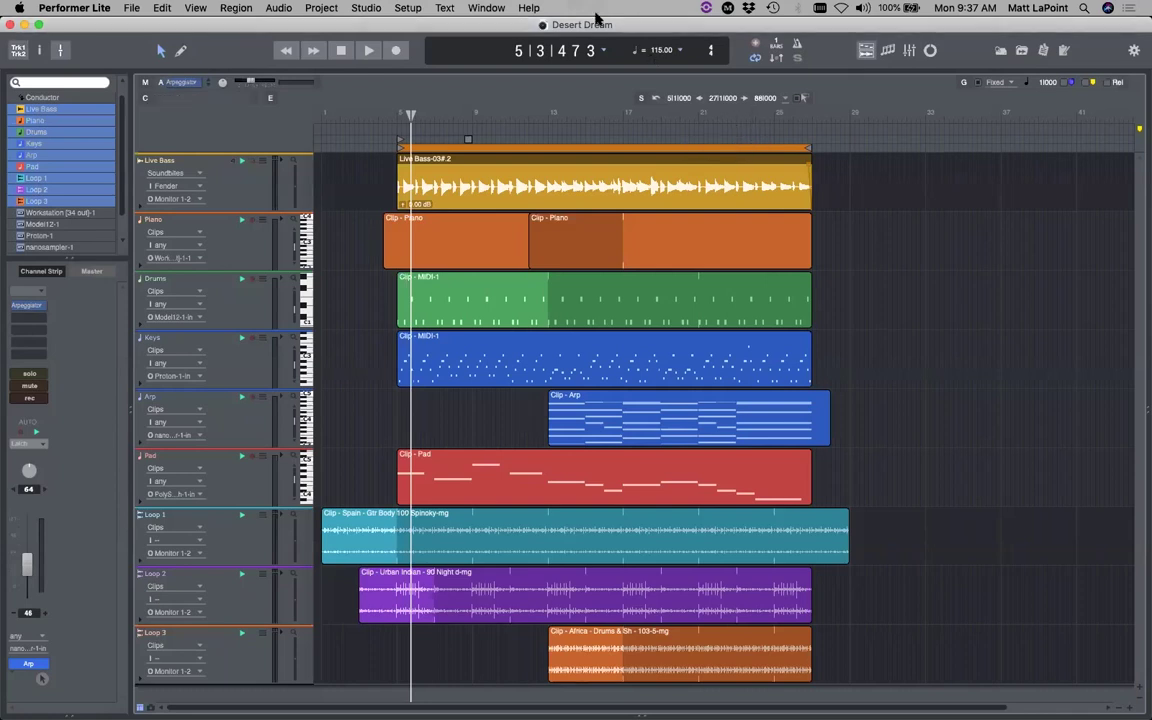
Close the Desert Dream project and check the MOTU.com news section of the welcome window
click(131, 8)
click(165, 74)
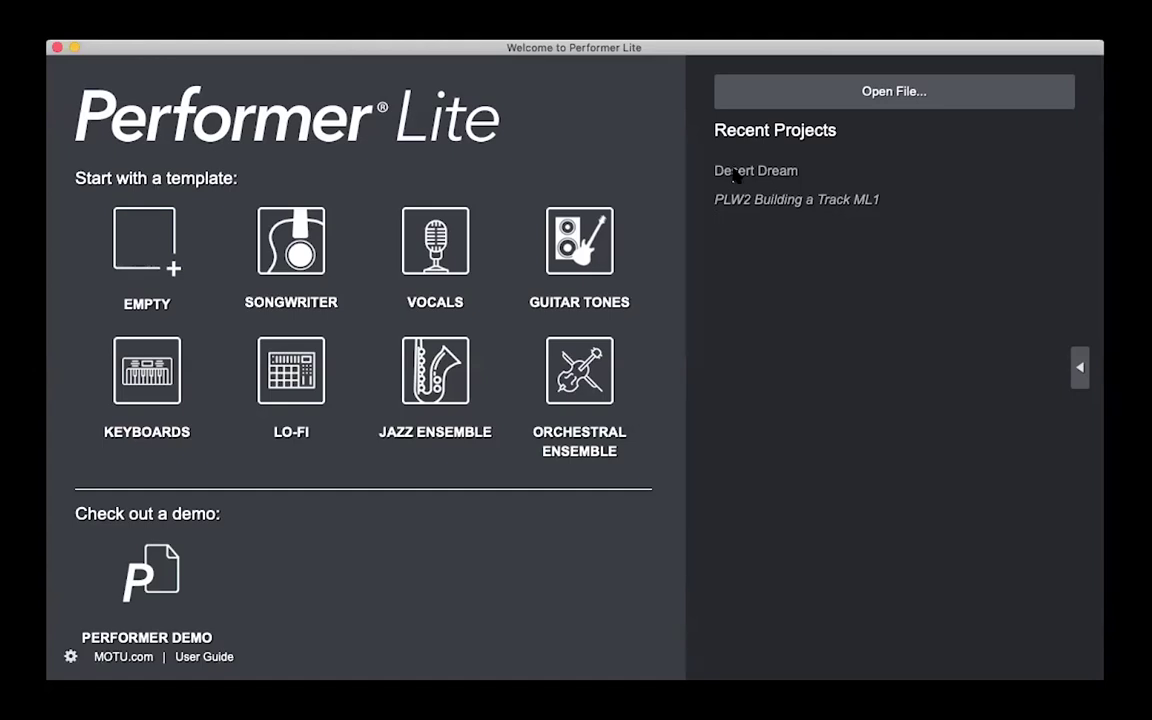
click(1080, 367)
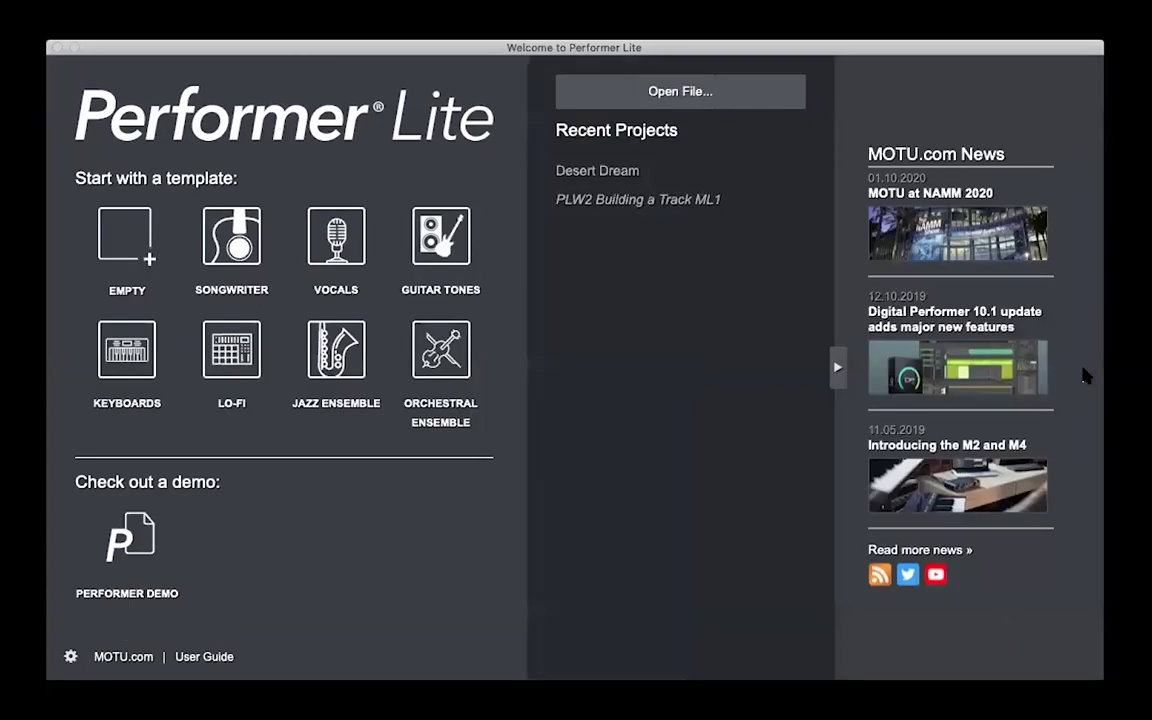
click(837, 367)
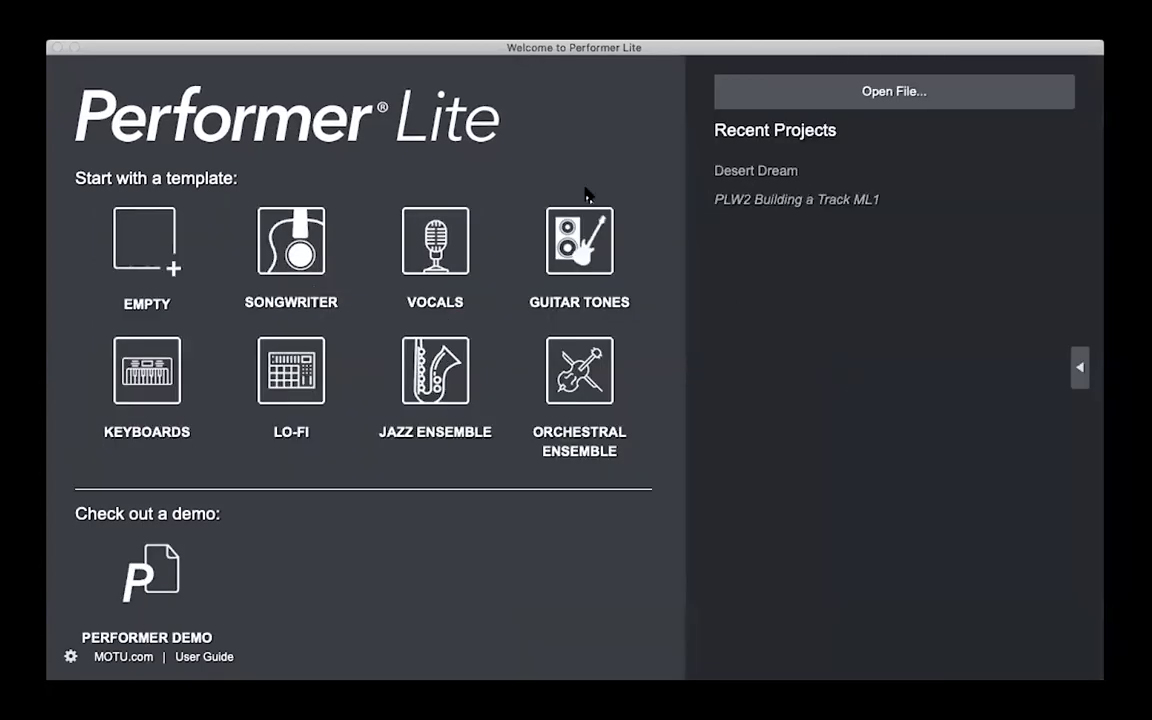
Create a project from the Empty template and save it on the Desktop as "PL Webinar"
click(519, 56)
click(140, 302)
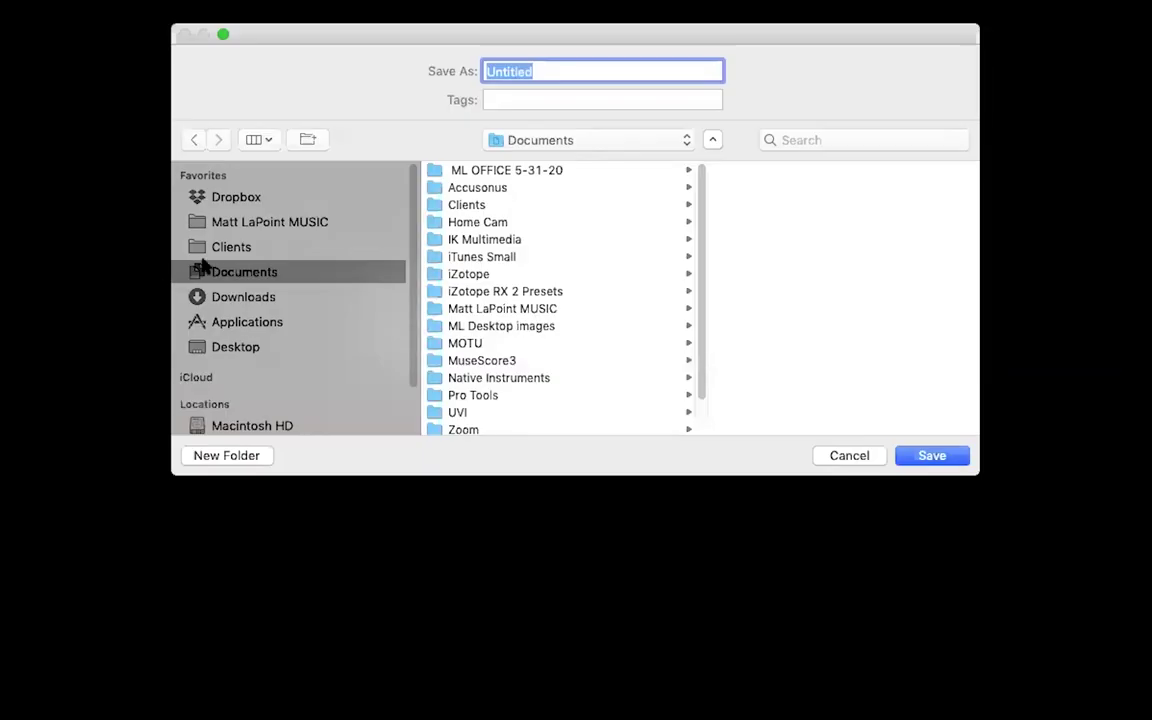
key(super+d)
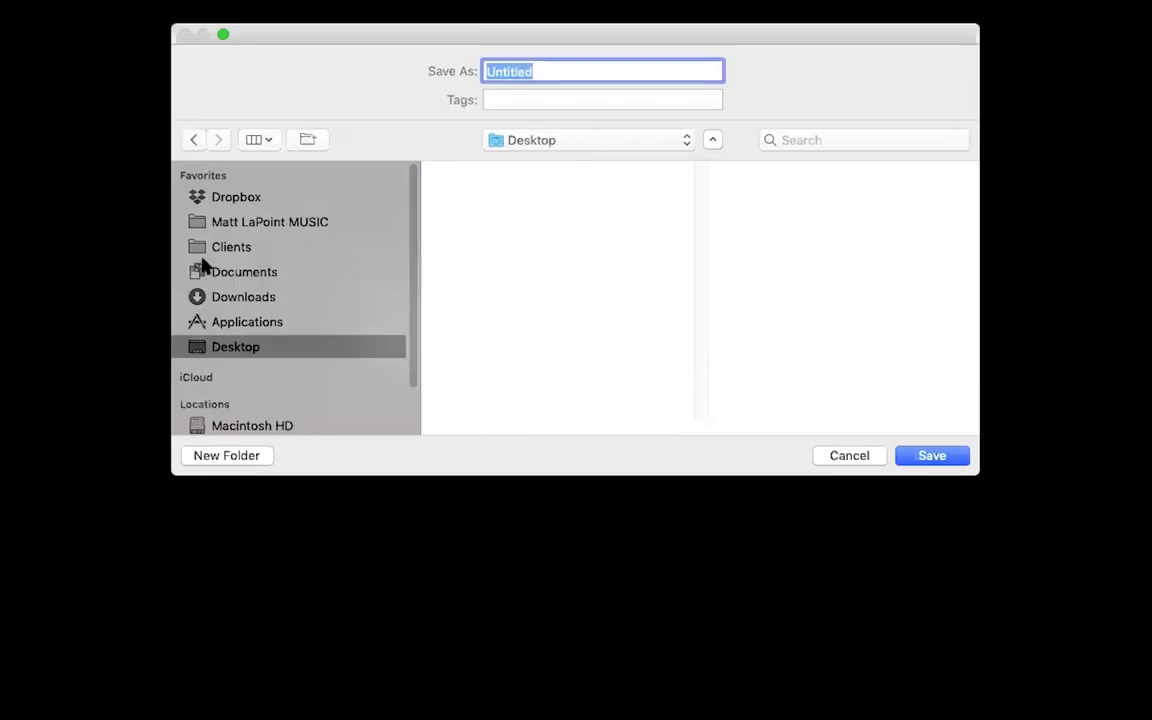
text(PL Webinar)
key(Return)
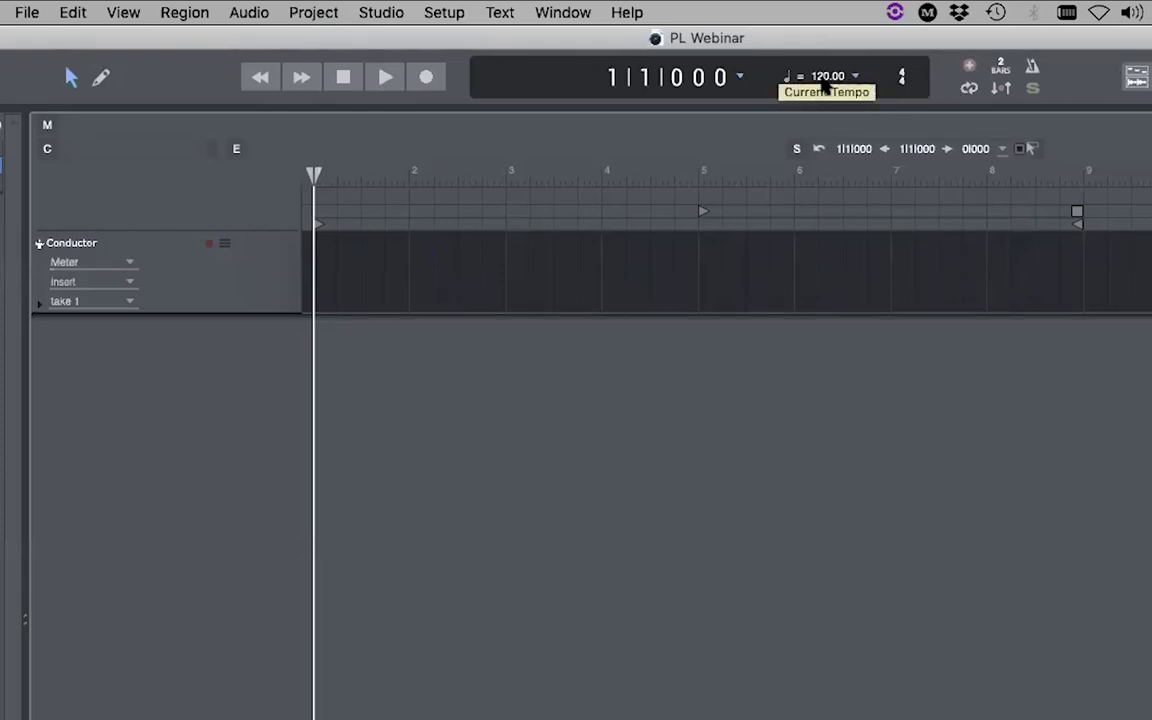
Set the project tempo to 115 BPM and turn on the metronome click
scroll(824, 86, down, 5)
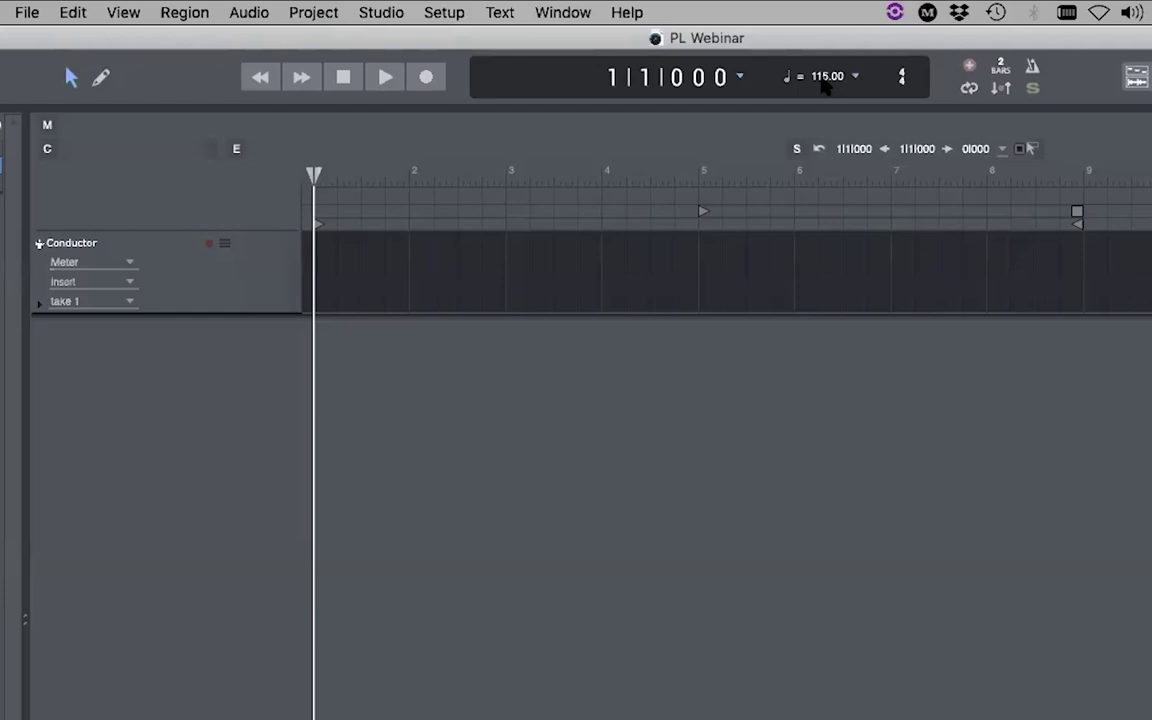
click(1032, 69)
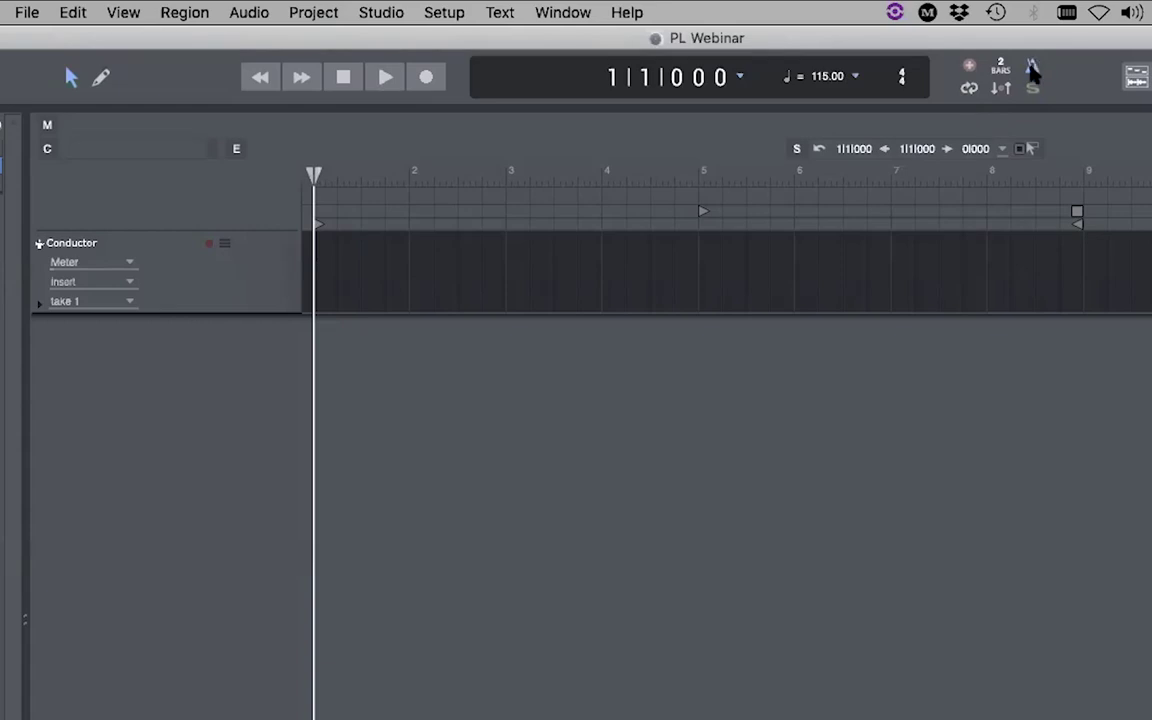
Review the Click preferences and play the empty project briefly to hear the metronome
right_click(1034, 68)
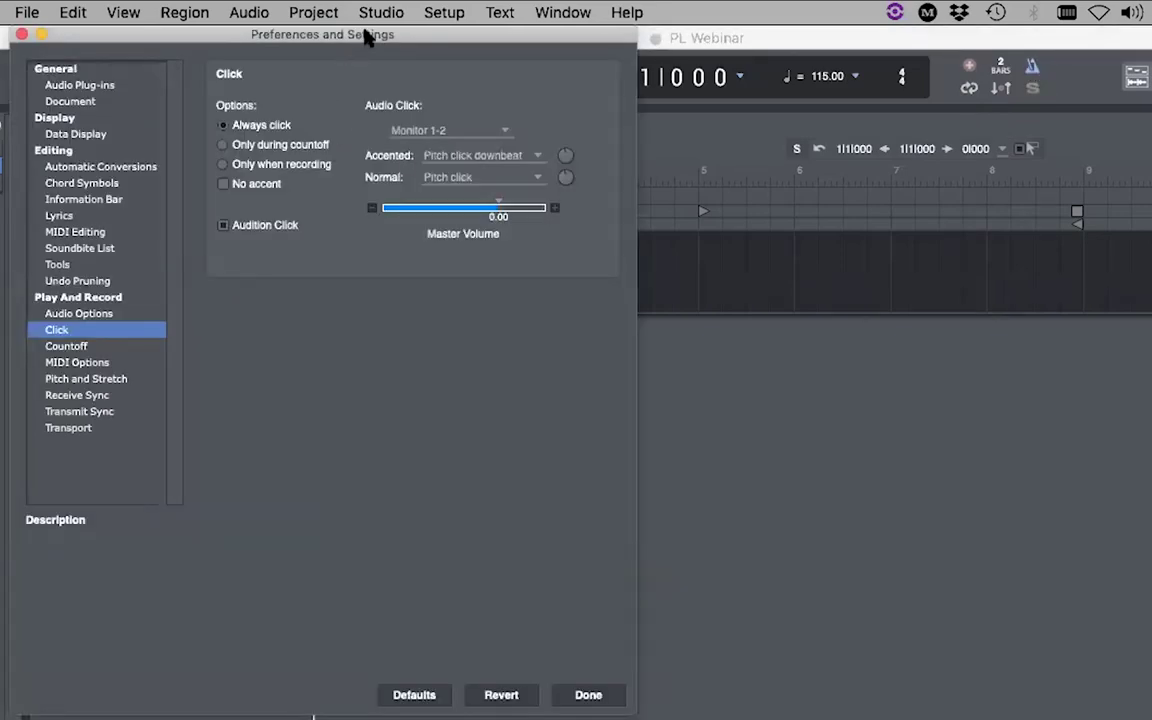
drag(368, 36, 843, 198)
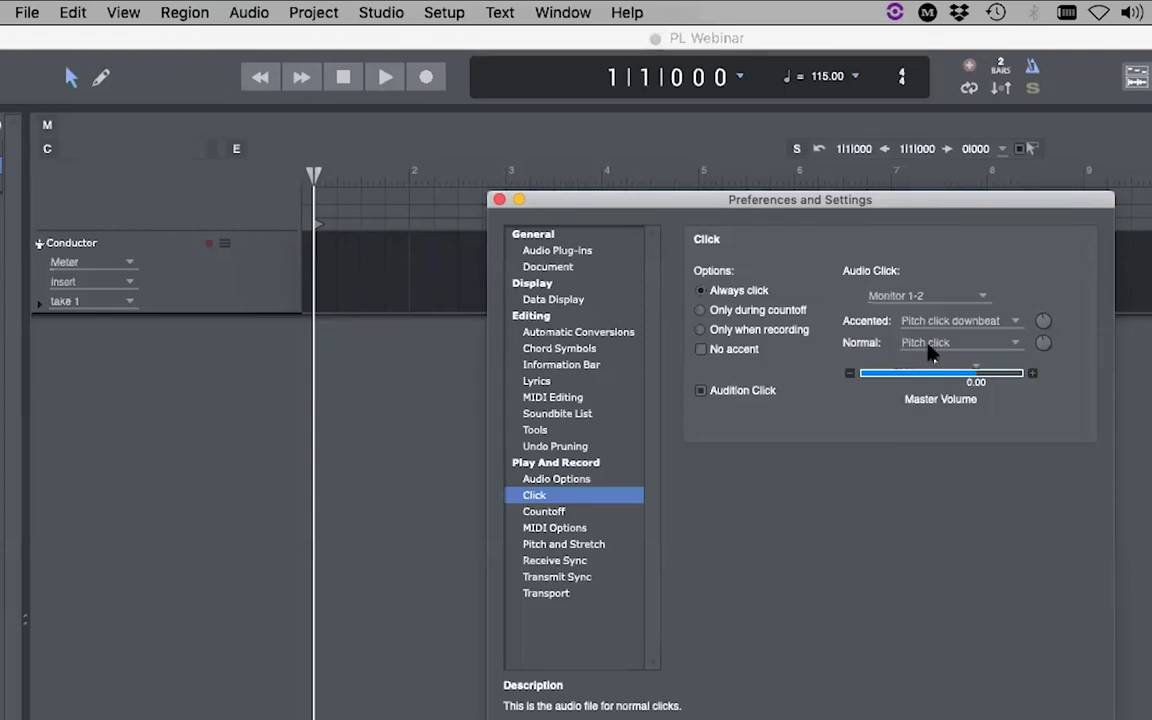
key(Return)
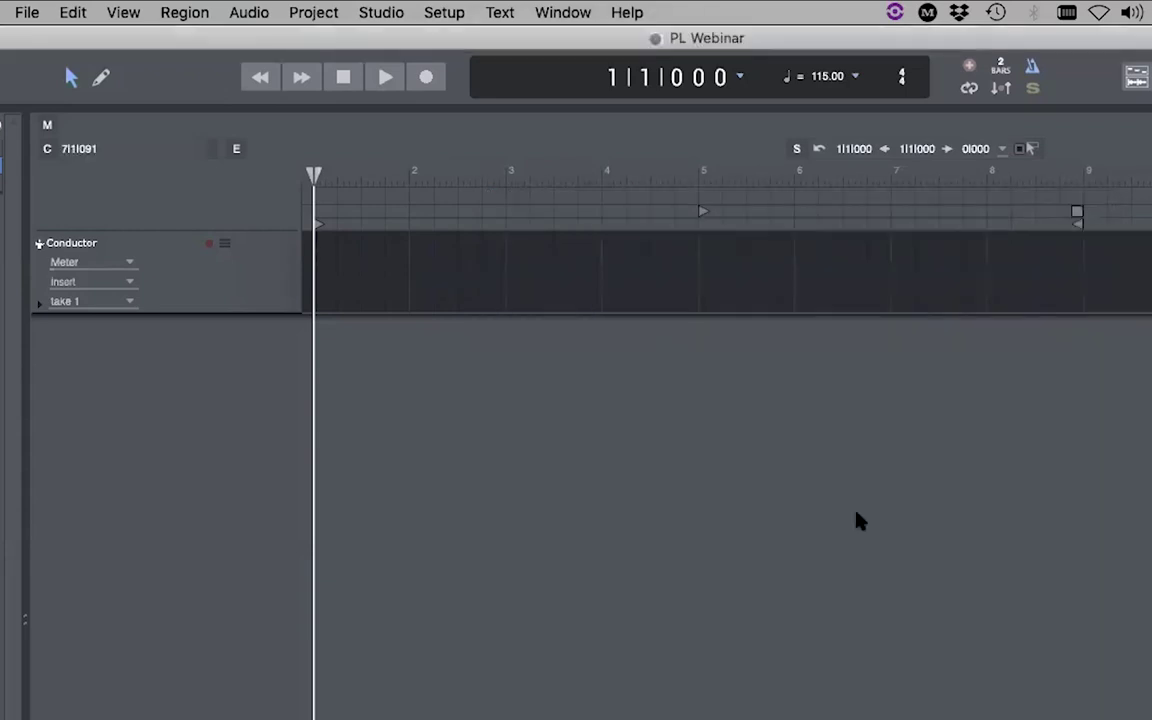
click(386, 77)
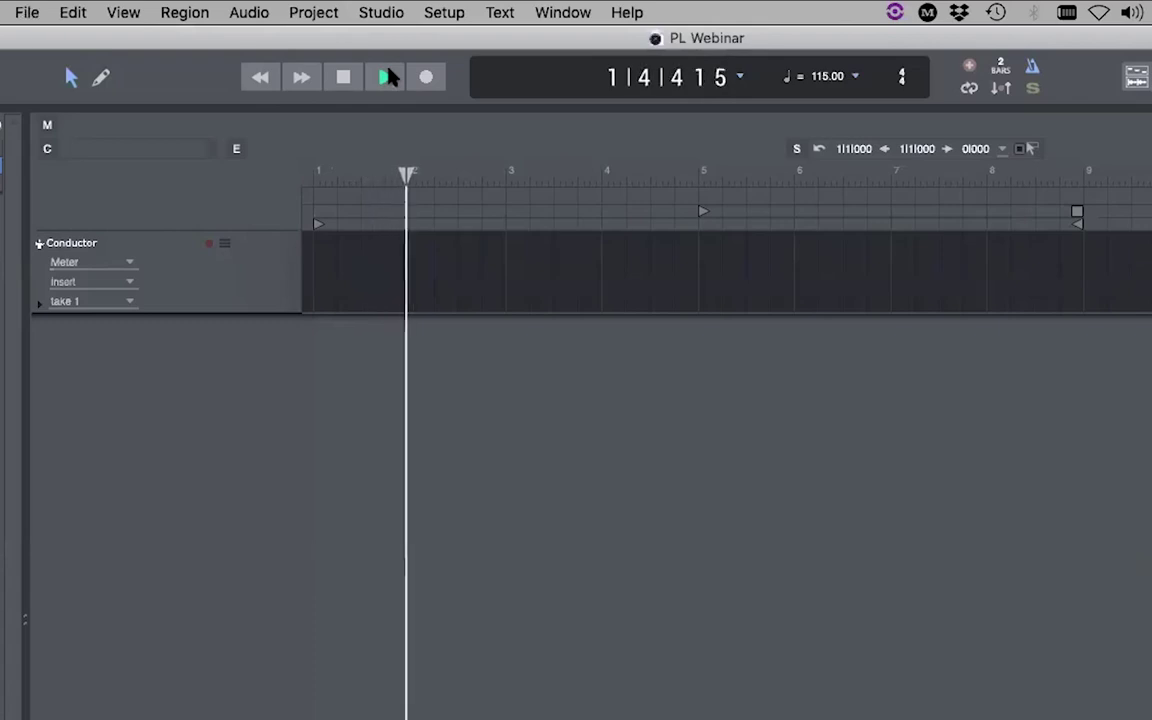
click(343, 77)
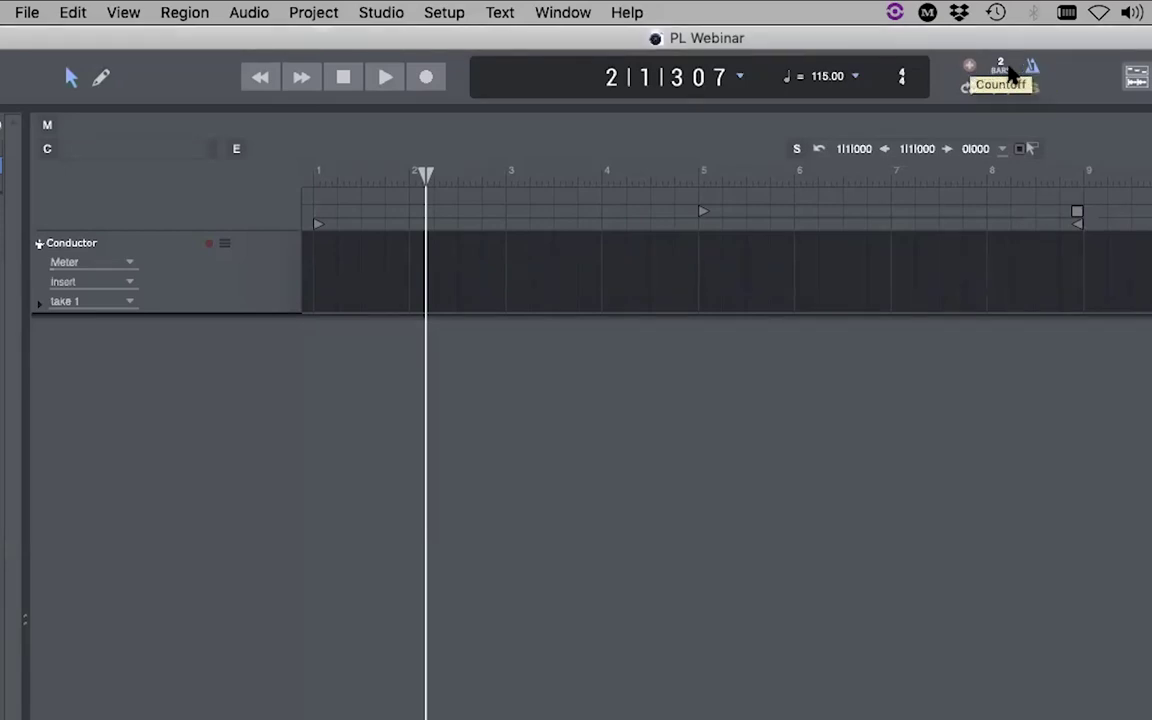
Set the countoff to 1 measure in the Countoff preferences and return playback to the start
click(1002, 68)
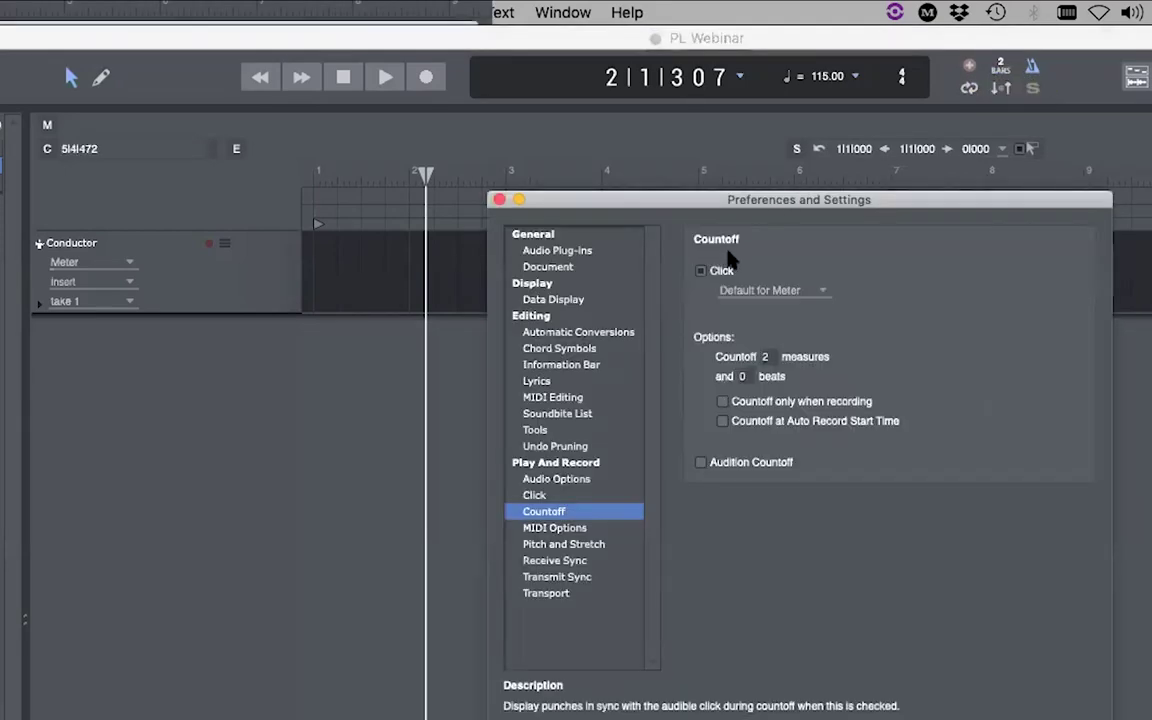
scroll(765, 358, down, 1)
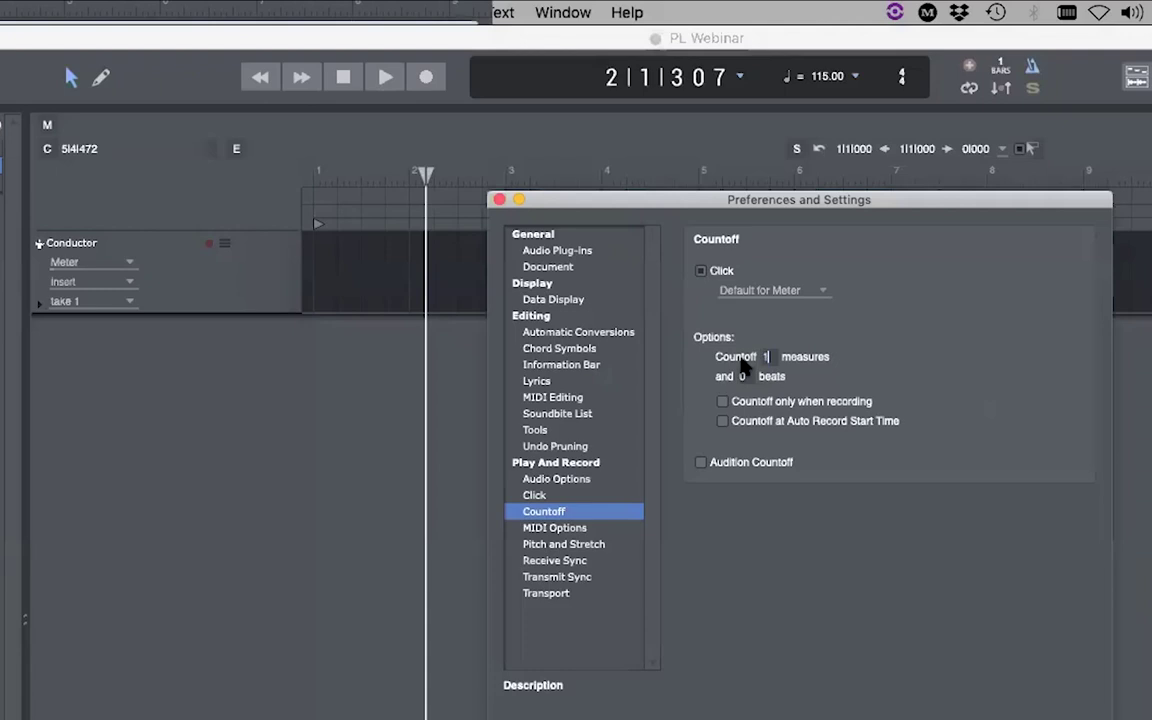
key(super+w)
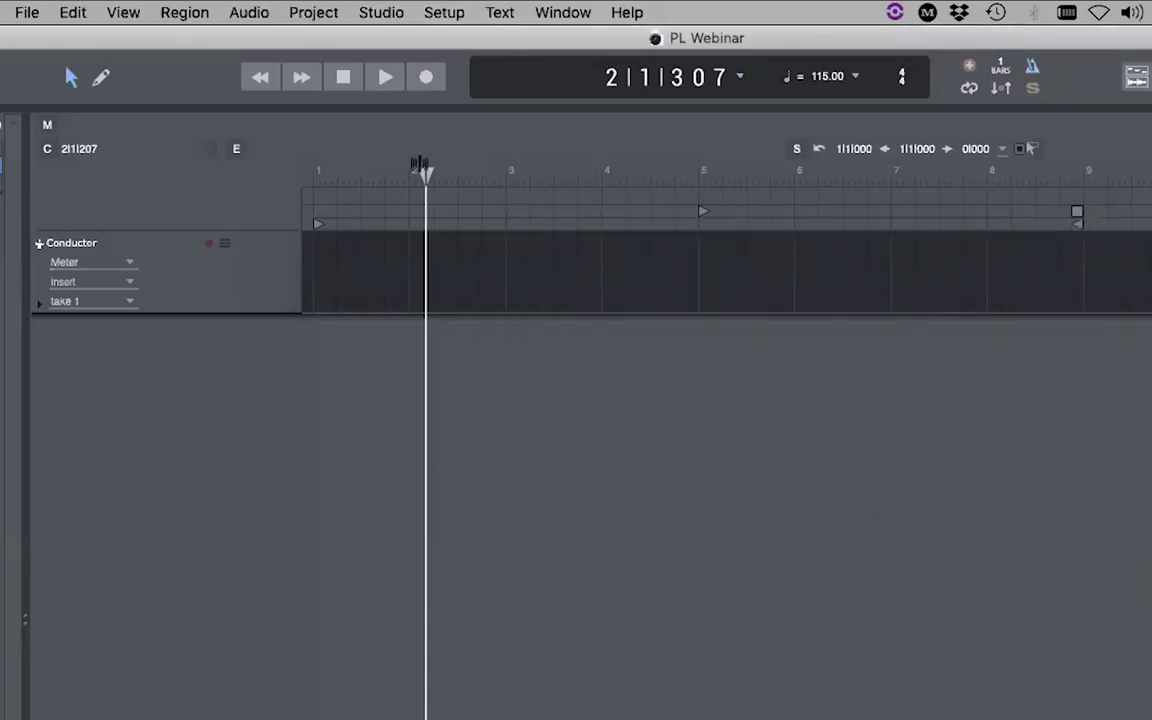
click(262, 77)
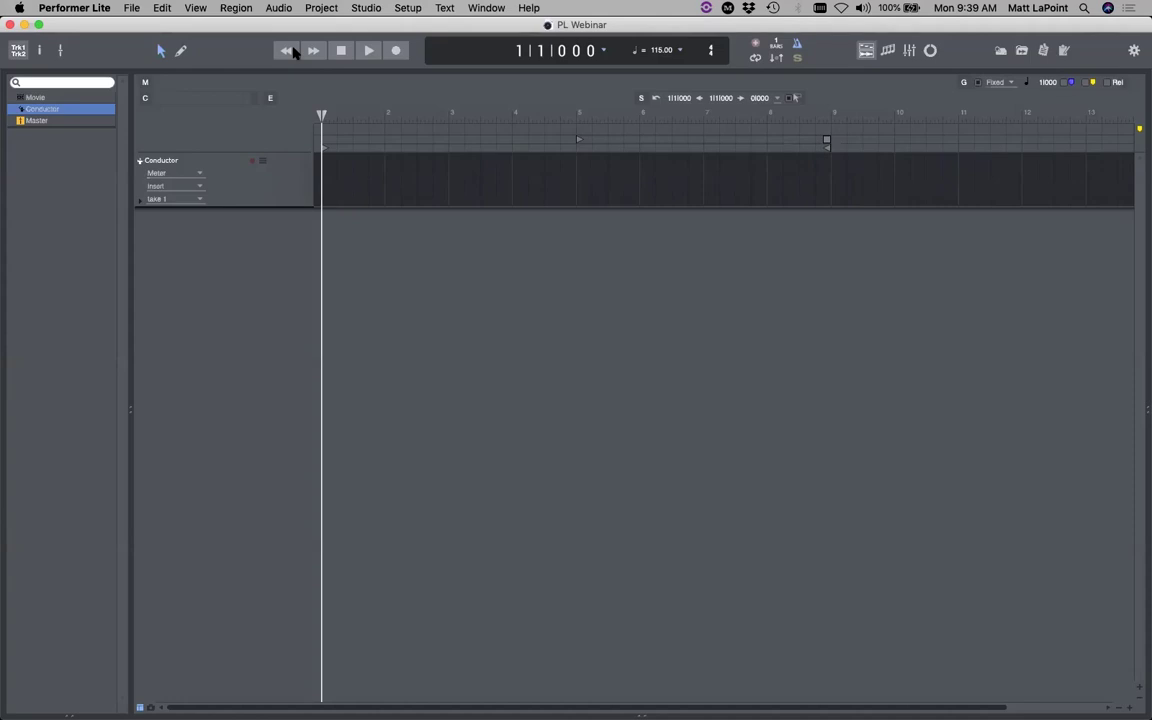
Add one instrument track assigned to UVI's Workstation [34 out] (stereo), with 4 MIDI tracks for the instrument
click(328, 8)
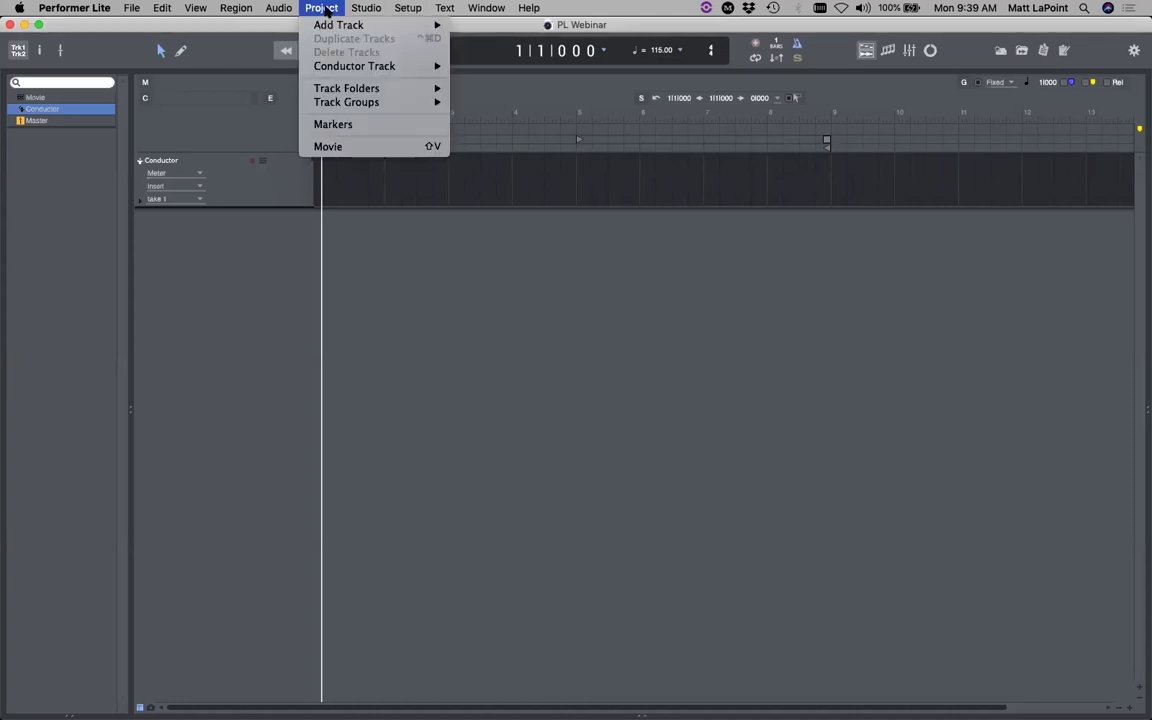
mouse_move(327, 28)
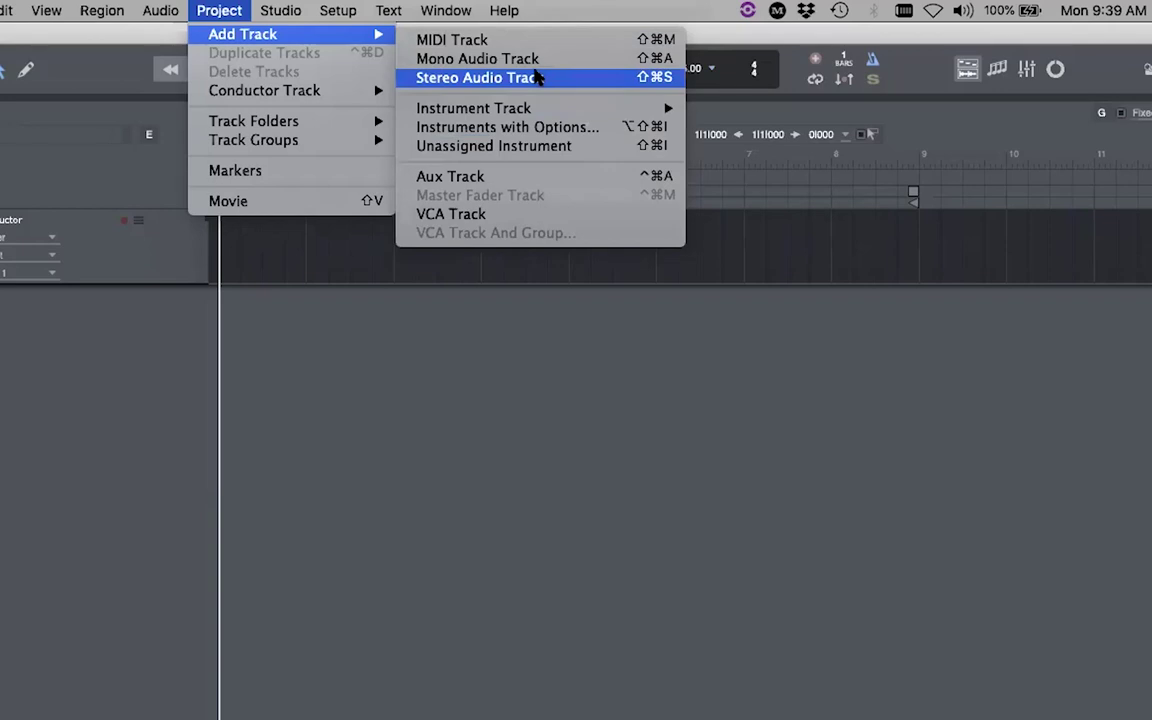
click(540, 130)
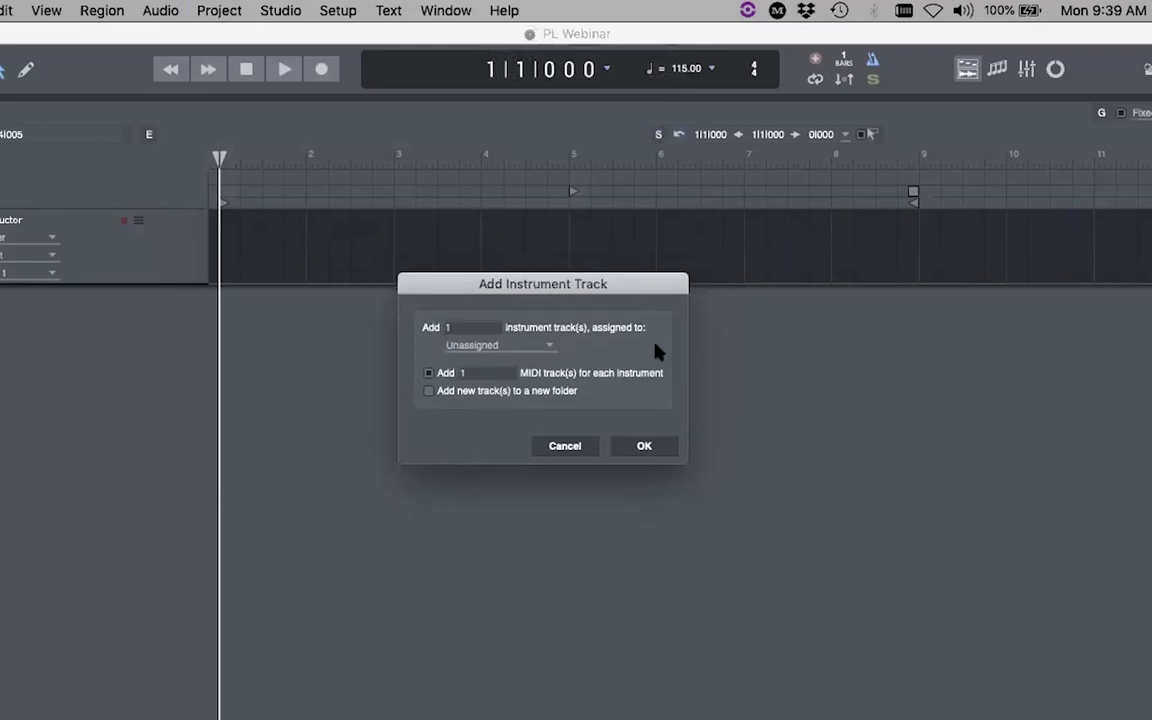
click(537, 347)
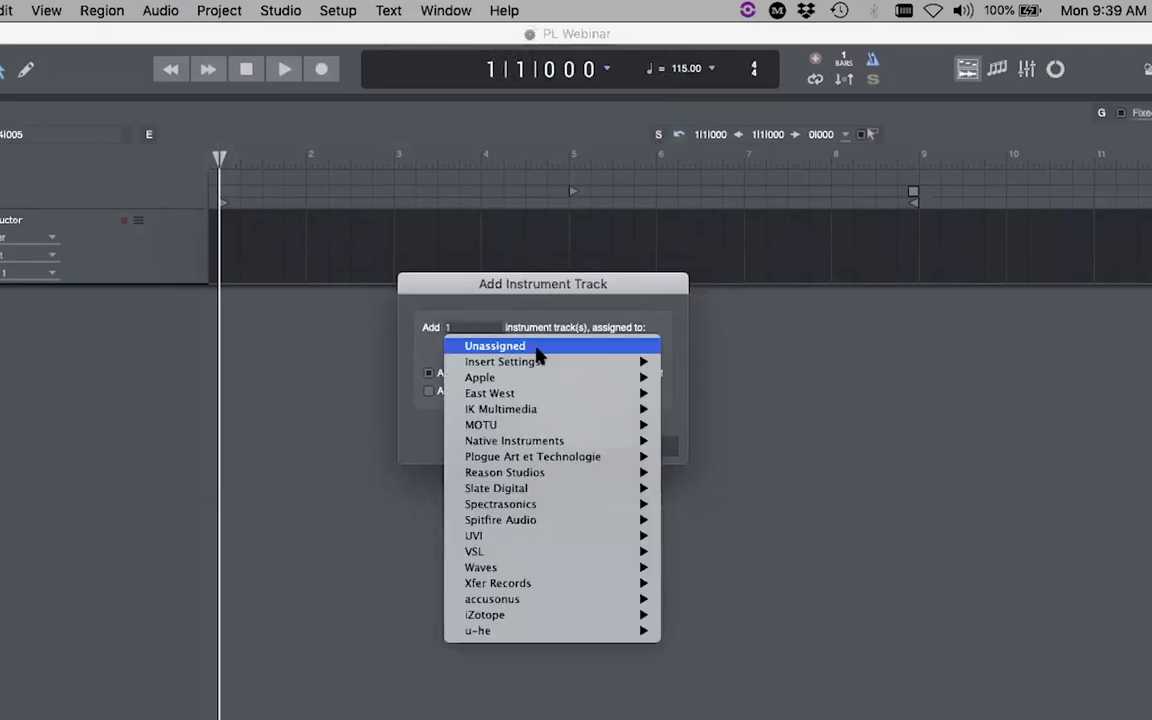
mouse_move(560, 445)
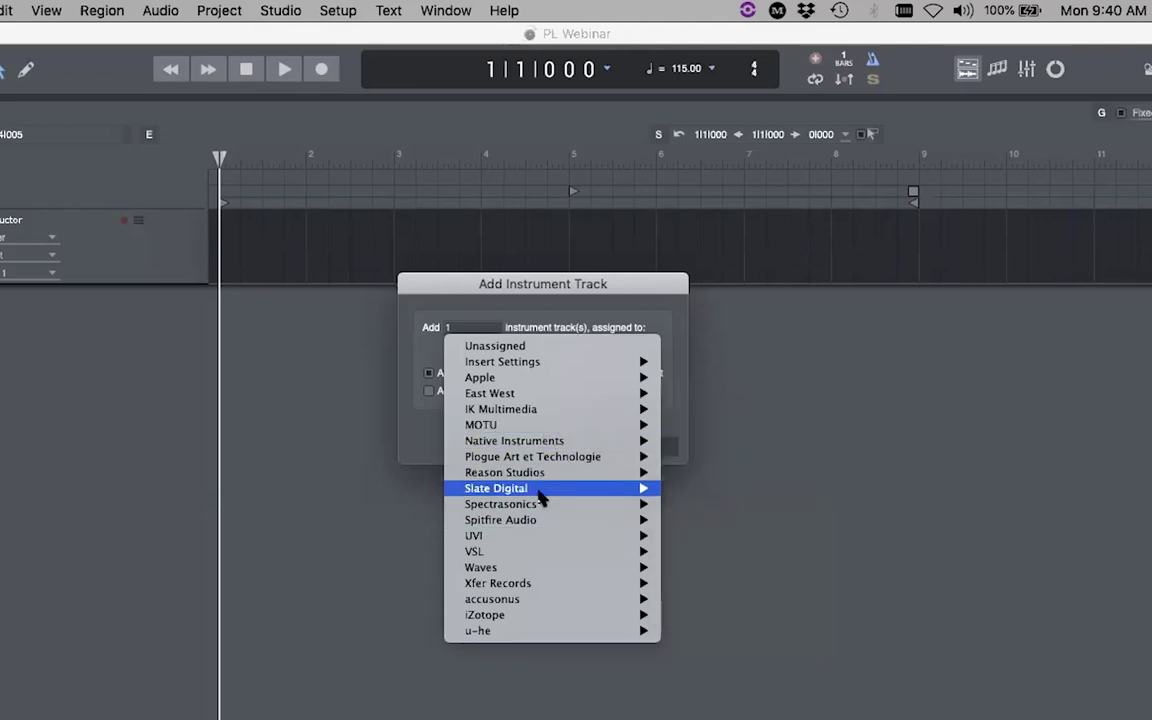
mouse_move(545, 535)
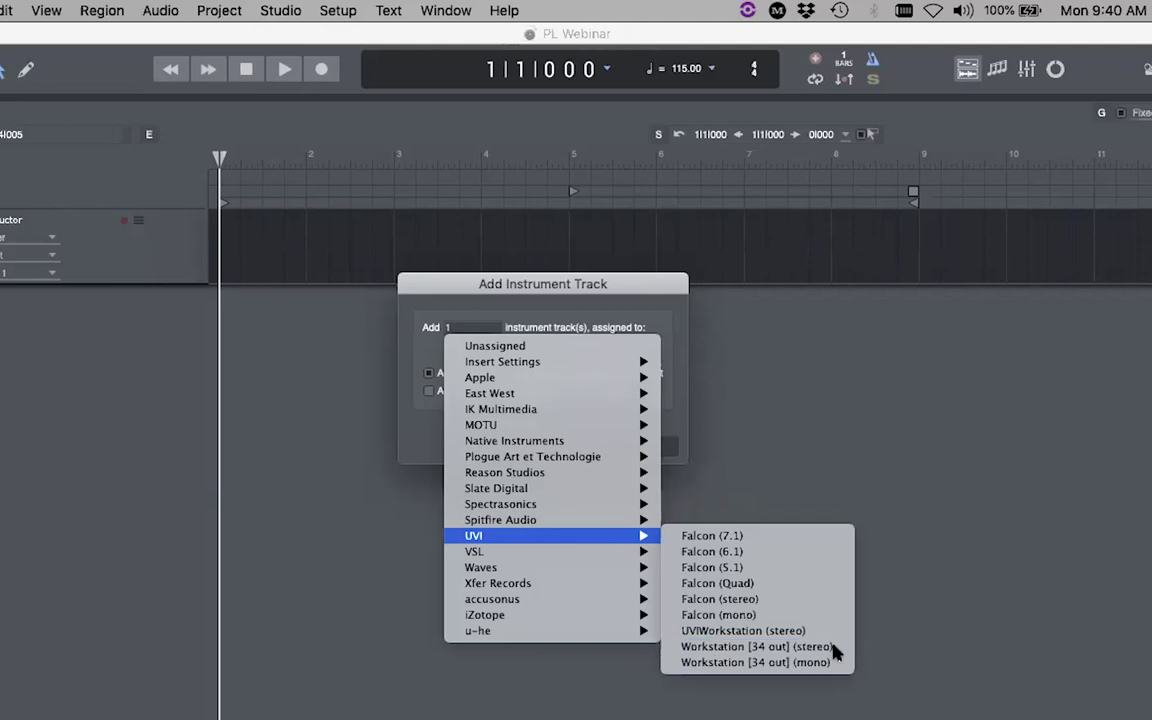
click(834, 648)
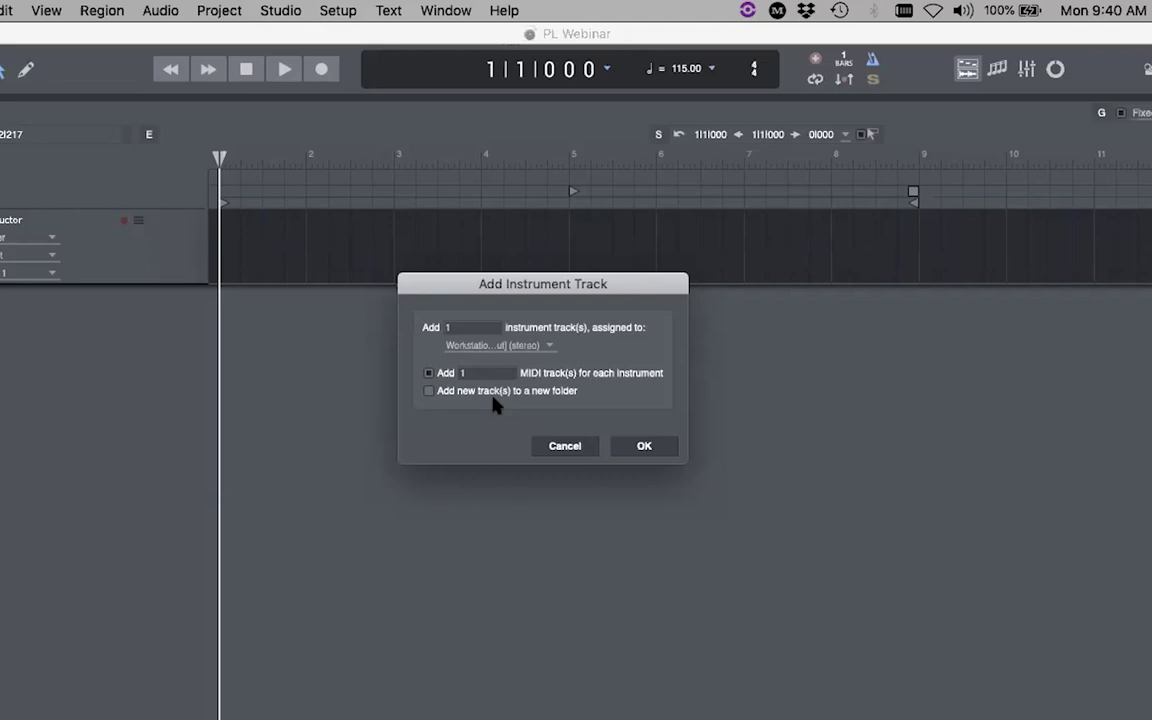
click(446, 373)
text(4)
click(648, 447)
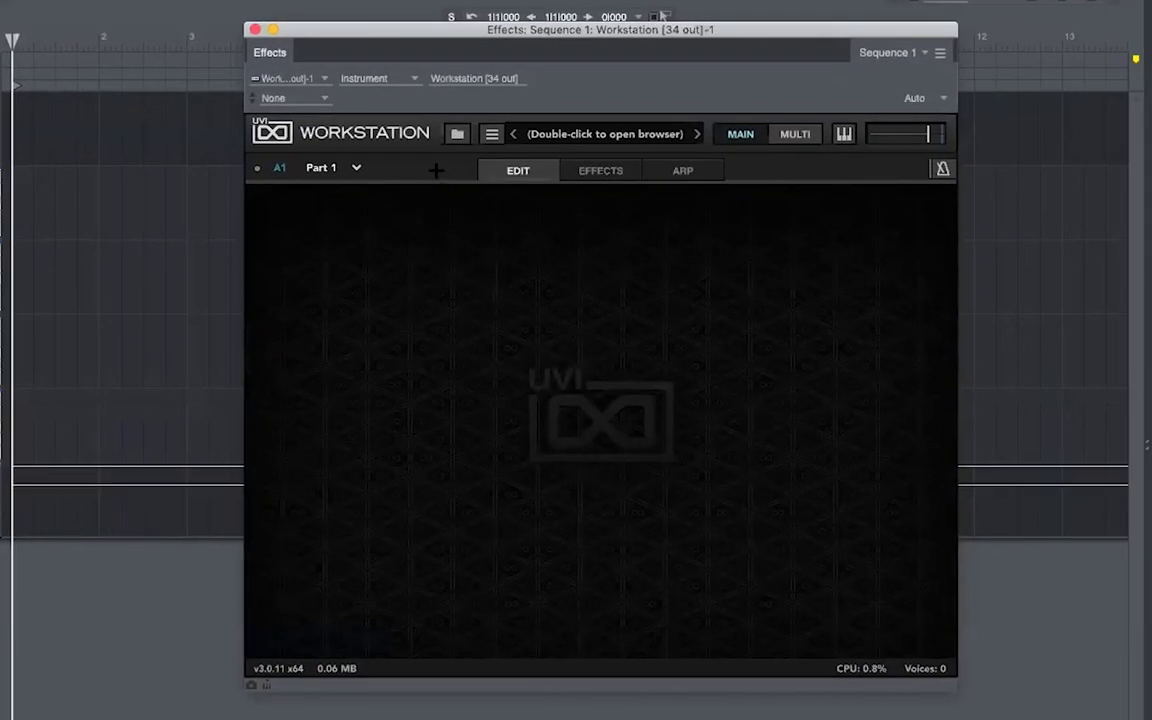
Show the Workstation's Multi mixer and try adding and removing a fifth part
click(795, 136)
click(795, 136)
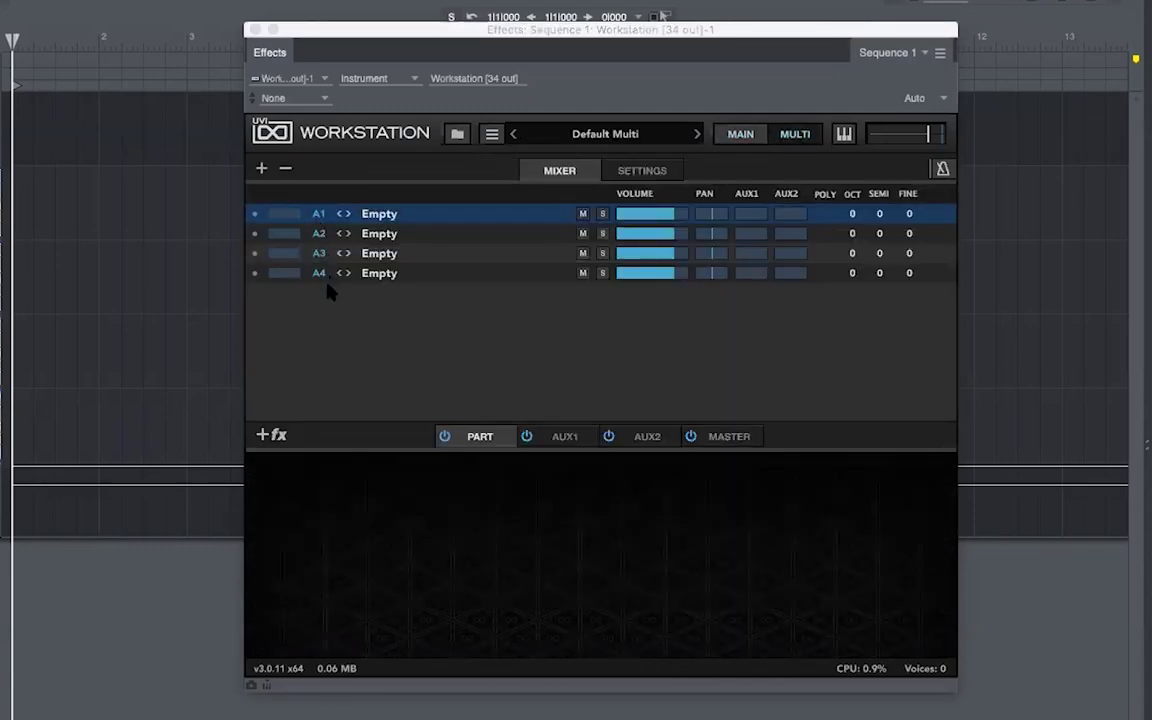
click(261, 169)
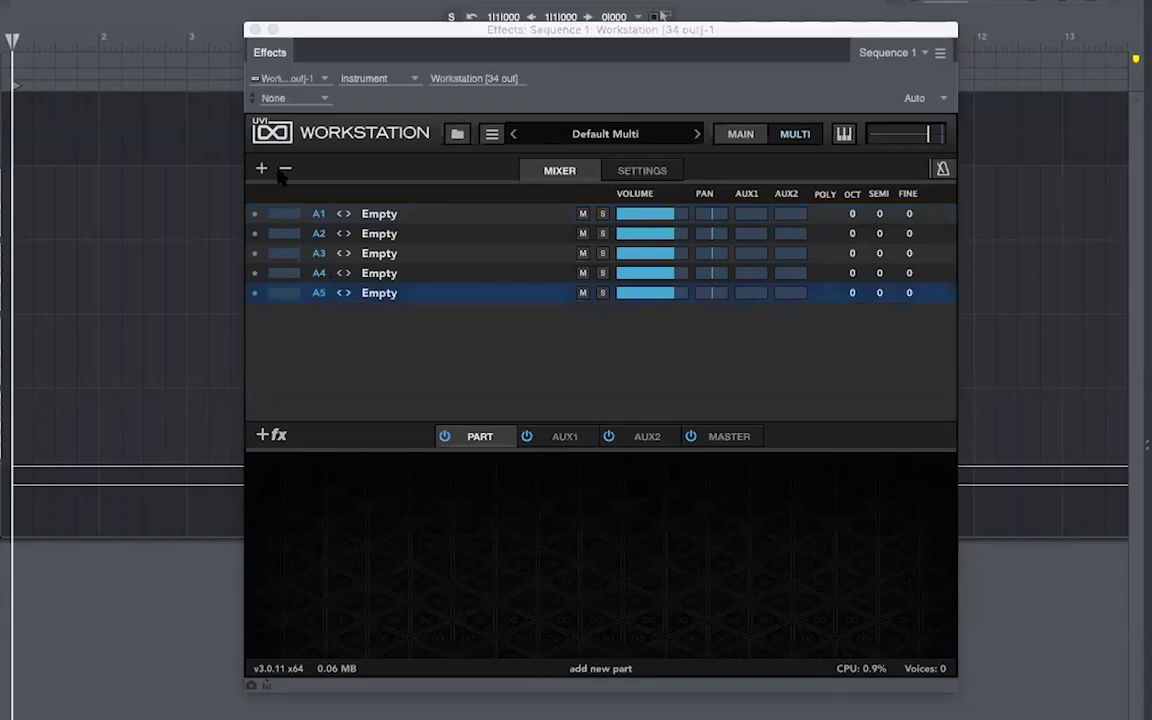
click(285, 169)
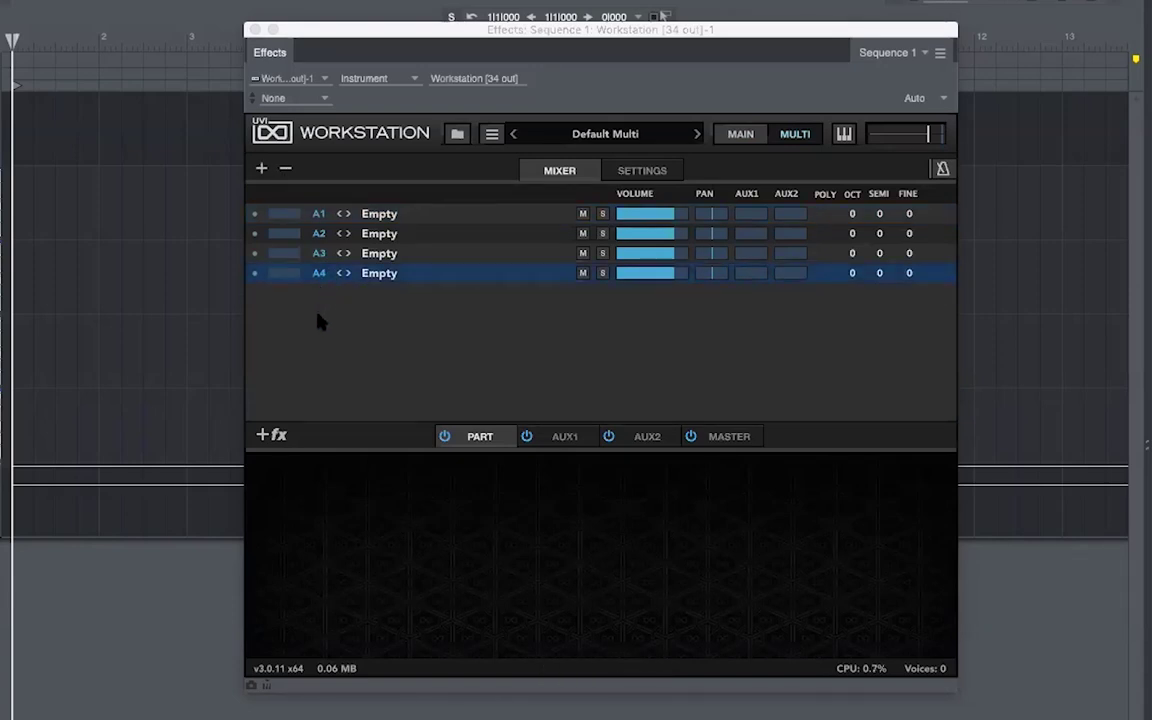
Load Concert Grnd Piano from the MOTU Instruments bank's Piano & co, Acoustic Piano category into part A1
click(385, 215)
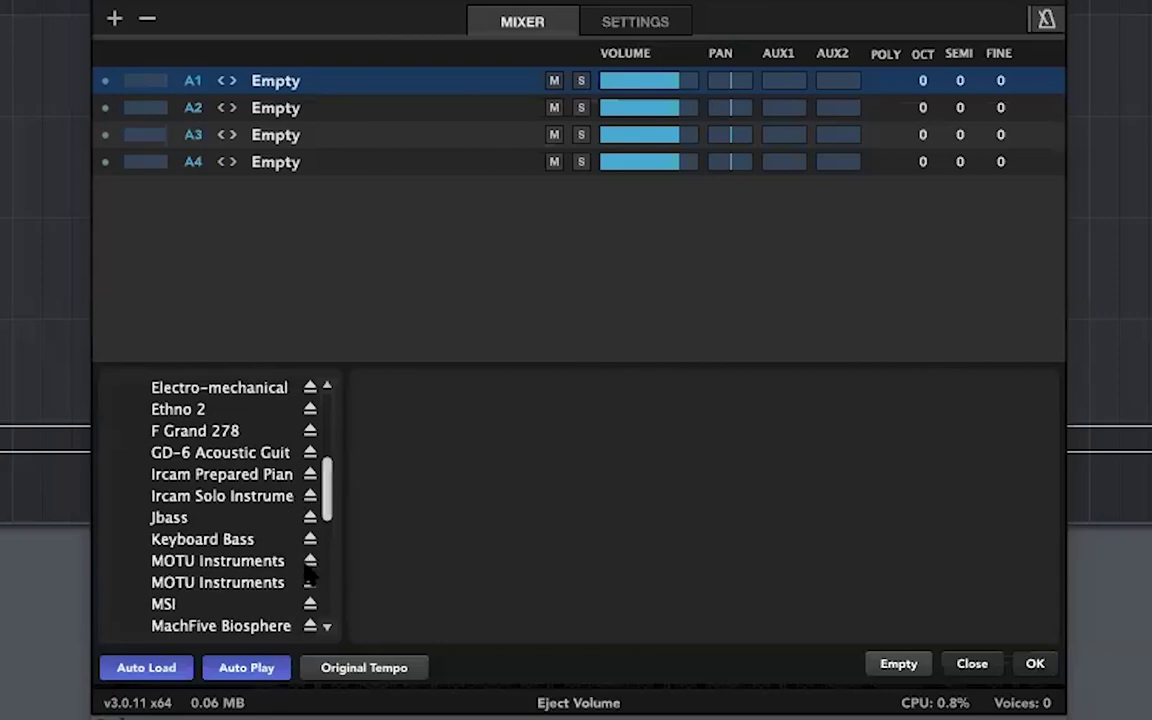
scroll(275, 570, down, 1)
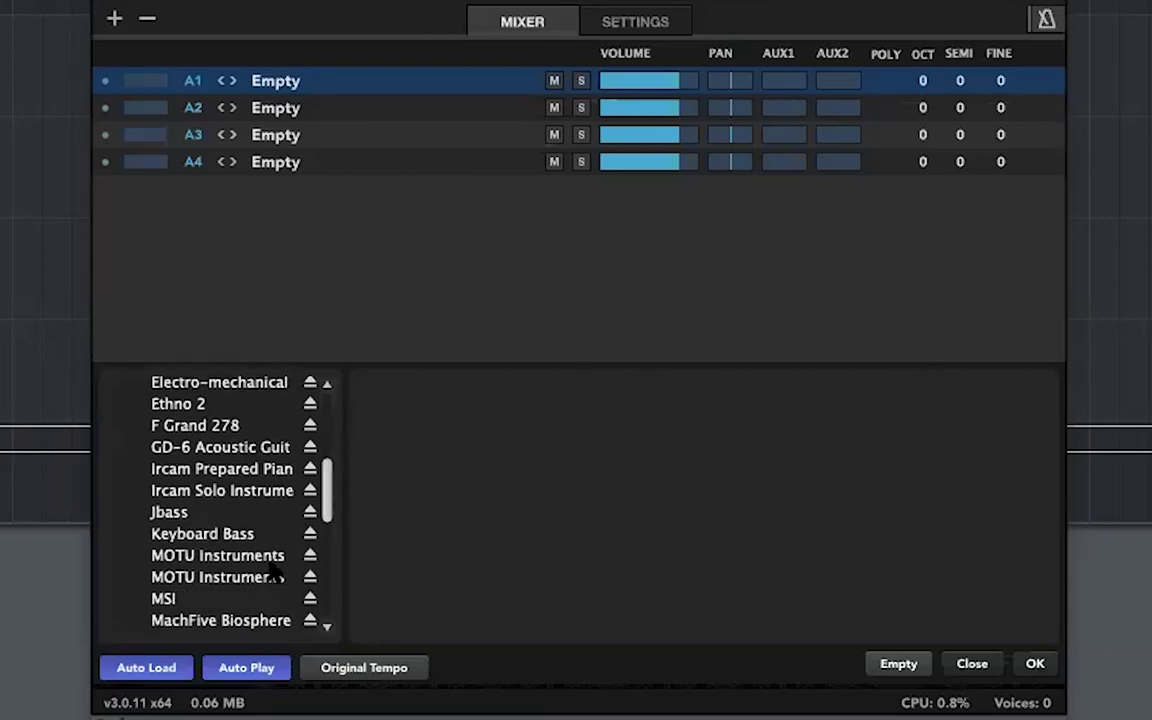
click(203, 557)
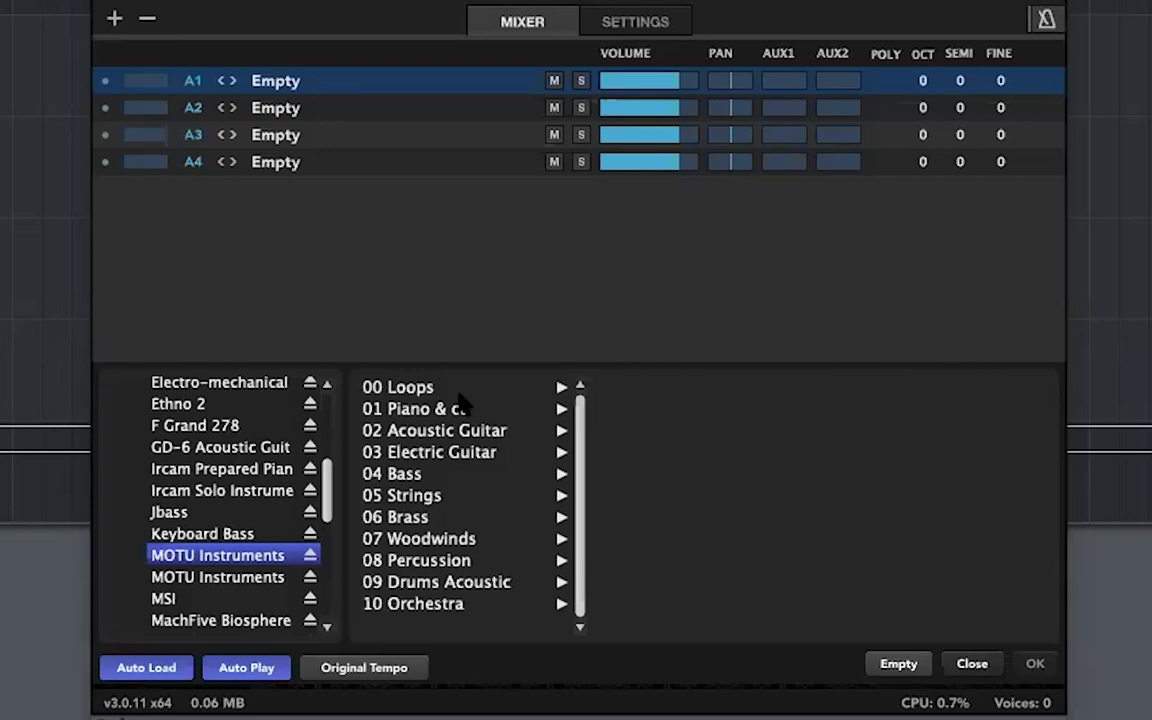
click(420, 408)
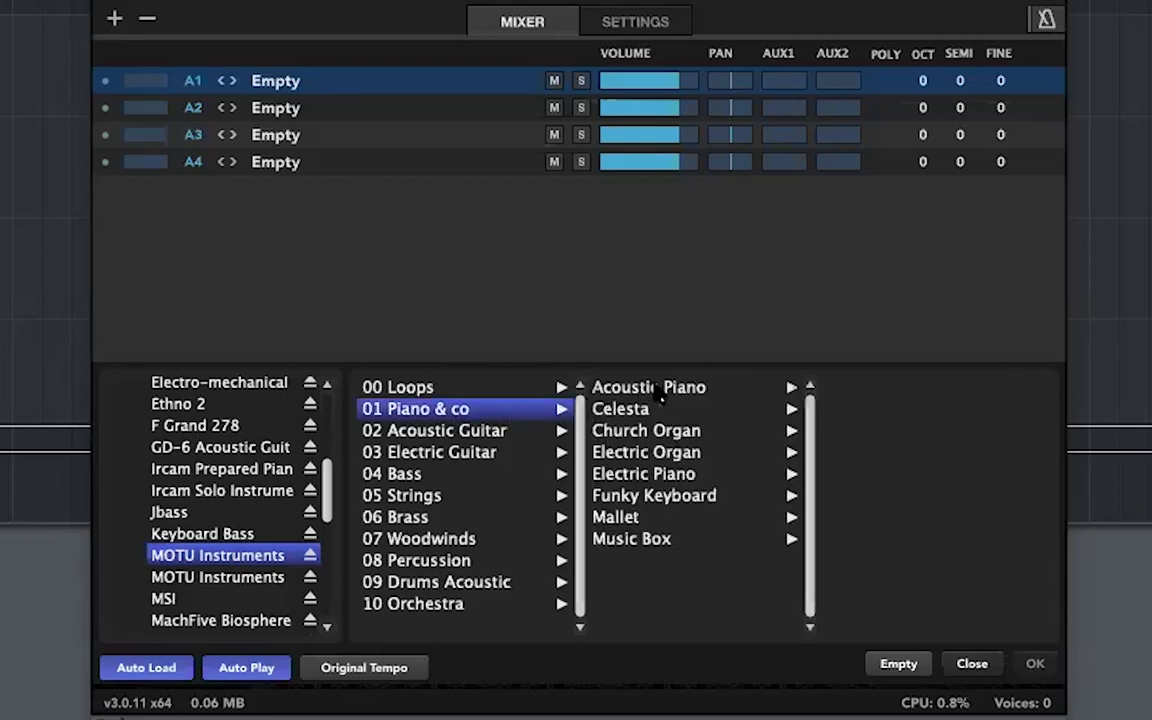
click(598, 387)
click(828, 390)
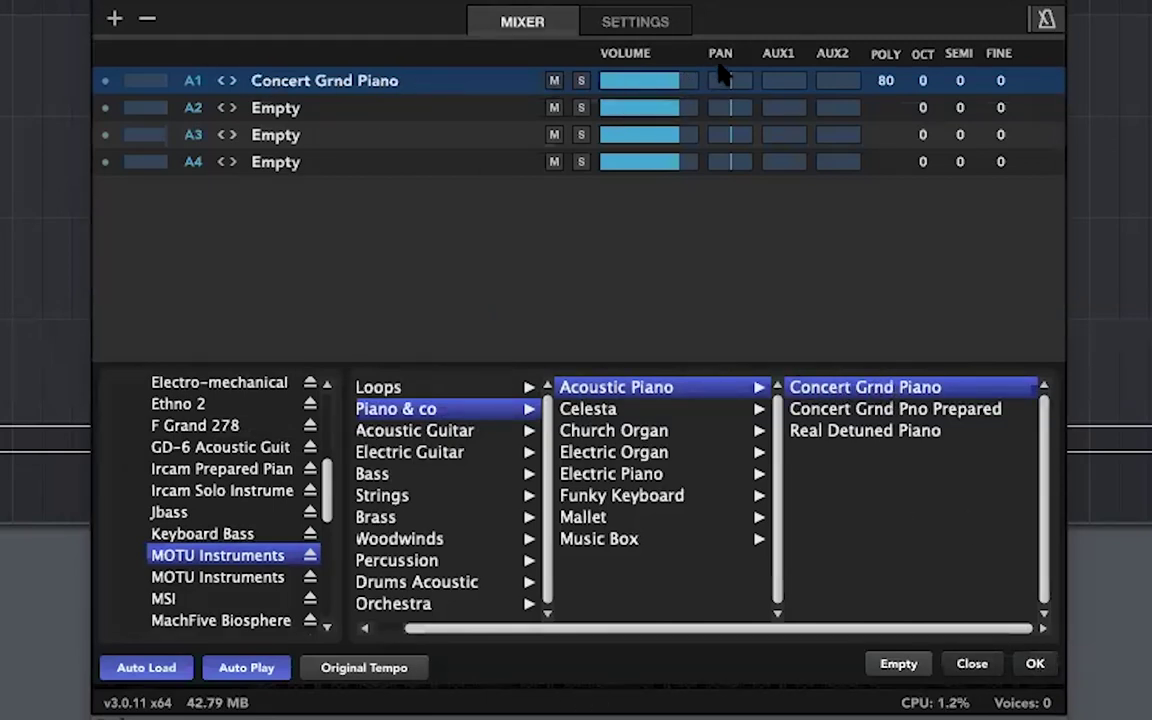
click(1035, 665)
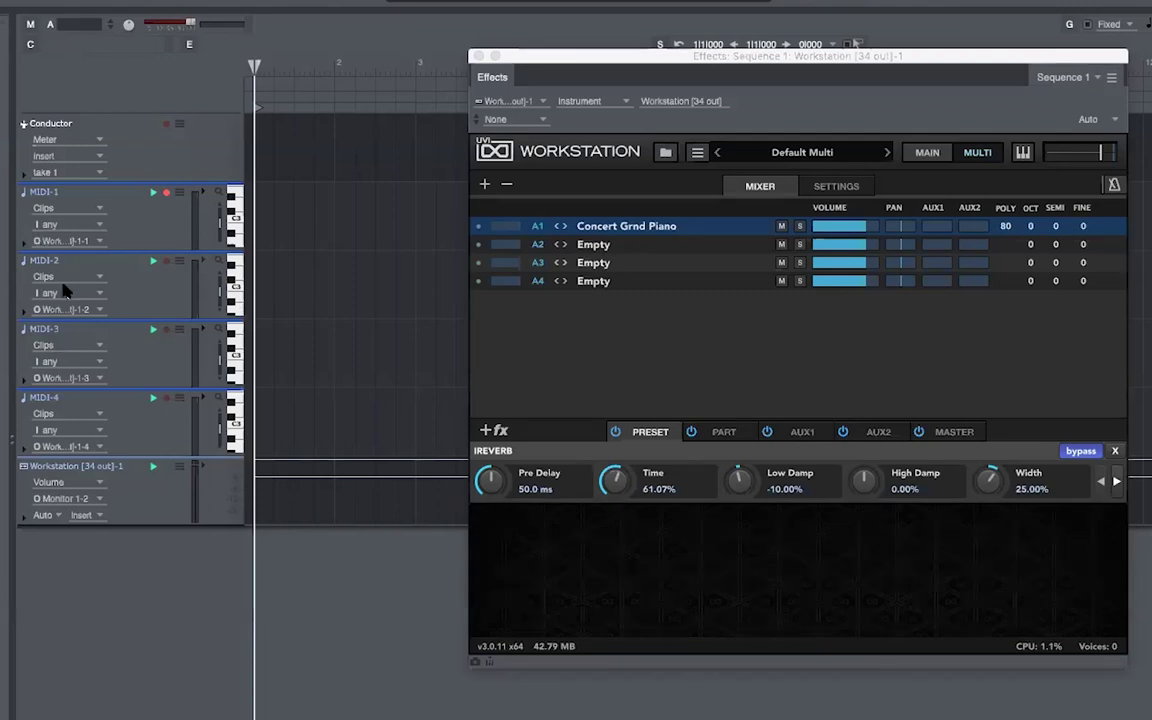
Rename the MIDI-1 track as Piano and set its track color to green
double_click(37, 192)
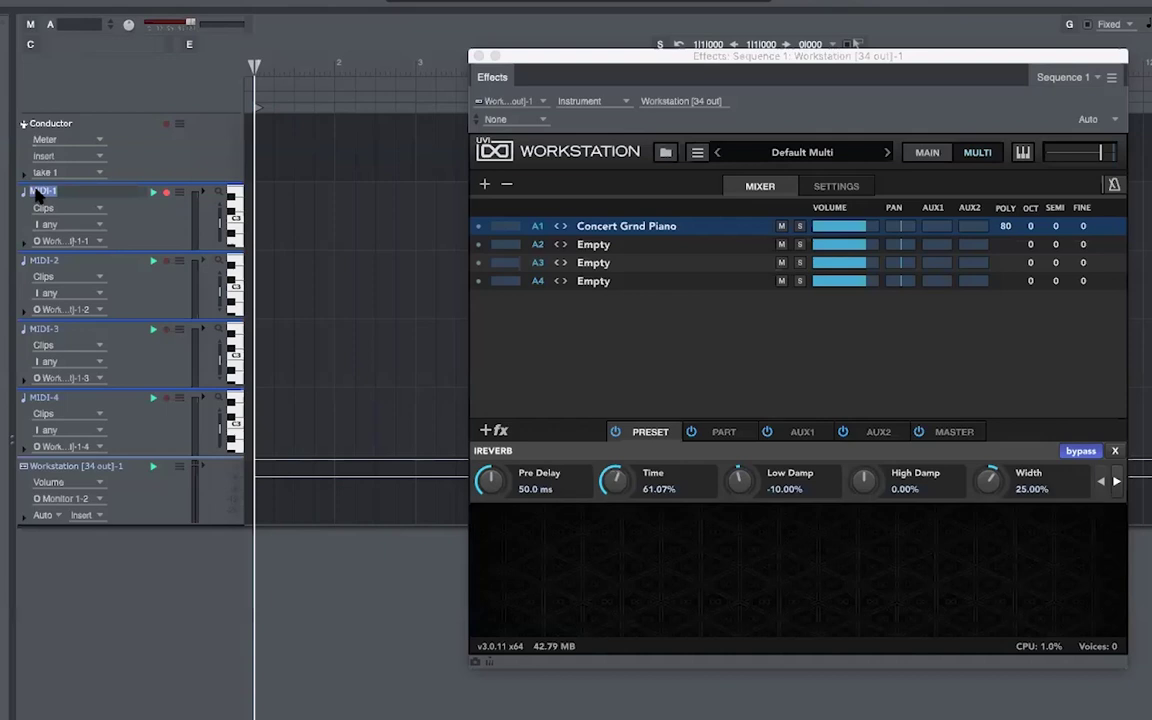
text(Piano)
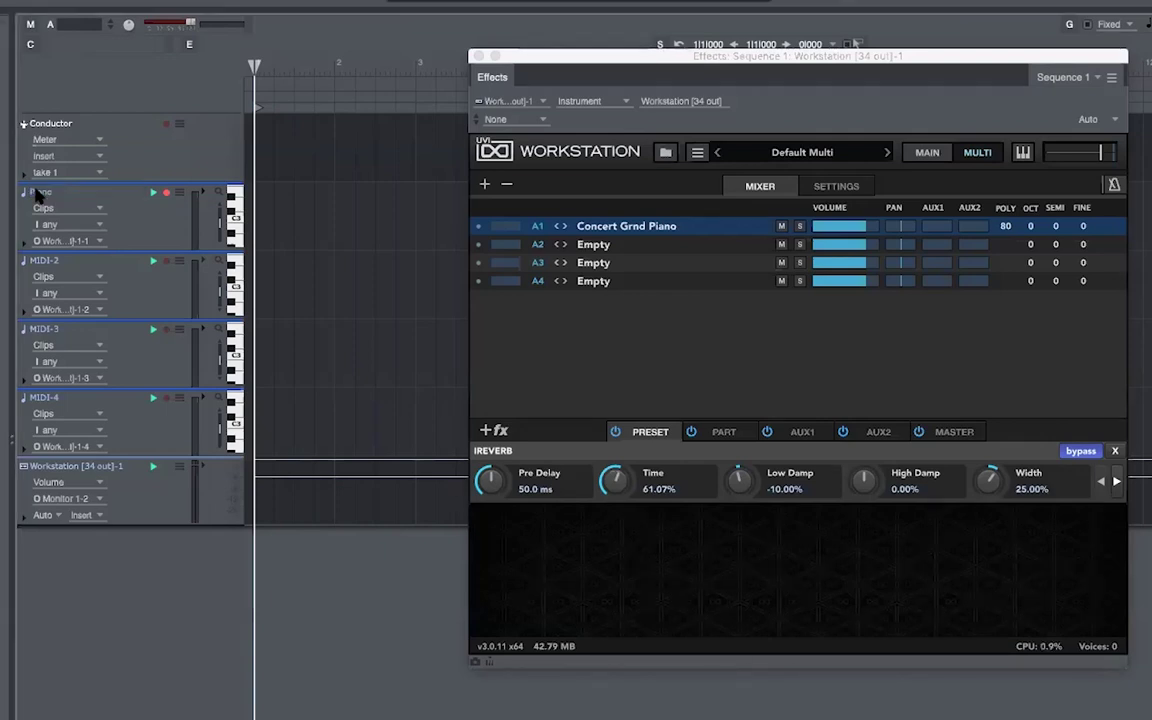
key(Return)
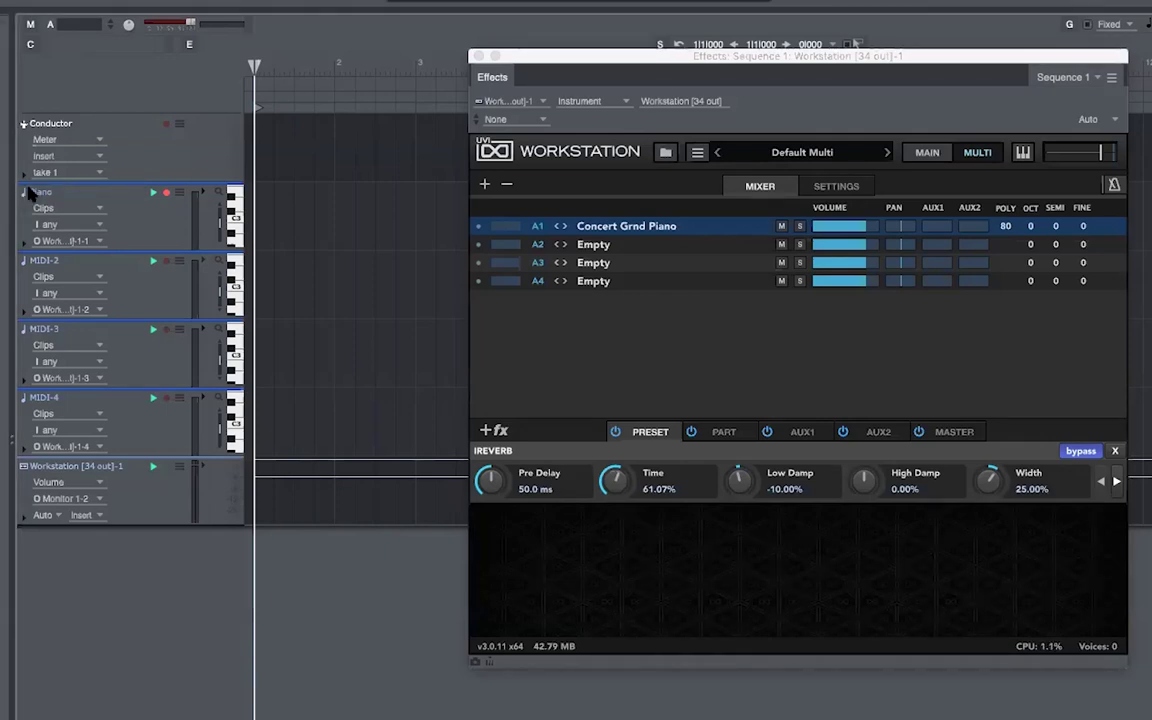
click(26, 194)
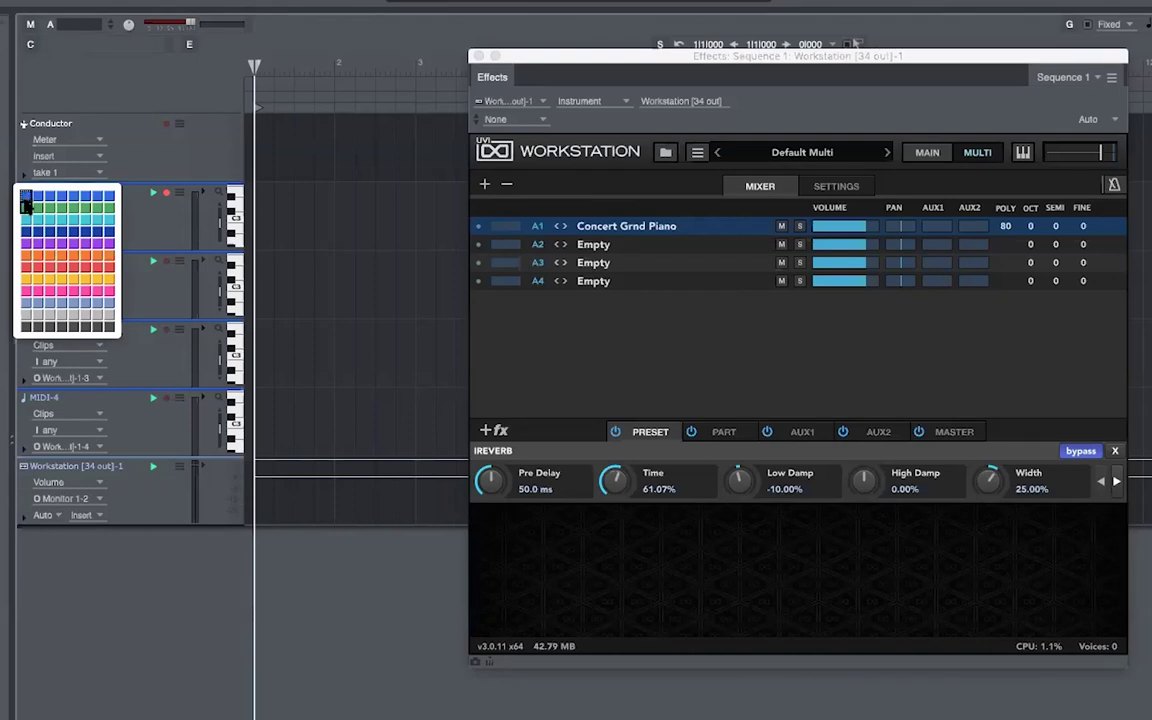
click(26, 205)
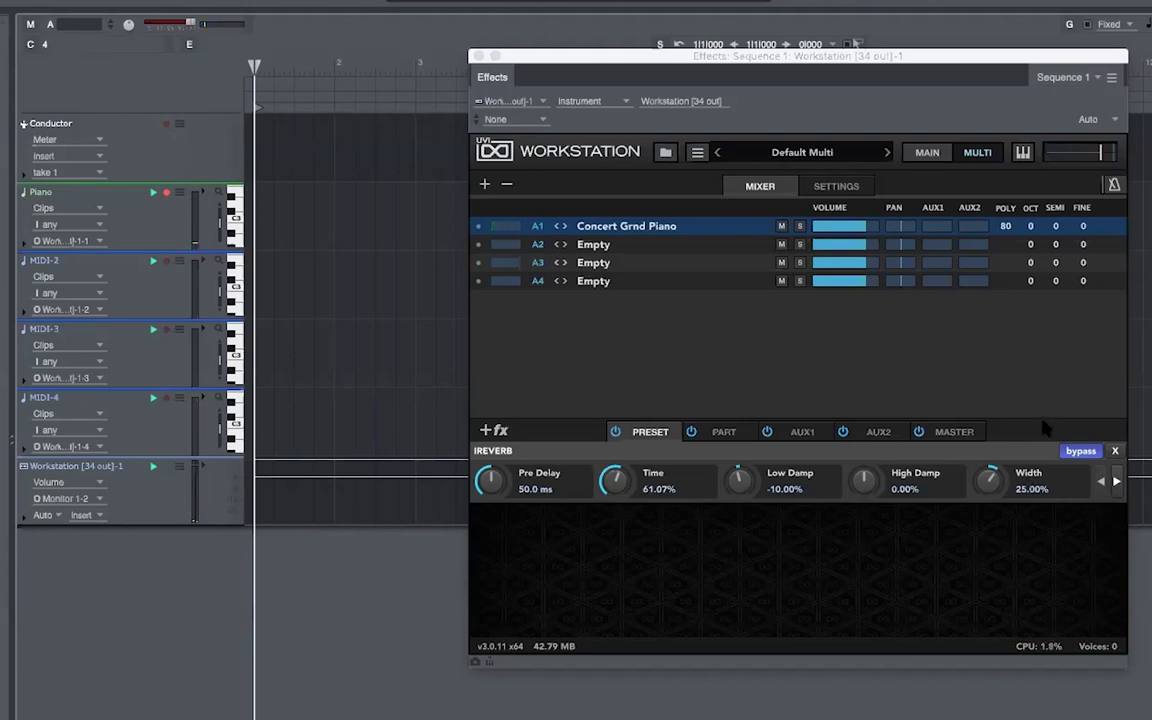
Turn off the bypass on the piano preset's IREVERB effect and close the Workstation window
click(1074, 451)
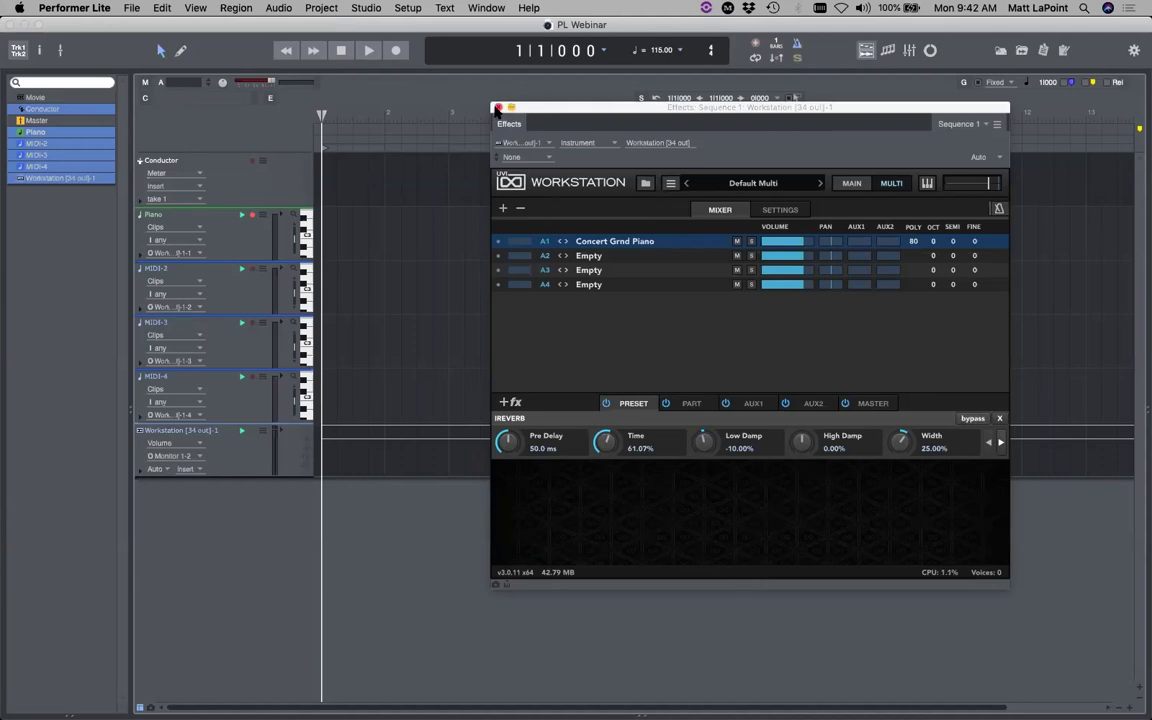
click(498, 107)
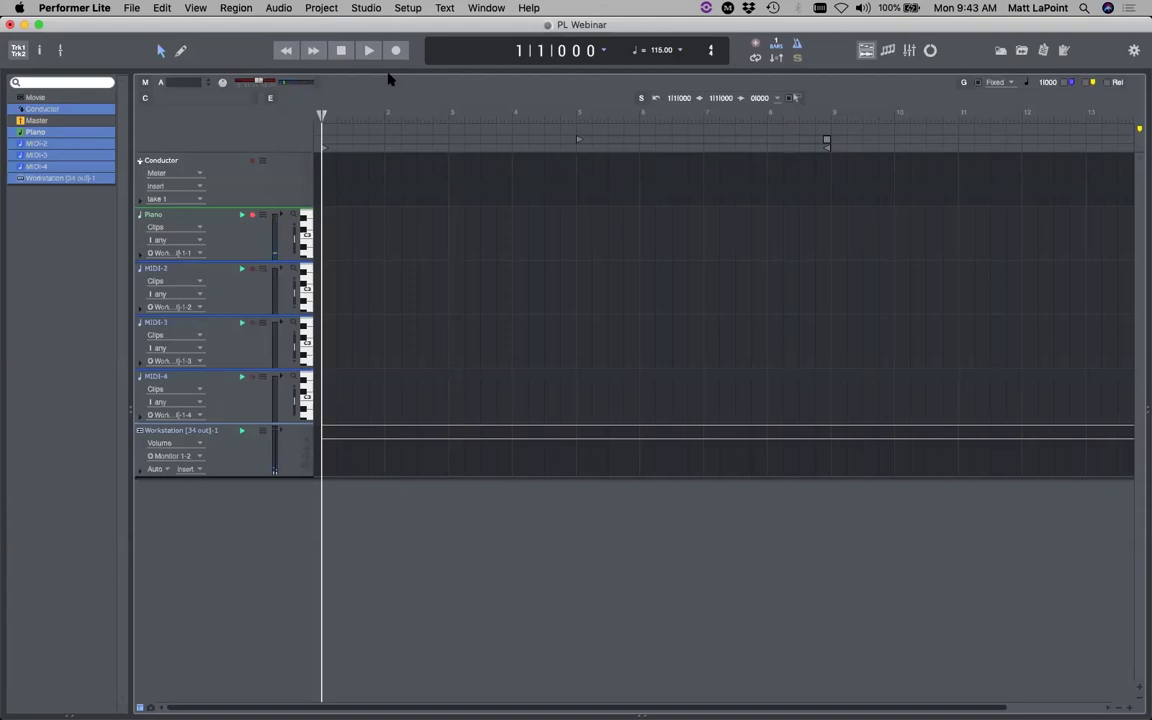
Record a performance of about 23 measures on the Piano track, stop, and return playback to the start
key(KP_3)
key(KP_0)
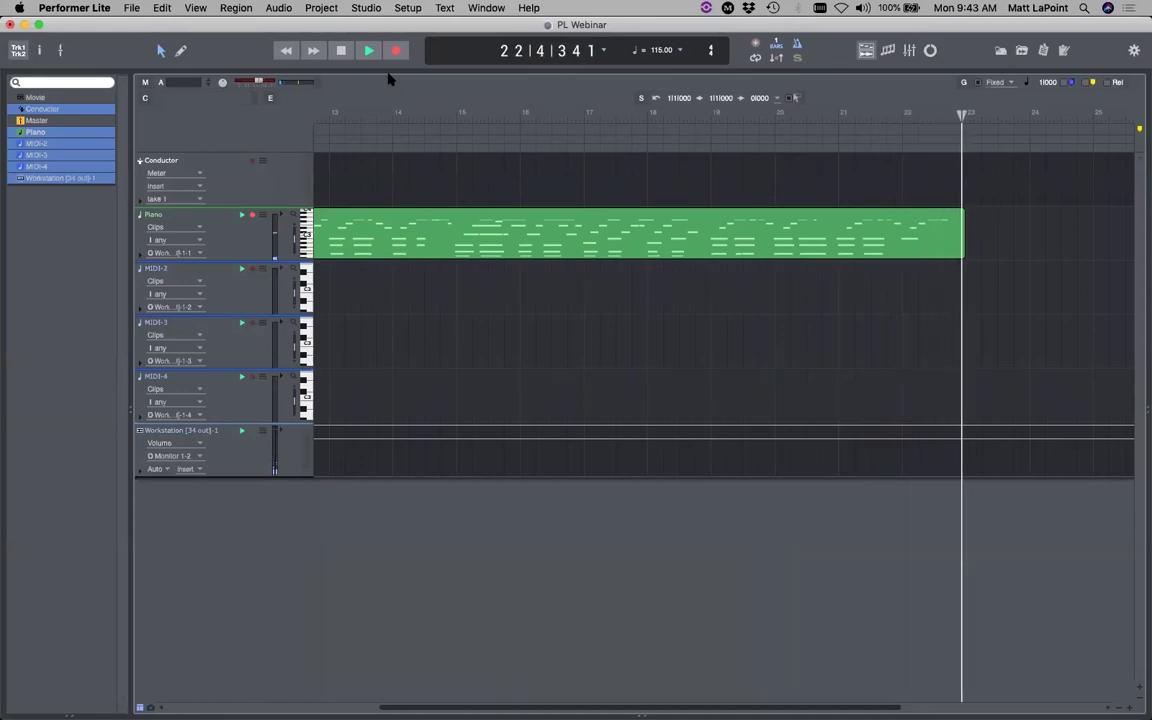
key(space)
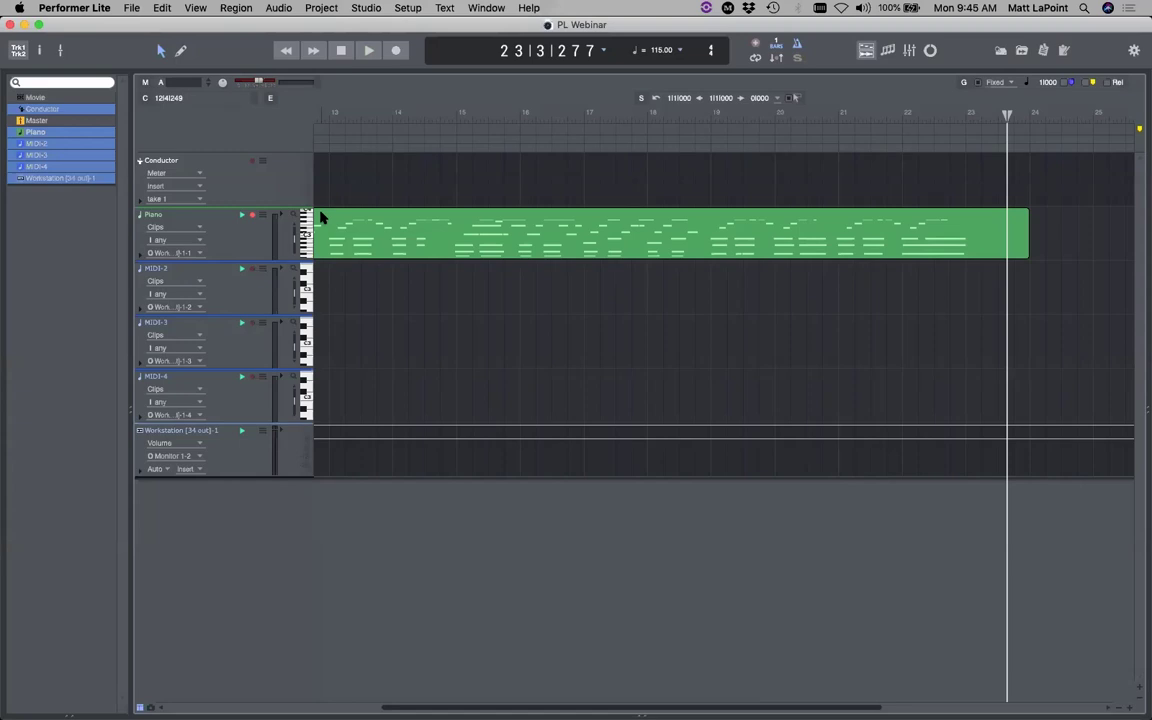
key(Return)
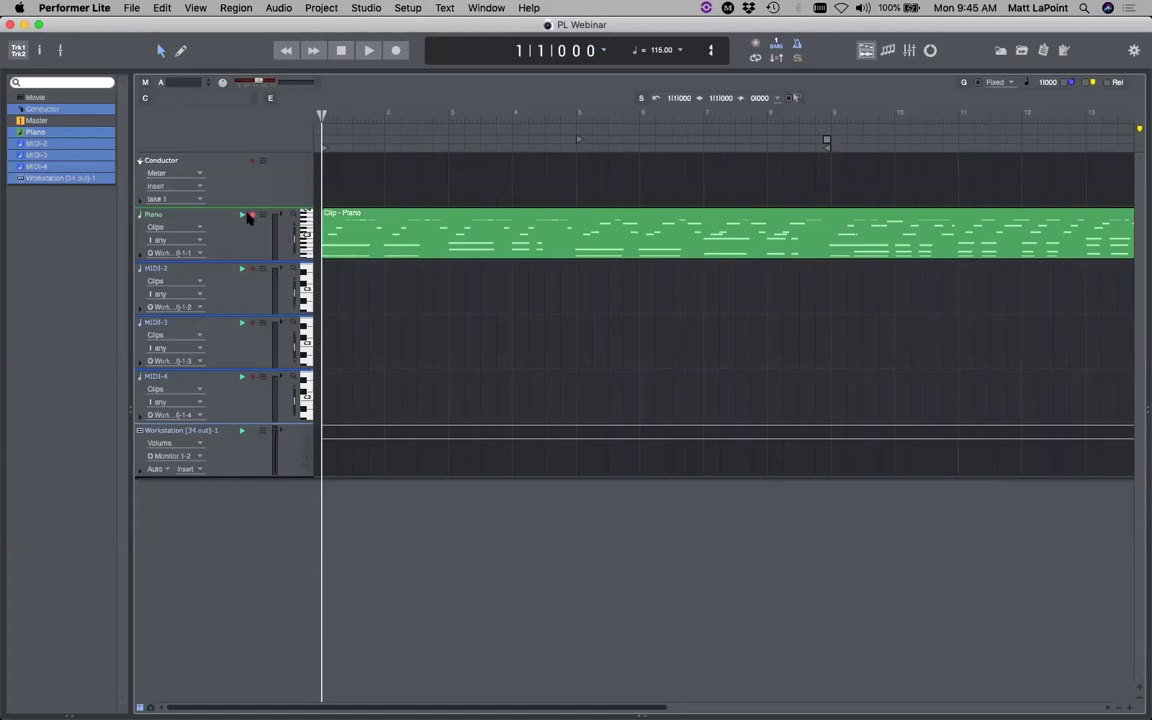
Open the recorded Piano clip in the MIDI editor and enlarge the editor pane
click(593, 246)
double_click(593, 246)
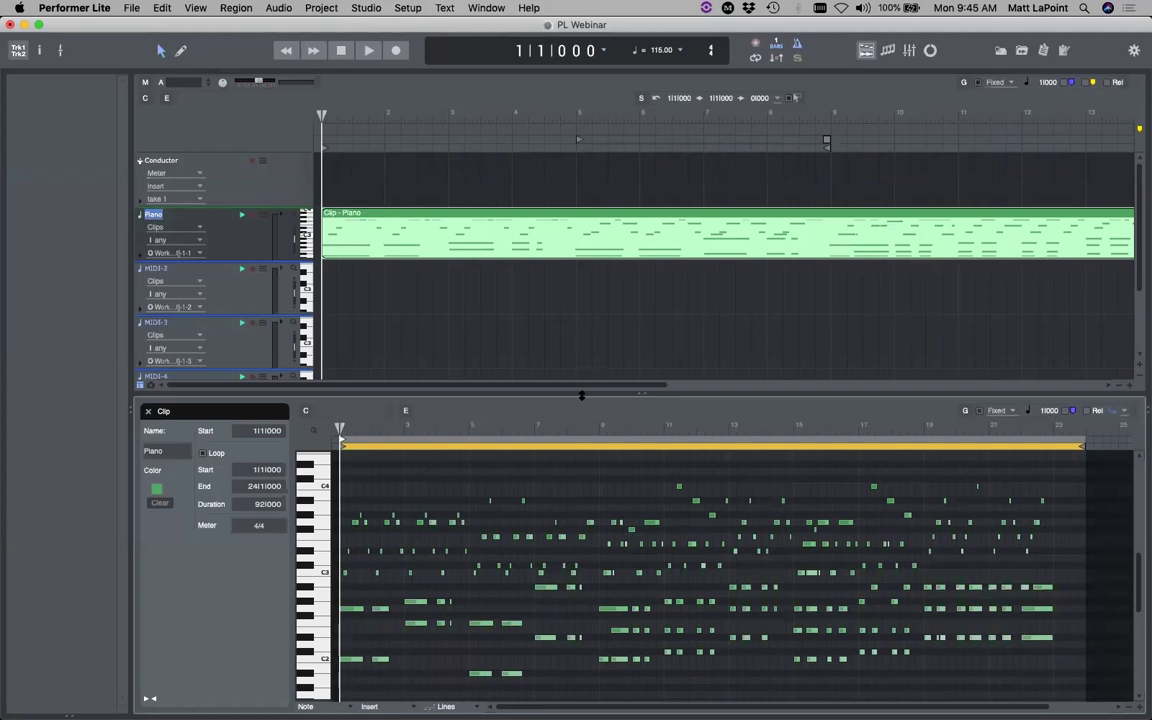
drag(581, 395, 603, 310)
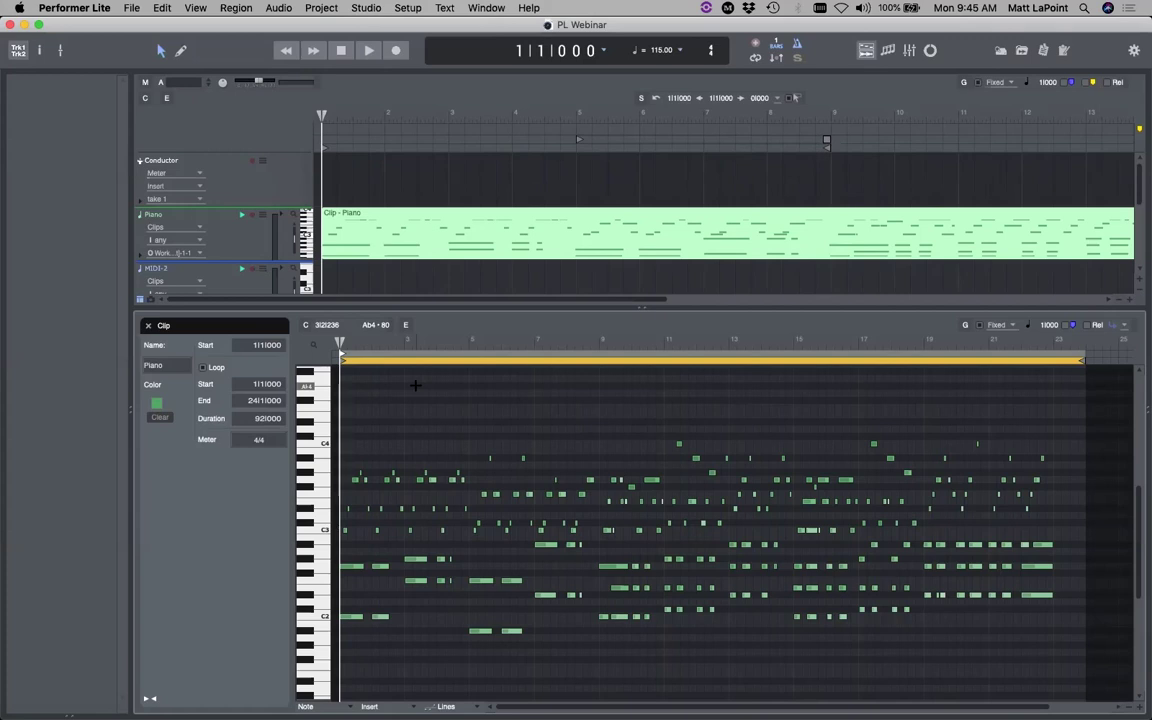
key(super+z)
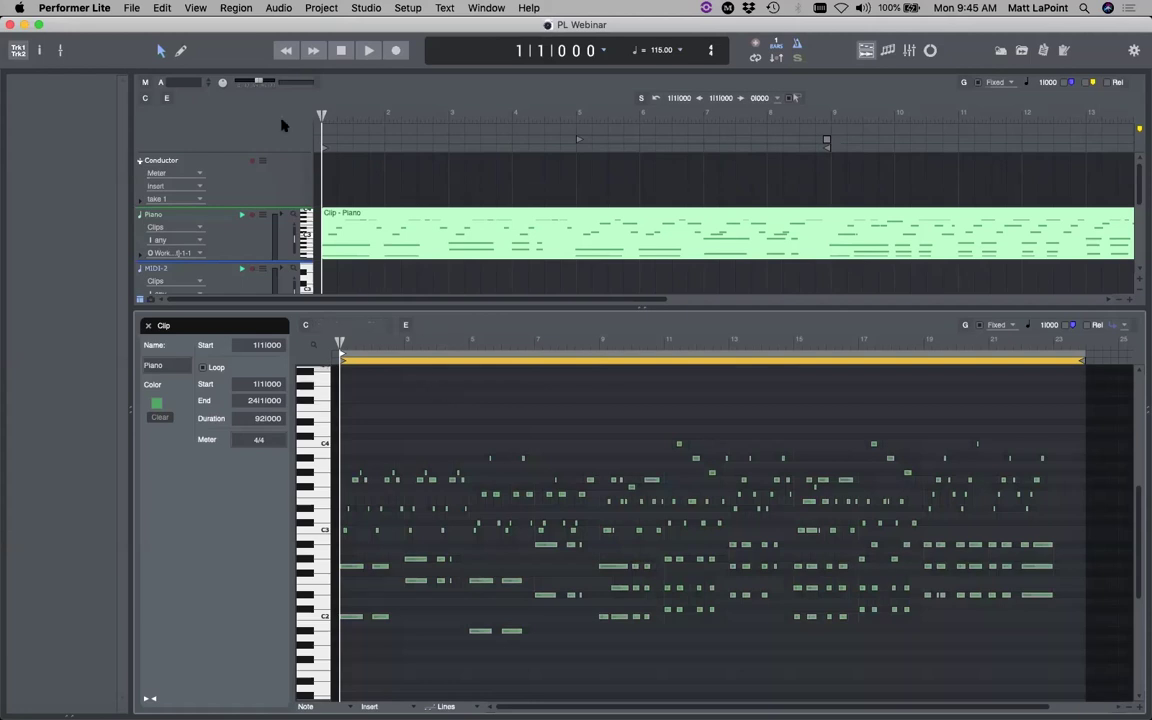
Quantize the Piano clip's note attacks to an eighth-note grid and play back part of the result
click(234, 8)
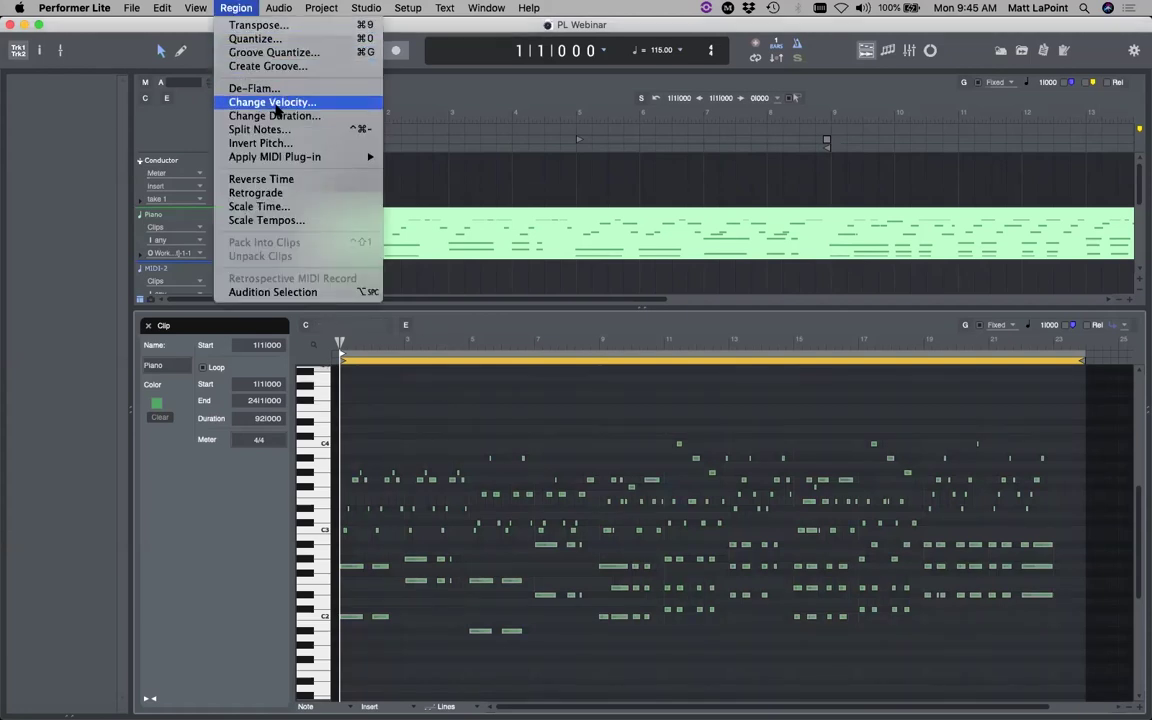
click(260, 38)
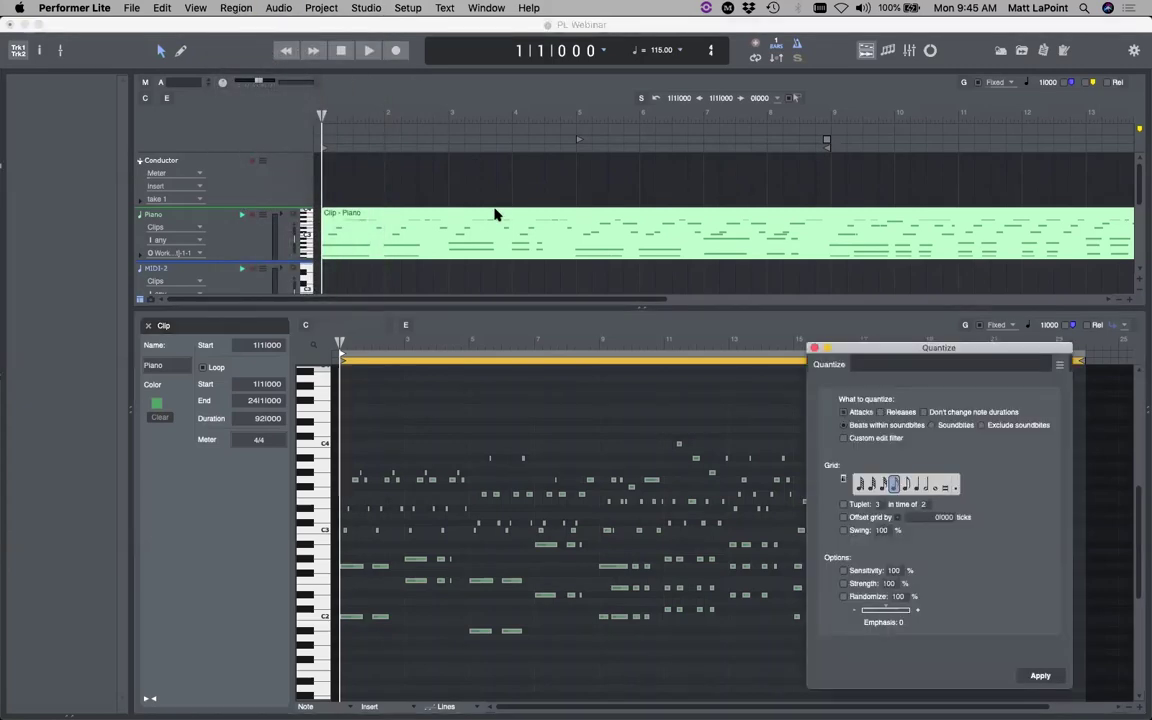
drag(803, 311, 575, 172)
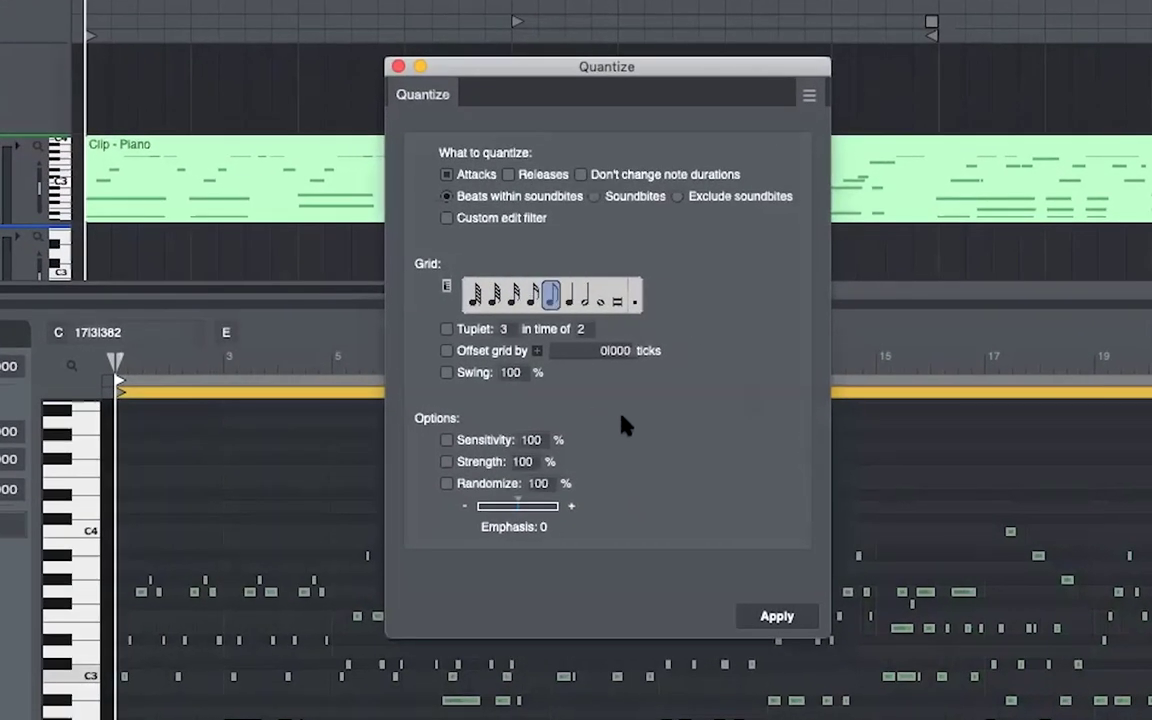
click(777, 616)
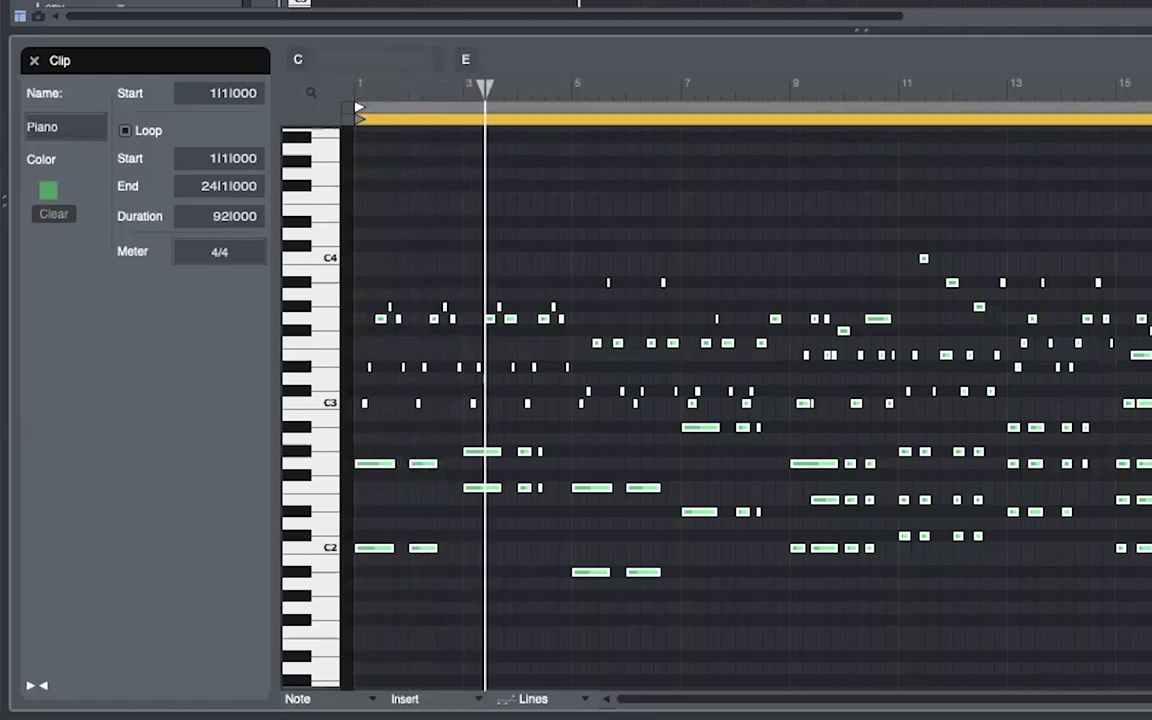
key(space)
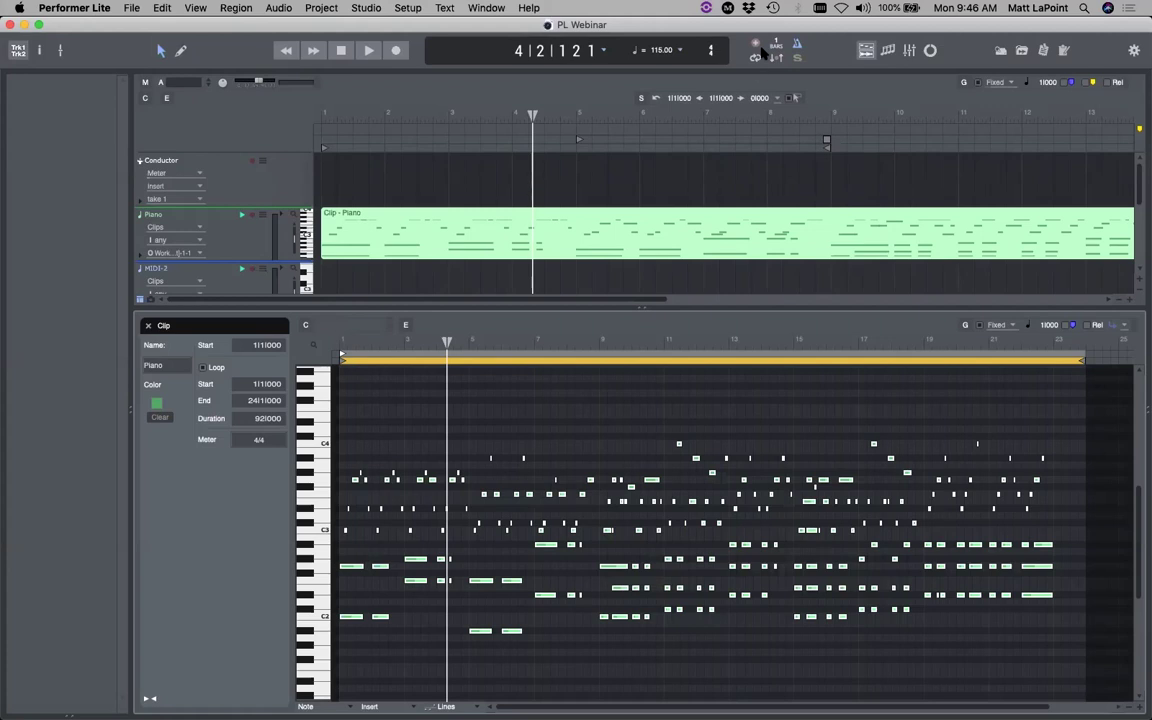
Limit the on velocities of all notes in the Piano clip to the range 65 to 95 and save the project
key(super+a)
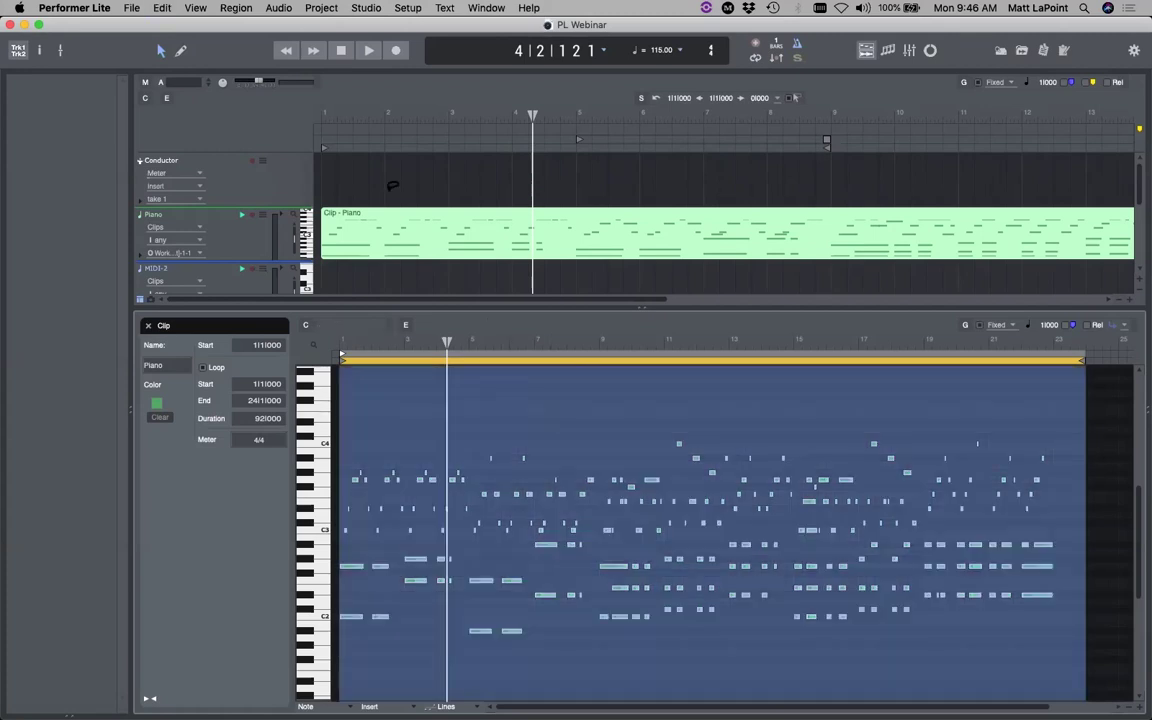
click(236, 8)
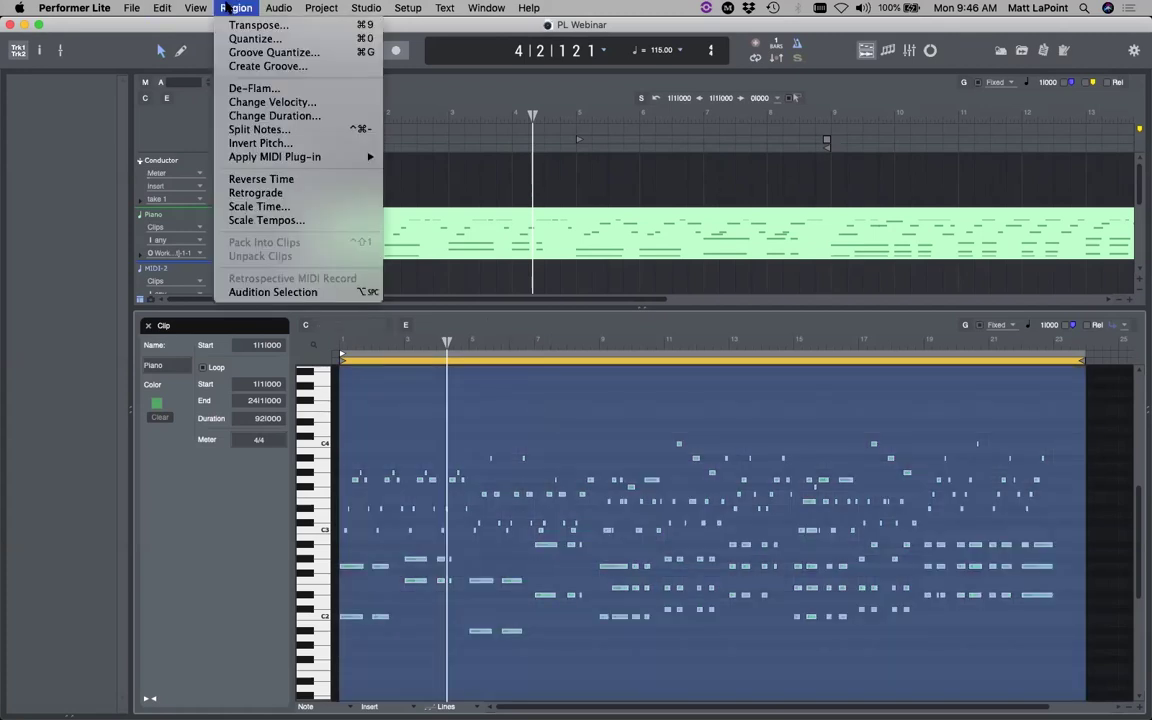
click(307, 104)
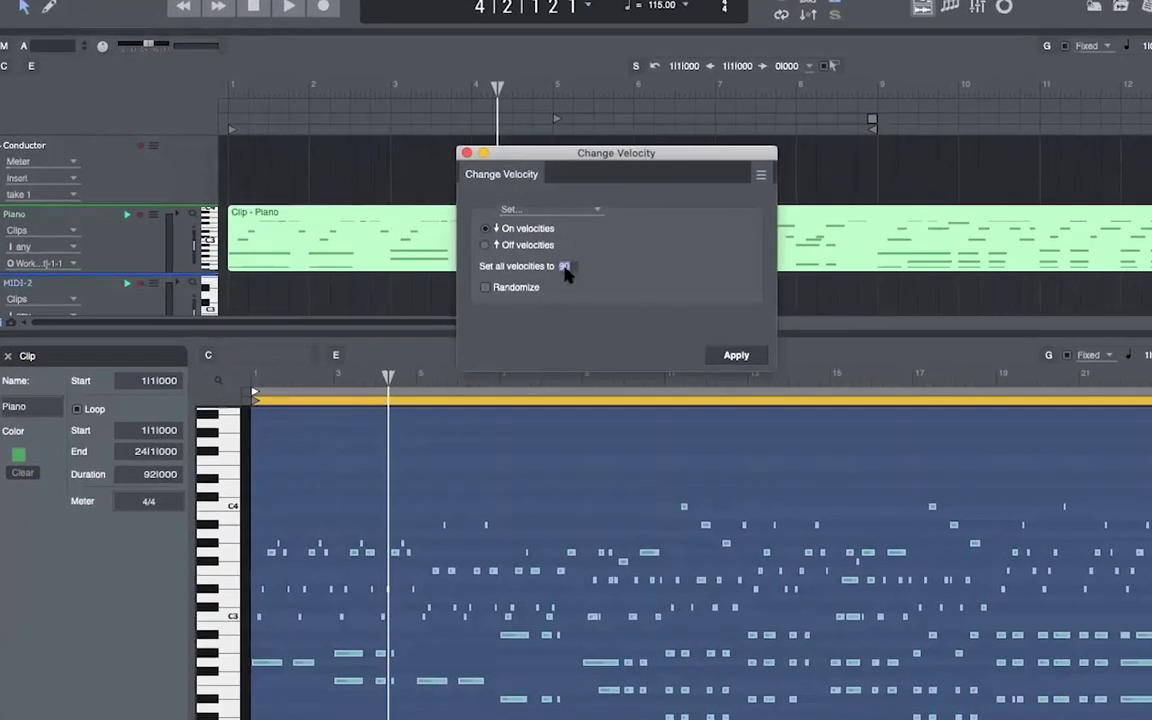
click(585, 210)
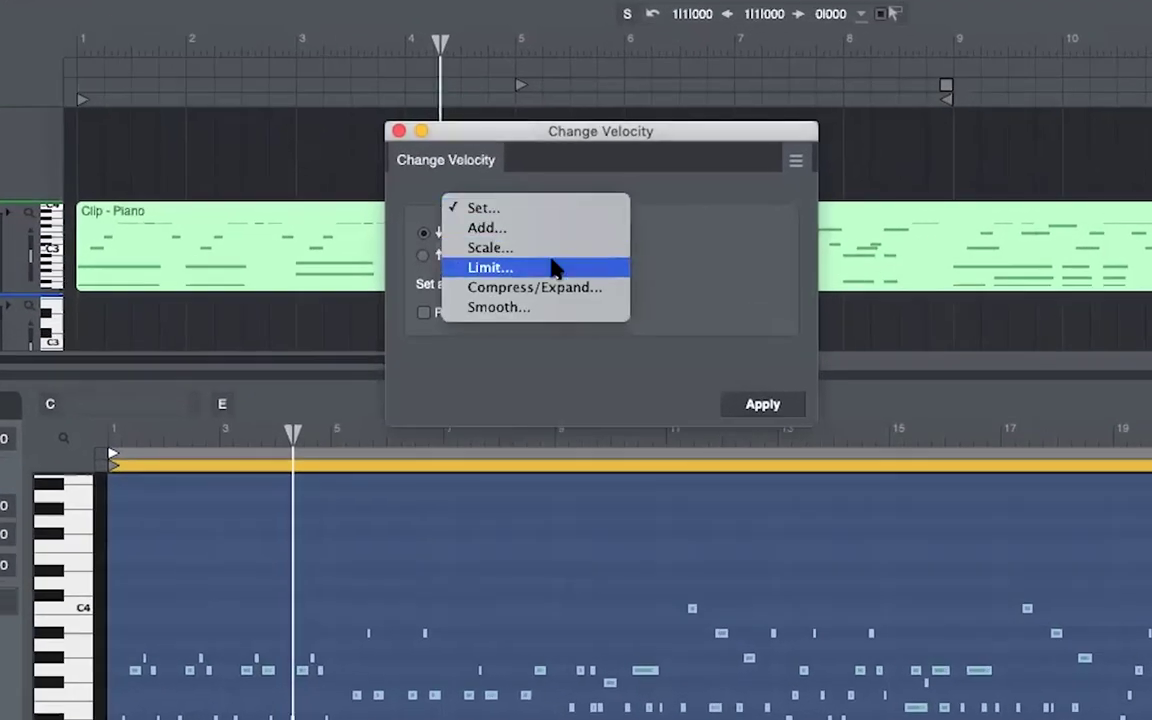
click(556, 268)
drag(586, 141, 556, 147)
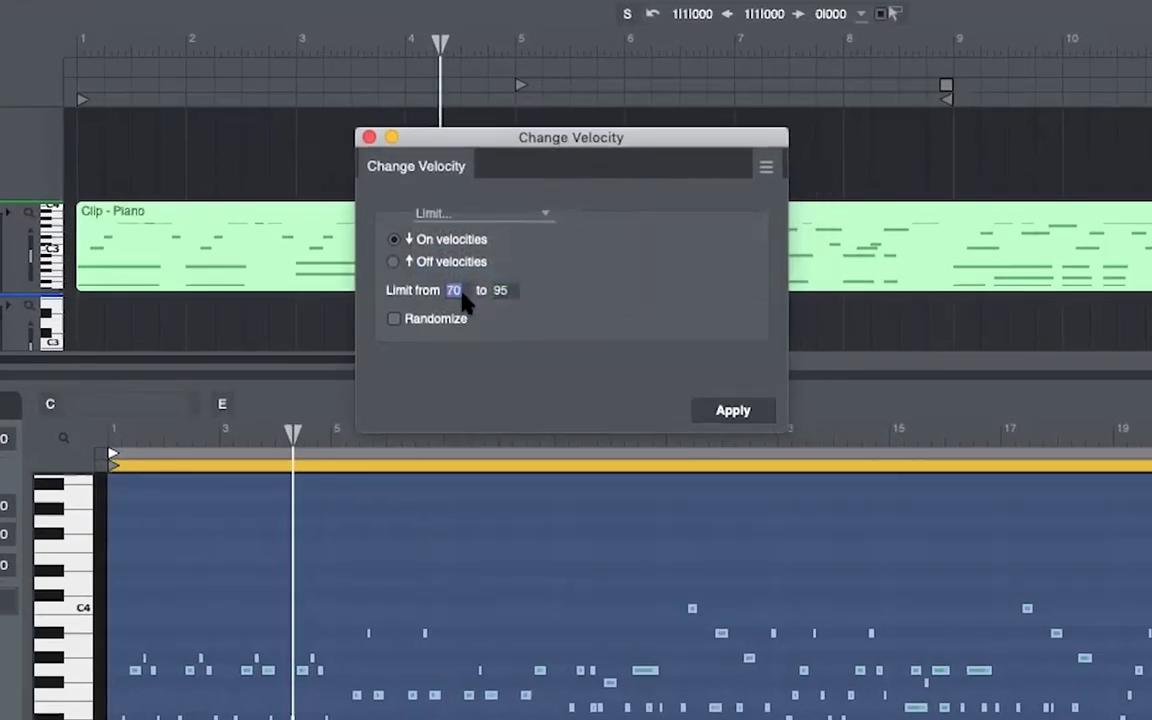
text(65)
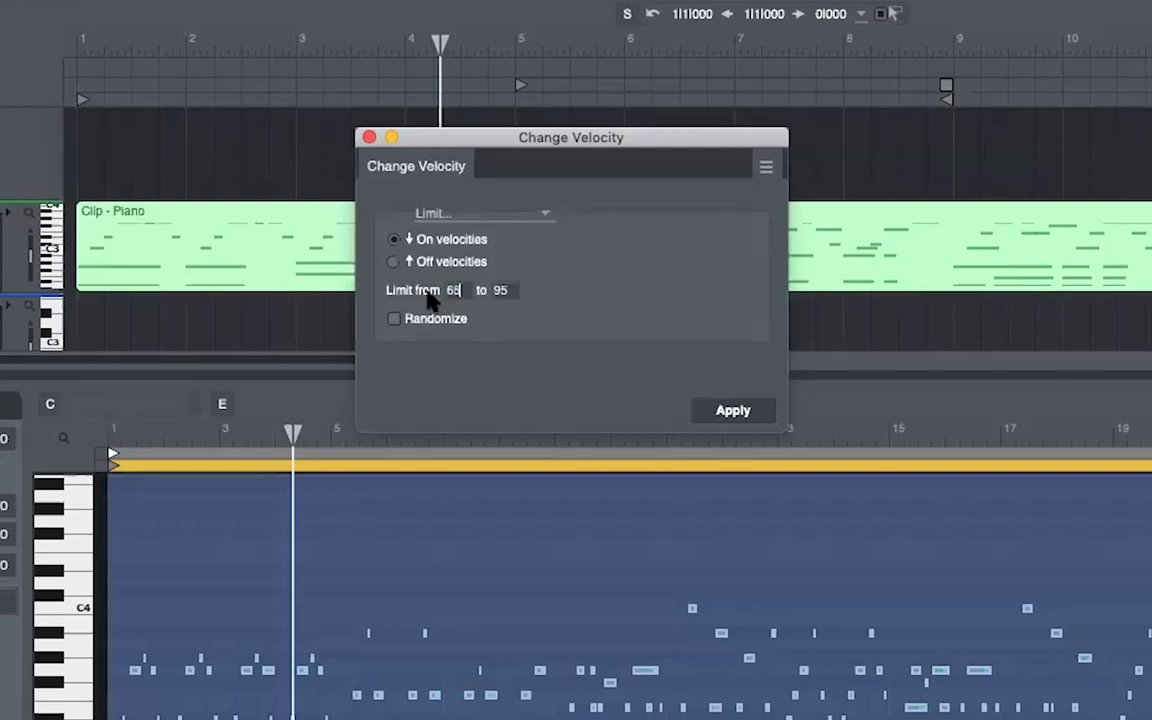
click(733, 410)
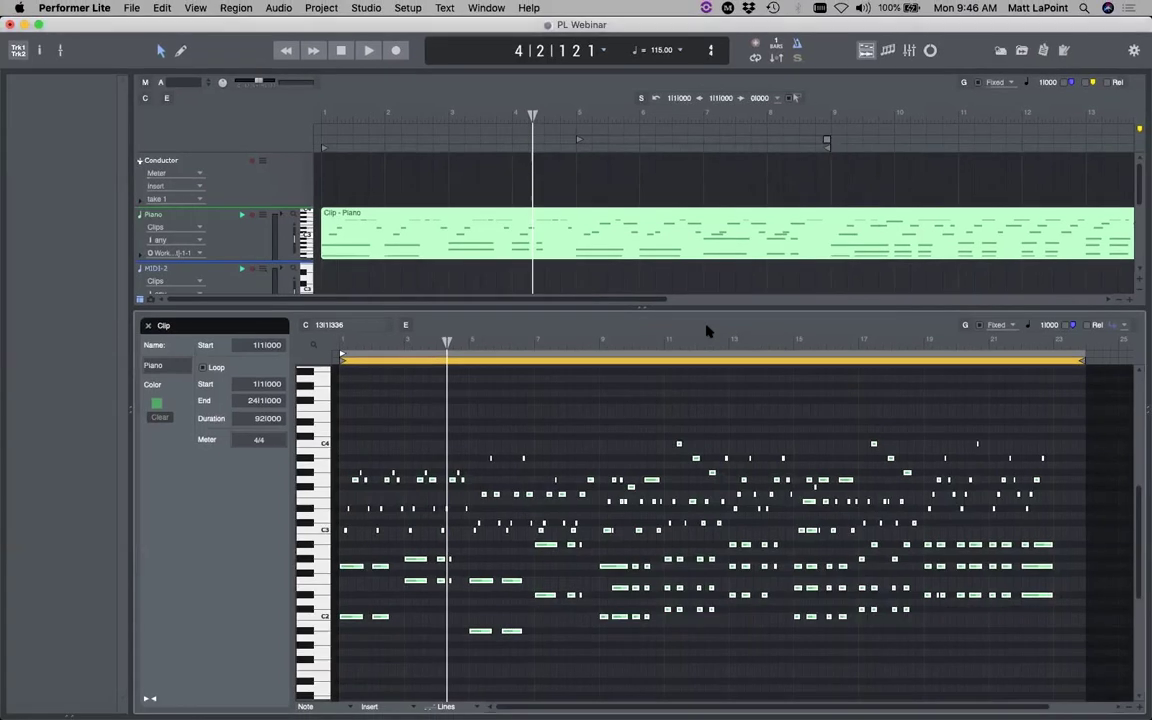
key(super+s)
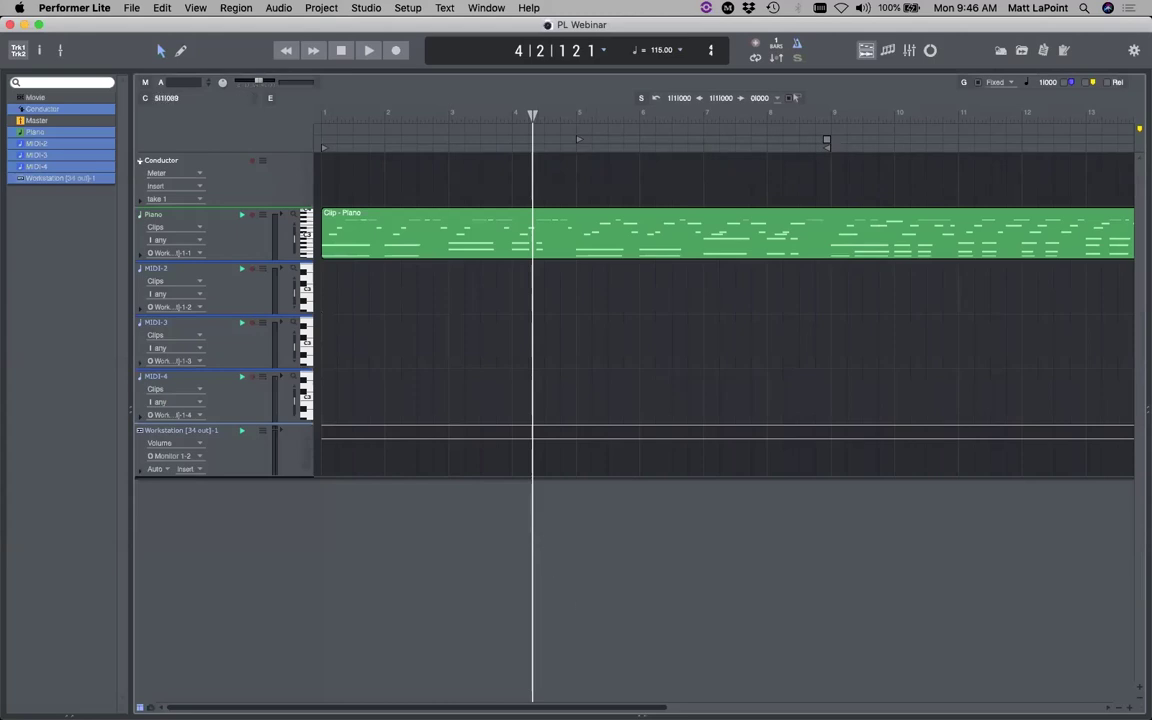
Remove the empty end of the Piano clip from measure 23 onward and return playback to the start
scroll(866, 698, right, 5)
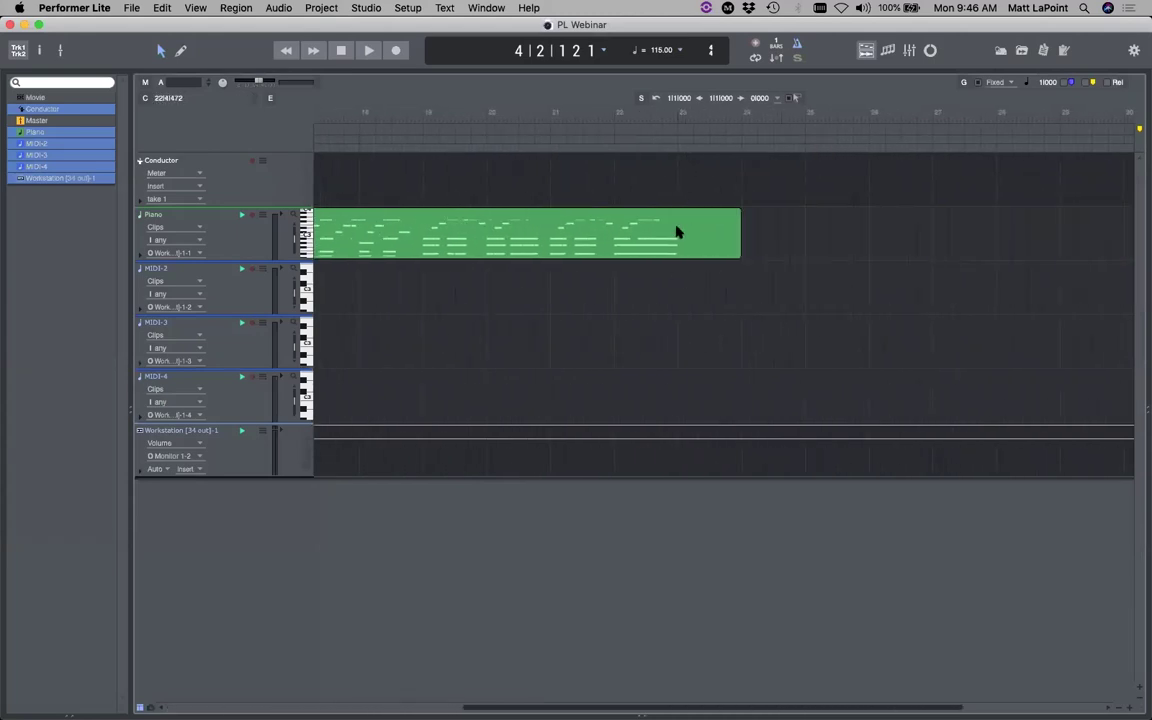
drag(758, 226, 681, 240)
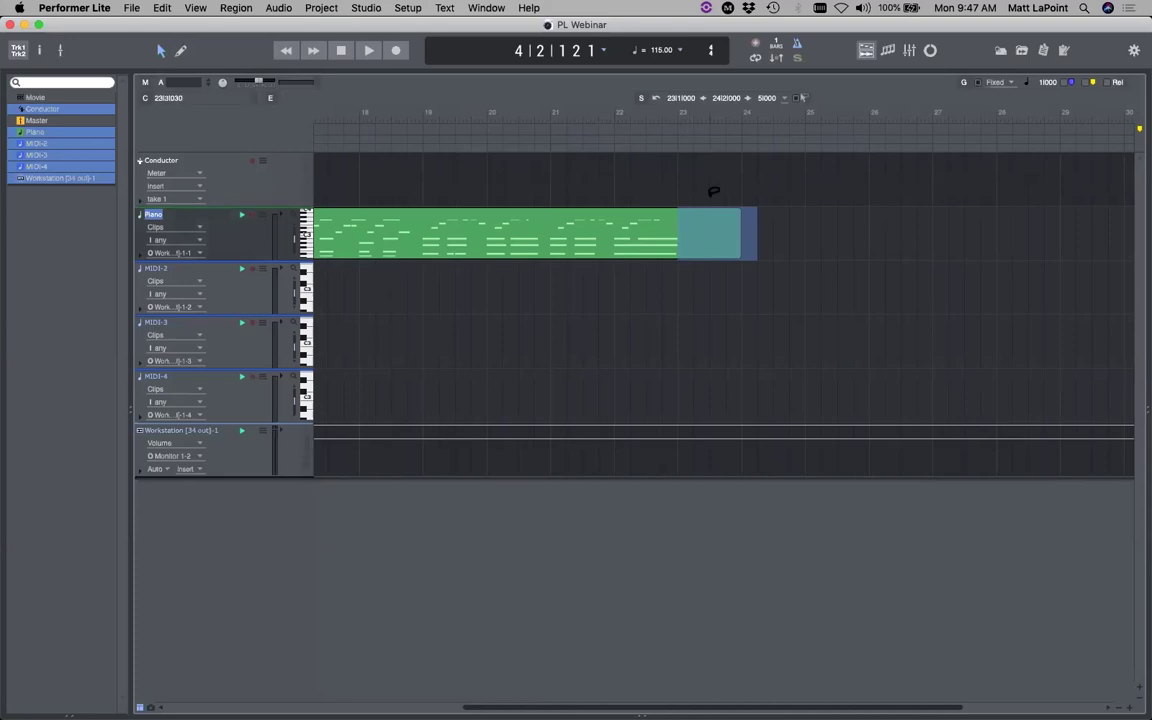
key(Delete)
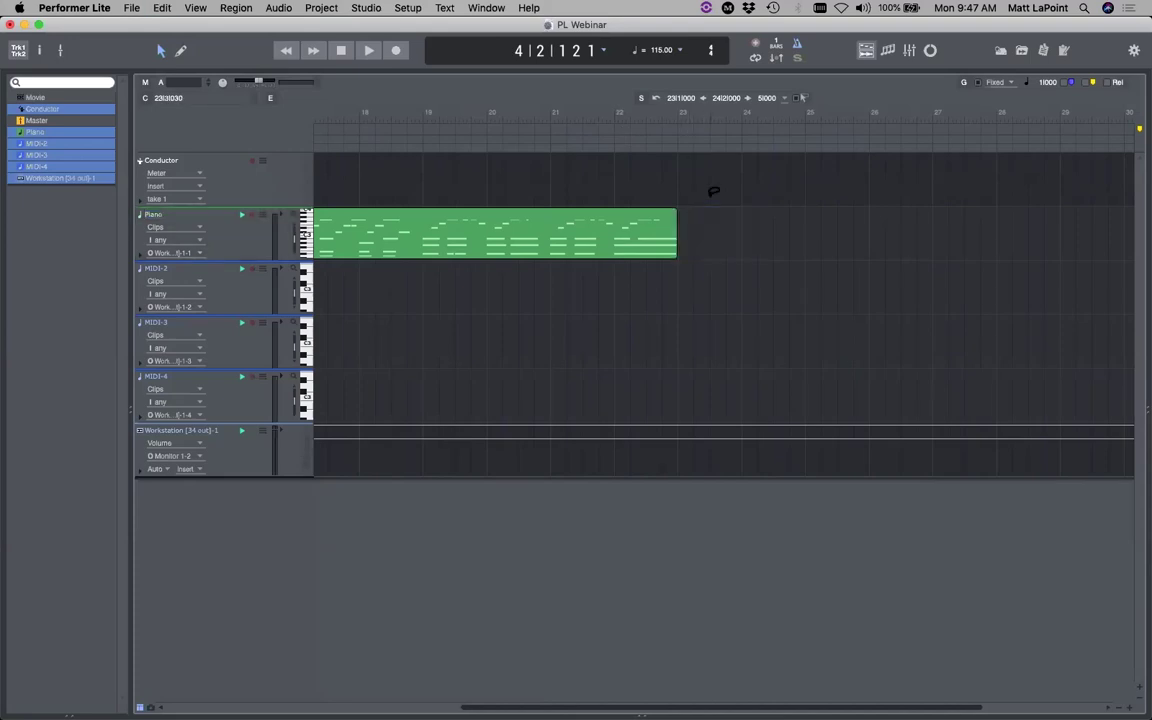
key(Return)
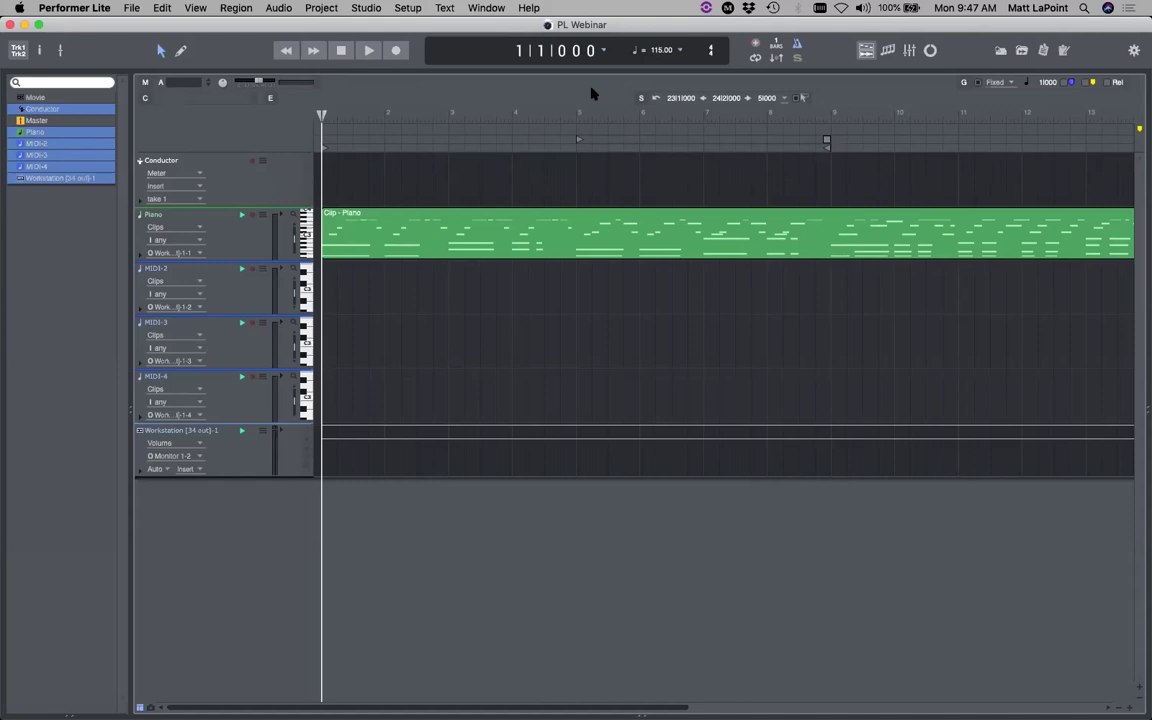
Add one MOTU Model12 (stereo) instrument track with 1 MIDI track for it
click(321, 8)
mouse_move(345, 25)
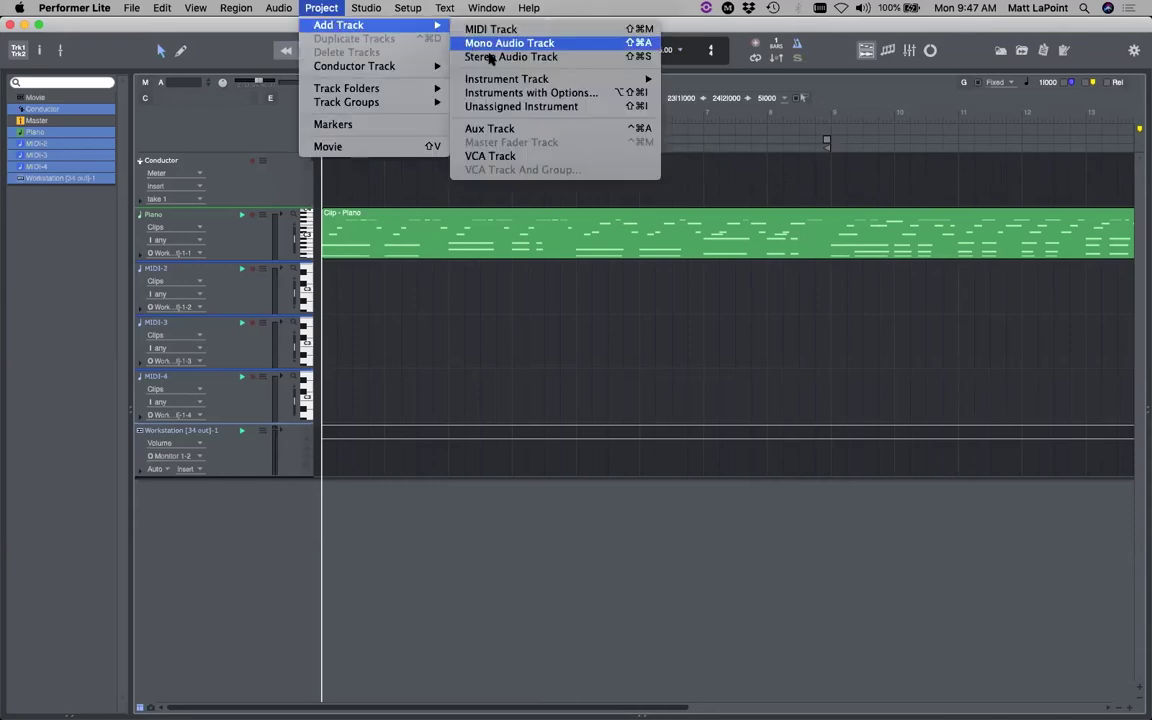
click(541, 93)
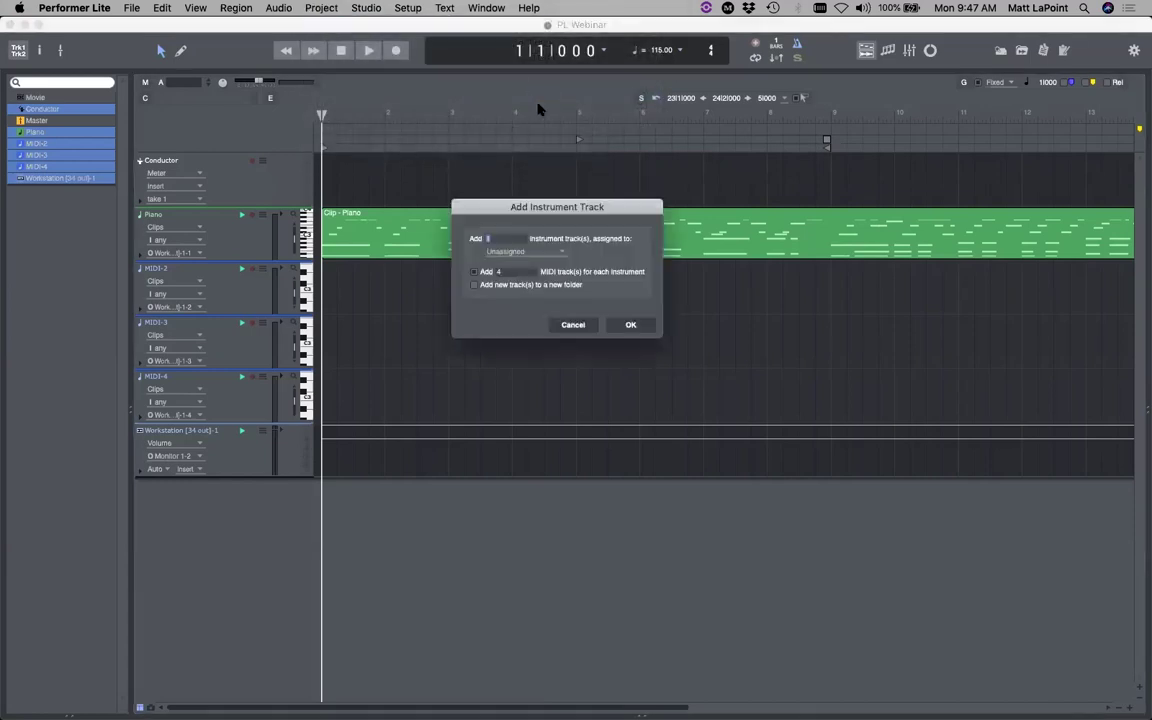
click(513, 256)
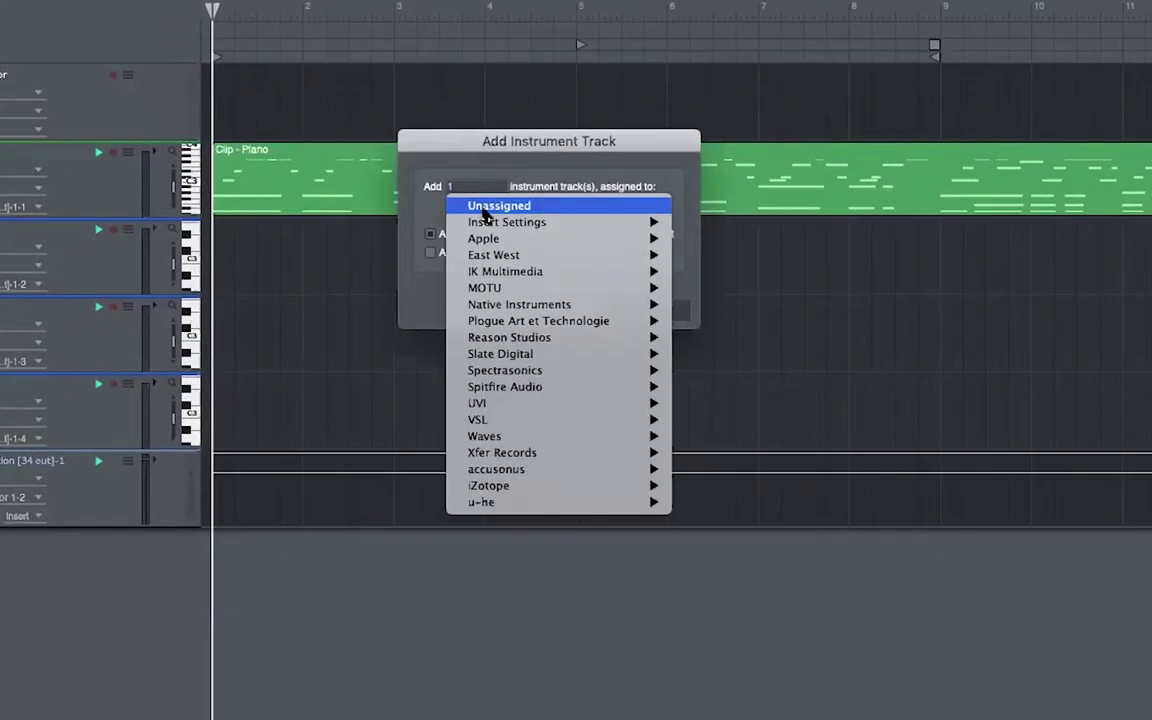
mouse_move(531, 287)
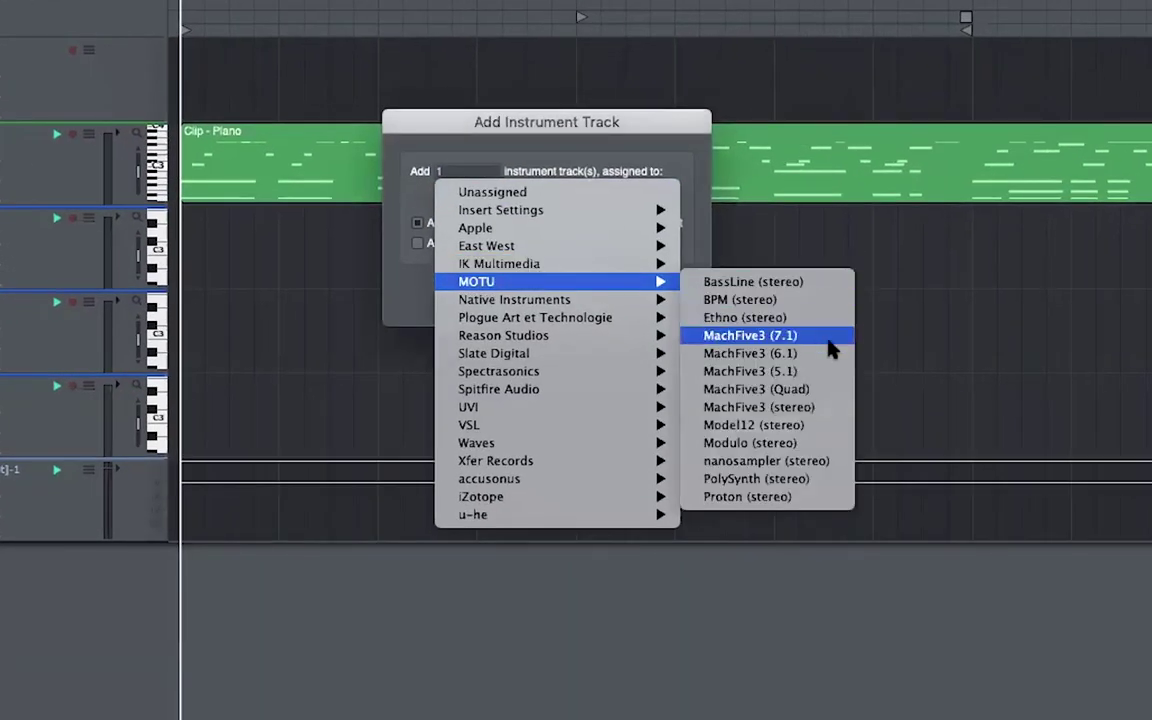
click(808, 426)
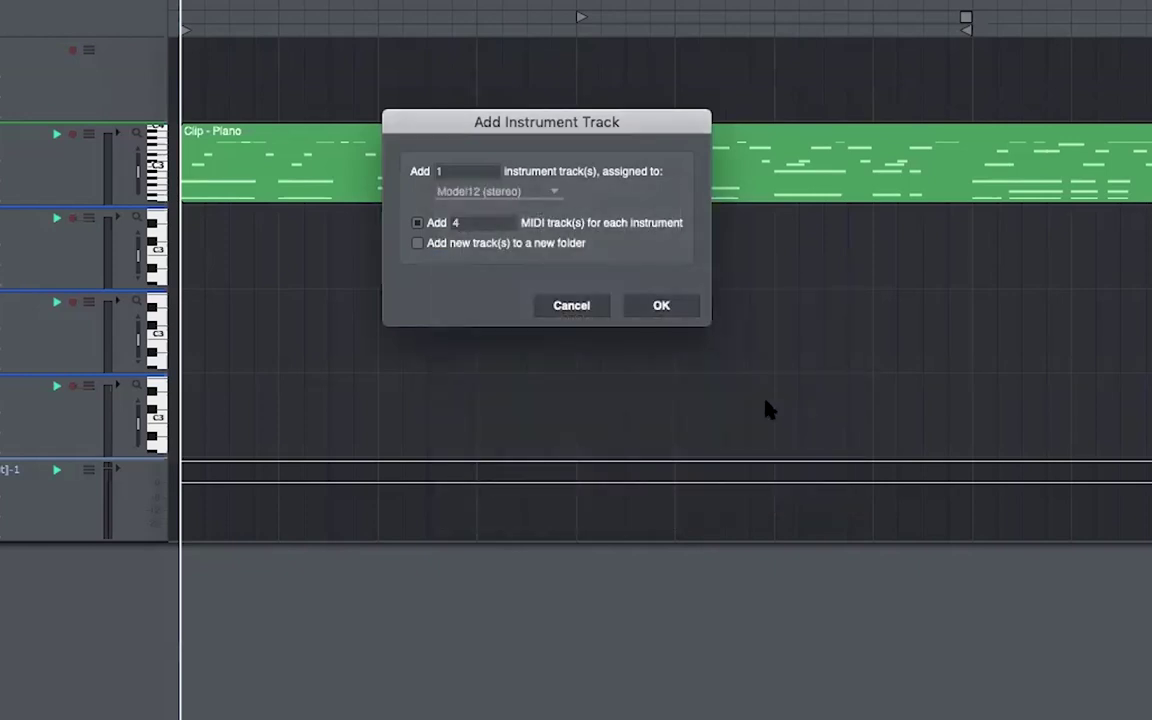
click(475, 224)
drag(475, 224, 428, 222)
text(1)
click(661, 307)
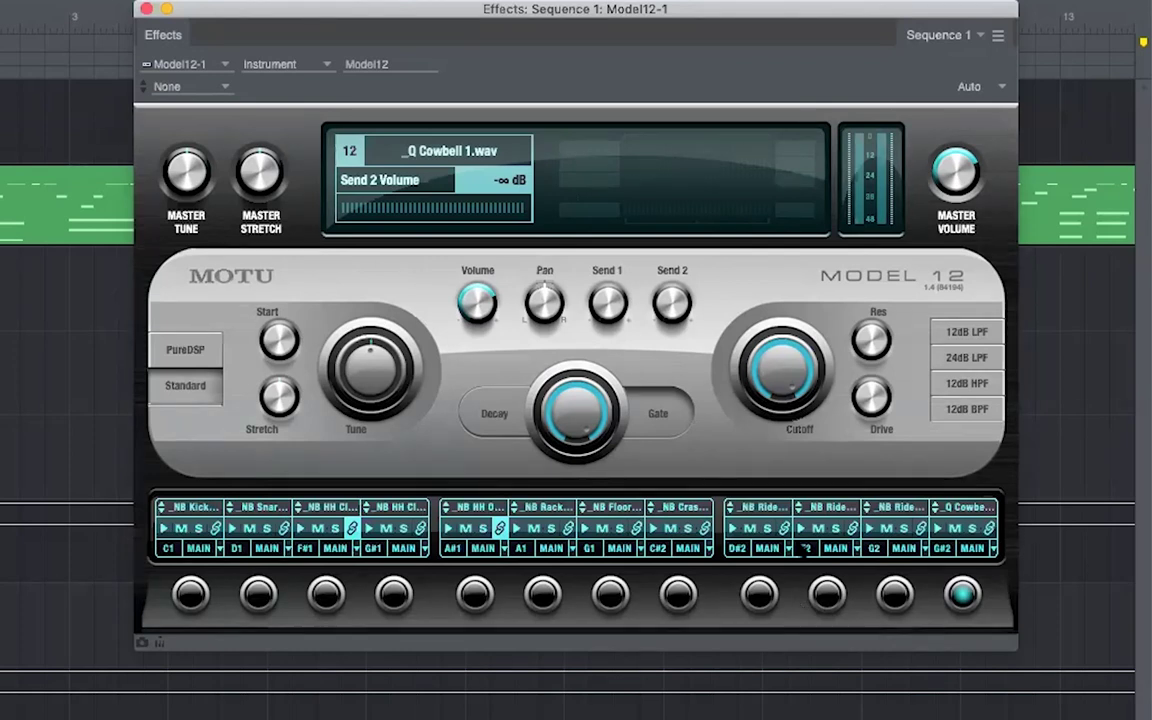
Load the LA Trailer Production preset in Model12 and close the instrument window
click(211, 92)
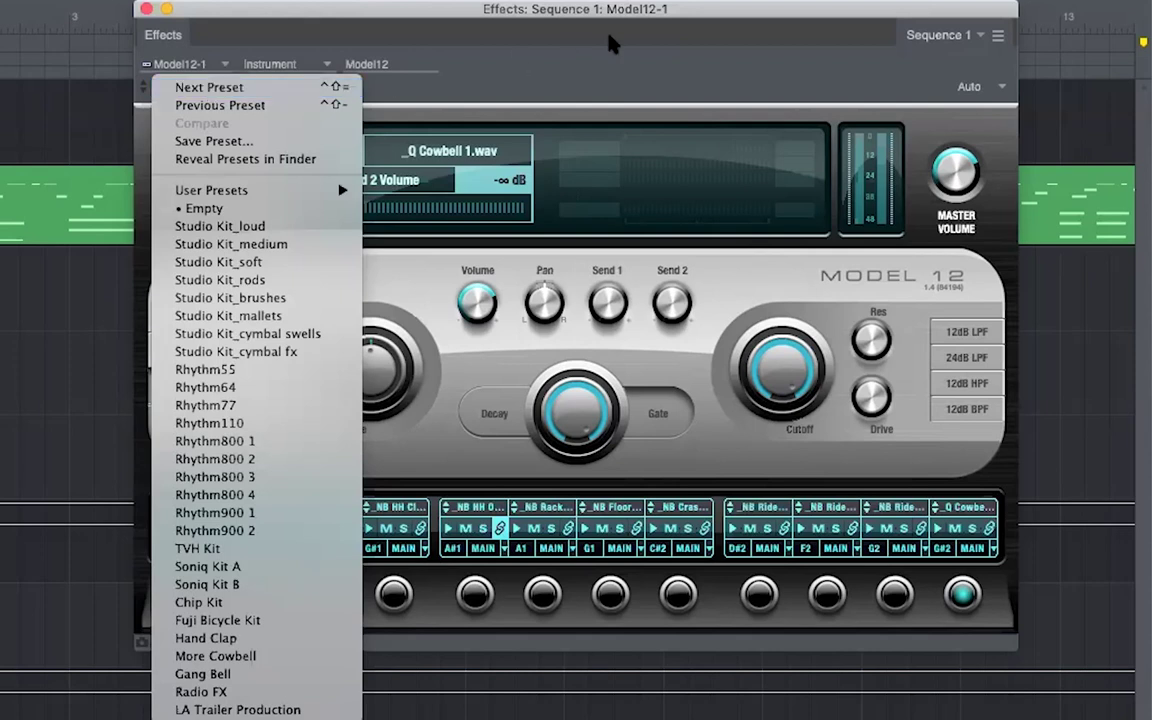
click(552, 42)
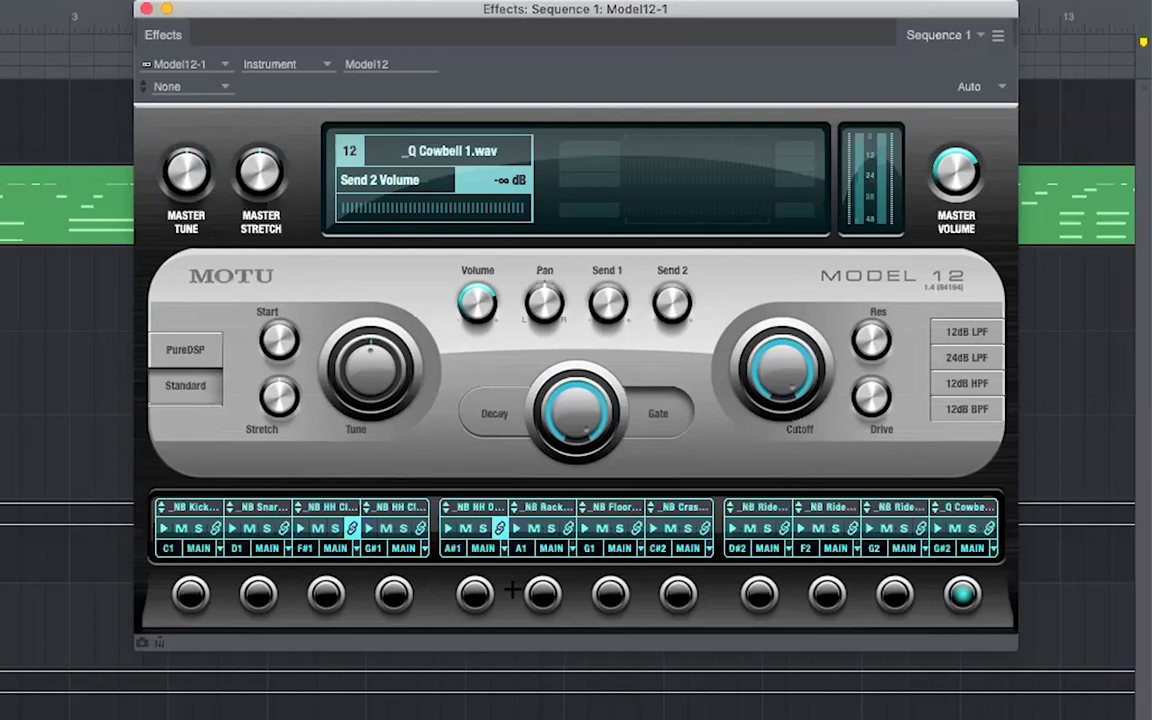
click(210, 87)
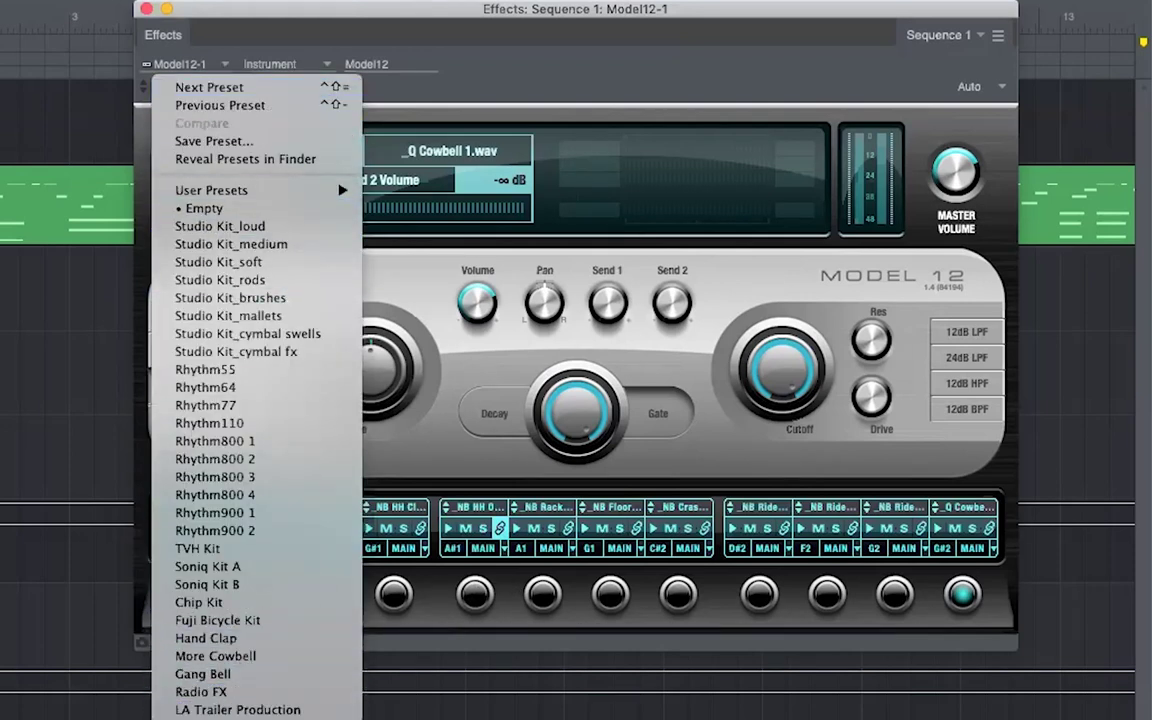
click(268, 710)
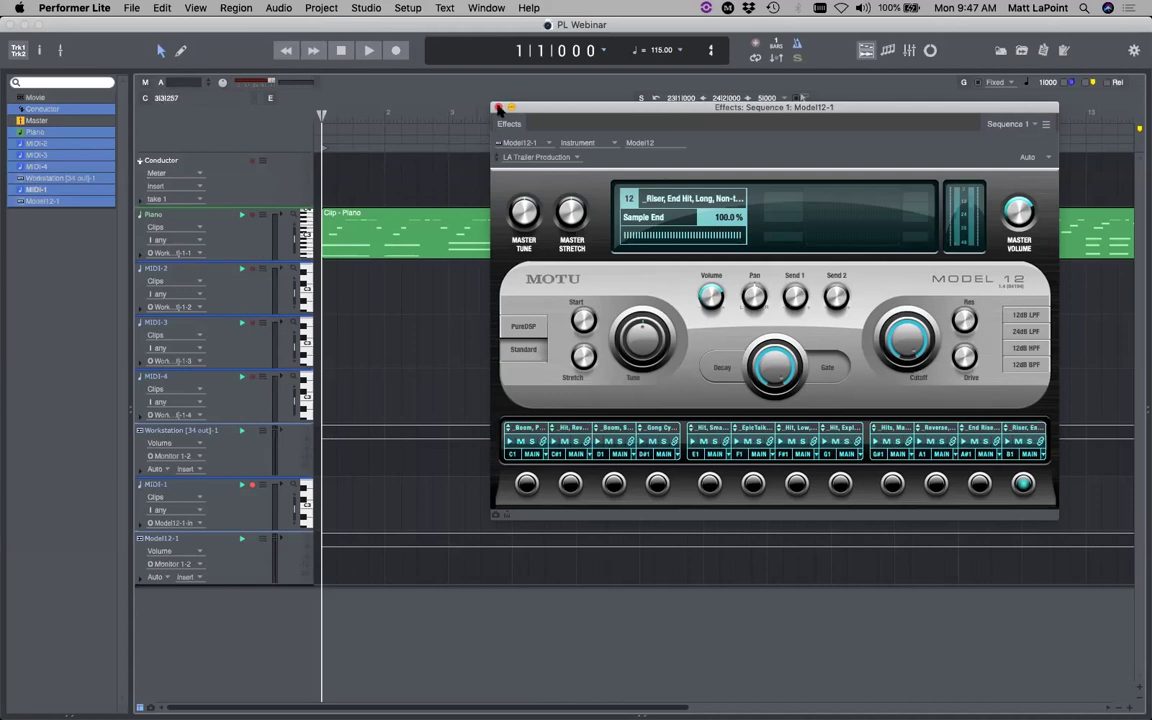
click(452, 101)
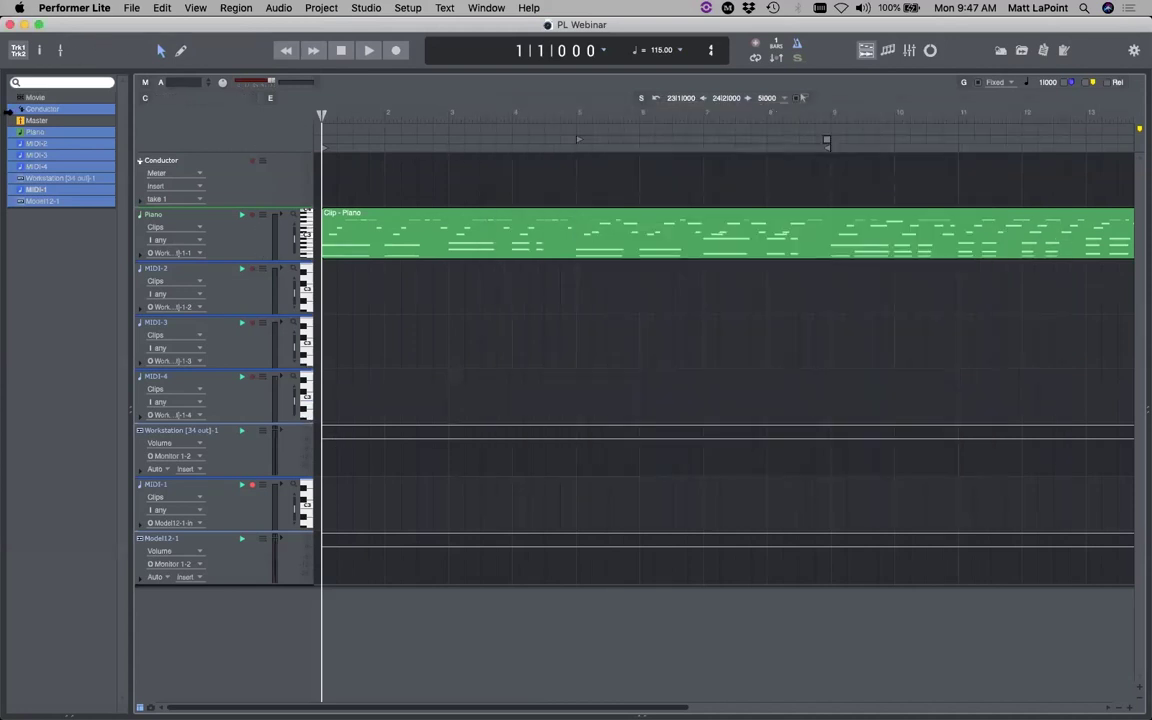
Show the channel strip in the sidebar, enlarge it, and rename the Model12 MIDI track to Kit
click(59, 50)
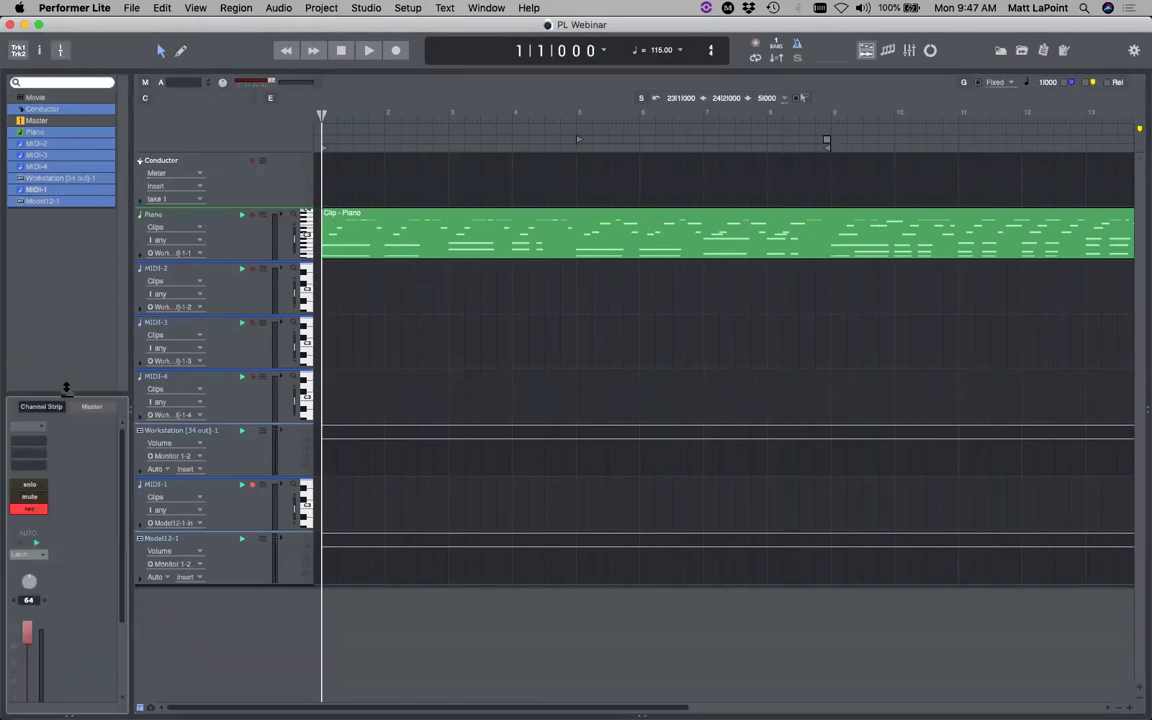
drag(62, 392, 70, 254)
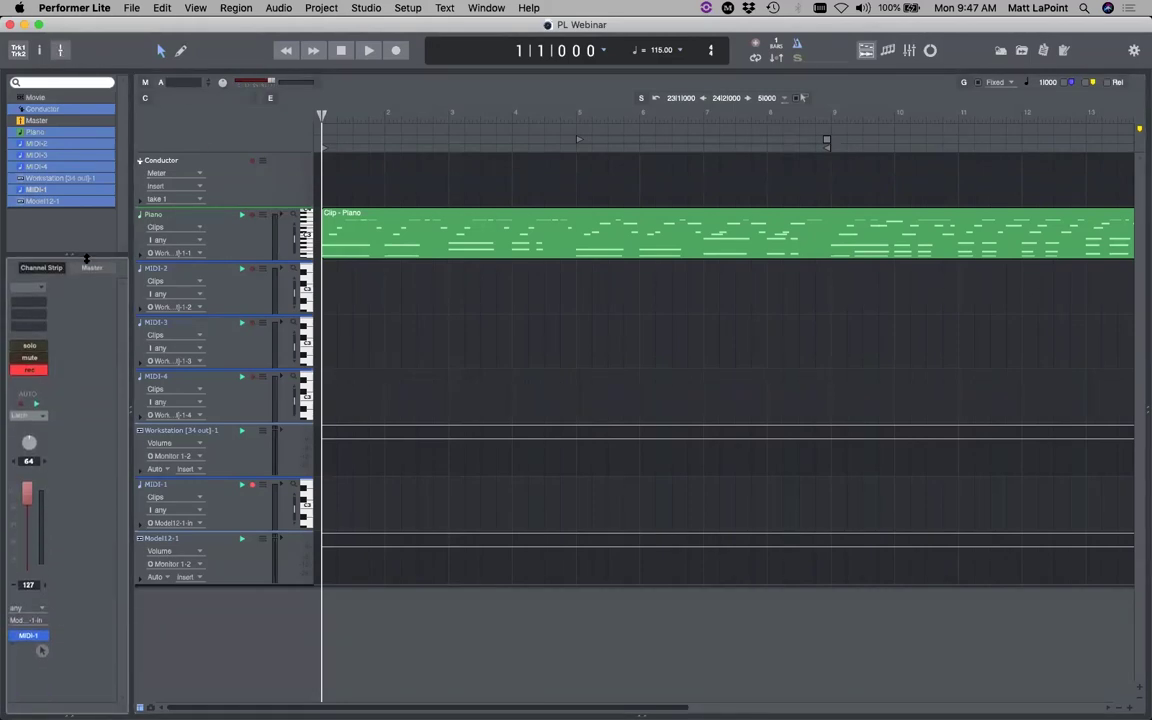
double_click(157, 484)
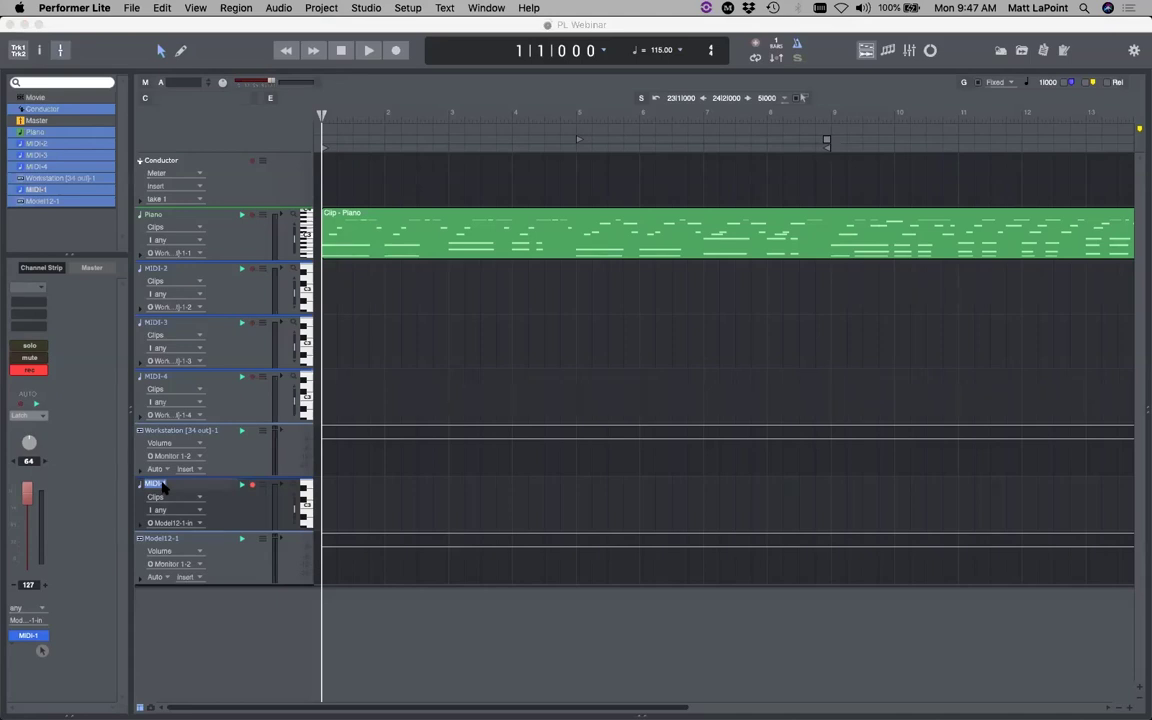
text(Kit)
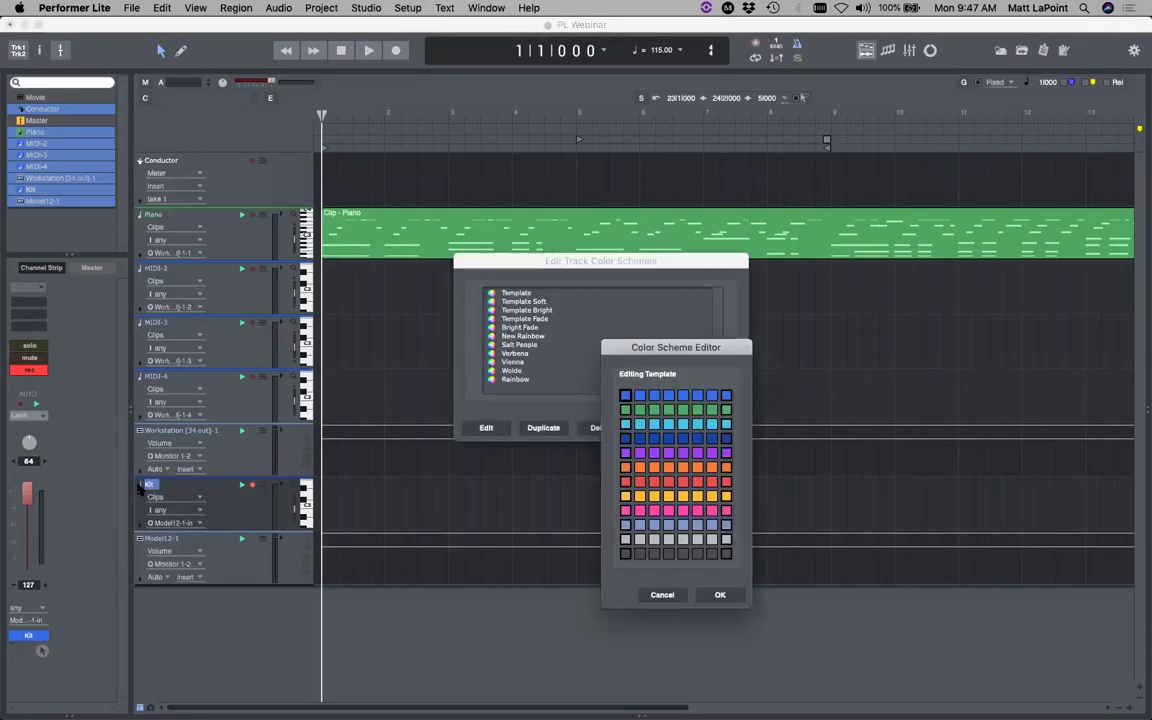
click(660, 594)
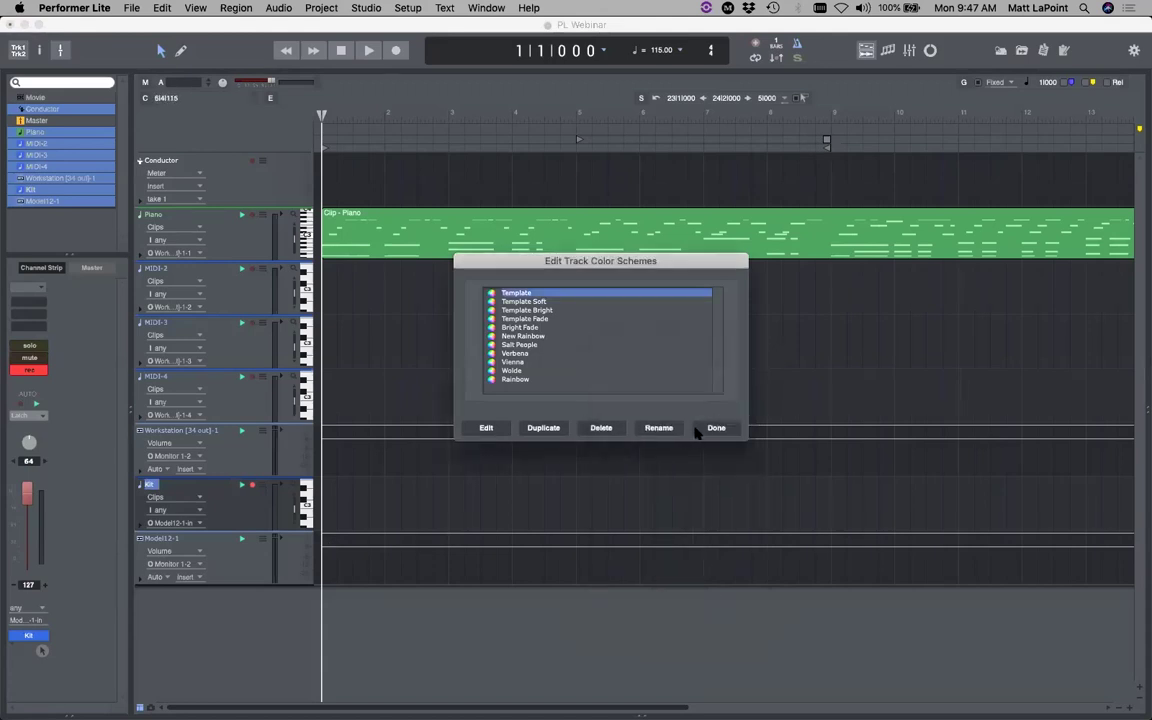
click(707, 429)
Lower the Kit track's volume fader to 57
drag(27, 493, 30, 528)
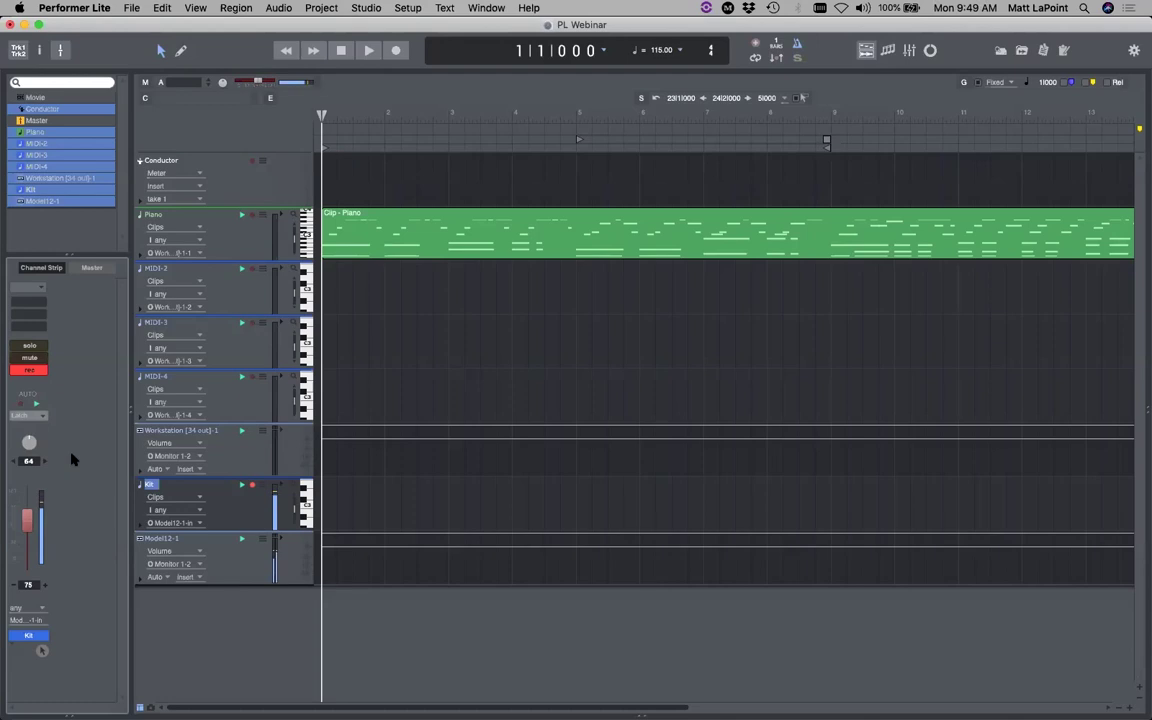
drag(27, 520, 30, 536)
drag(30, 537, 30, 539)
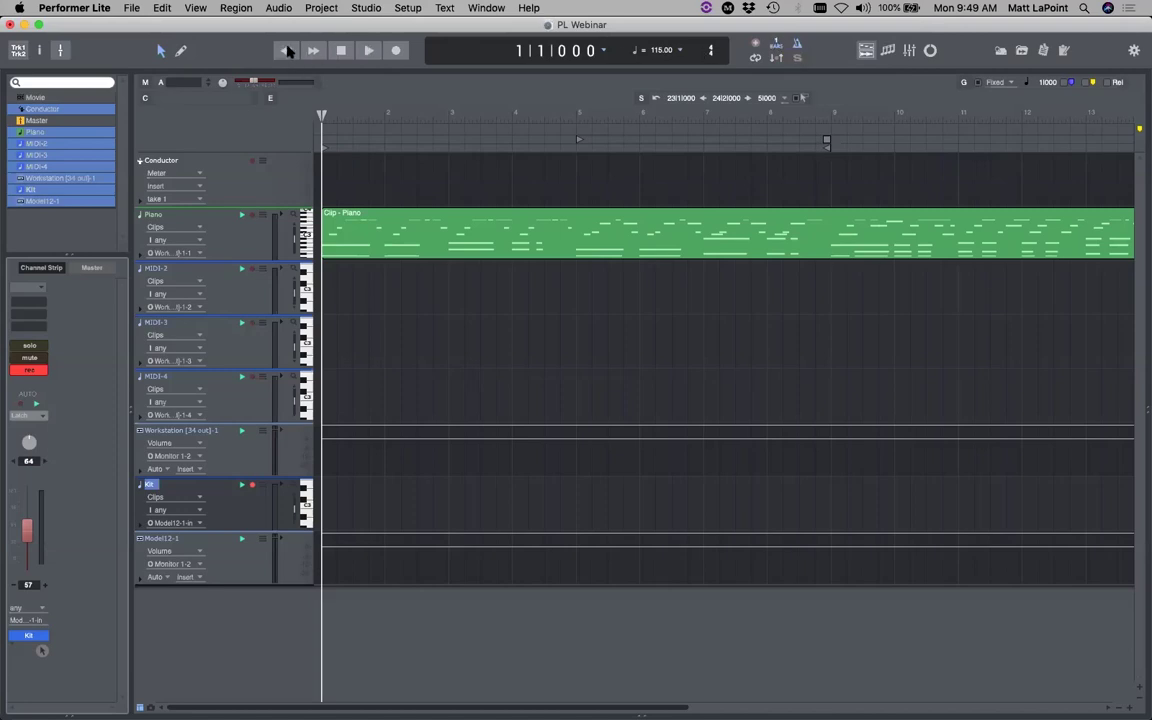
Record an eight-measure drum part on the Kit track, stop, and disarm the track
click(397, 50)
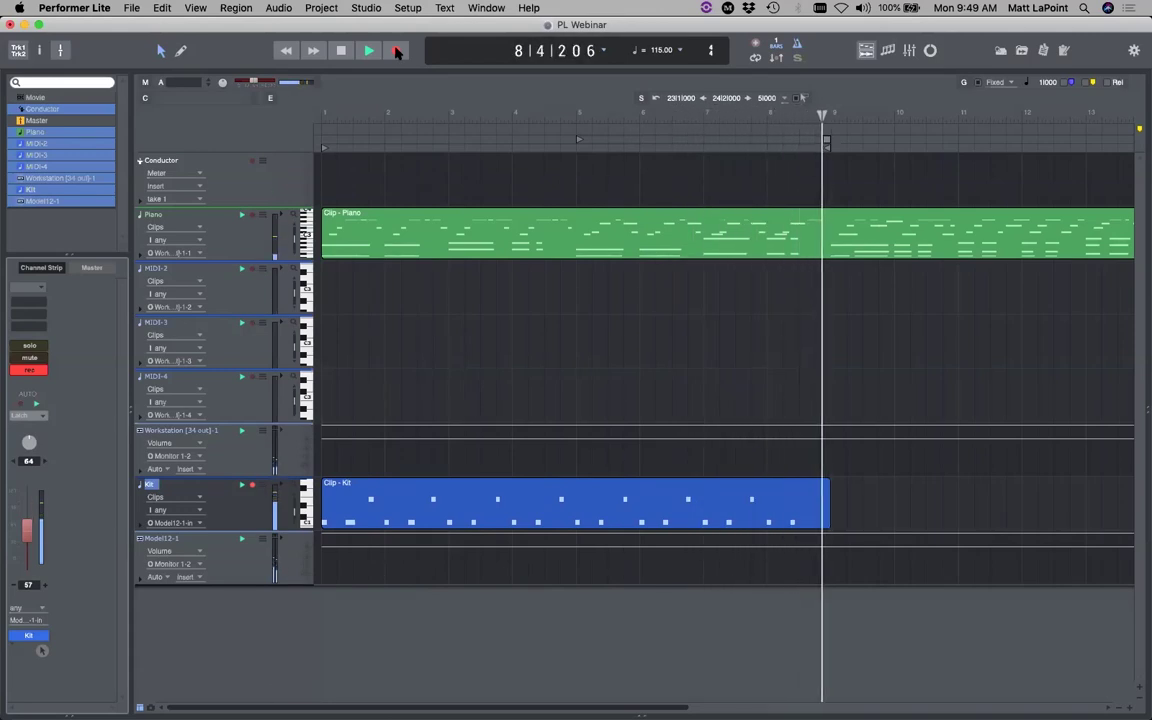
key(space)
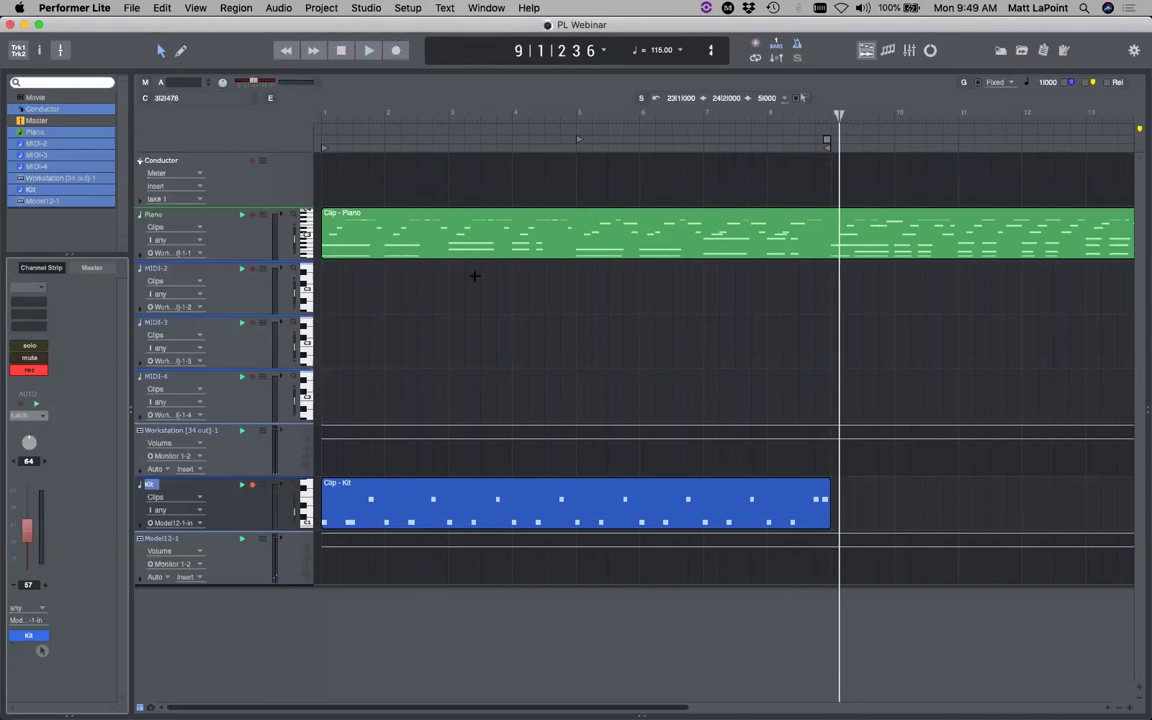
click(253, 486)
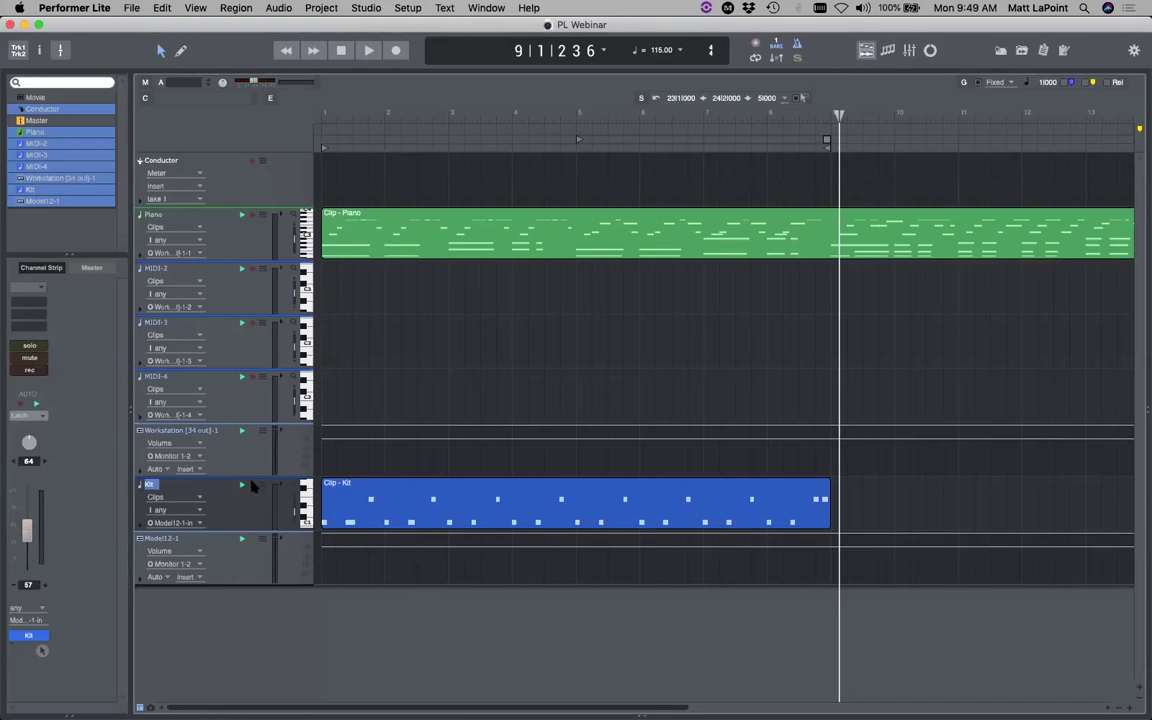
Open the Kit clip for editing, select all its notes, and quantize their attacks and releases to an eighth-note grid
double_click(560, 499)
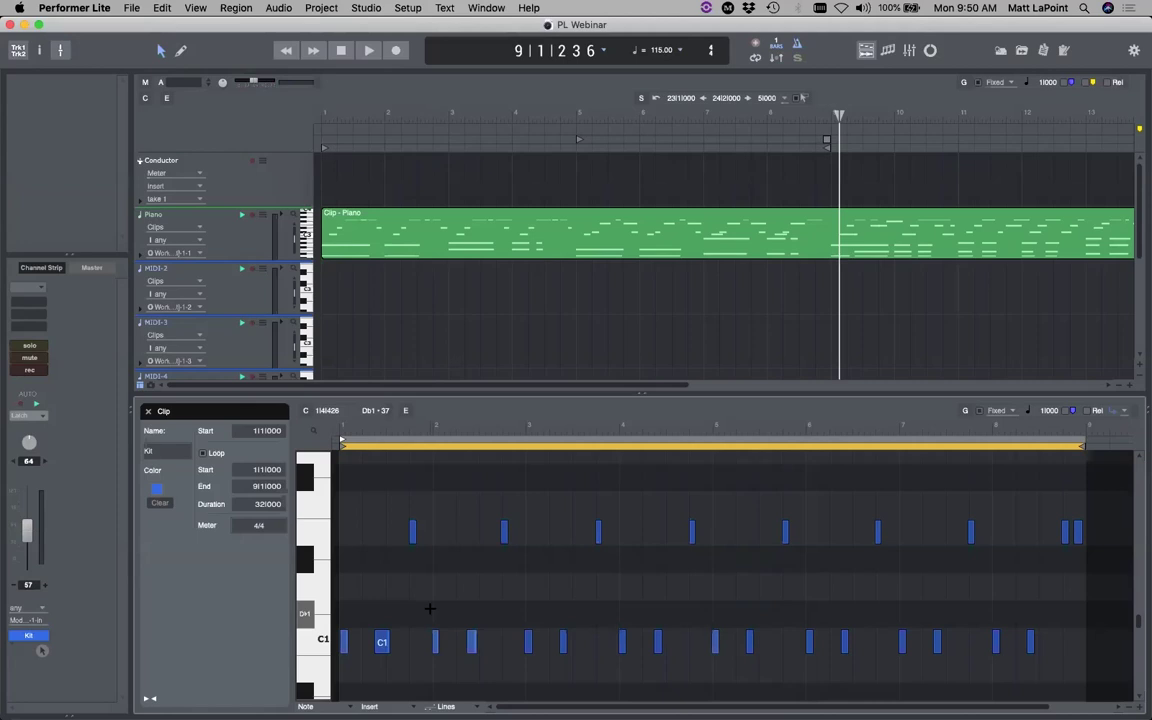
click(430, 608)
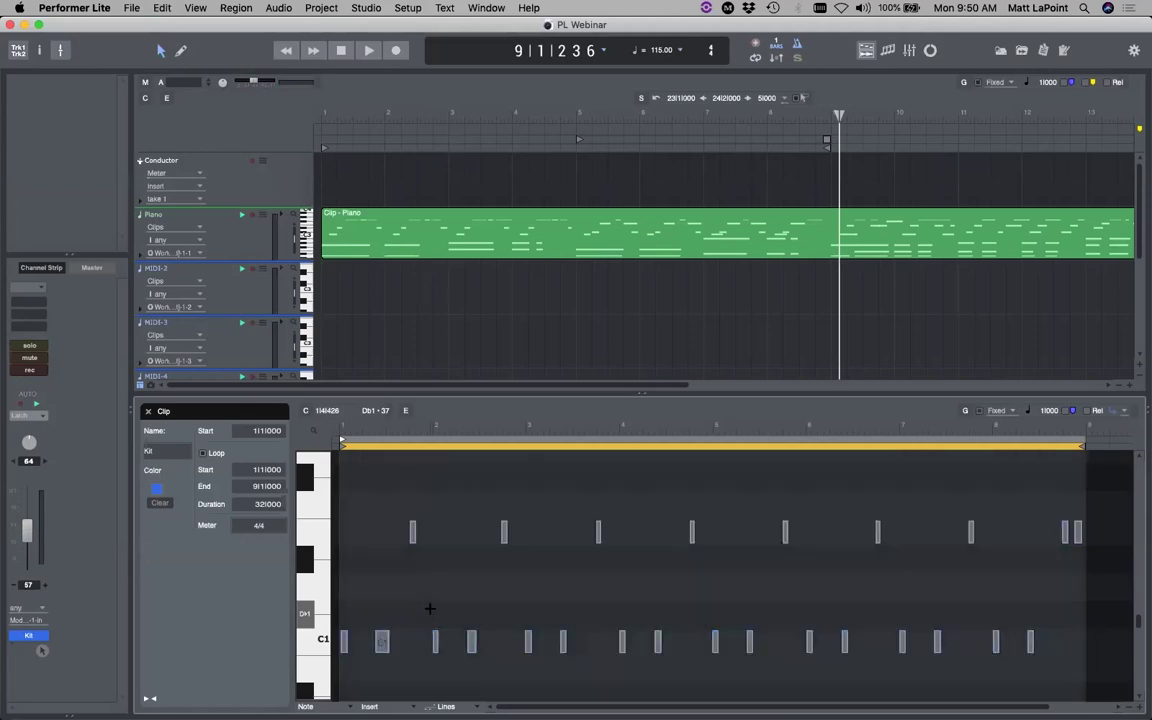
click(236, 8)
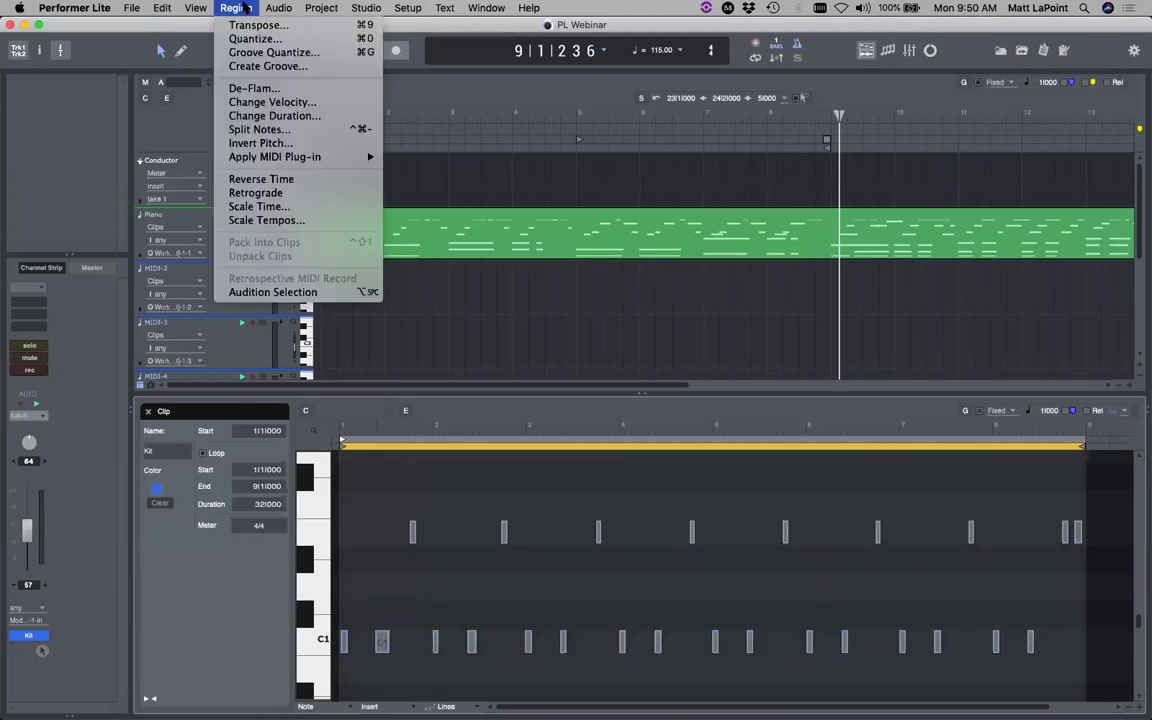
click(256, 38)
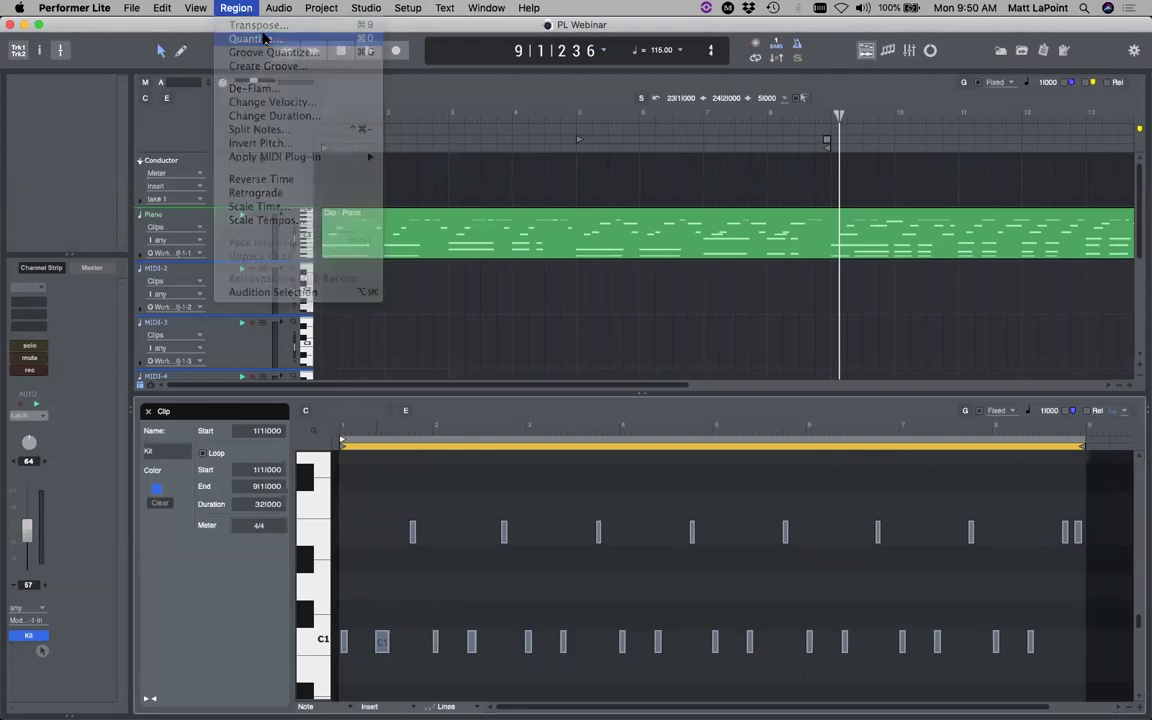
click(593, 305)
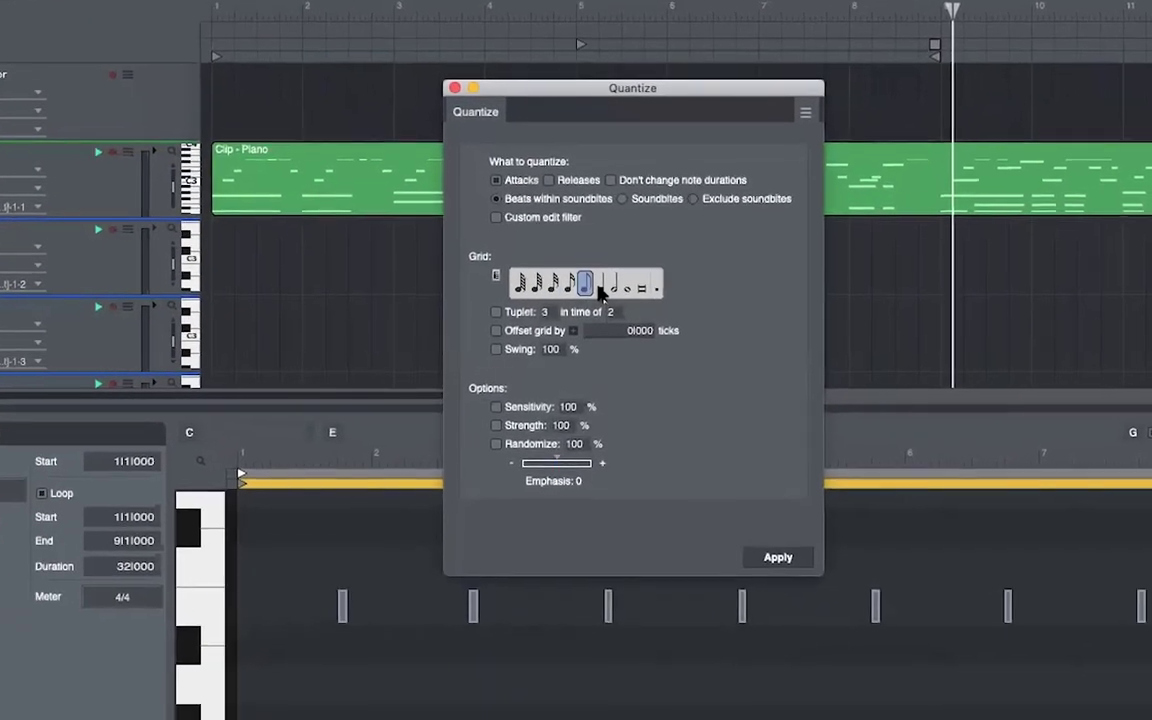
click(587, 280)
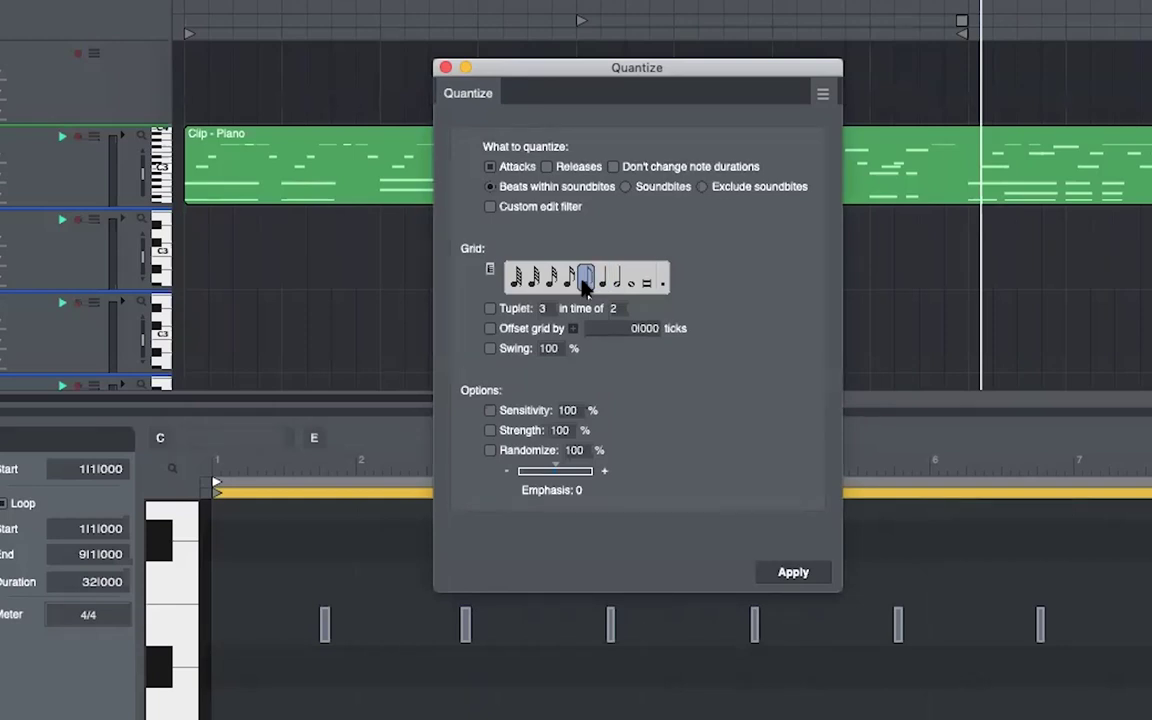
click(547, 166)
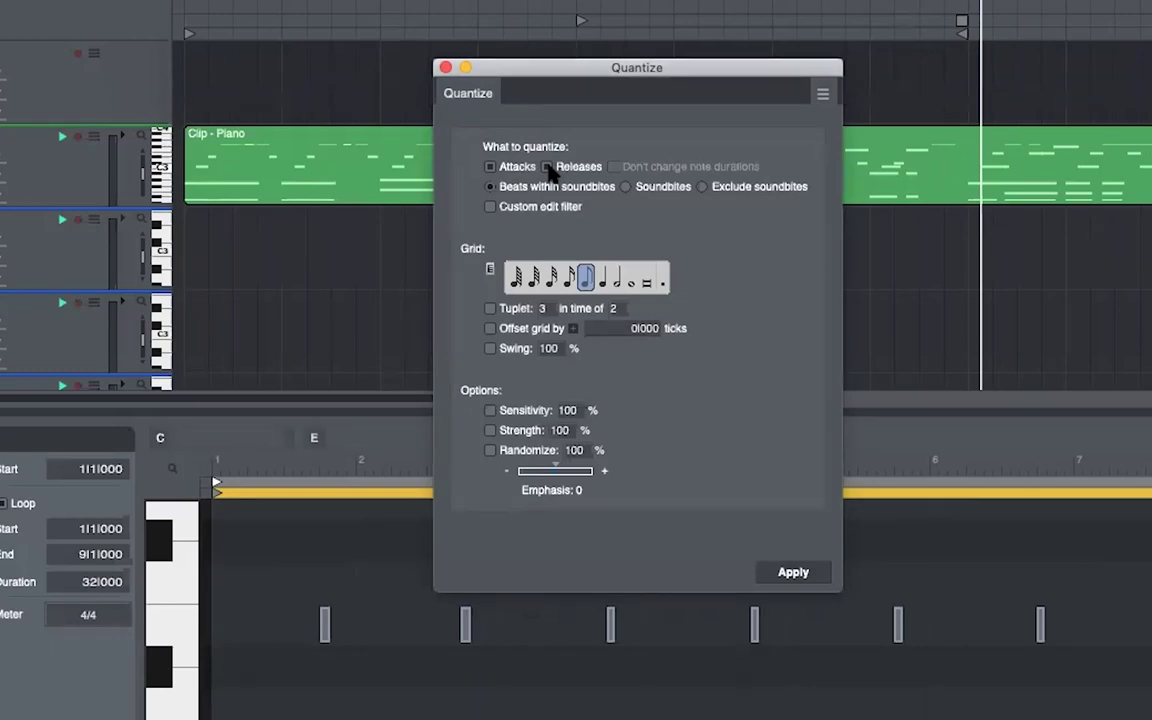
click(780, 571)
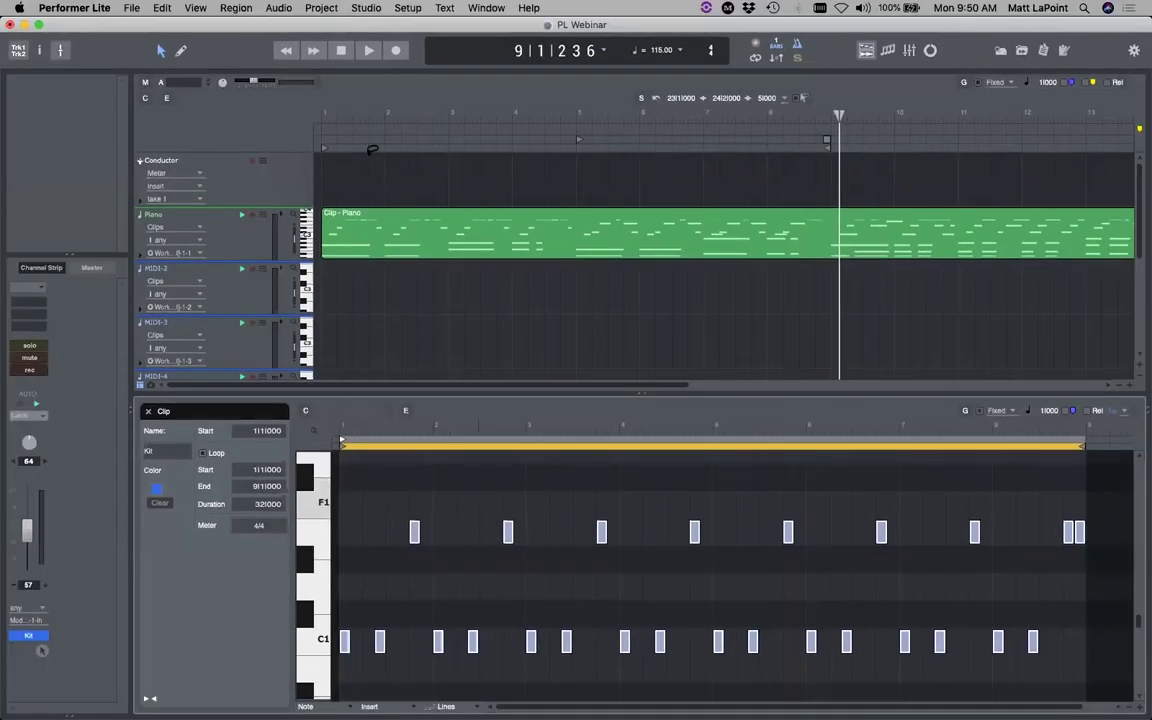
Set the on velocities of all selected Kit notes to 80
click(232, 8)
click(239, 102)
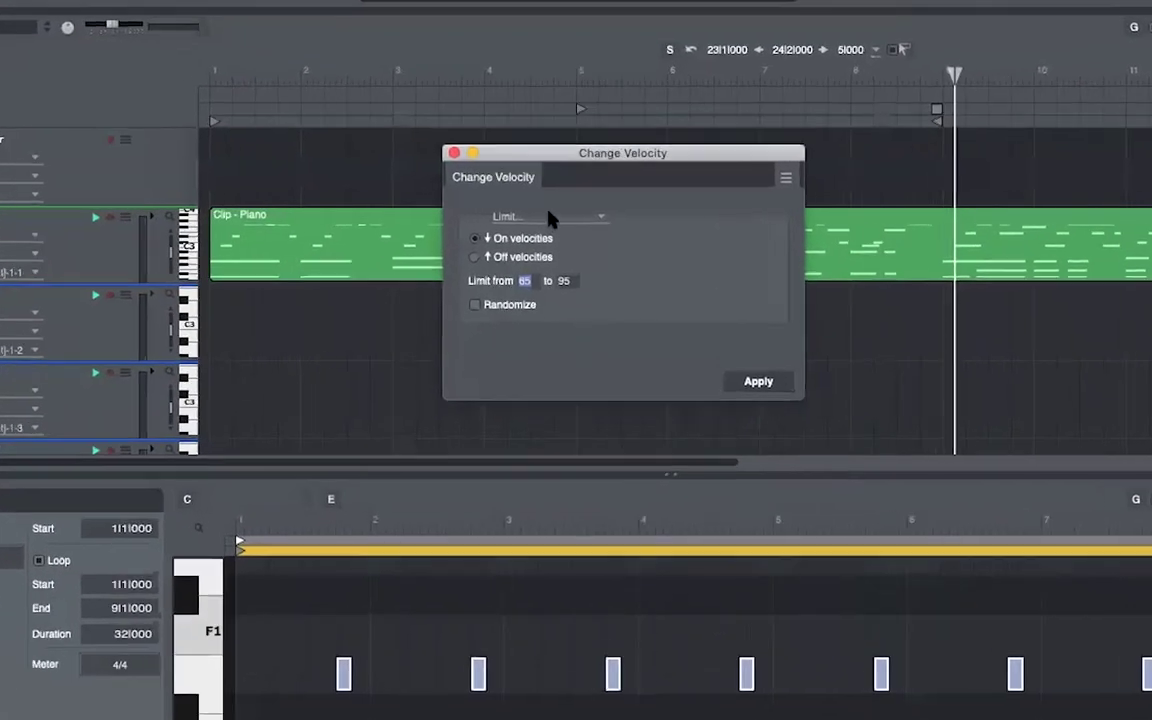
click(553, 215)
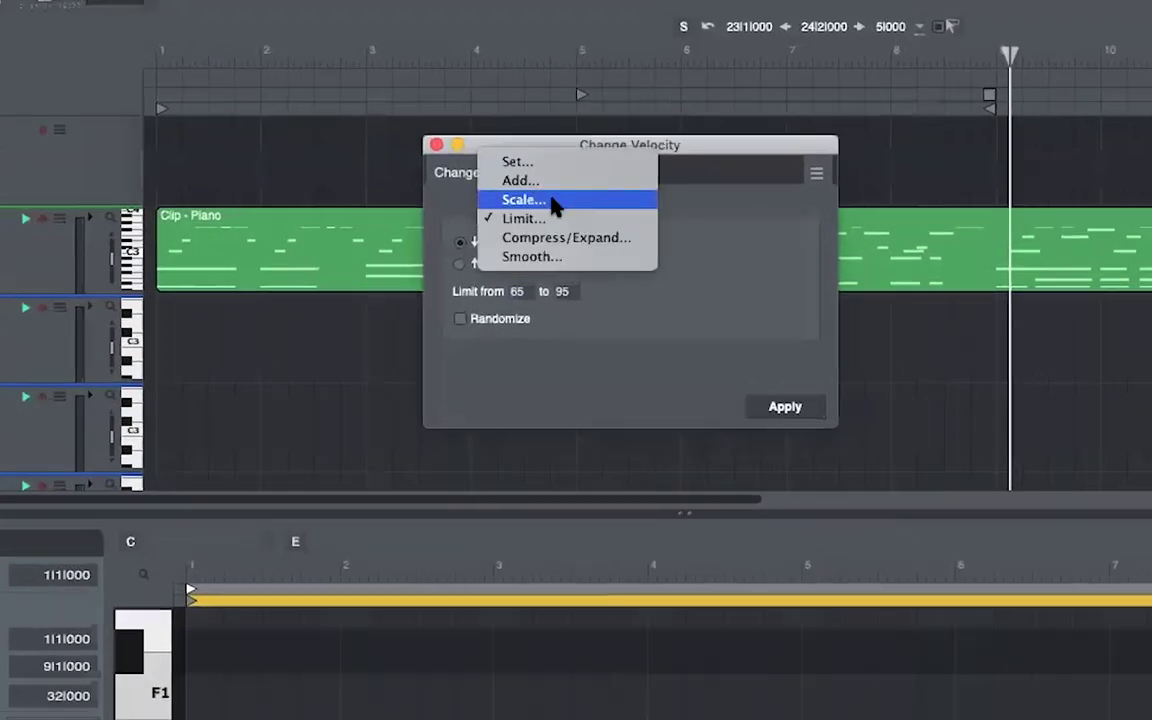
click(572, 176)
text(80)
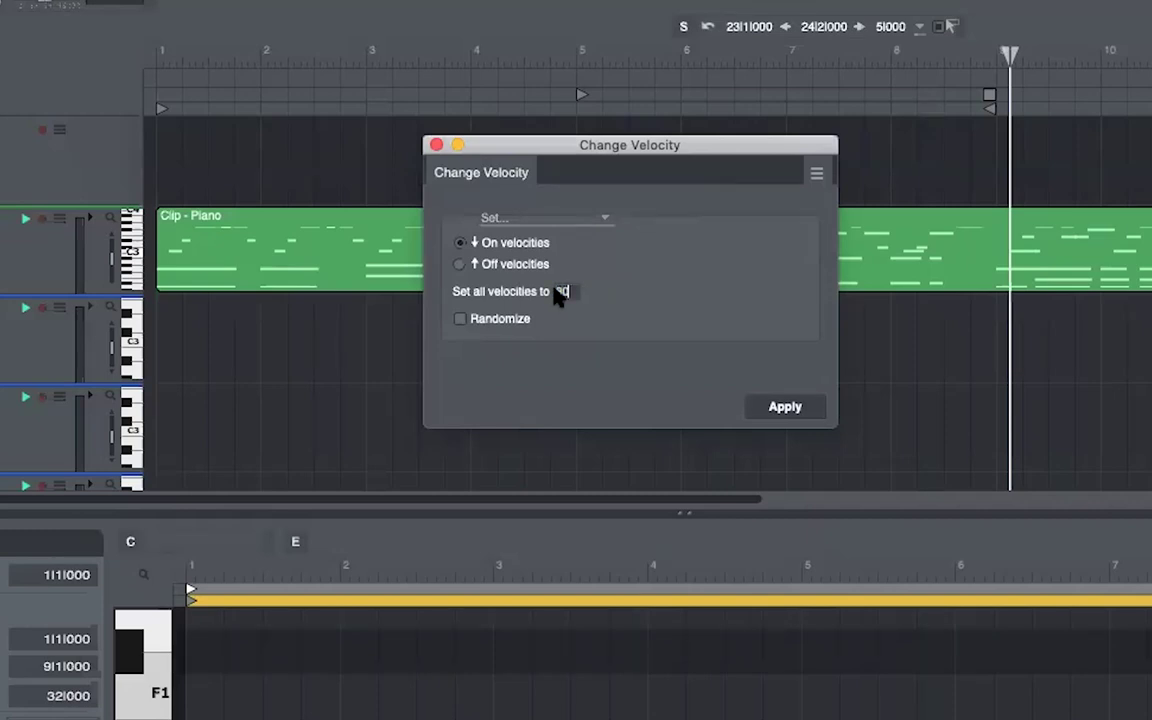
key(Return)
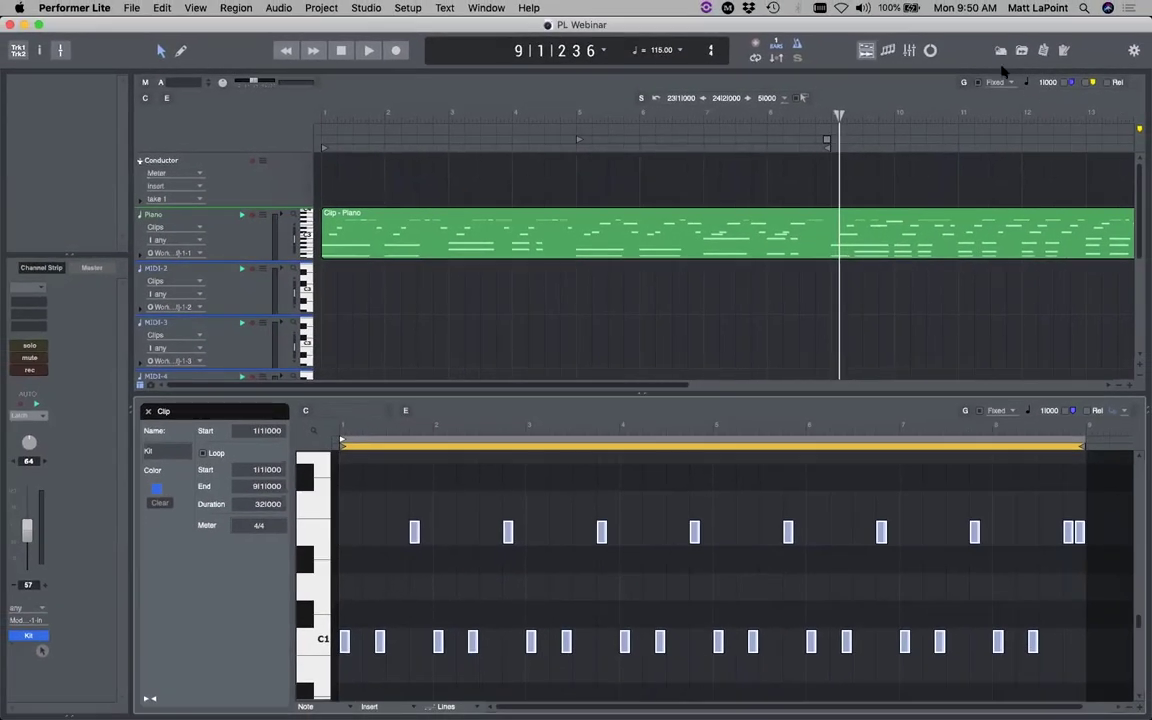
Play the sequence from the beginning to check the edited drum part against the piano
click(779, 46)
key(Return)
key(space)
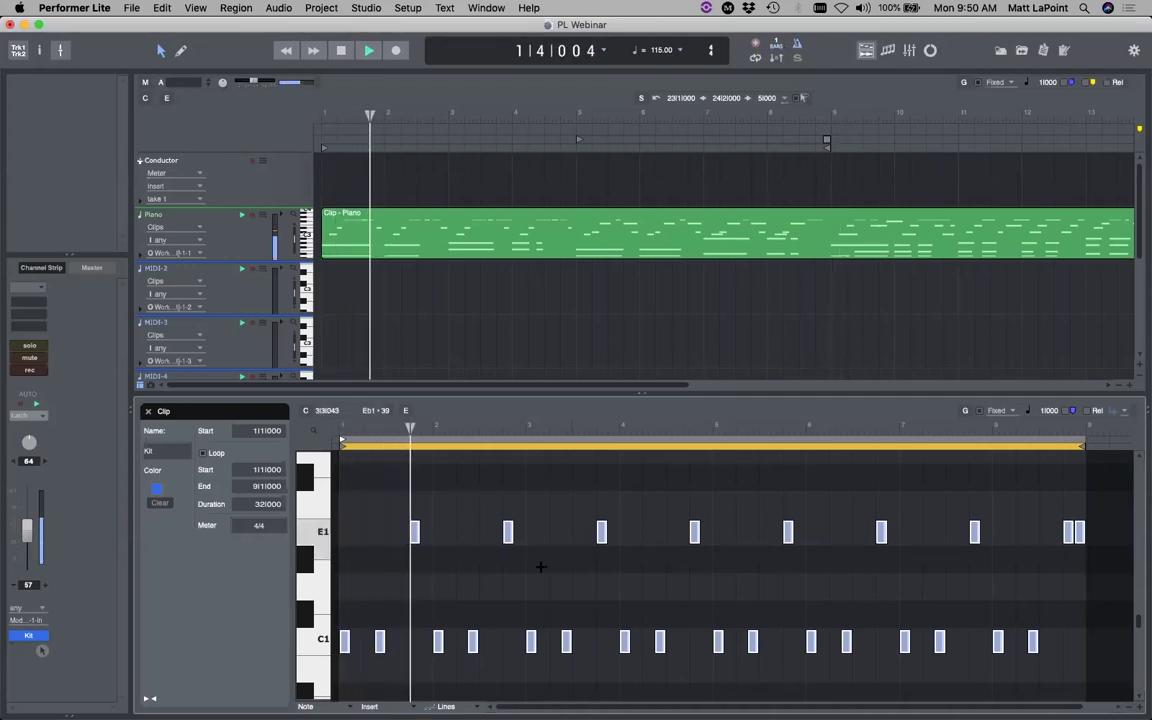
key(Return)
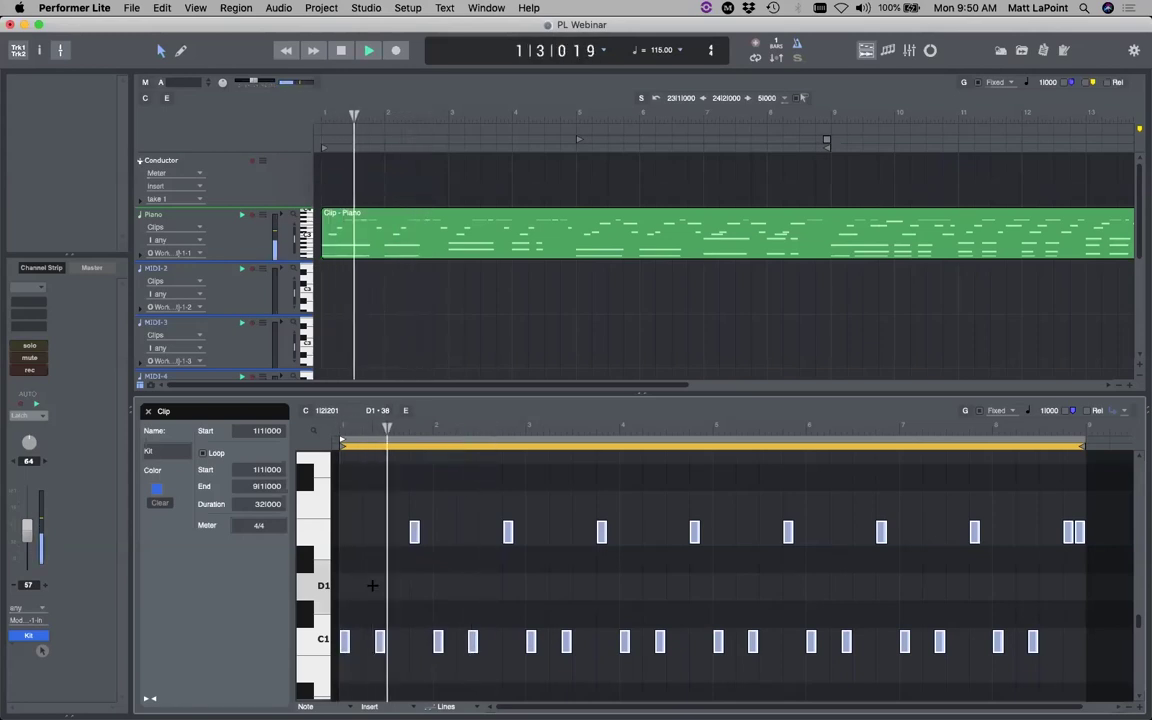
click(378, 584)
Close the Kit clip editor and raise the Kit track's volume fader to 60
click(148, 411)
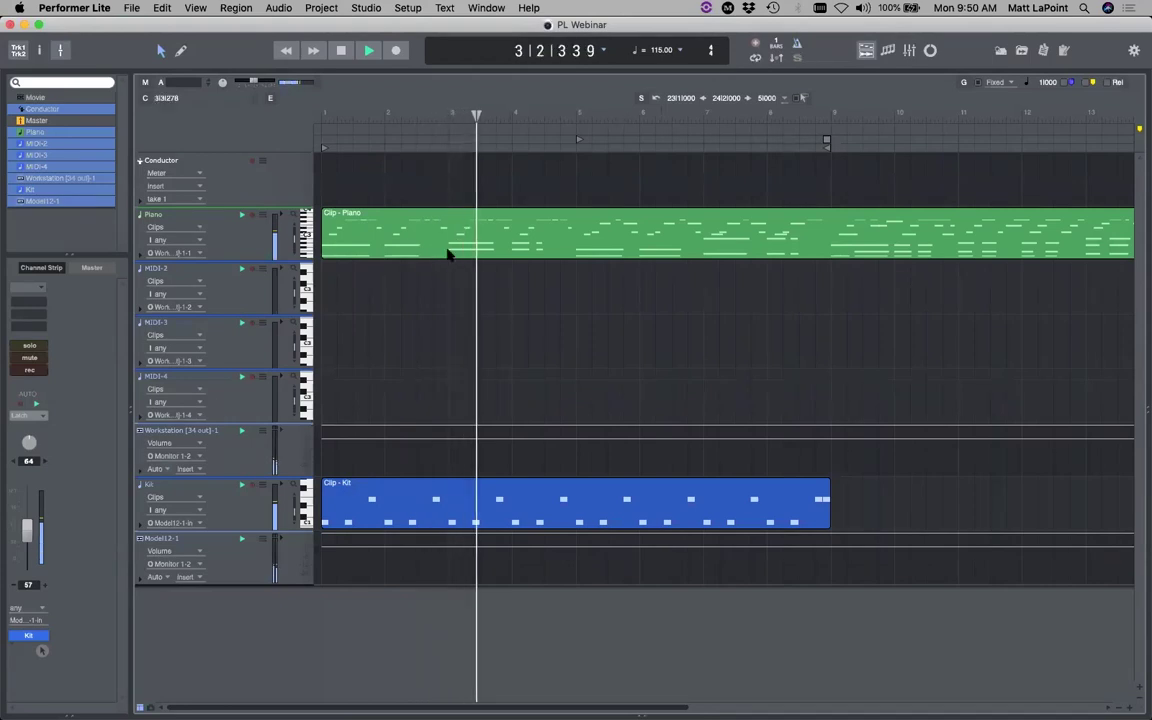
scroll(22, 527, up, 3)
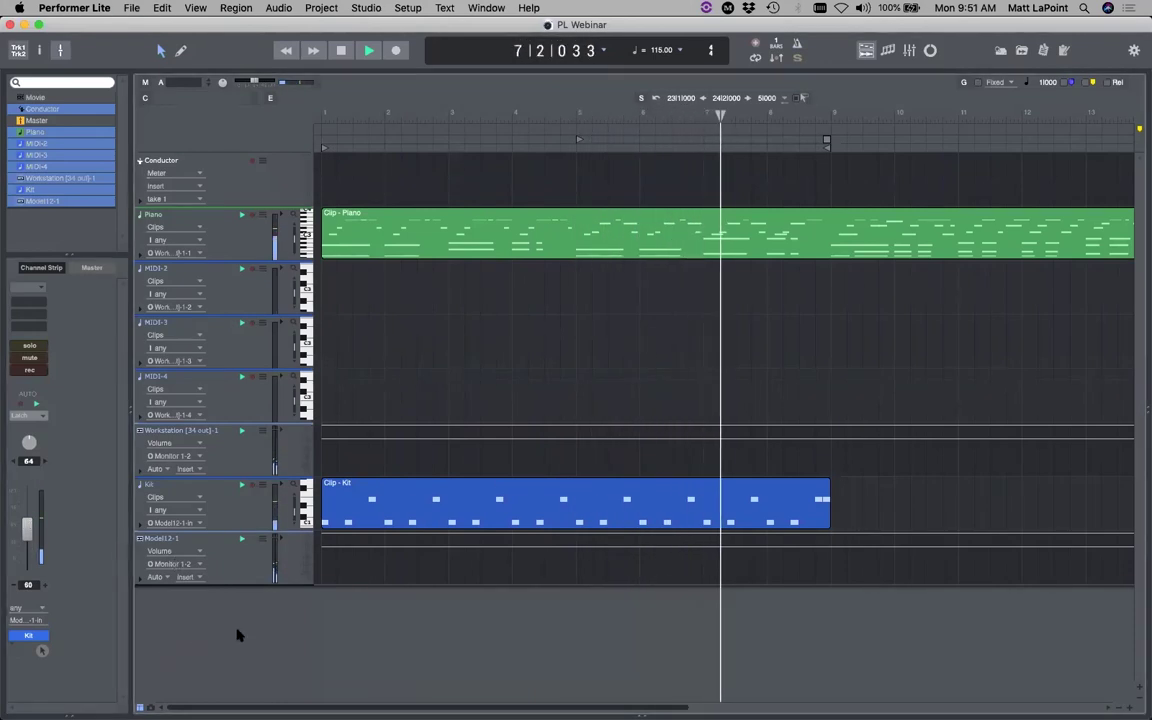
Loop the Kit clip out to the end of the Piano clip at measure 23, save the project, and rewind
key(super+bracketleft)
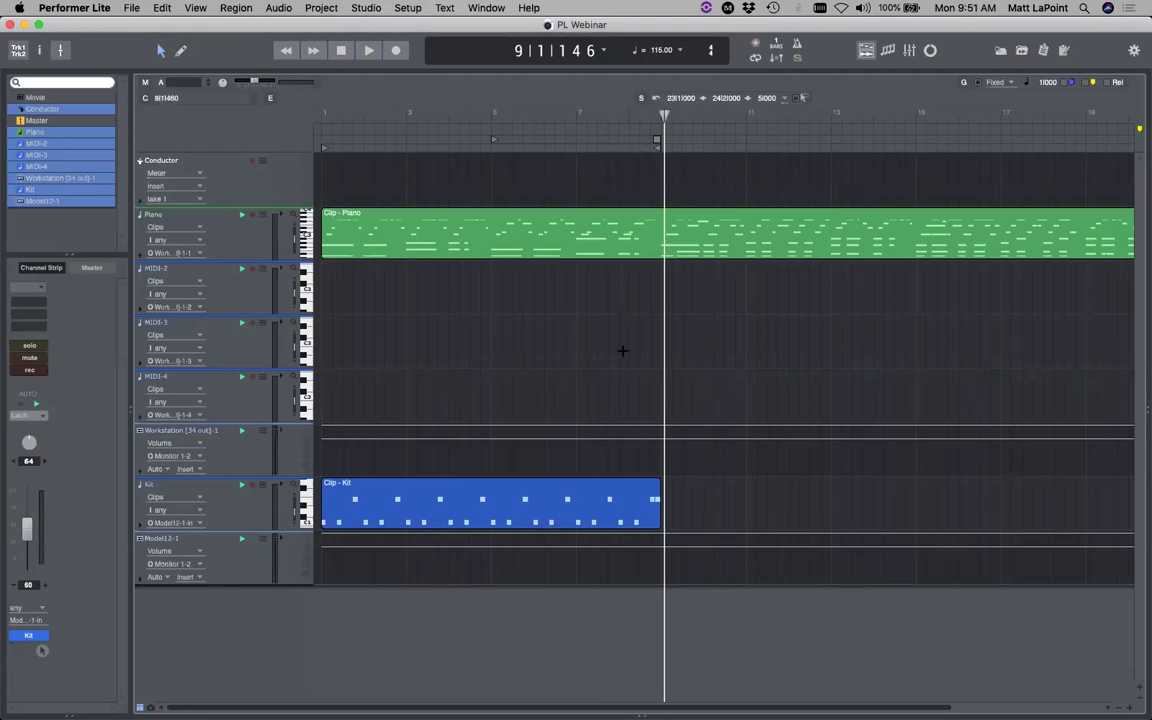
click(601, 103)
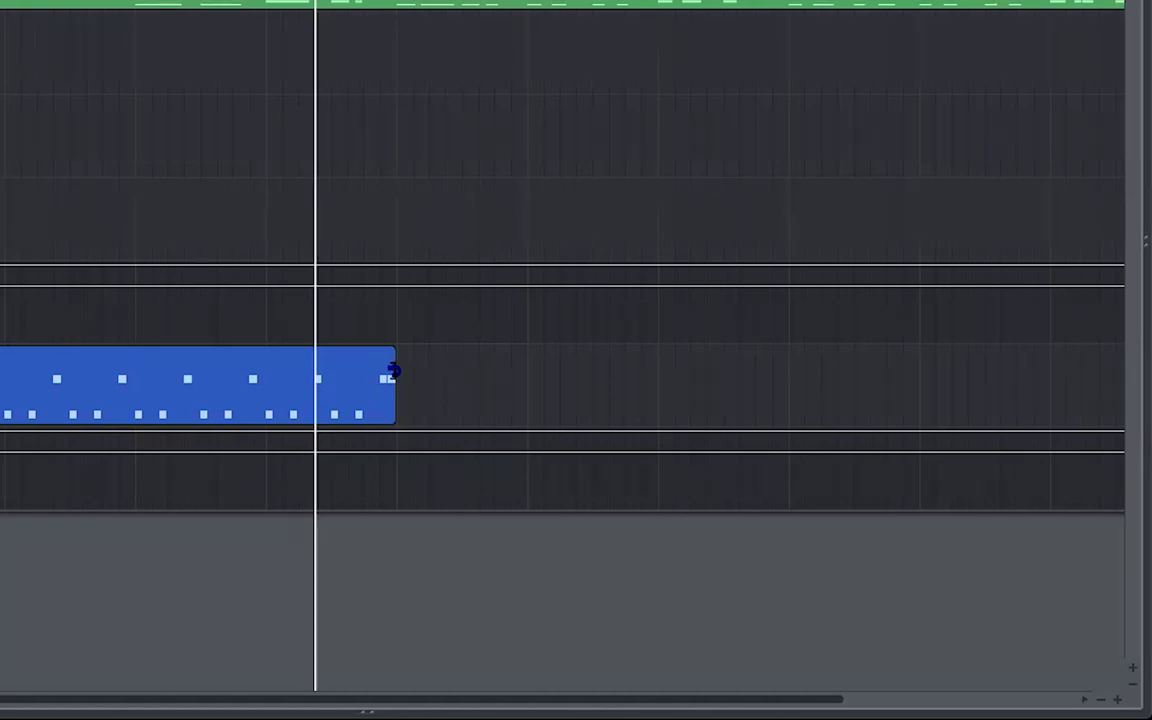
drag(393, 372, 1110, 365)
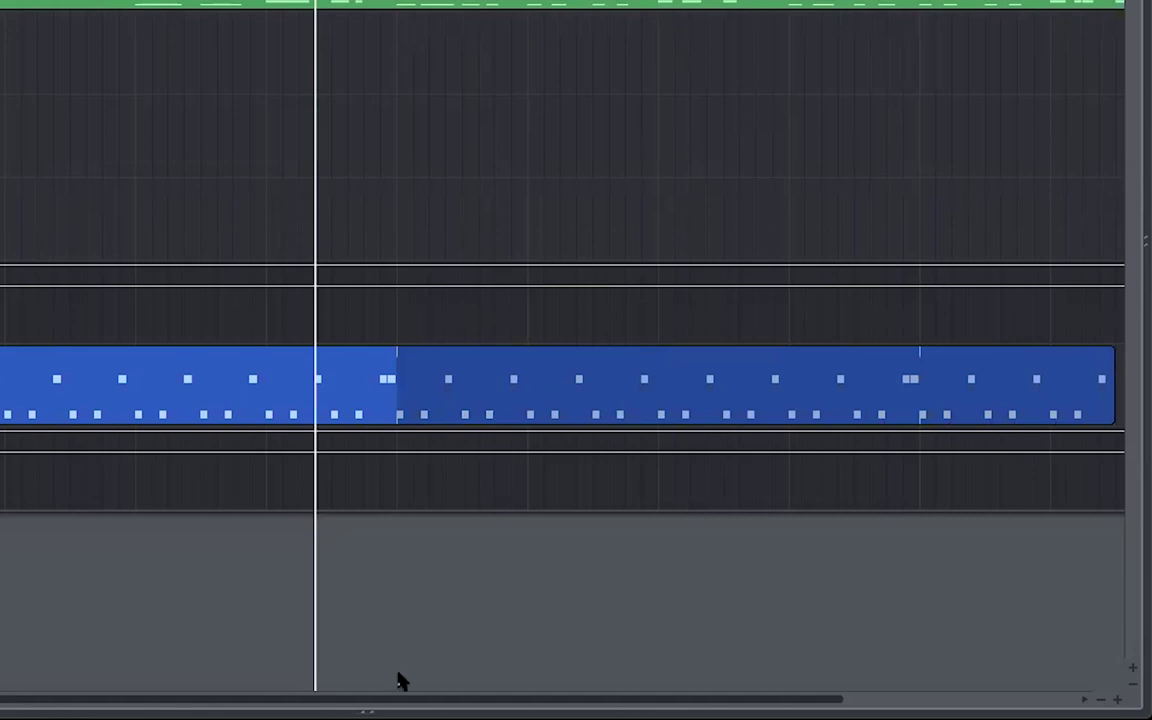
scroll(483, 365, right, 5)
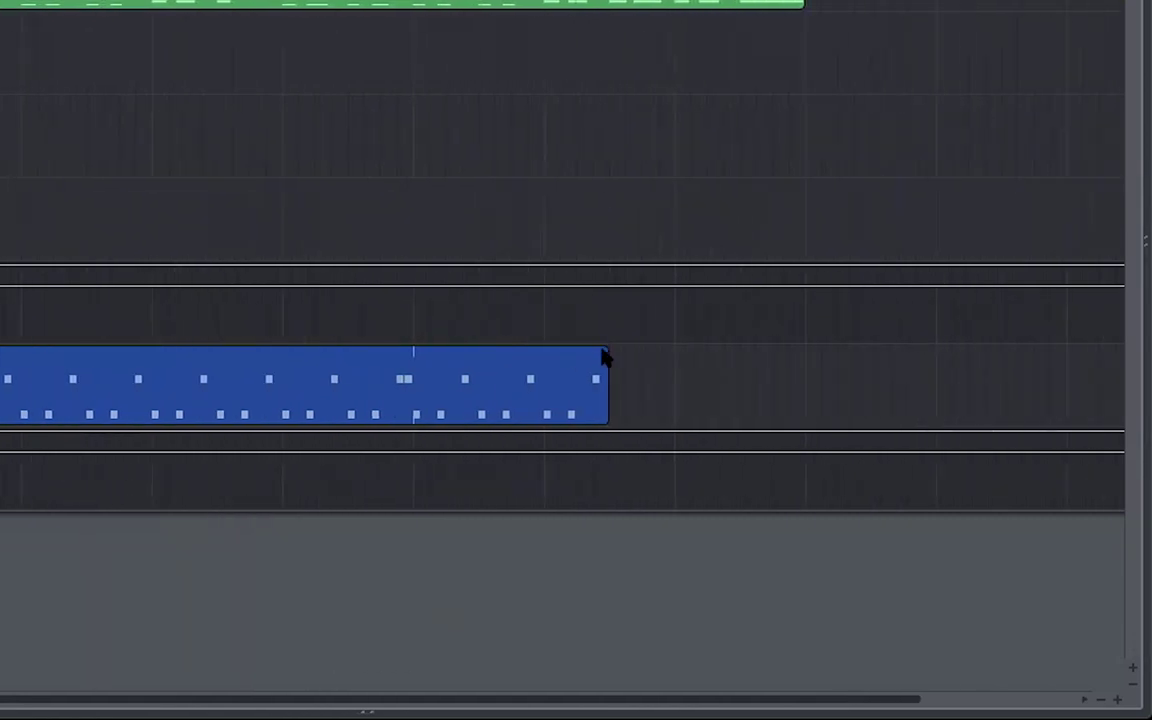
drag(609, 352, 806, 371)
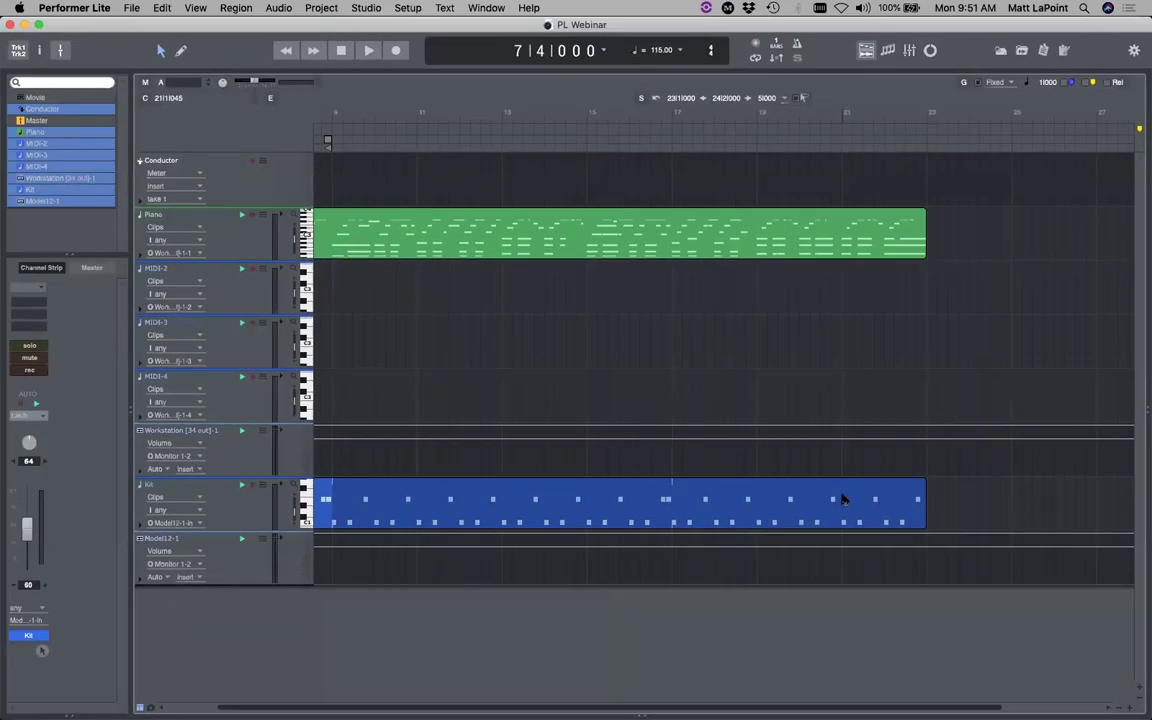
key(super+s)
key(Return)
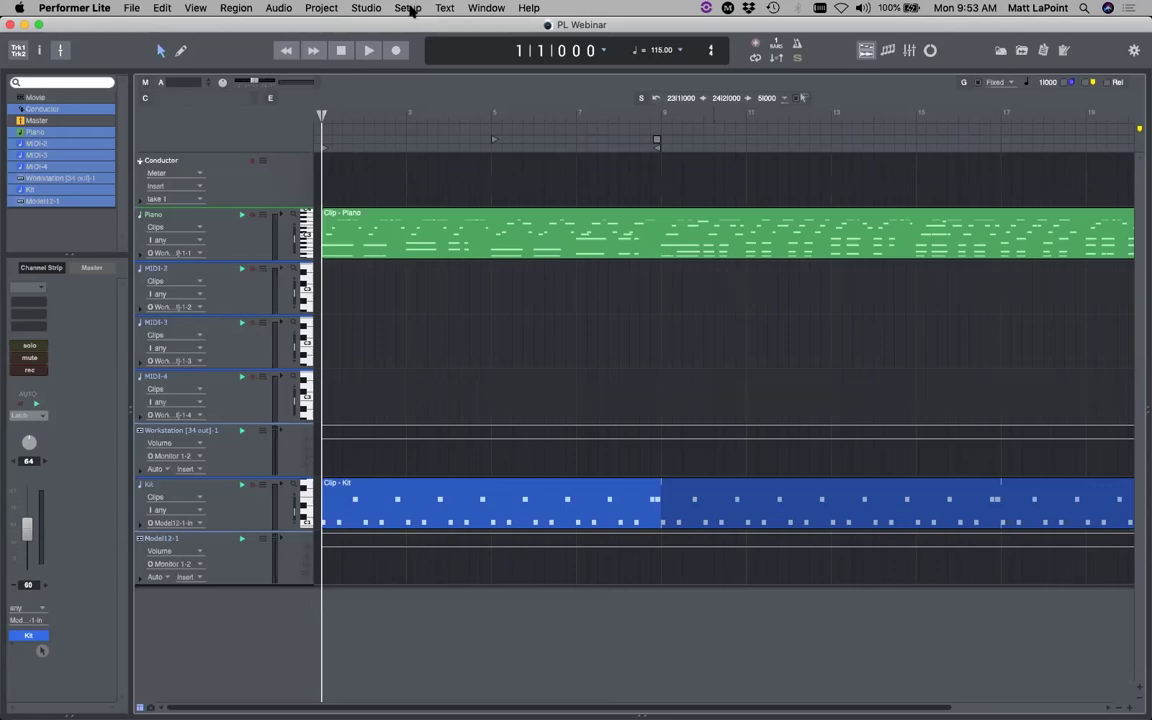
Examine the hardware driver's device list and buffer size options, keeping the 1248 interface with a buffer size of 128
click(408, 8)
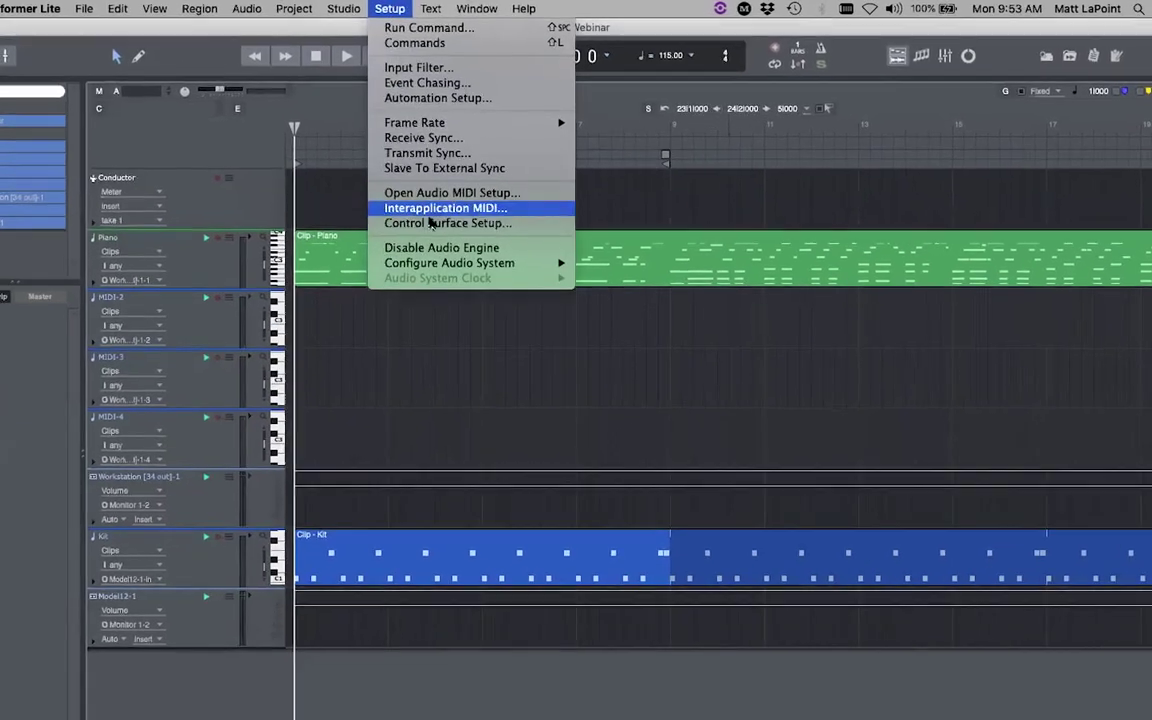
mouse_move(440, 263)
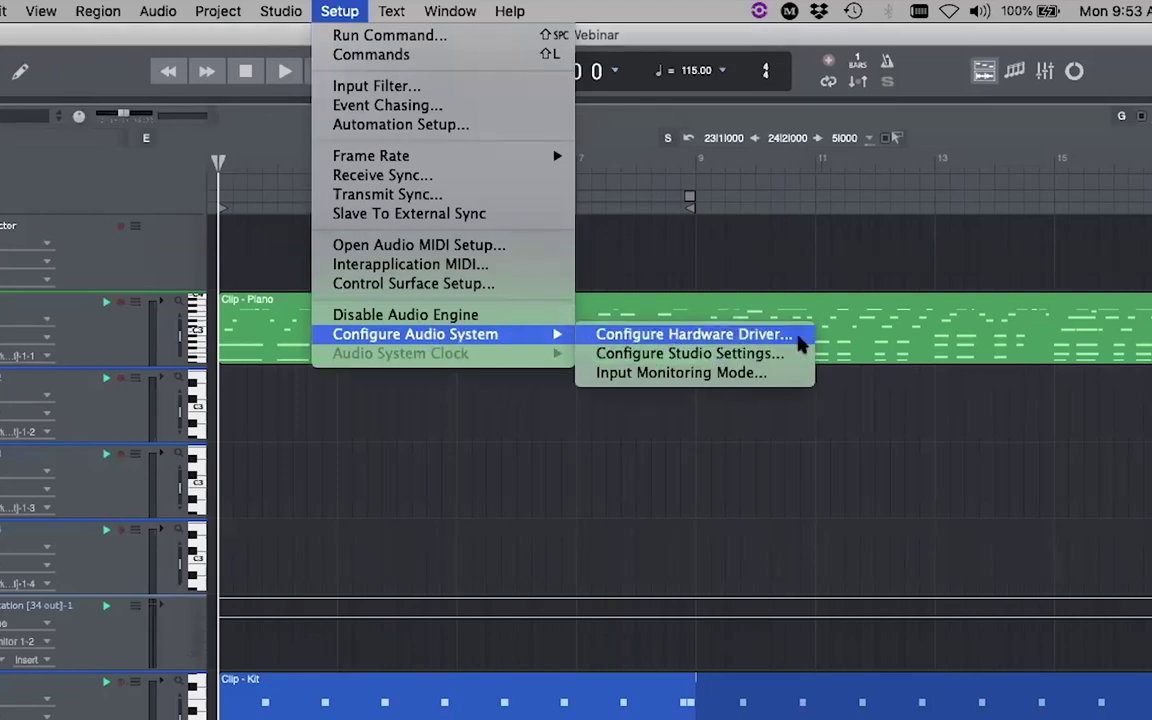
click(797, 343)
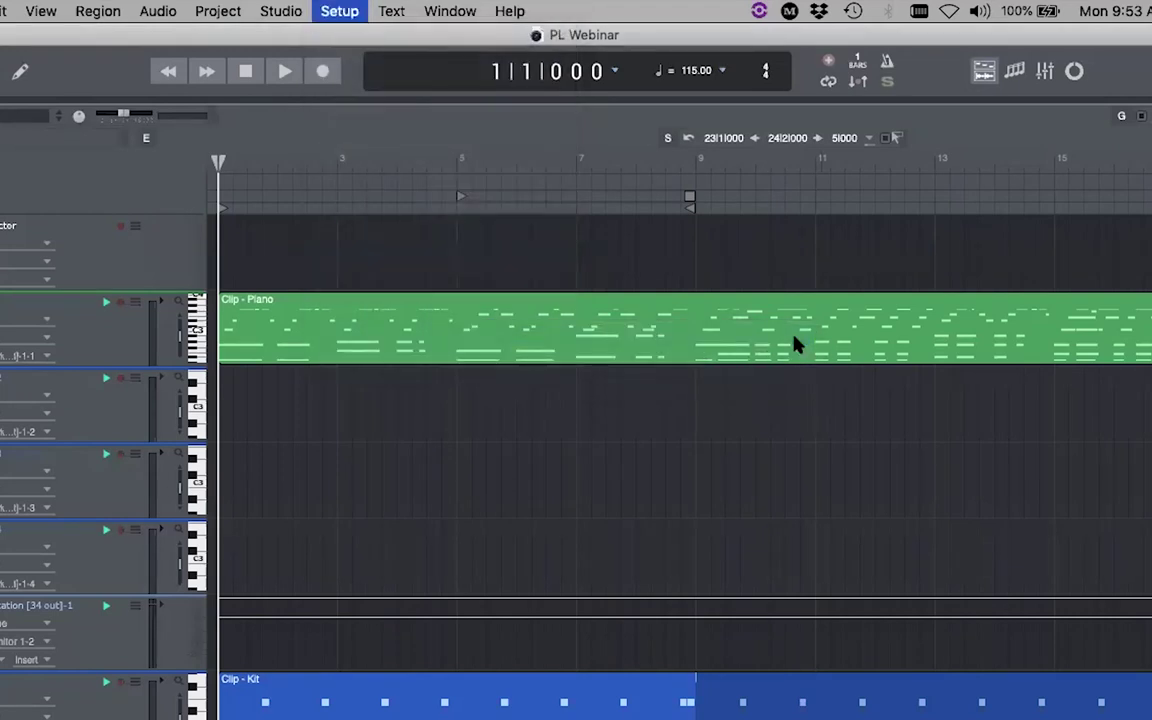
scroll(545, 392, down, 2)
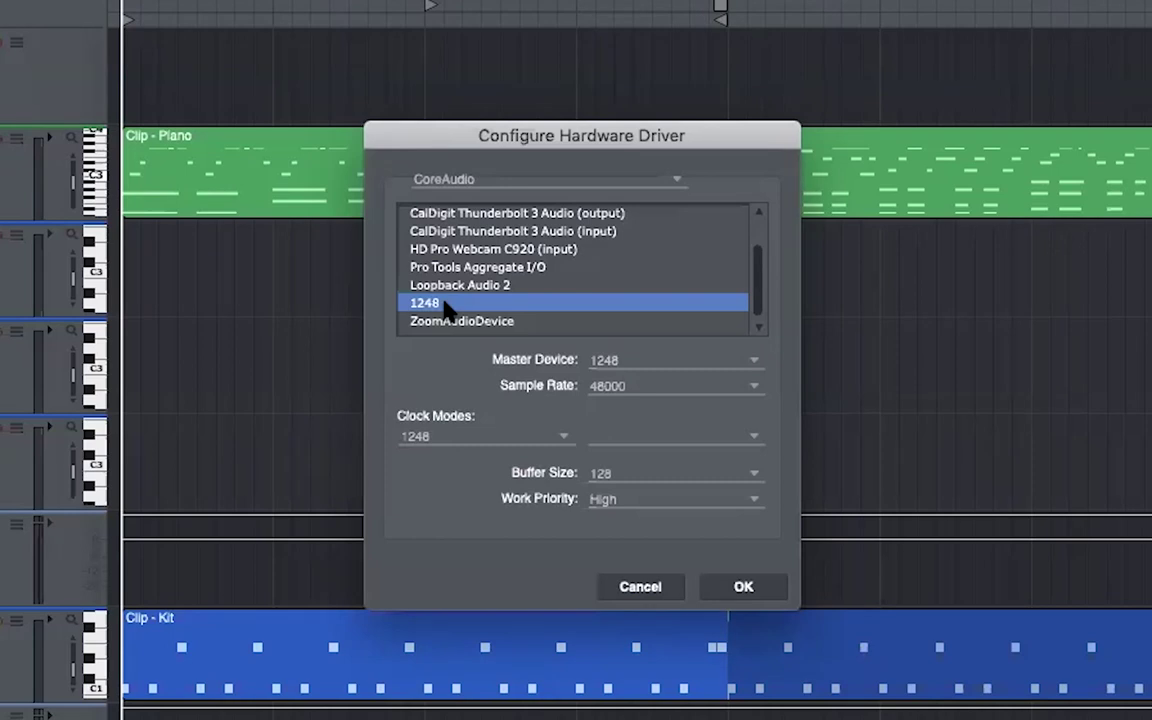
click(610, 482)
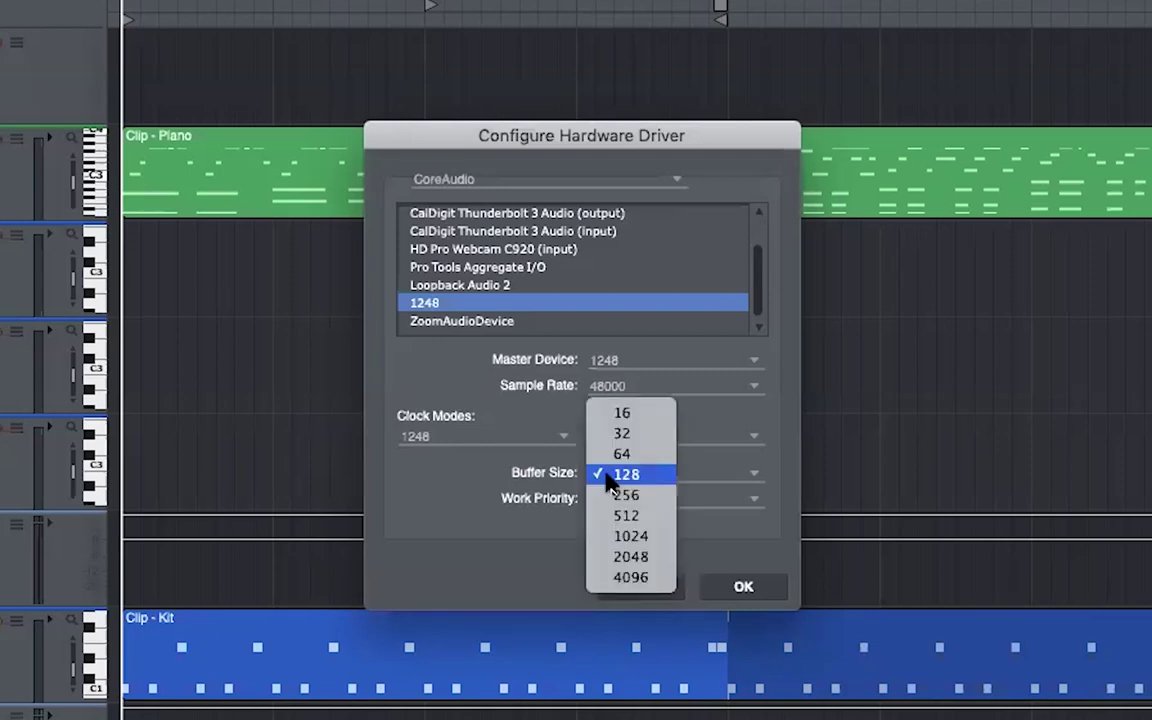
click(515, 478)
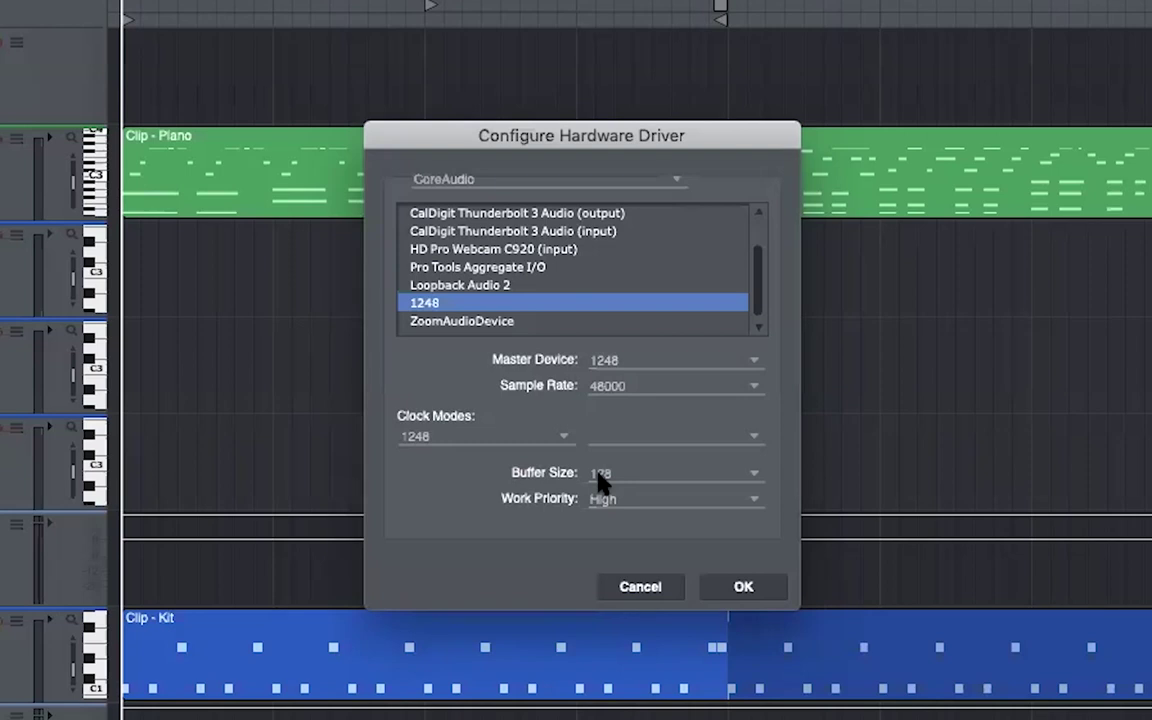
click(740, 588)
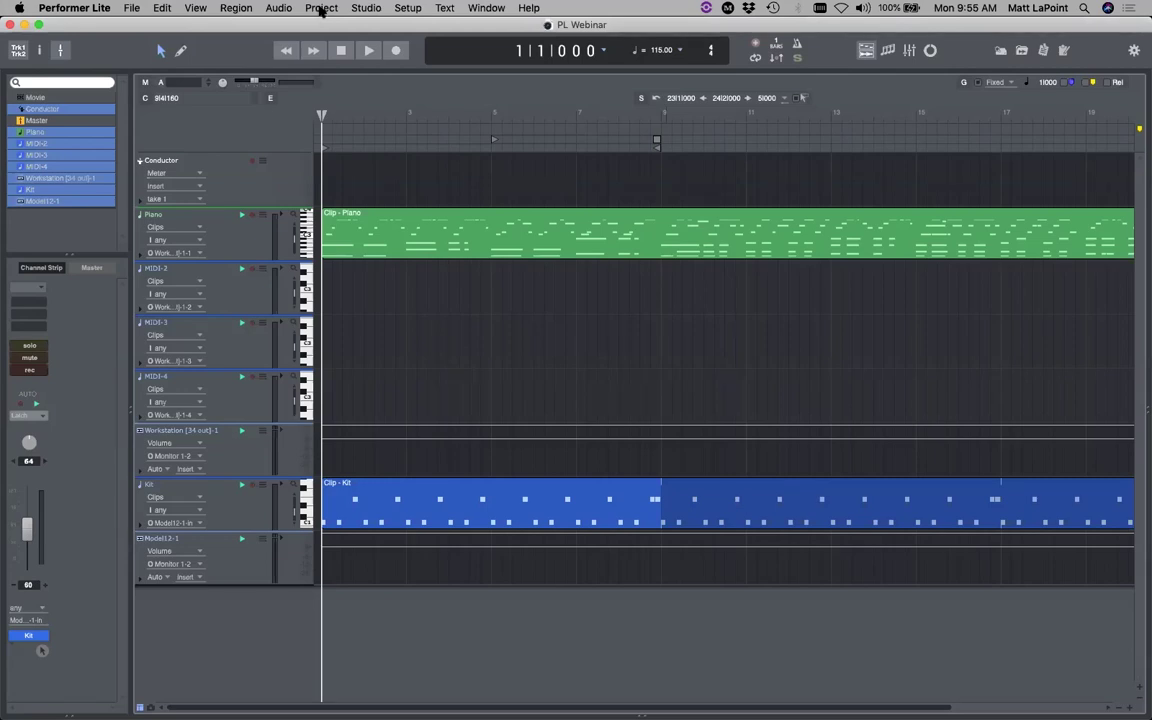
Add a mono audio track above the Piano track and name it Bass
click(320, 8)
mouse_move(360, 26)
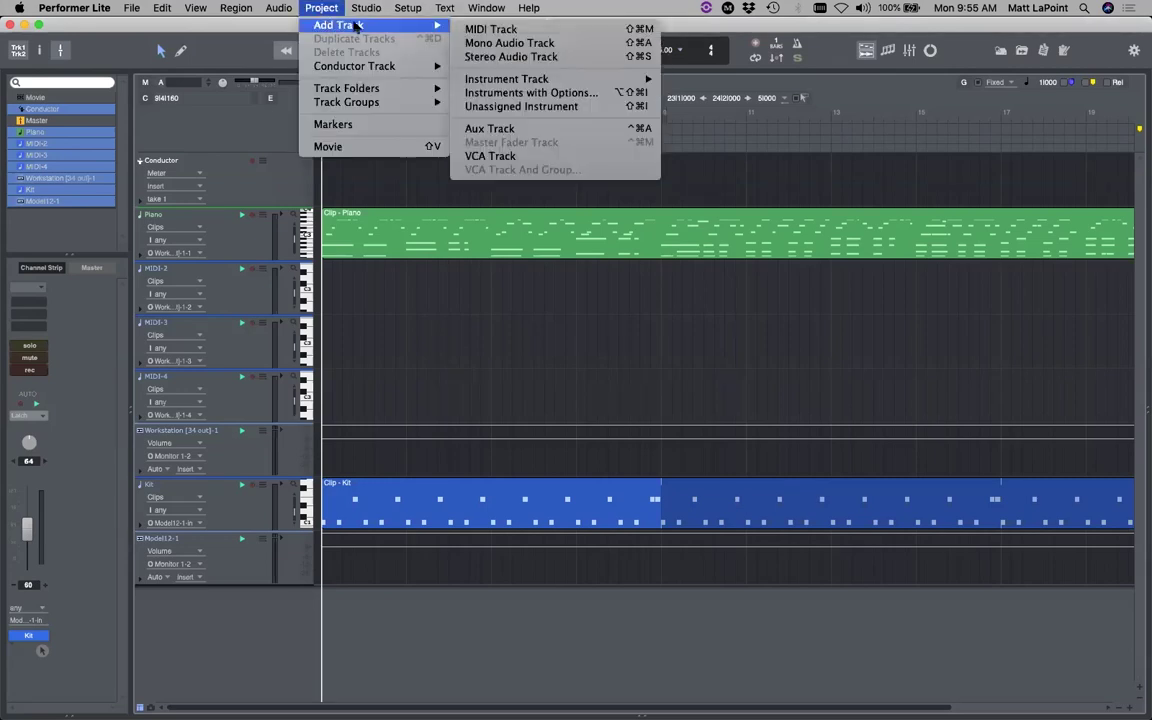
click(568, 42)
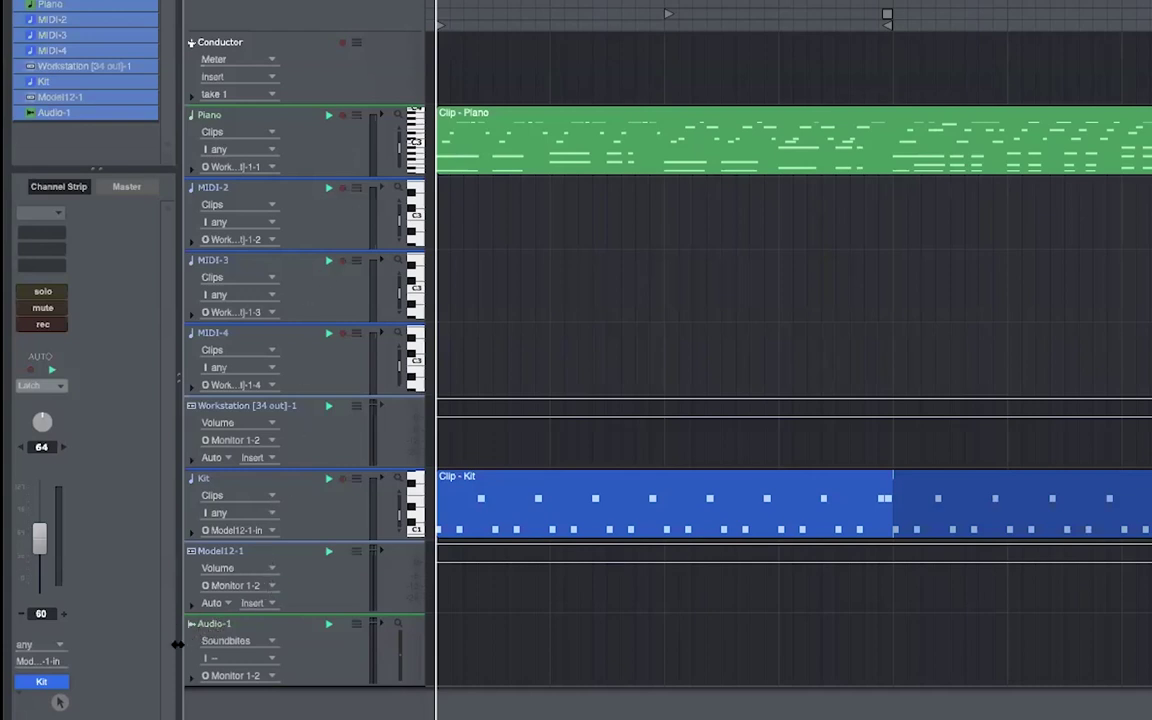
drag(191, 648, 205, 120)
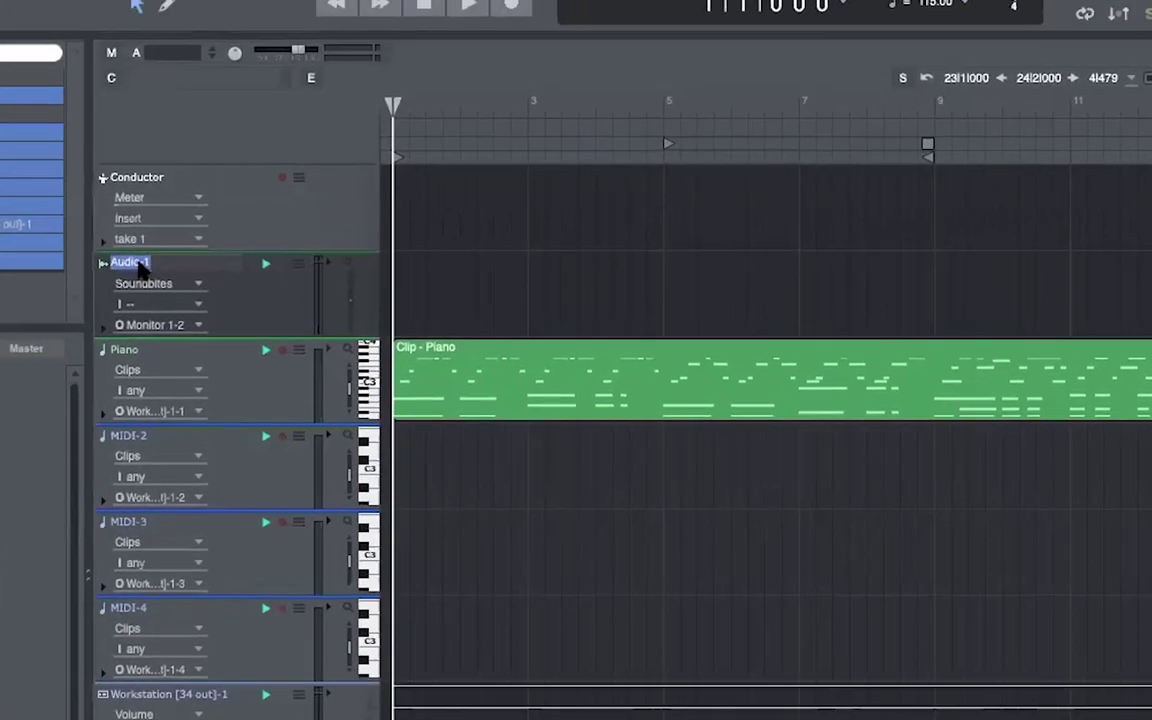
text(Bass)
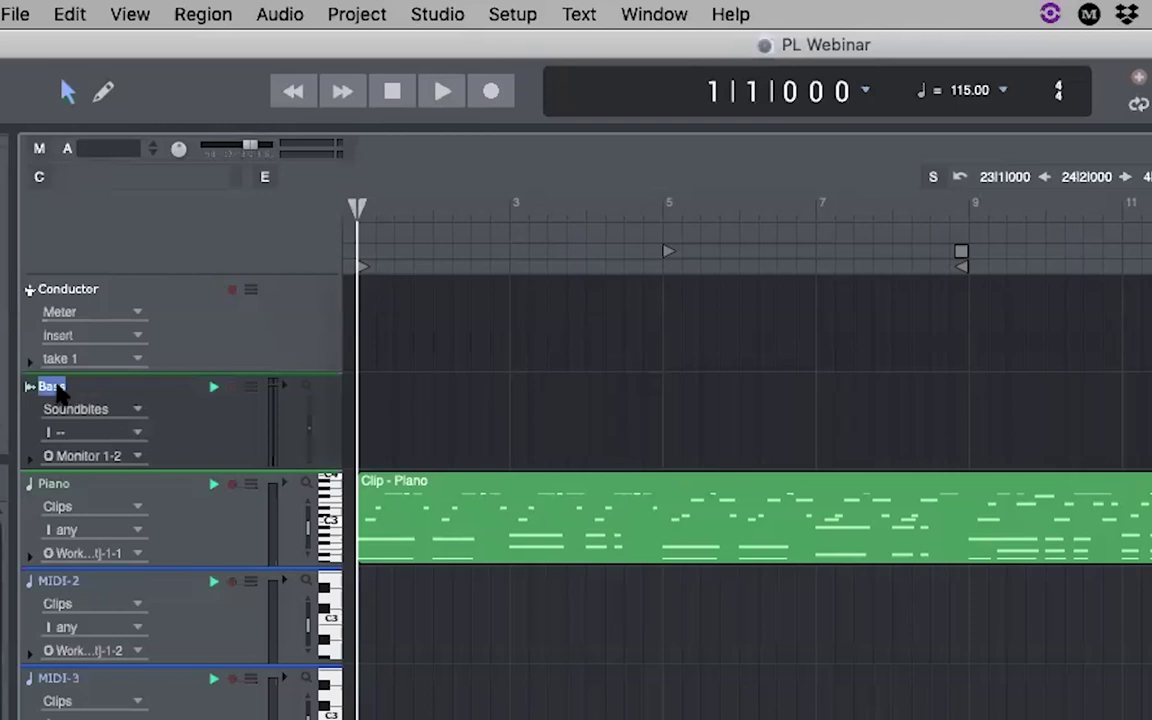
Color the Bass track orange and increase its height to show its automation, insert, and take settings
click(60, 332)
click(26, 456)
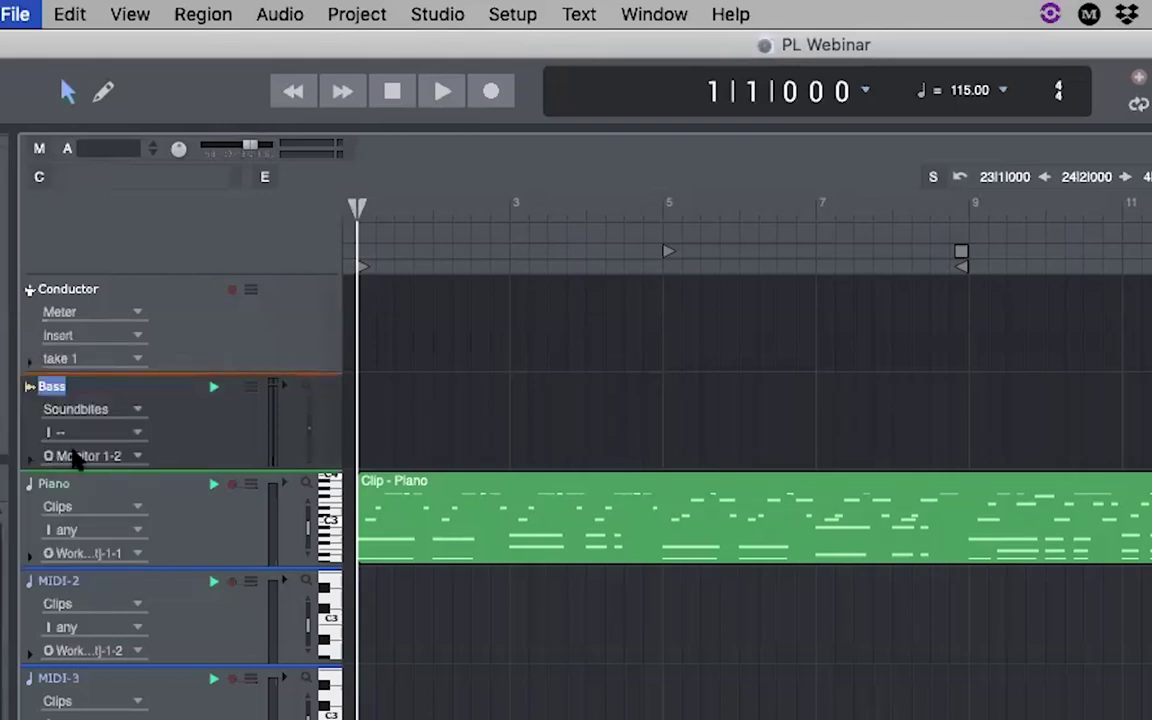
drag(180, 466, 250, 554)
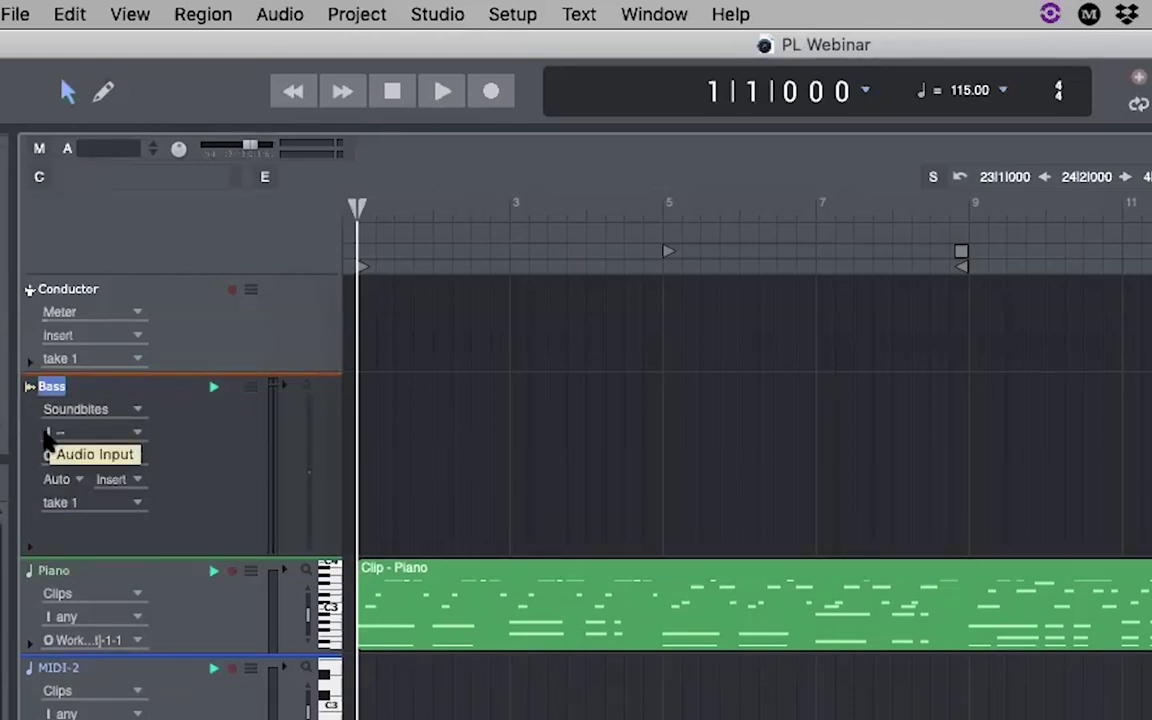
Assign Live Bass 12 as the Bass track's audio input, arm the track for recording, and save the project
click(95, 438)
mouse_move(140, 470)
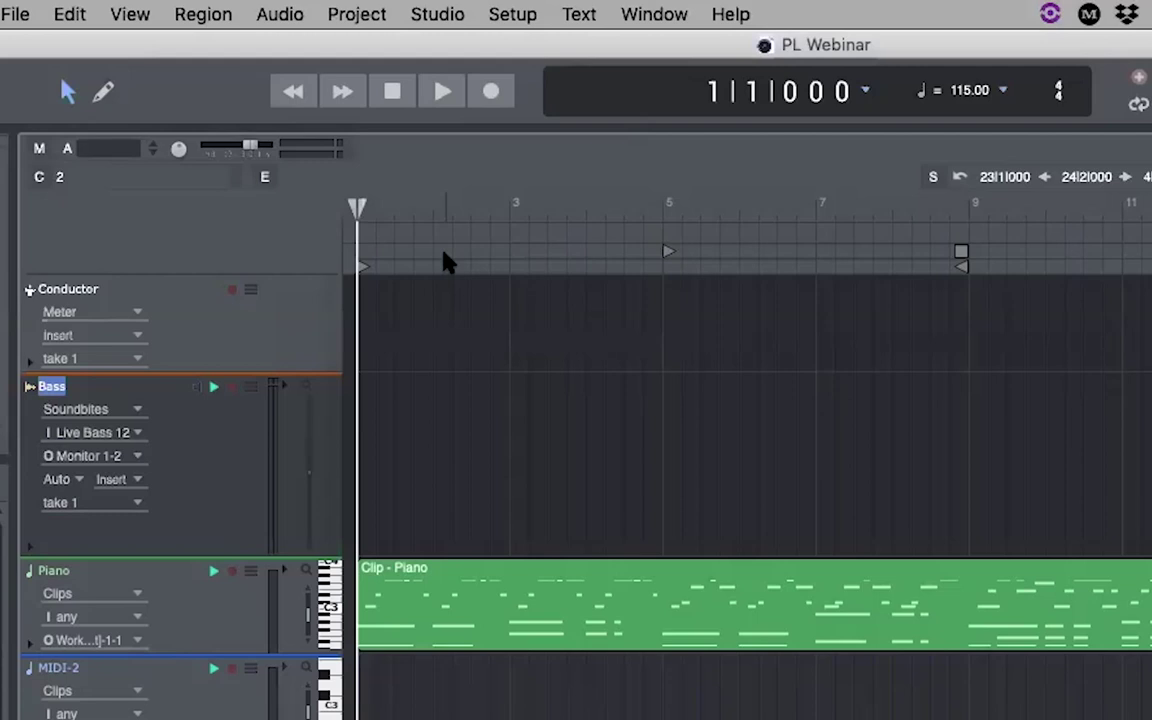
click(231, 388)
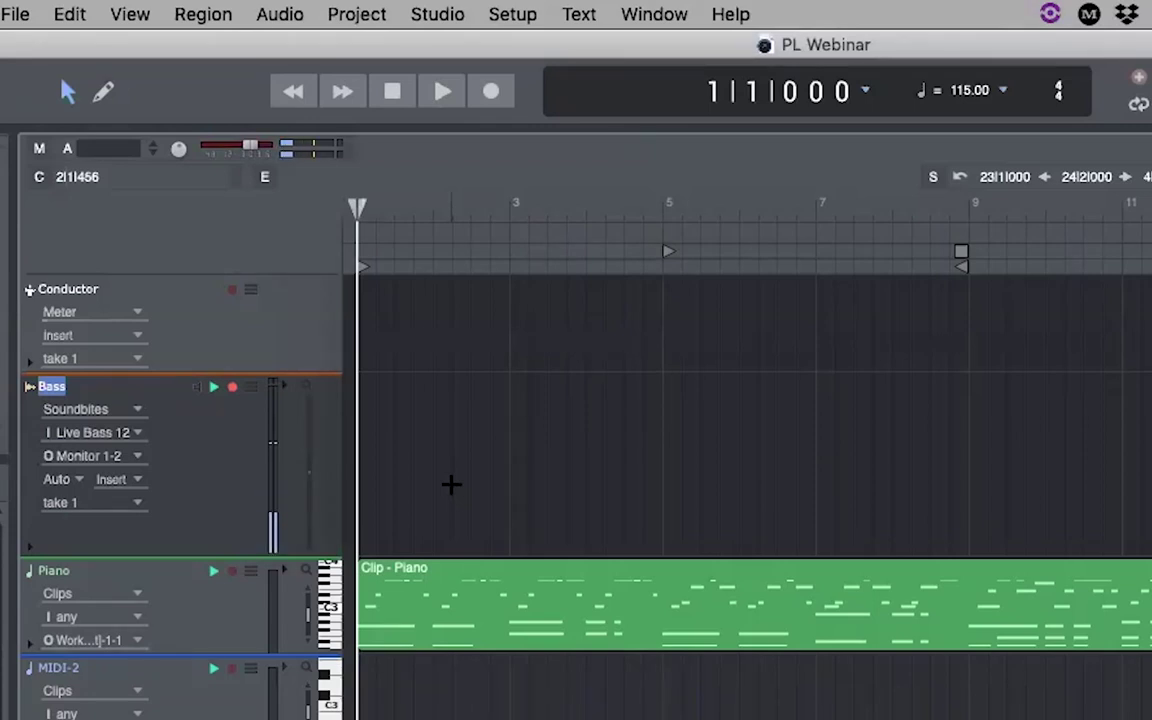
key(super+s)
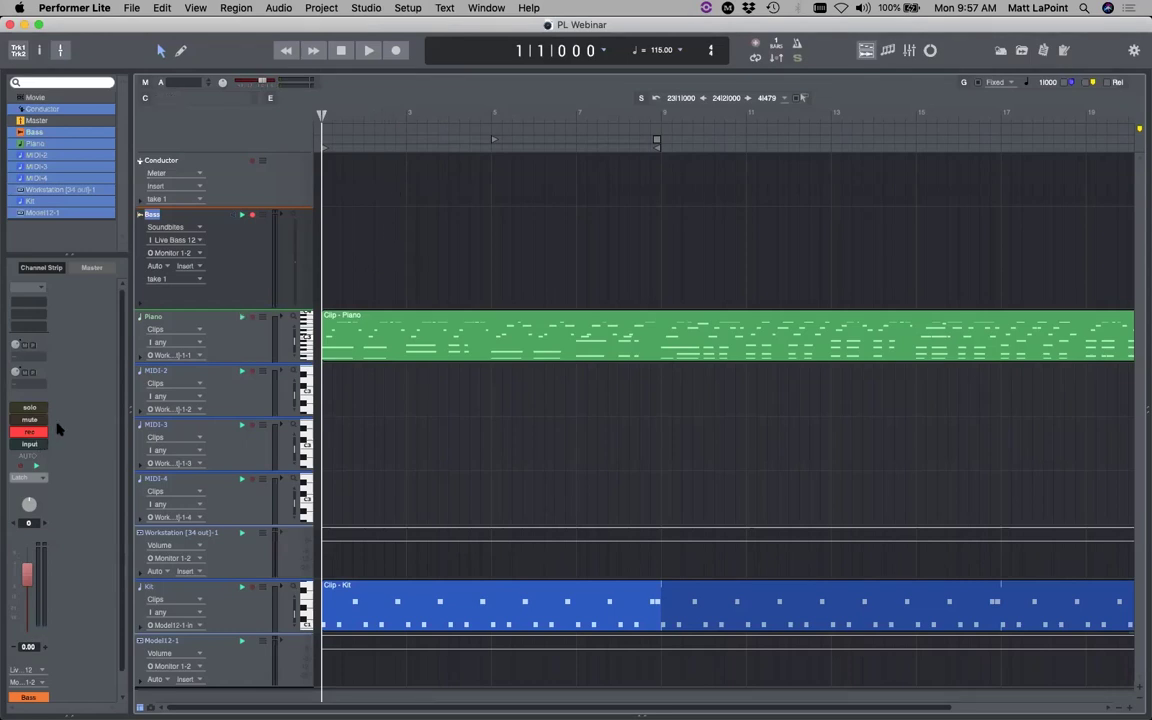
Show the mixing board and load the ML Bass 1 insert preset on the Bass channel
click(909, 50)
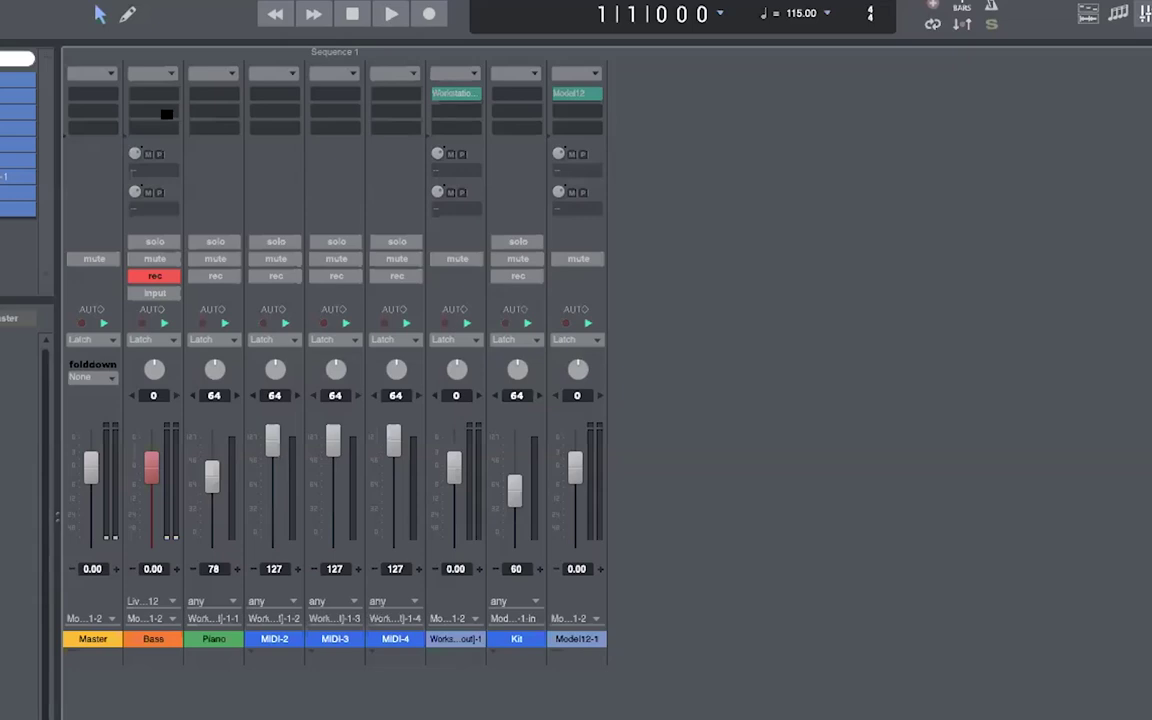
click(162, 111)
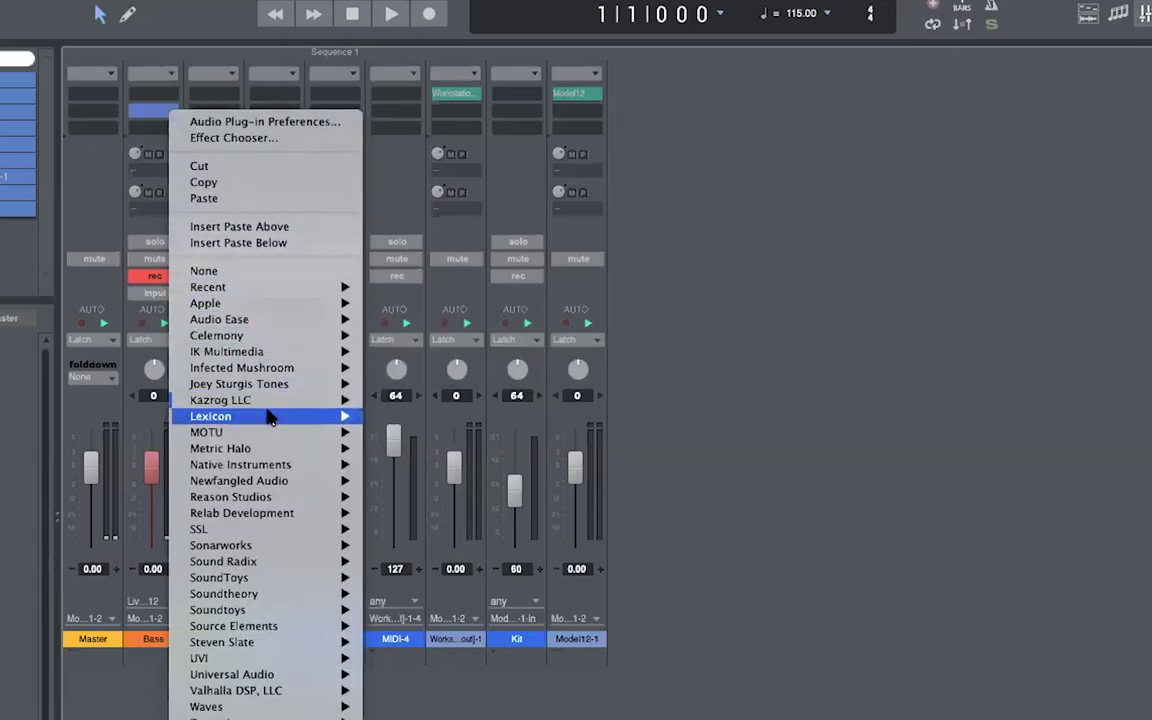
mouse_move(260, 432)
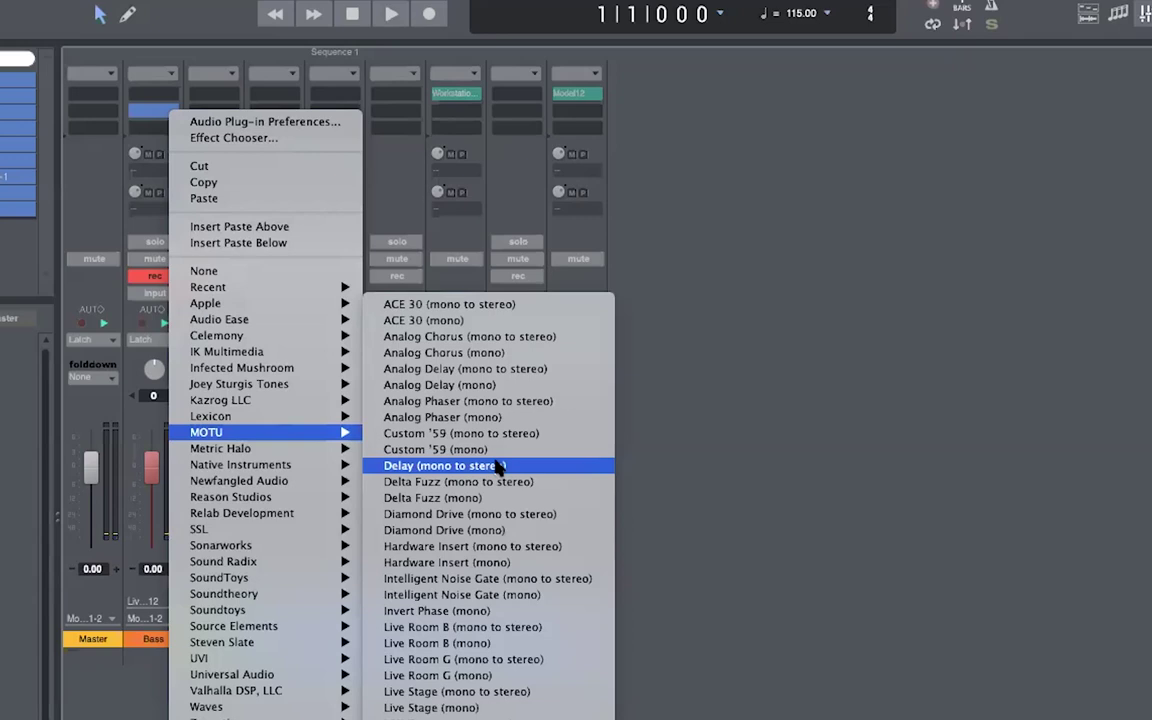
click(851, 352)
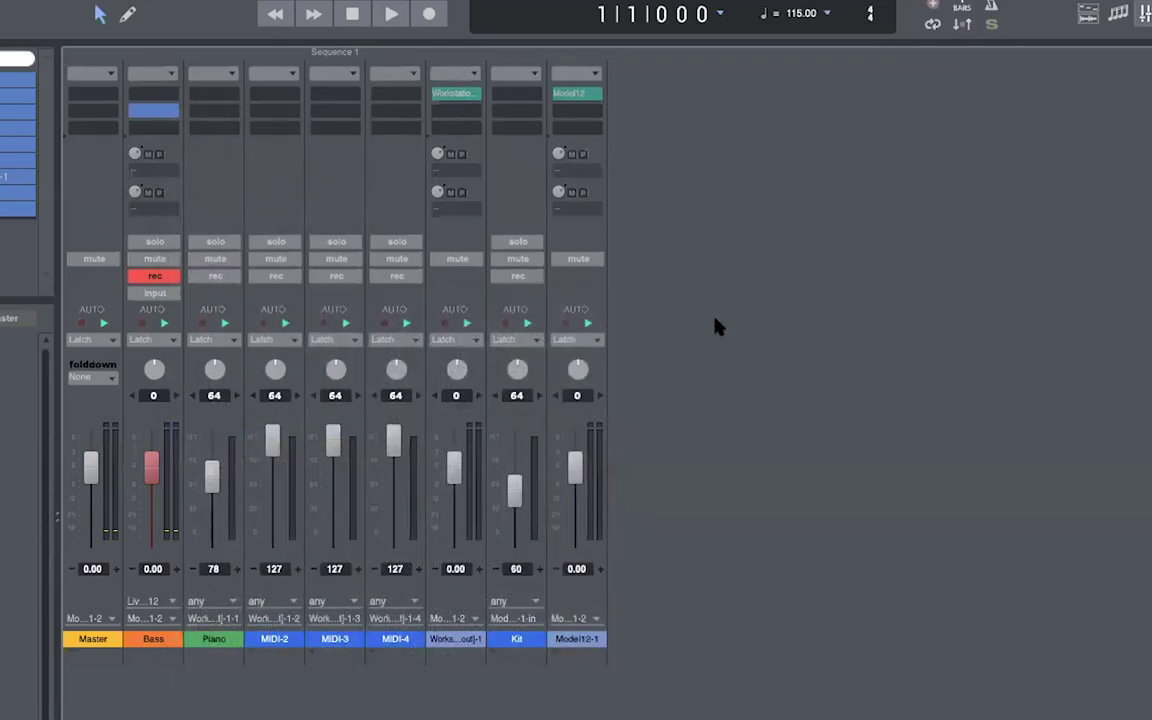
click(158, 74)
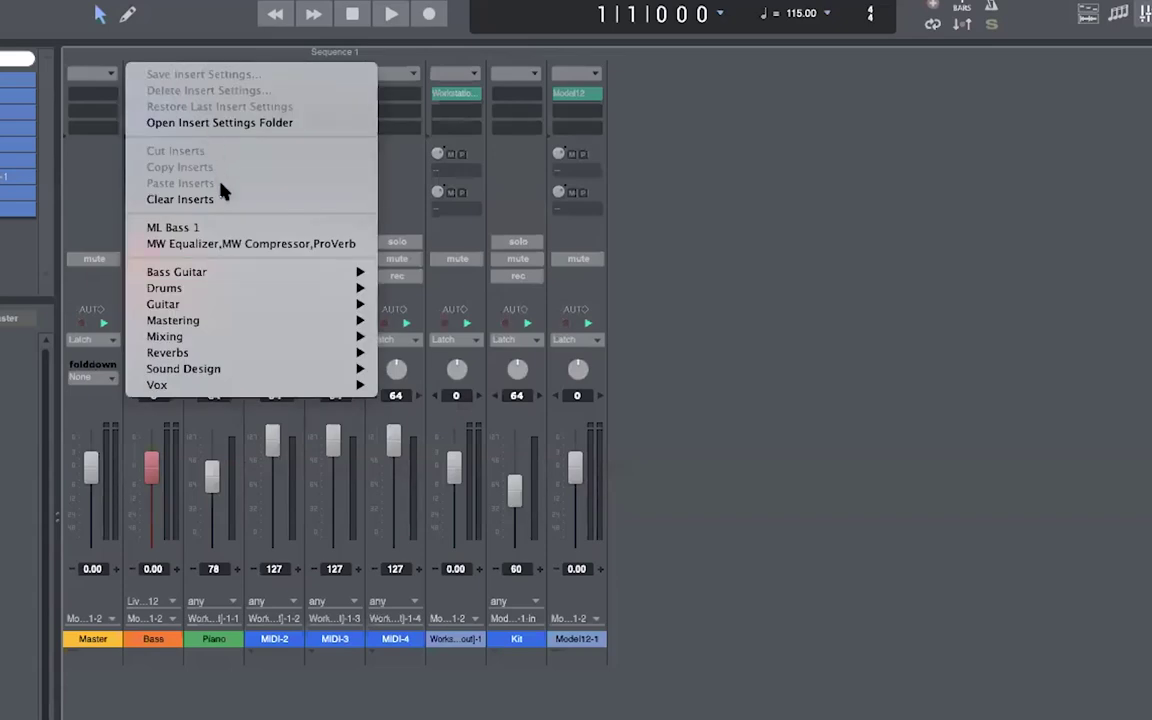
click(226, 228)
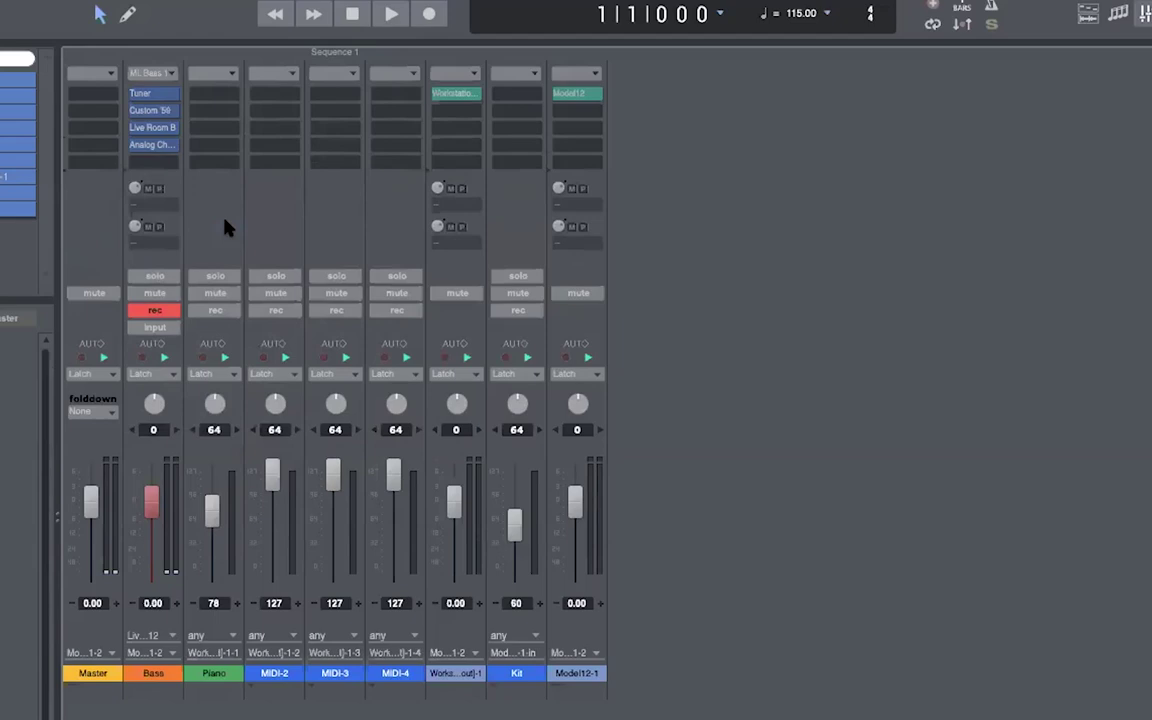
Examine the Tuner, Custom '59, Live Room B, and Analog Chorus effects on the Bass channel, closing each effect window
click(149, 92)
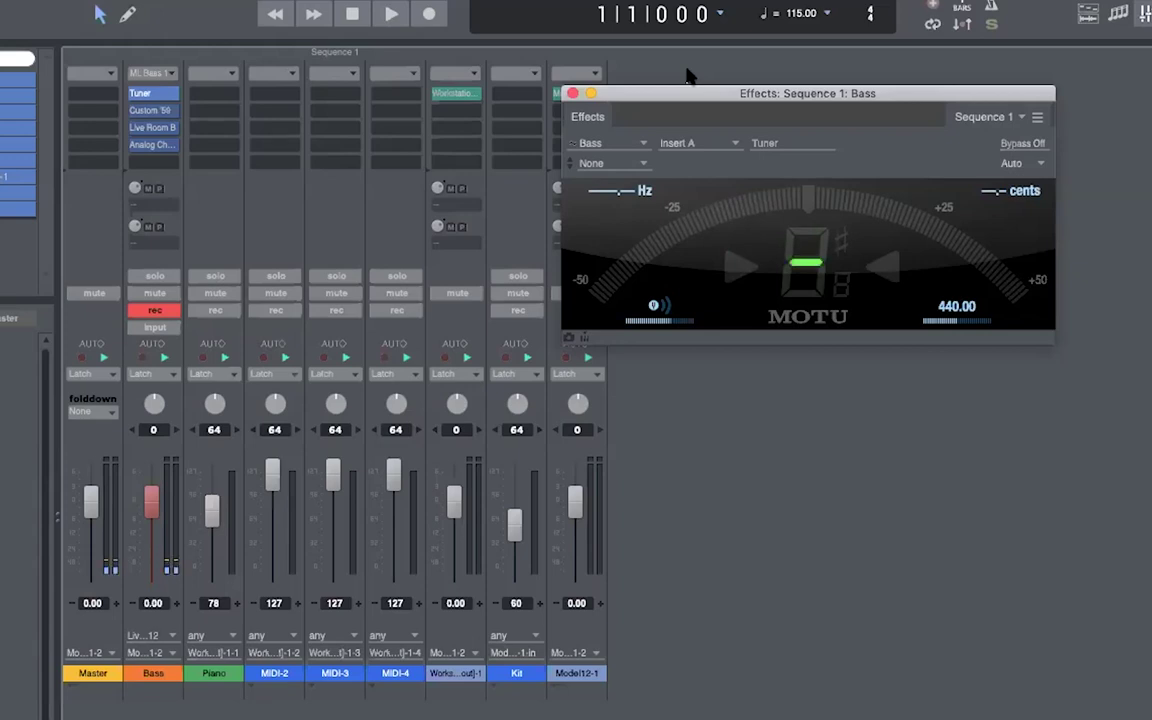
drag(663, 97, 685, 100)
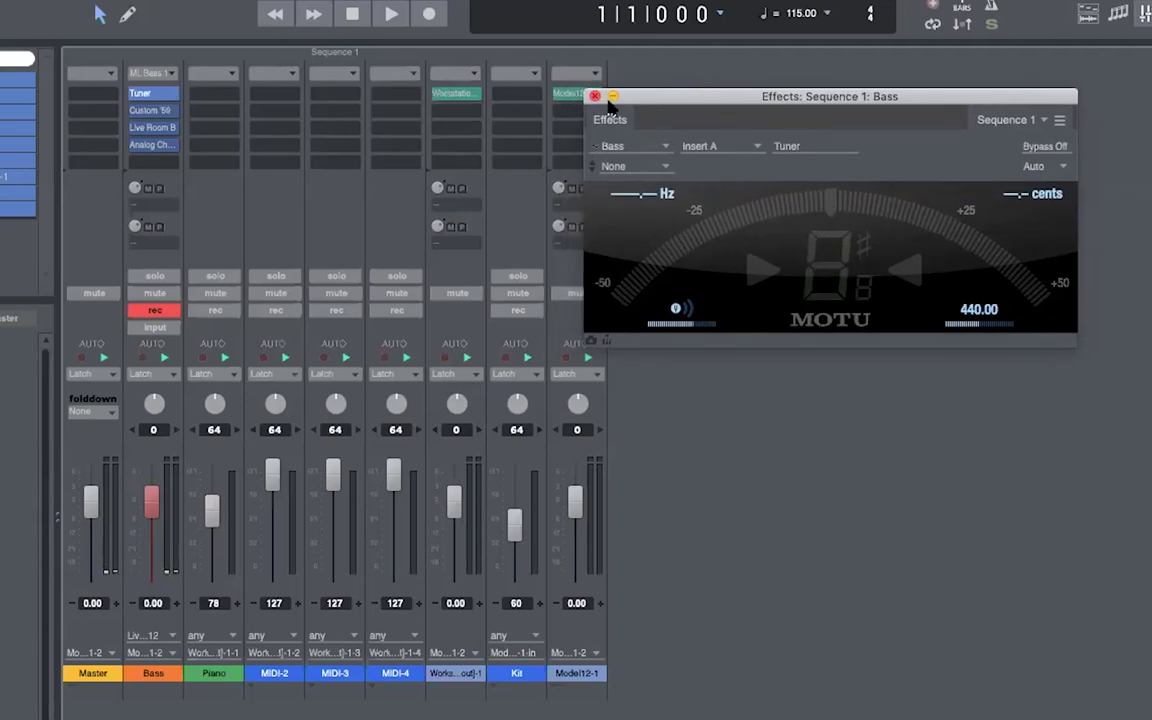
click(595, 96)
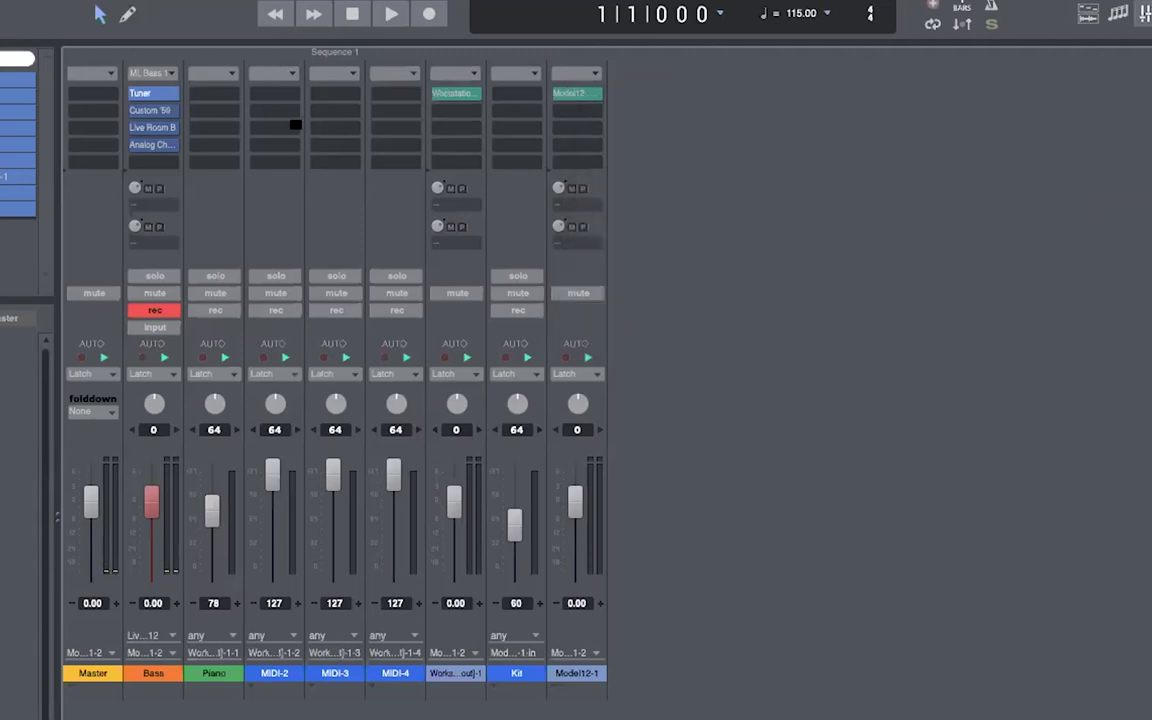
double_click(163, 111)
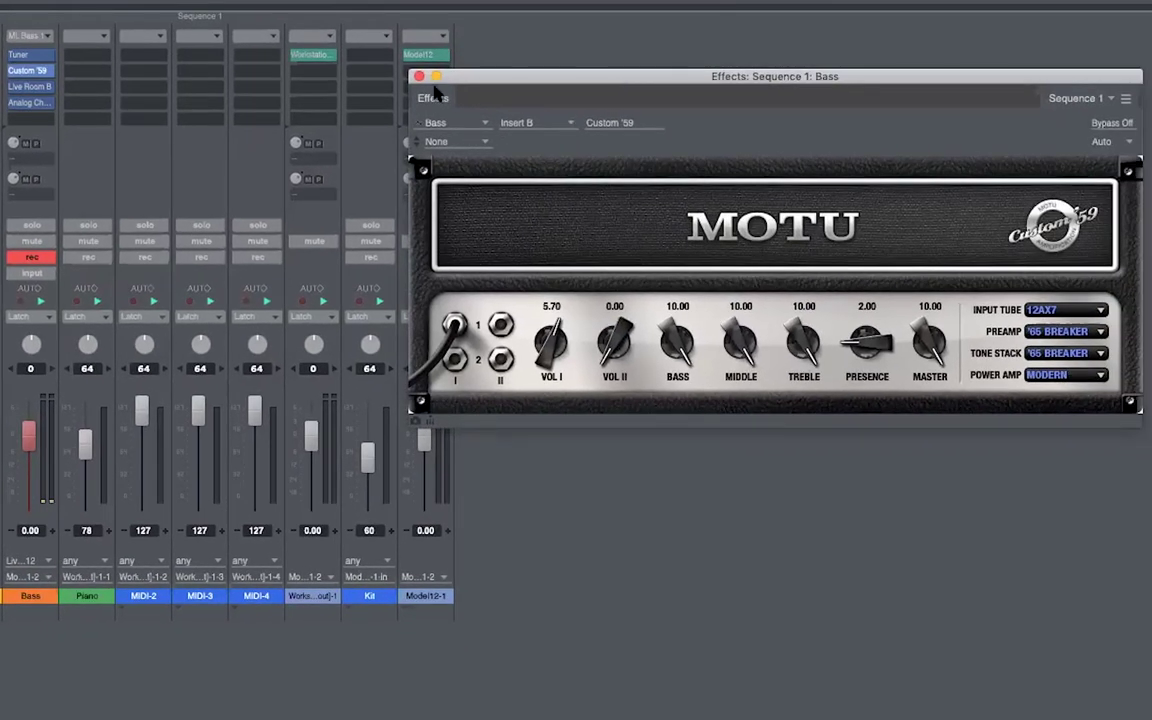
key(super+w)
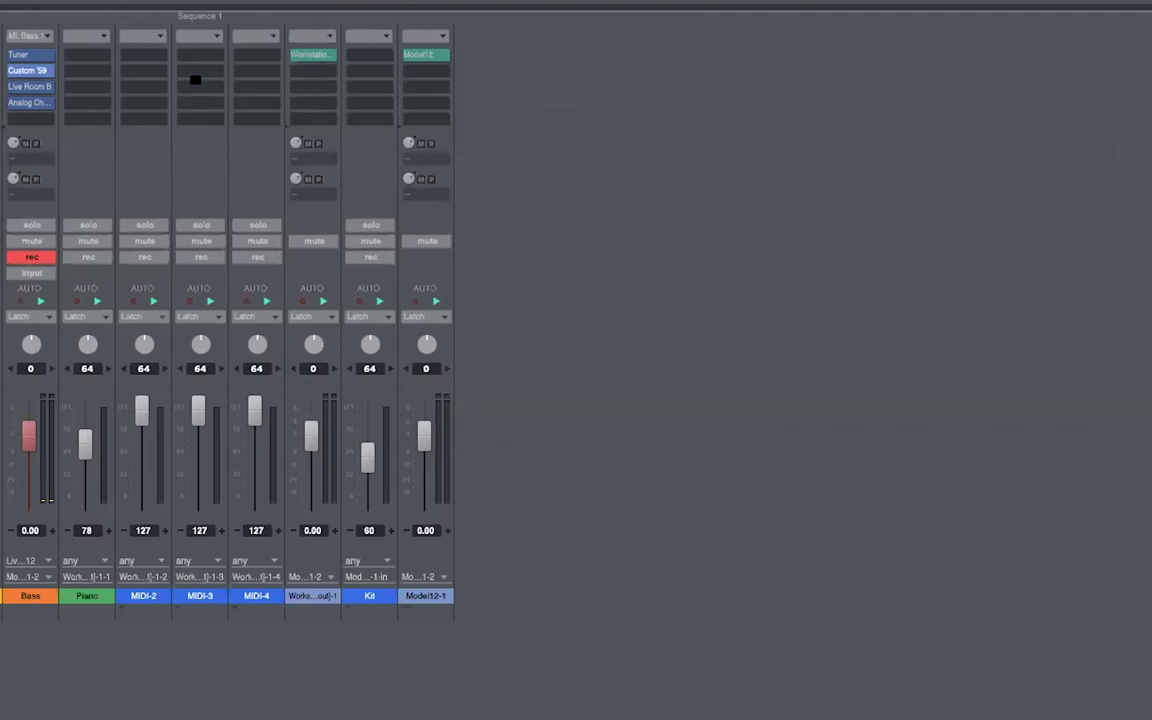
double_click(40, 86)
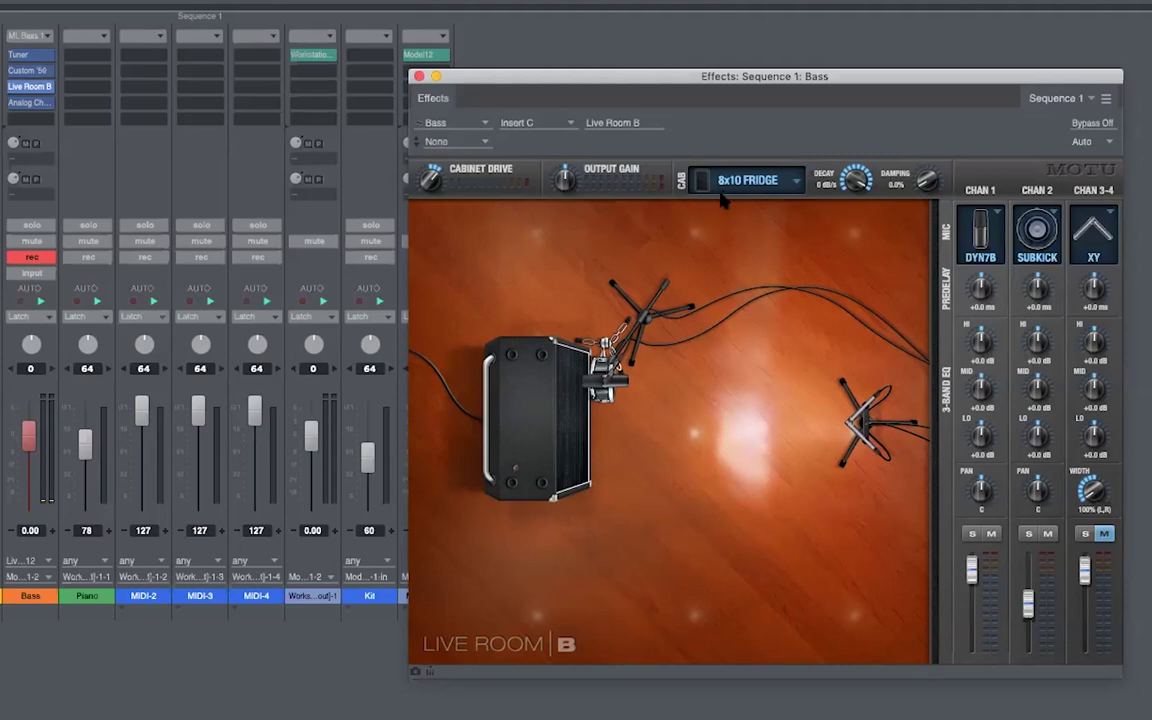
click(419, 76)
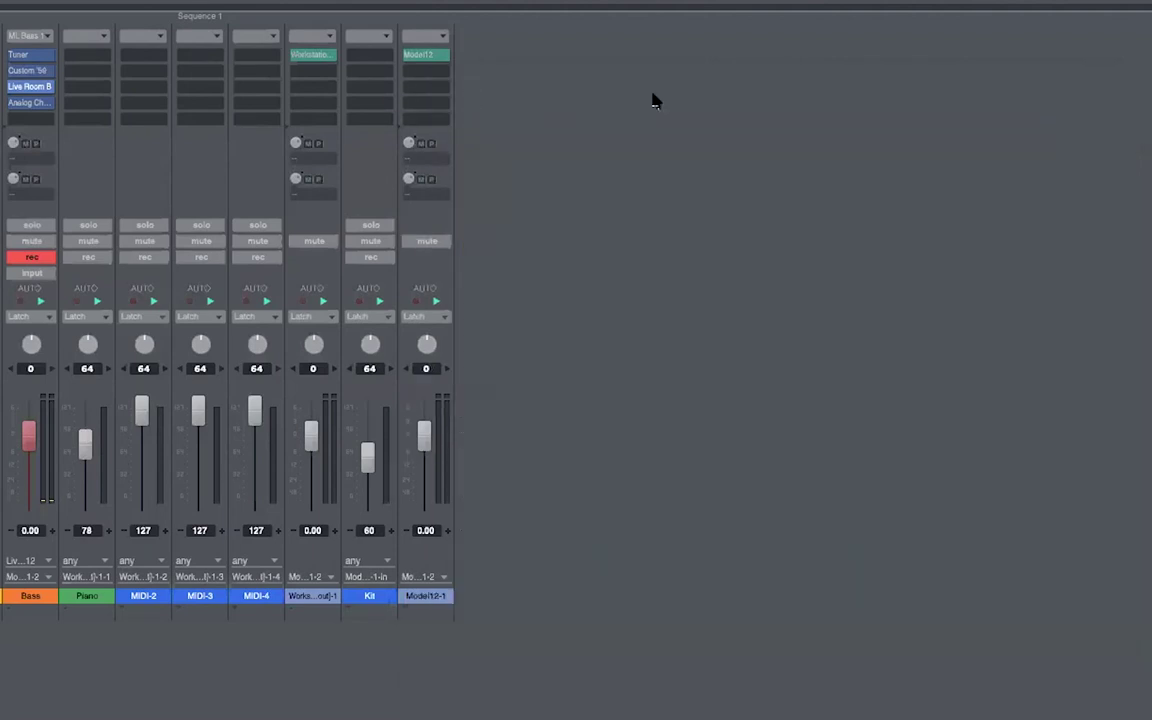
click(48, 102)
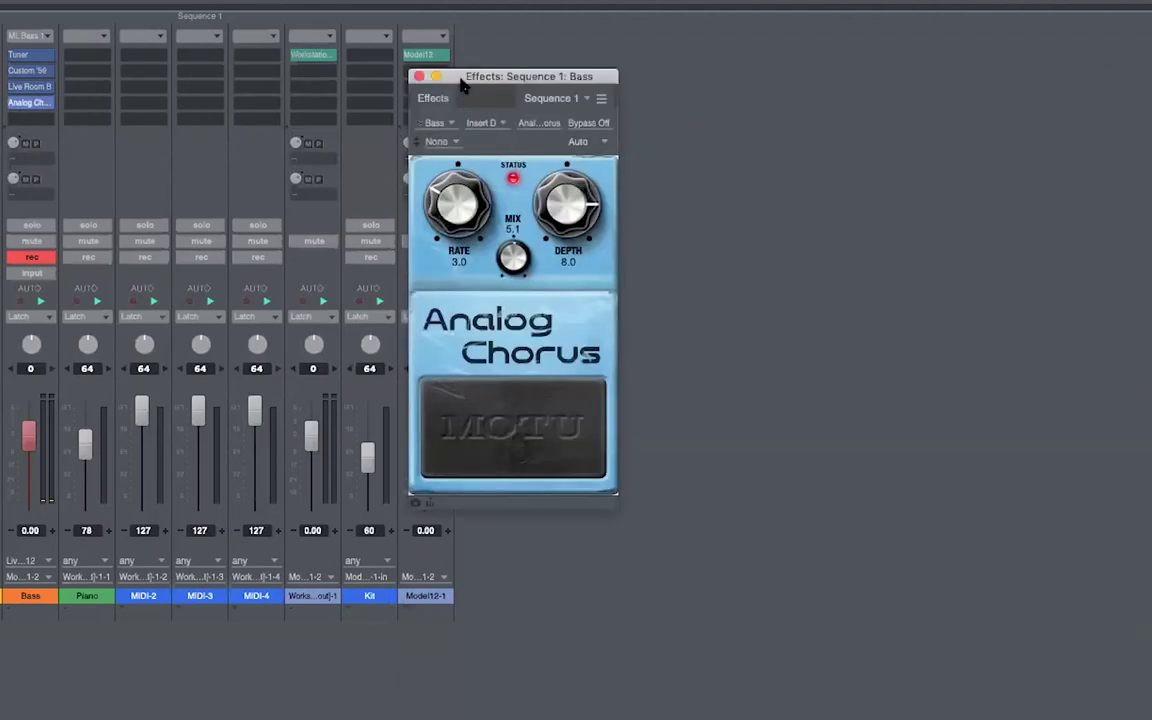
drag(420, 78, 633, 115)
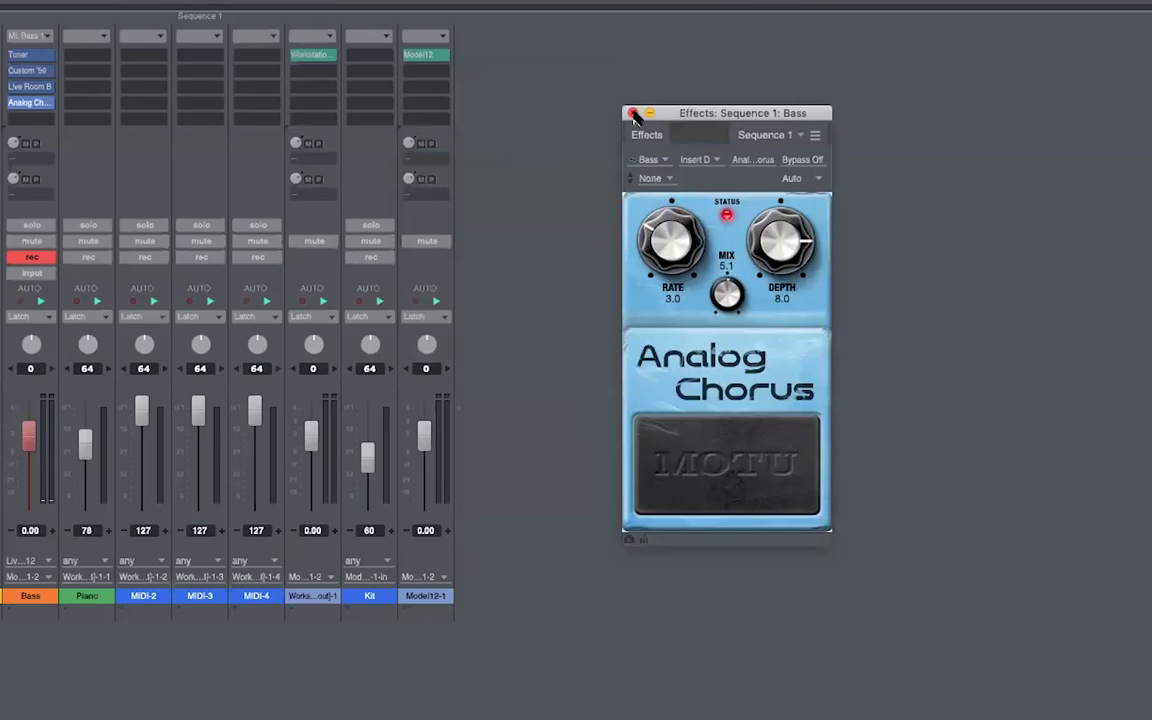
click(632, 113)
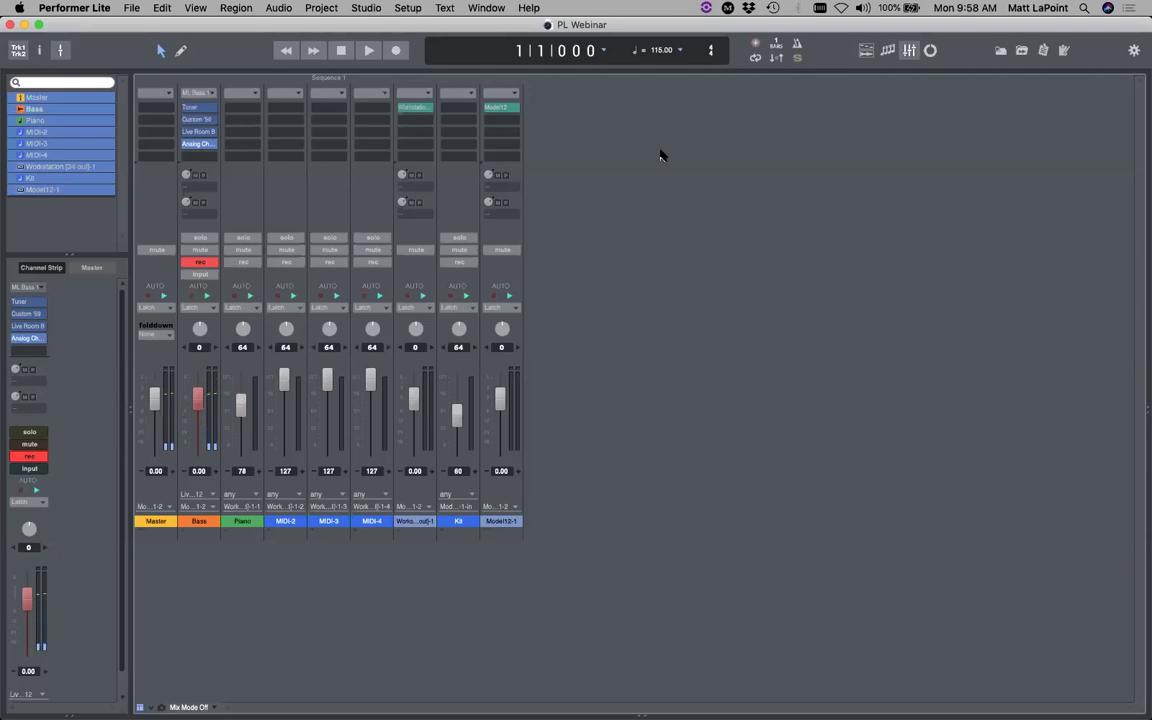
Save the project, return to the track view at measure 1, and lower the Bass fader to -5.50
key(super+s)
key(shift+g)
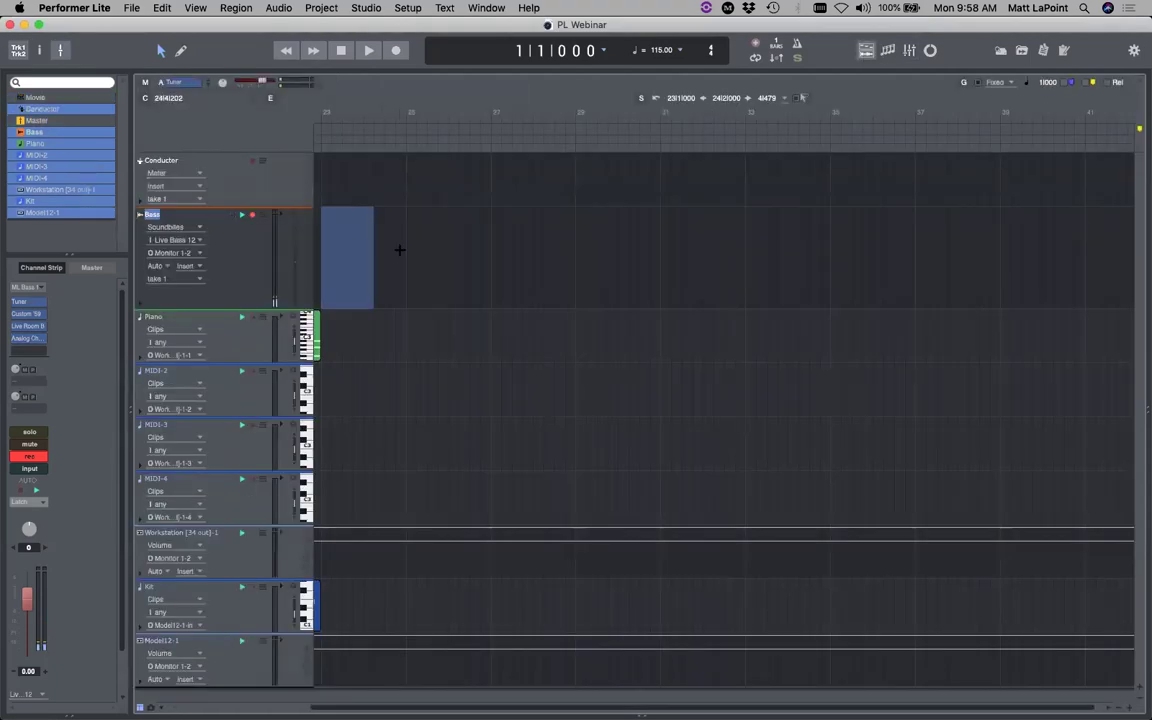
key(Return)
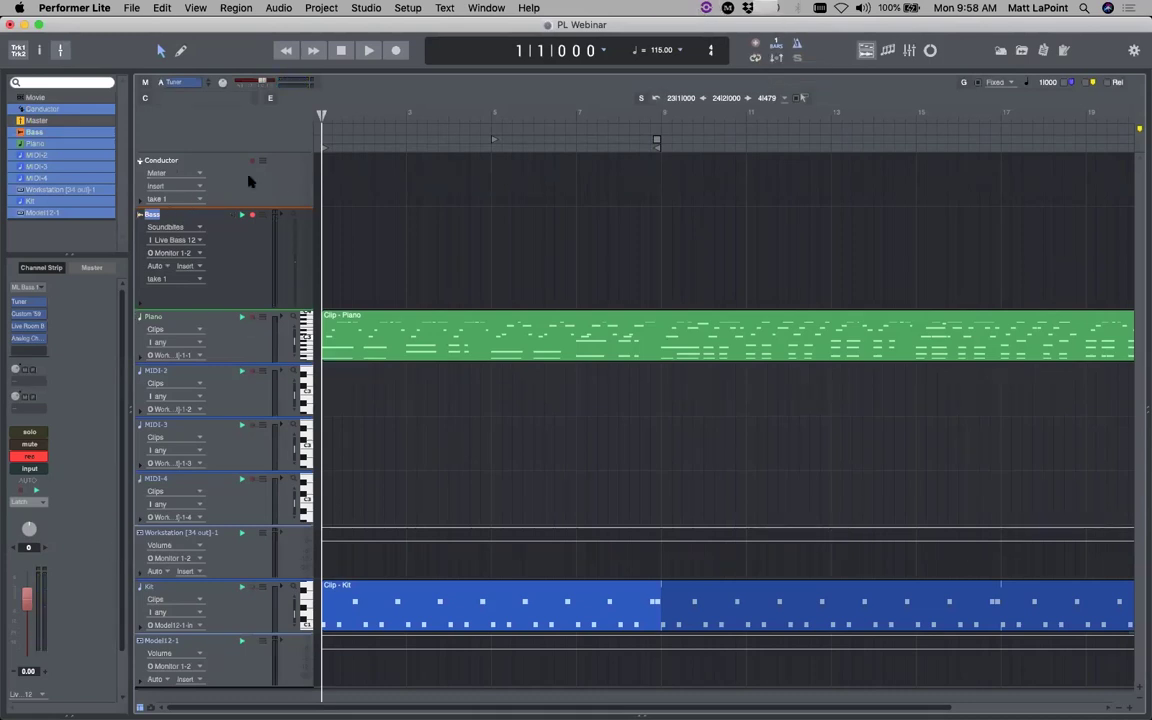
scroll(50, 497, down, 3)
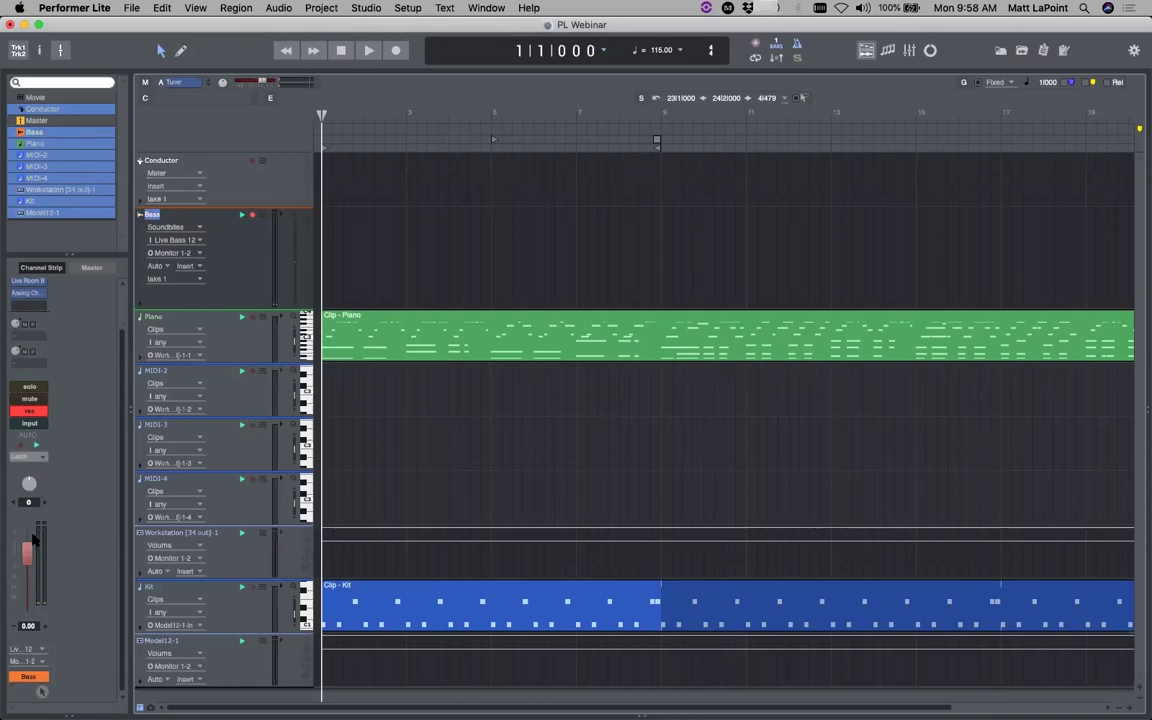
drag(27, 553, 28, 568)
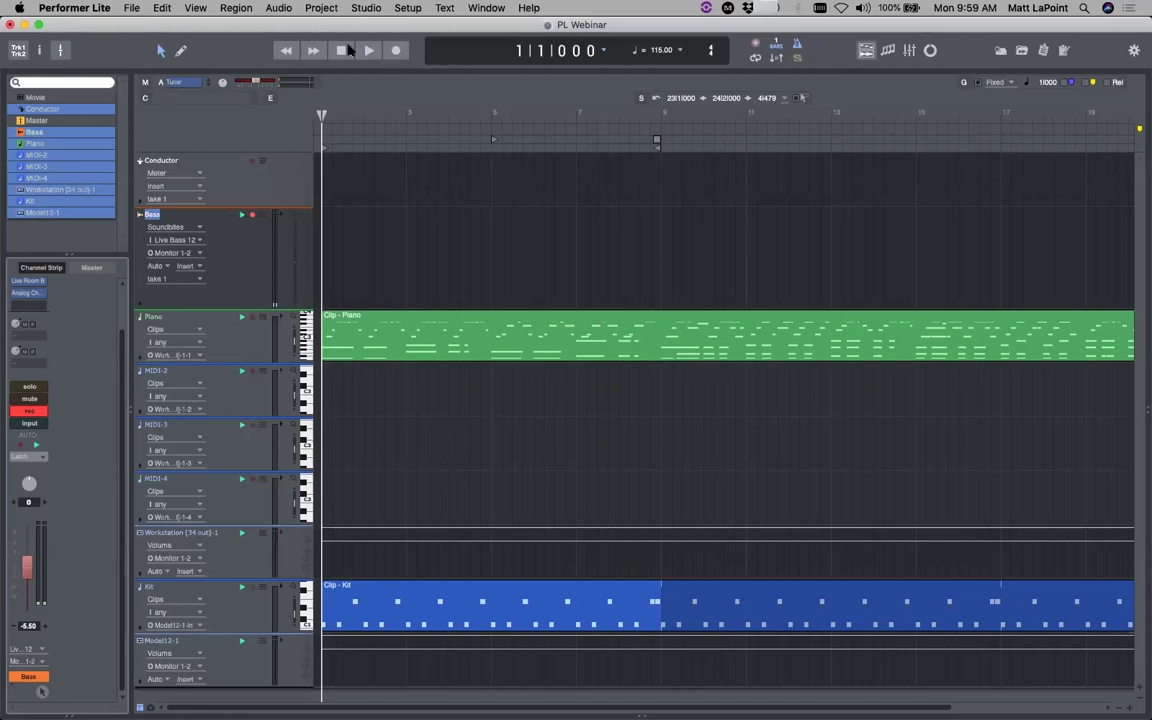
Record the Bass part from measure 1 to just past the end of the Piano clip at measure 23
click(398, 51)
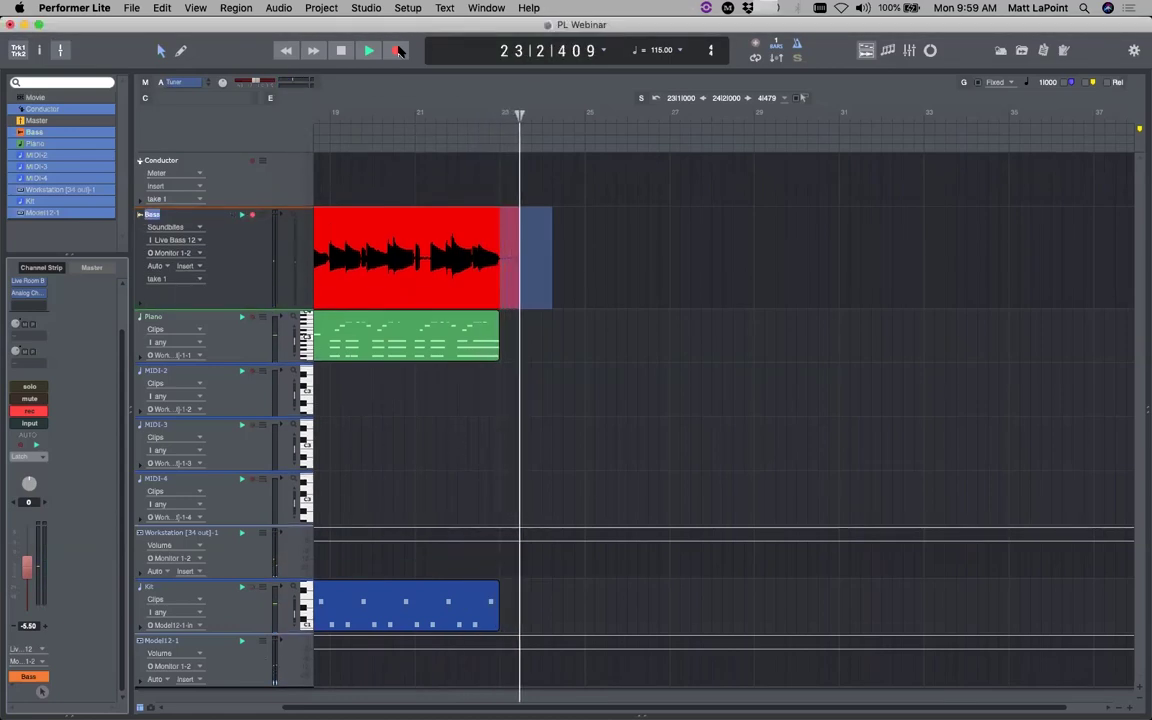
key(space)
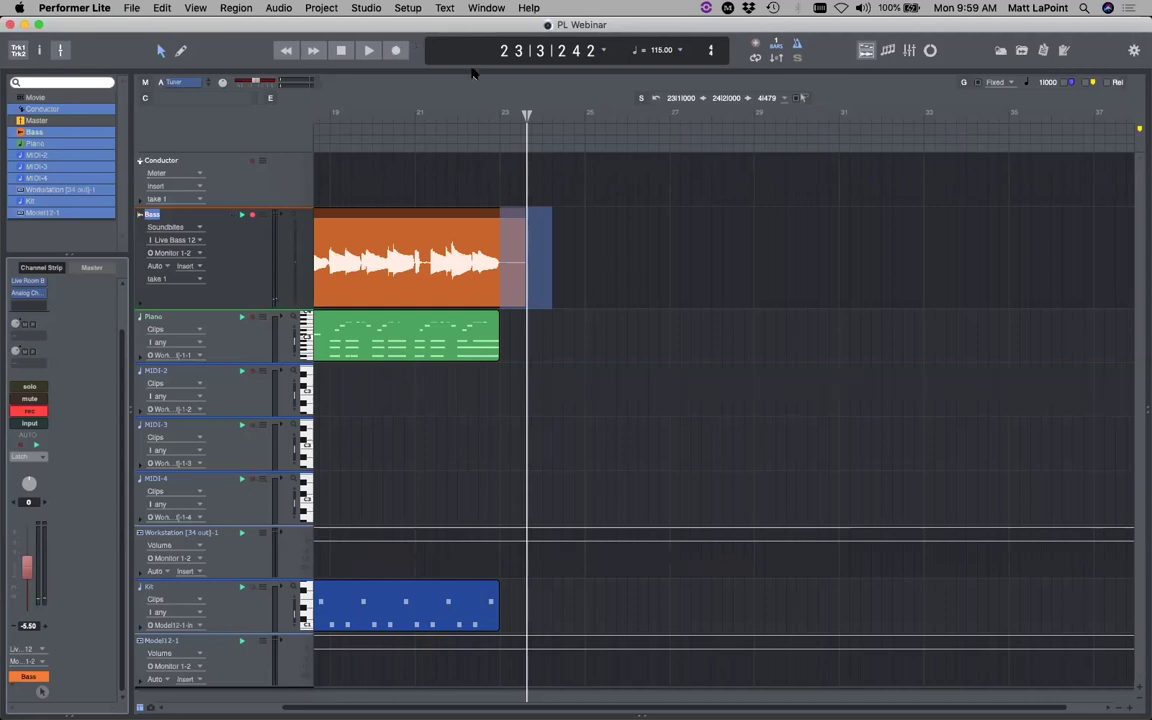
scroll(725, 400, left, 10)
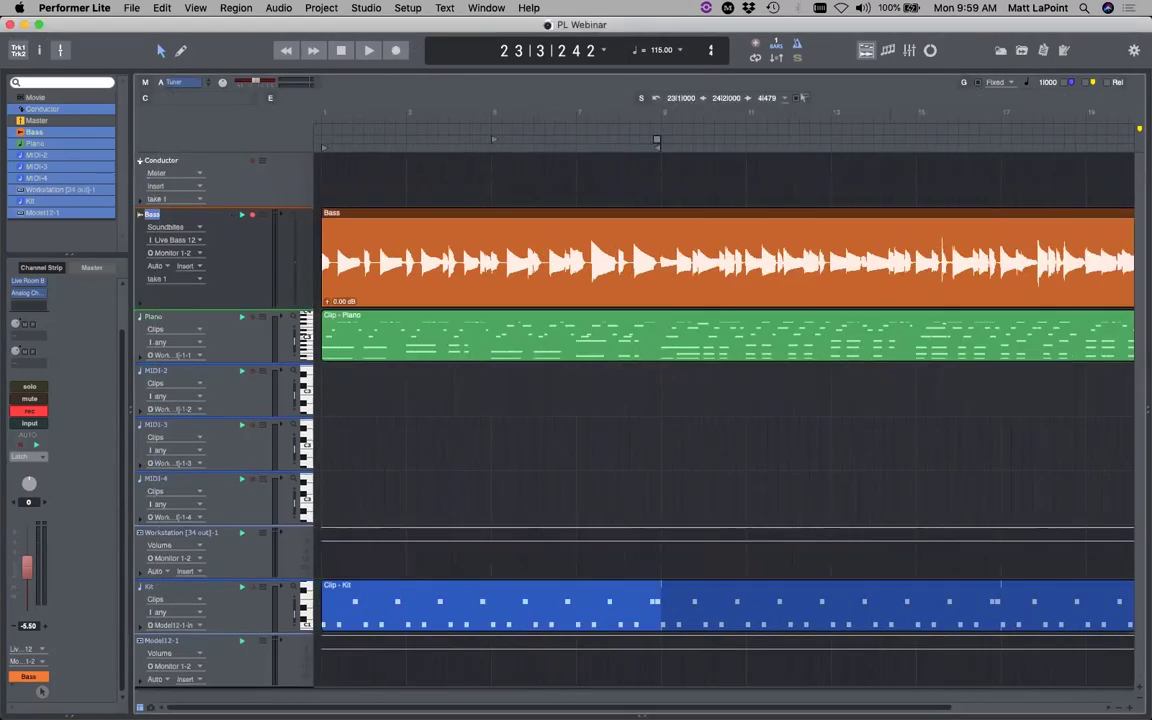
Make the Bass track slightly taller and disarm it, rewind to the start, and save the project
mouse_move(270, 303)
mouse_down()
mouse_move(260, 395)
mouse_move(260, 318)
mouse_up()
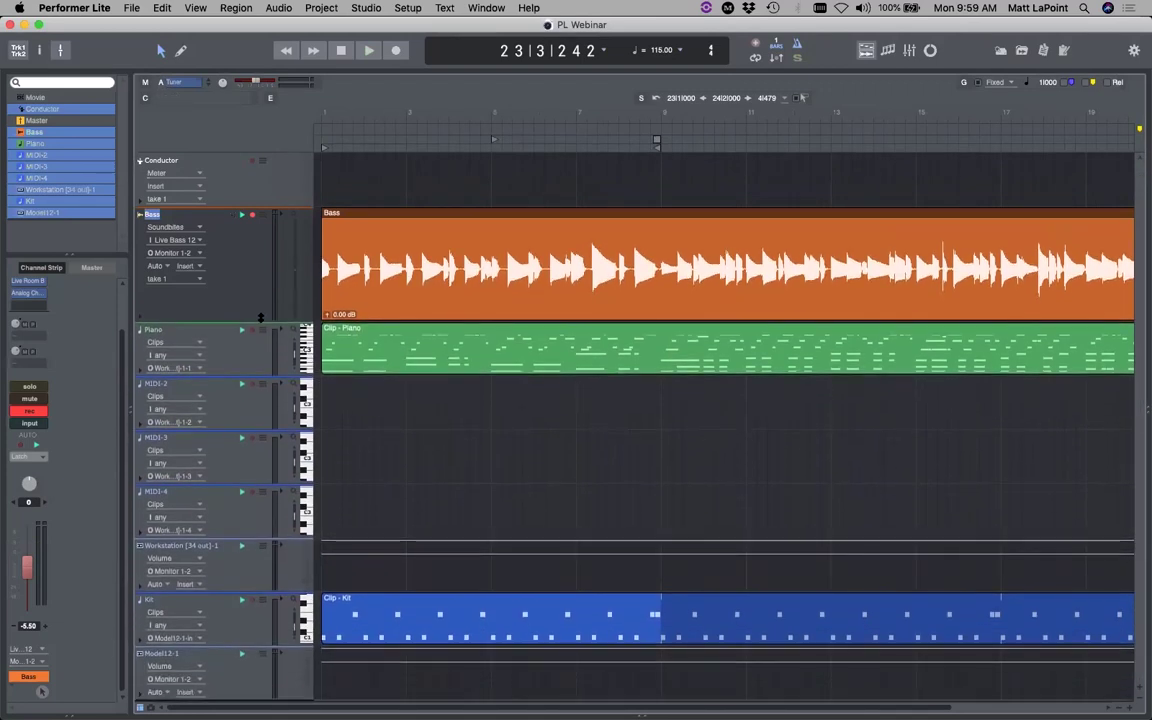
click(253, 215)
key(Return)
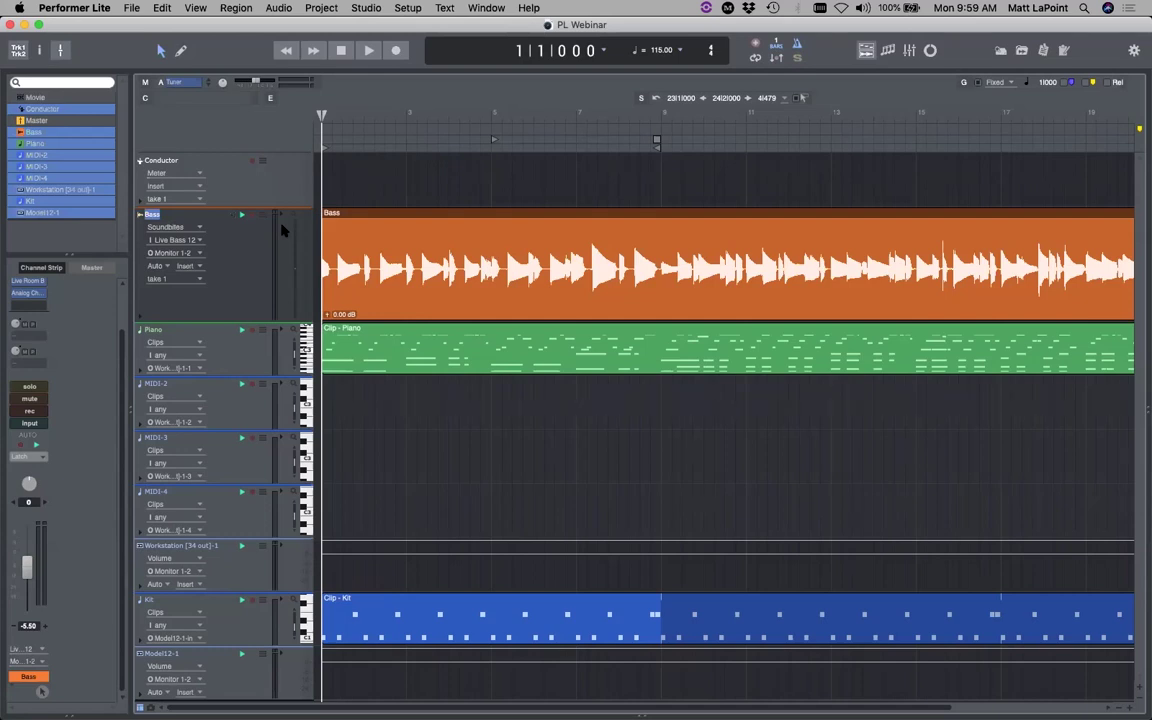
key(super+s)
key(super+s)
Play the song while lowering the Bass fader to -9.00 and setting the Piano volume to 91
key(space)
key(space)
key(space)
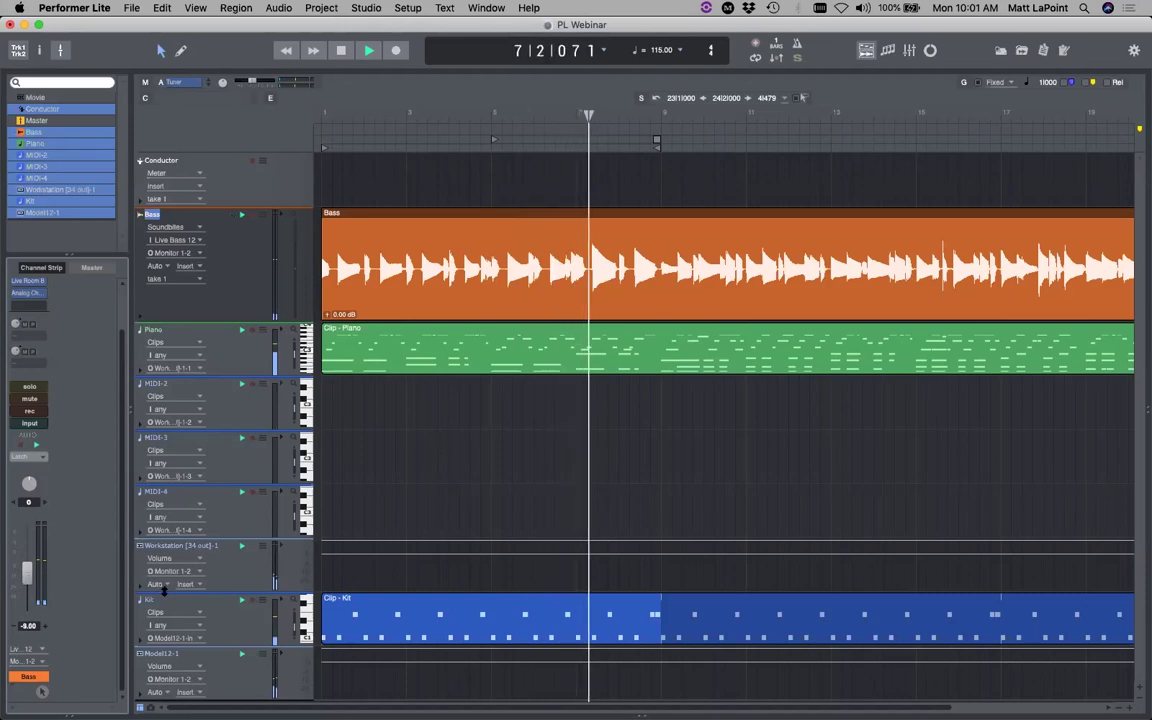
click(155, 330)
drag(27, 538, 34, 532)
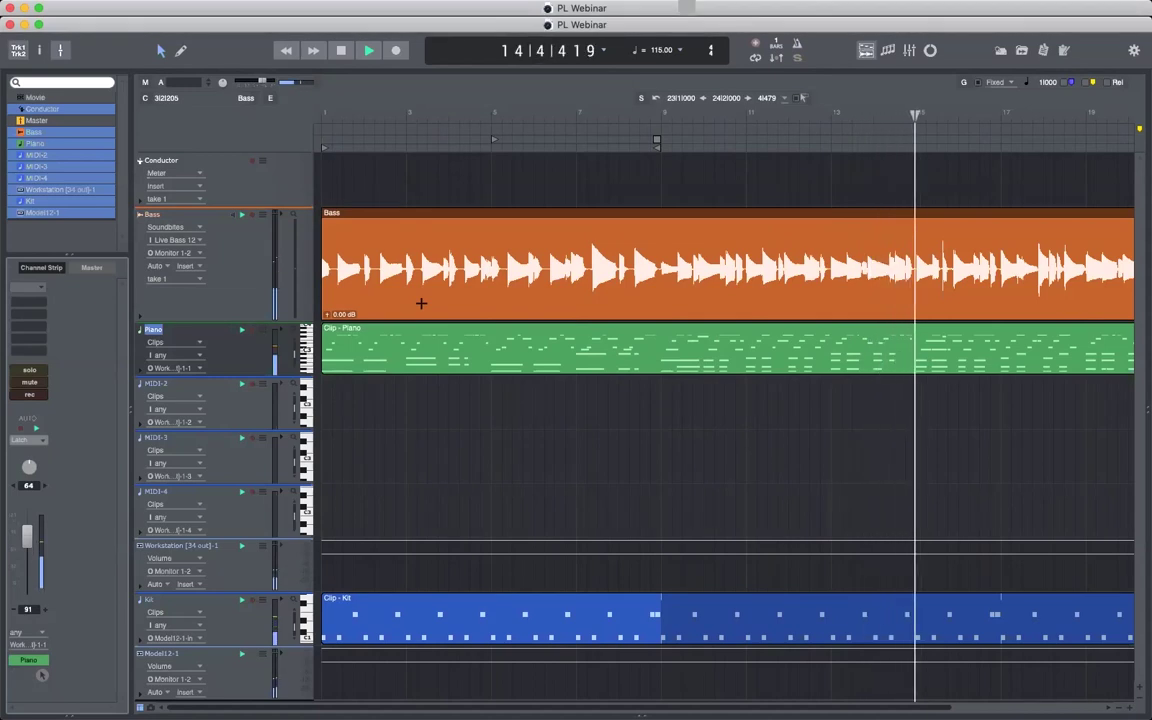
key(space)
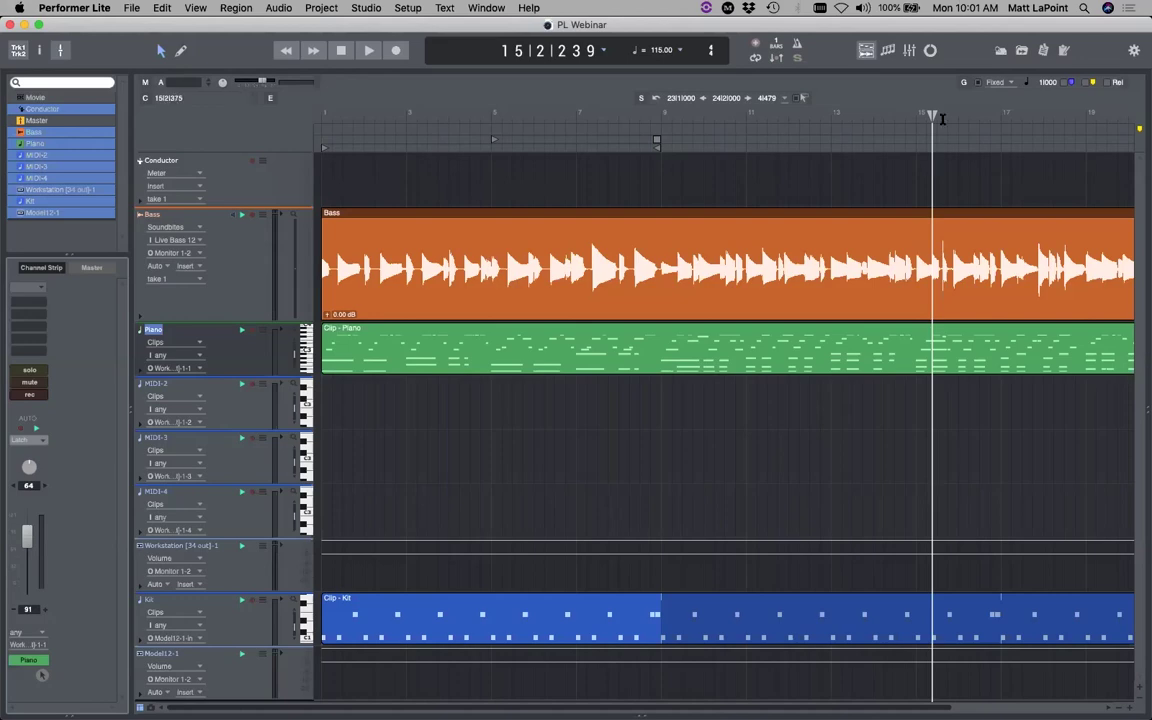
Move the playhead to 17|3|000 and try grid-snapped selections on the Bass recording, finishing with the range 9|1|000 to 14|4|000
drag(931, 116, 1016, 137)
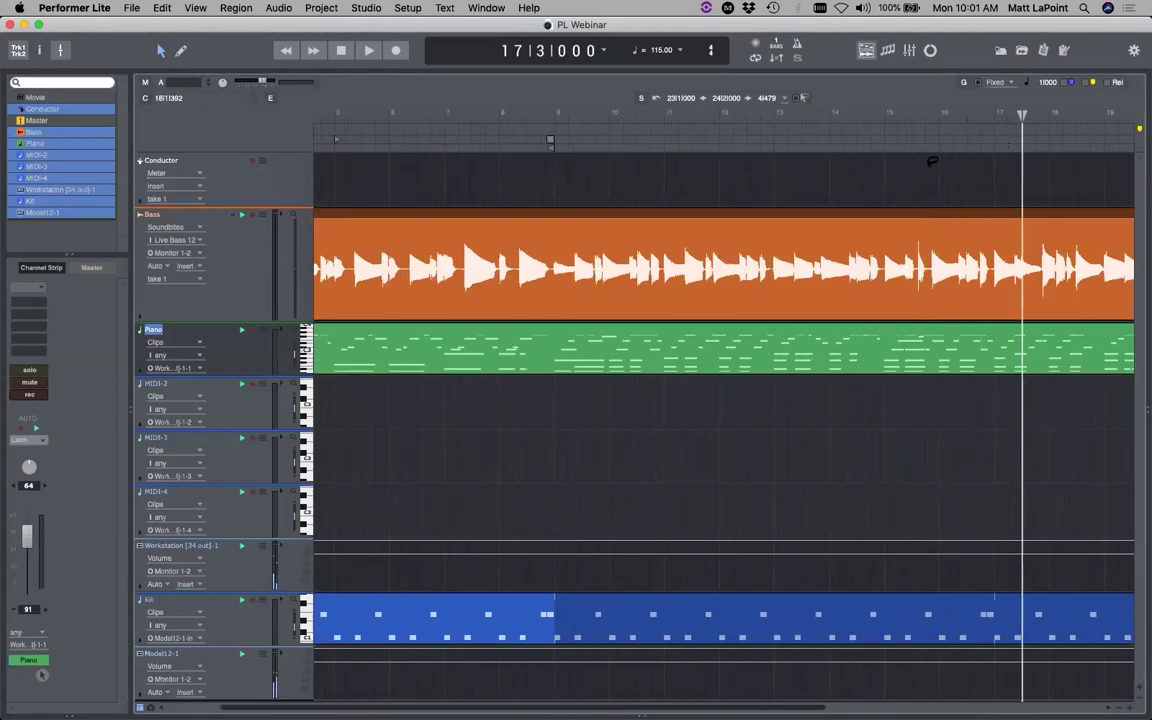
drag(882, 236, 892, 245)
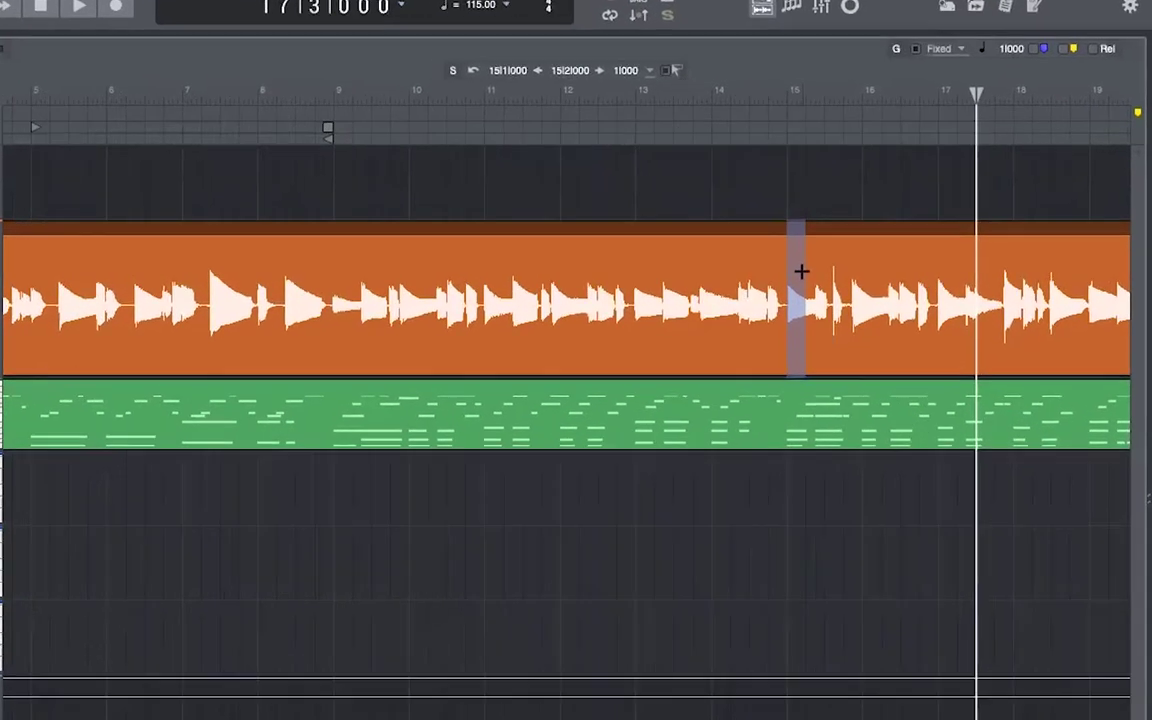
drag(803, 272, 840, 260)
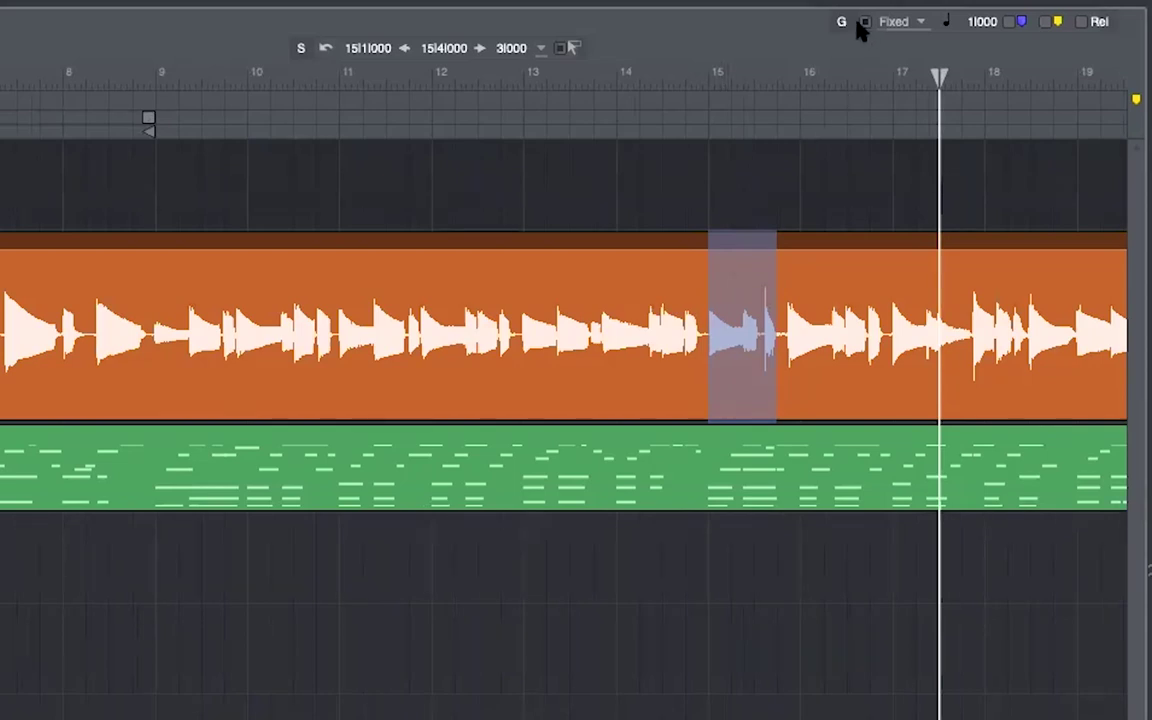
drag(690, 335, 164, 337)
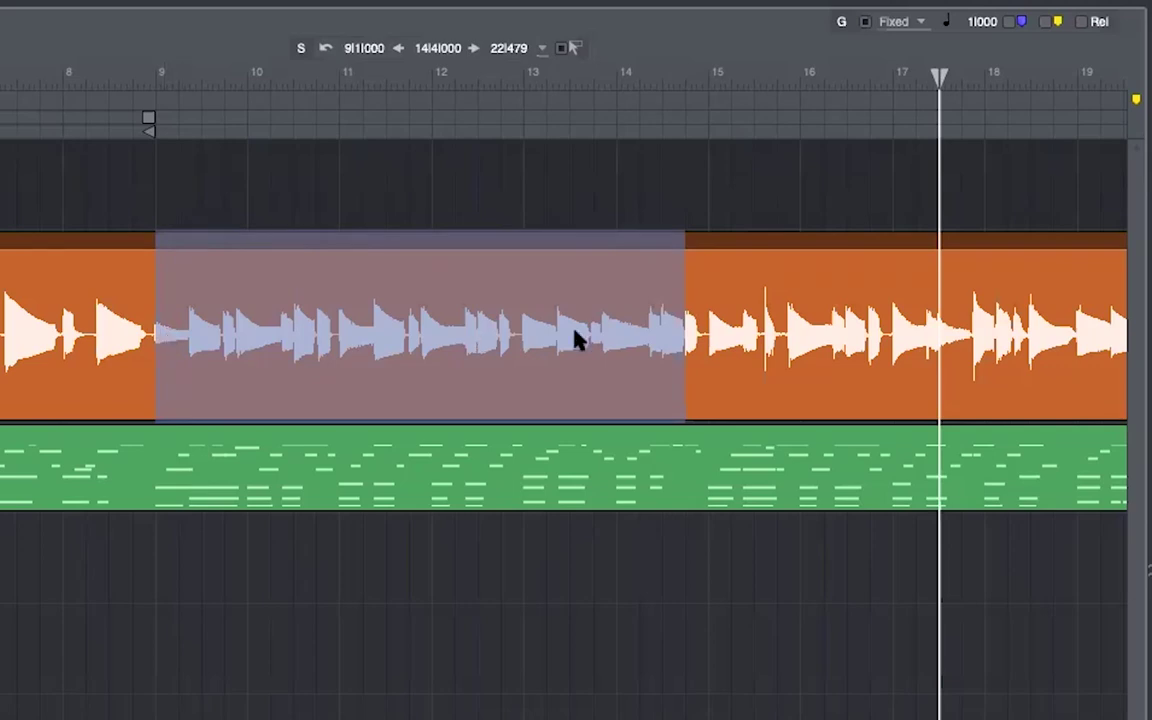
Replace the Bass audio at 9|1|000 to 9|4|000 with a copy of the passage from 15|1|000 to 15|4|000, and play the edit
drag(705, 318, 769, 303)
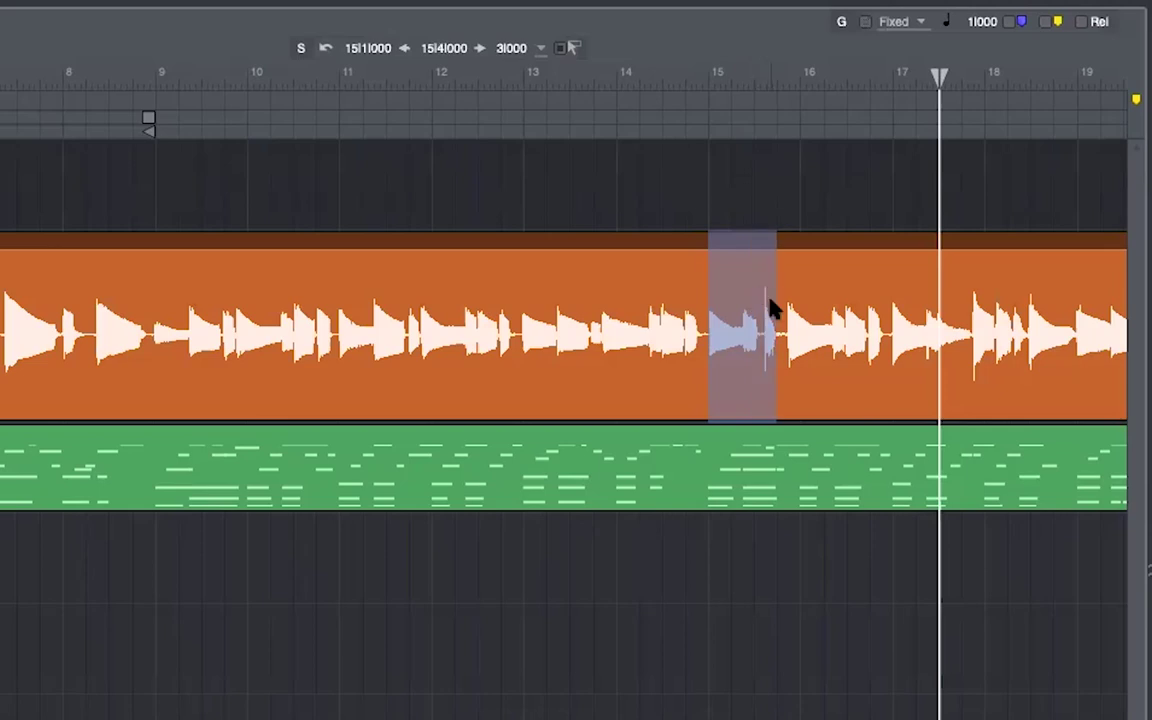
drag(158, 284, 217, 289)
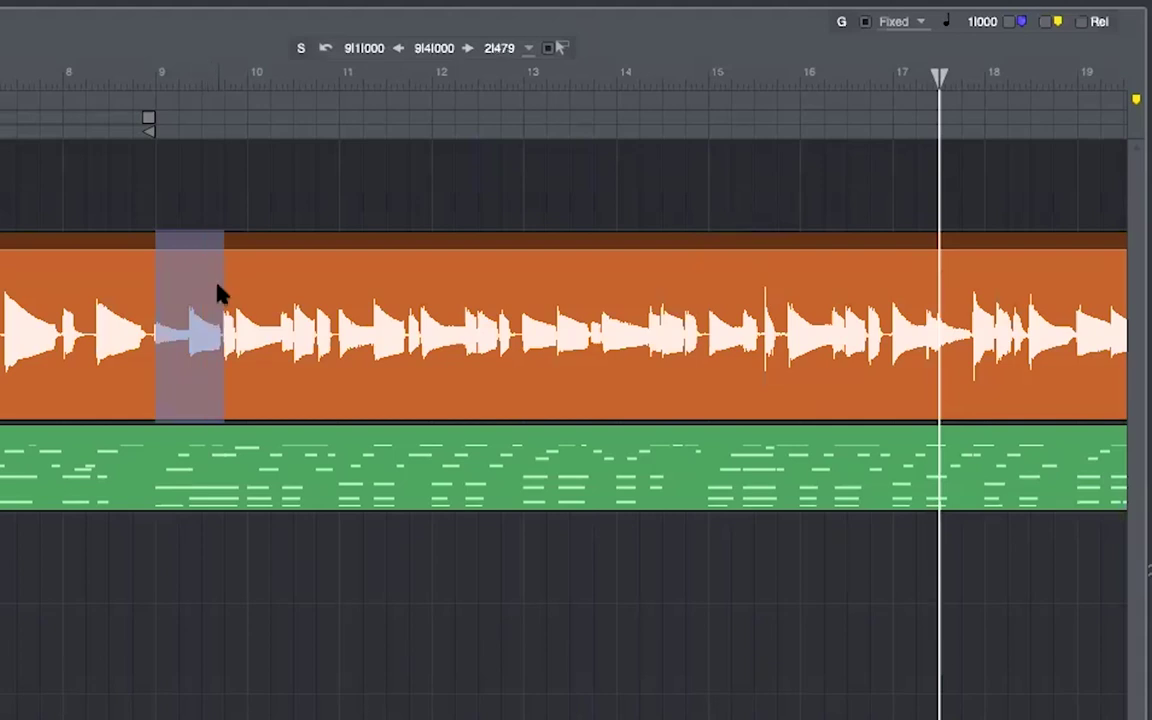
key(ctrl+alt+x)
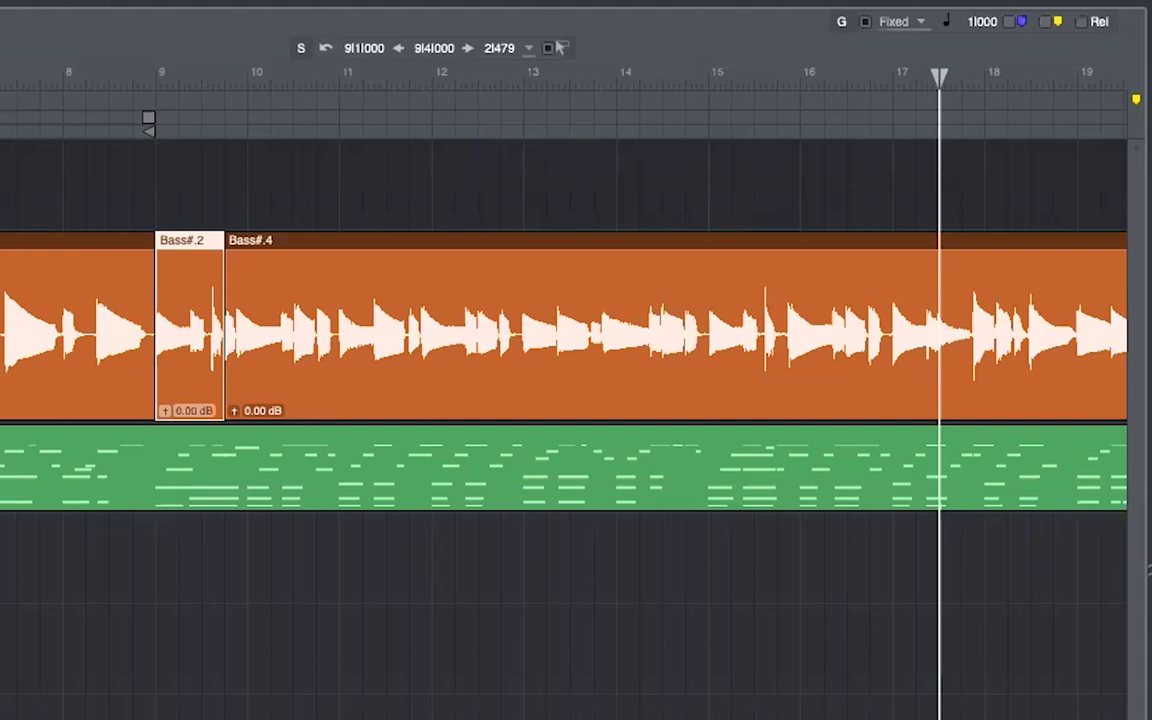
key(space)
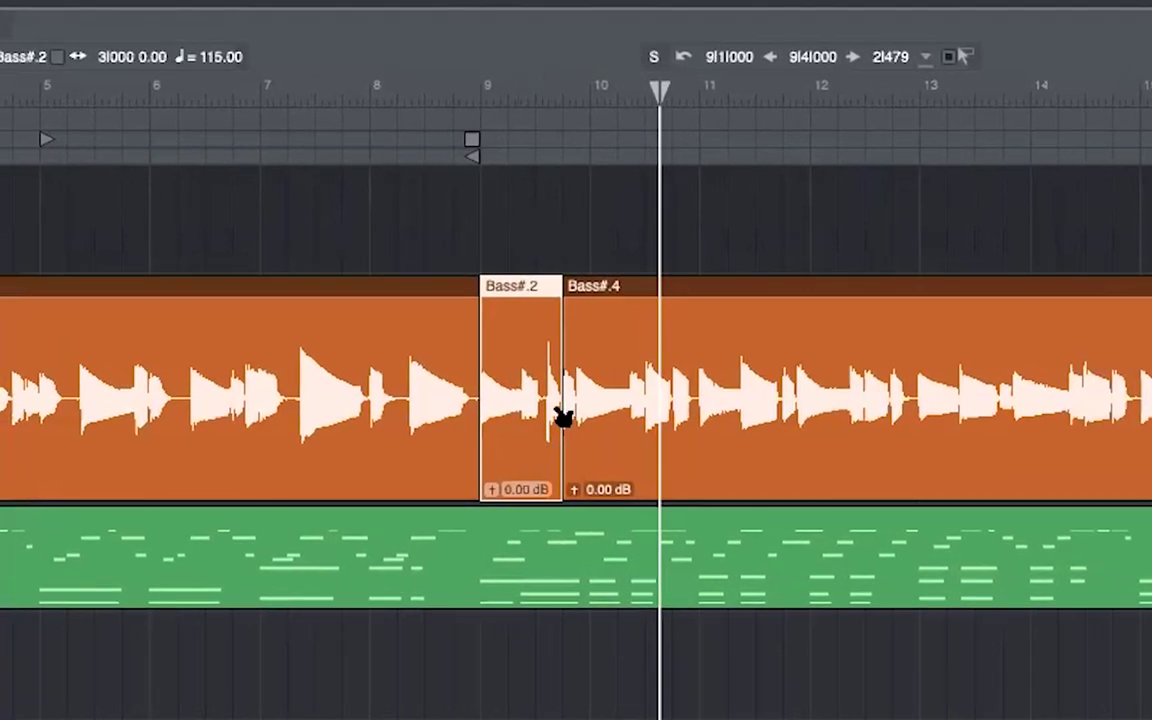
Shorten the pasted Bass passage at measure 9 so it covers only its first note, and listen to the transition
drag(568, 394, 513, 431)
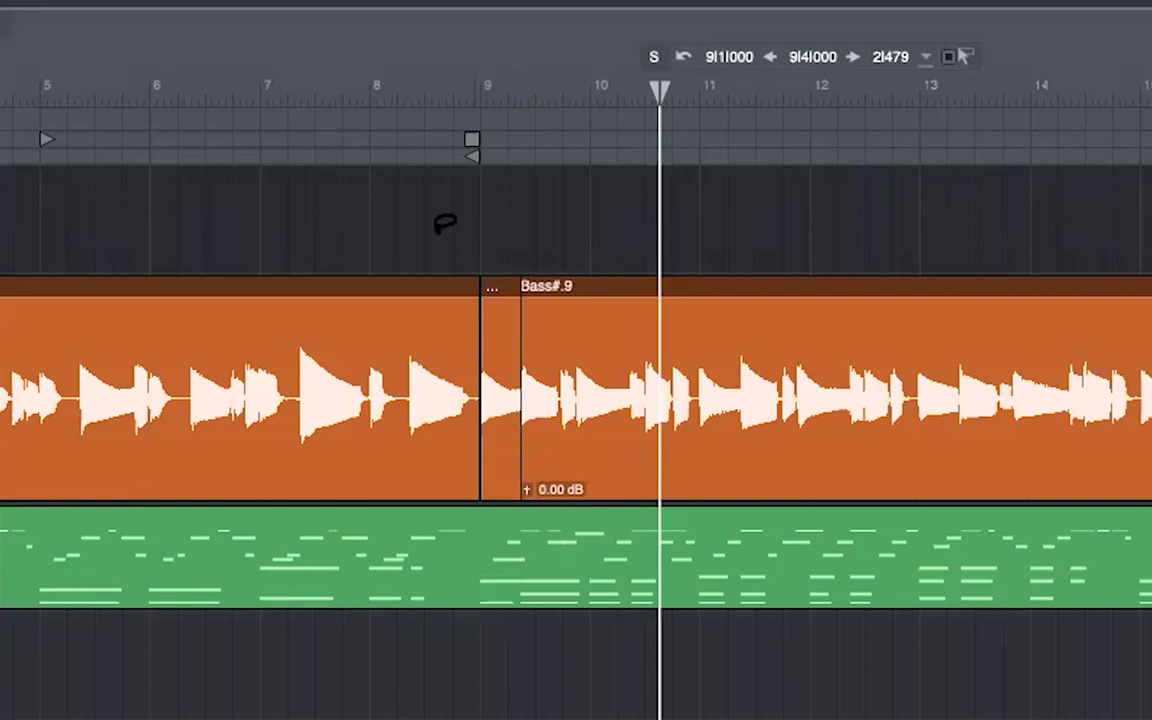
click(376, 85)
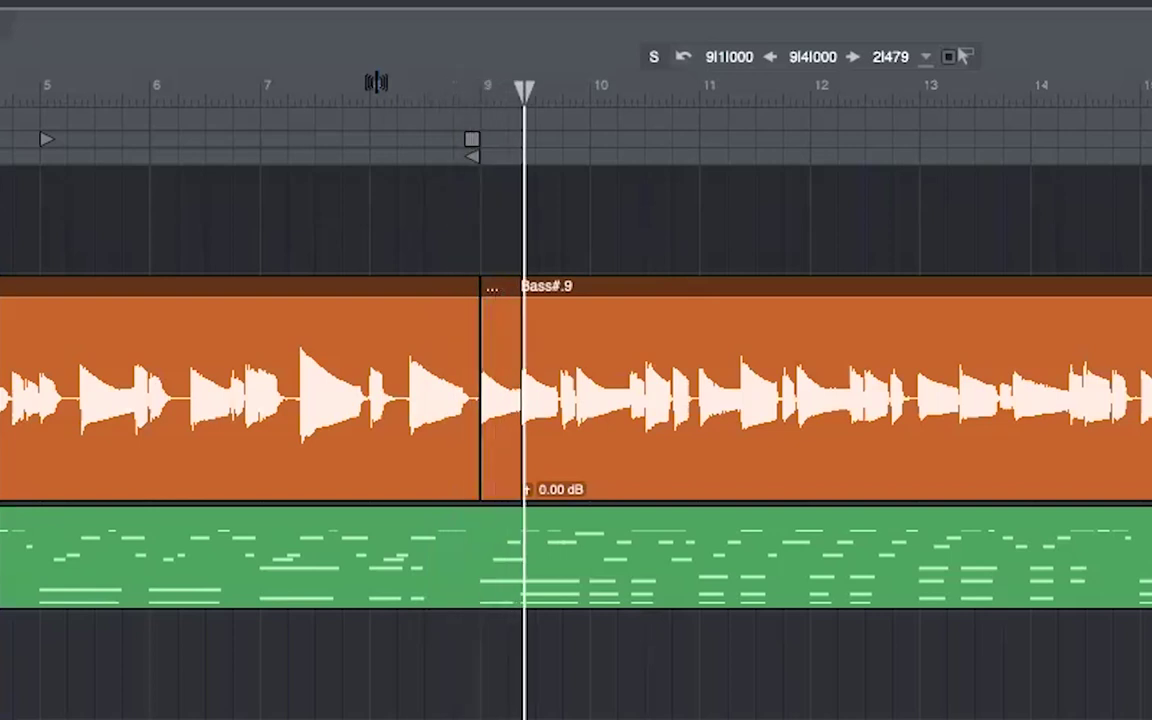
key(space)
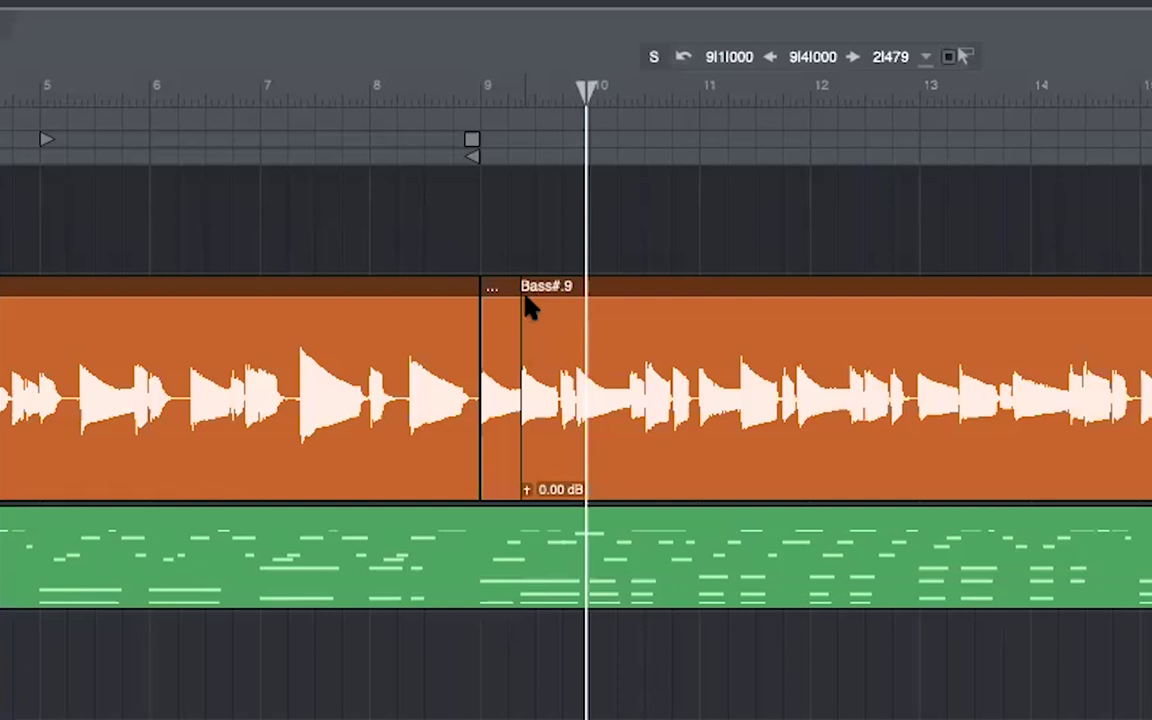
Try shifting the shared edge after the replaced Bass note earlier, and move it back to the start of the following note
drag(548, 90, 490, 325)
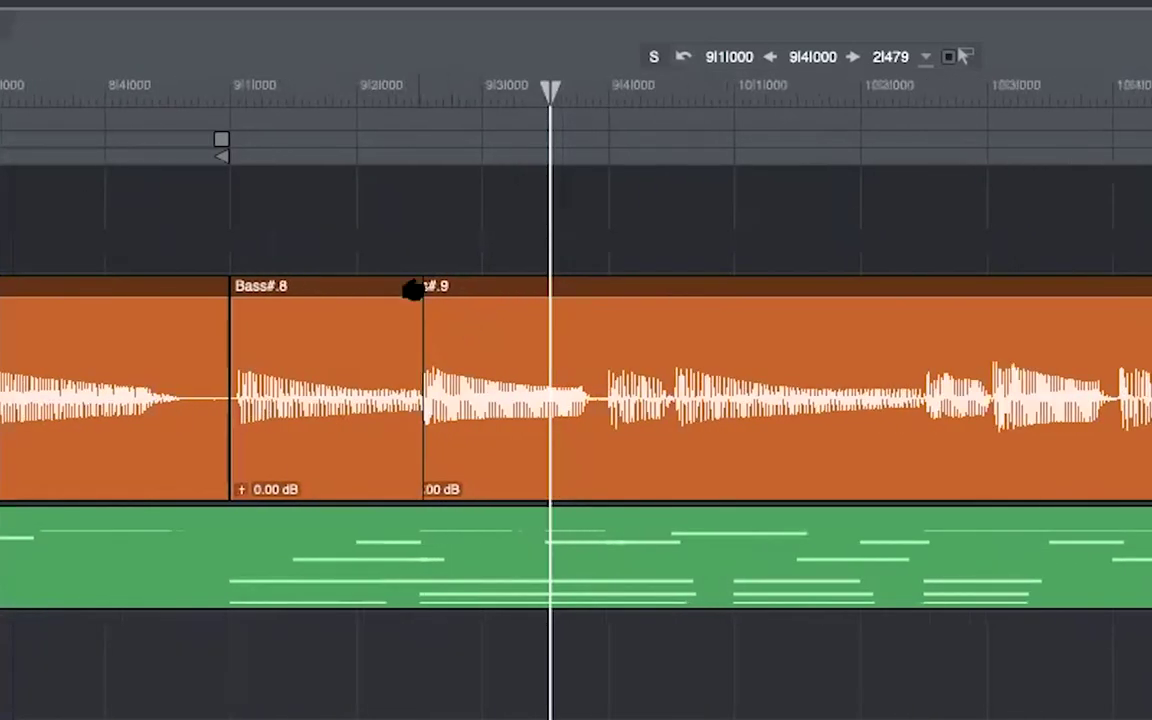
click(660, 390)
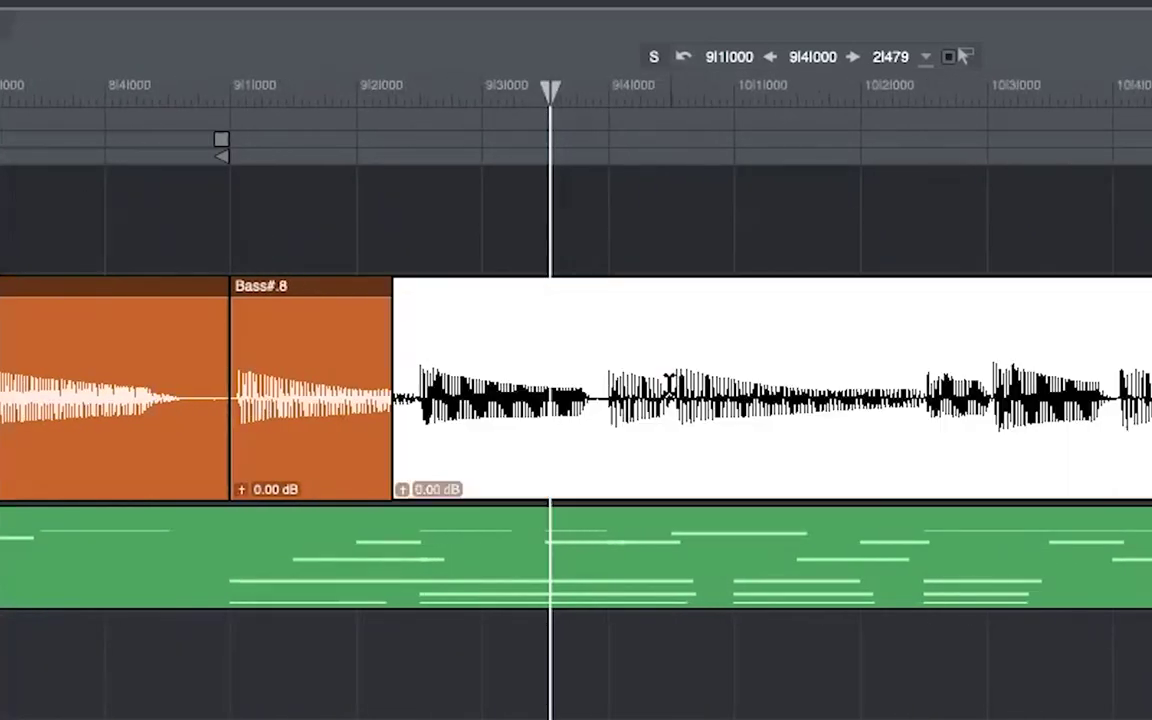
drag(392, 365, 418, 365)
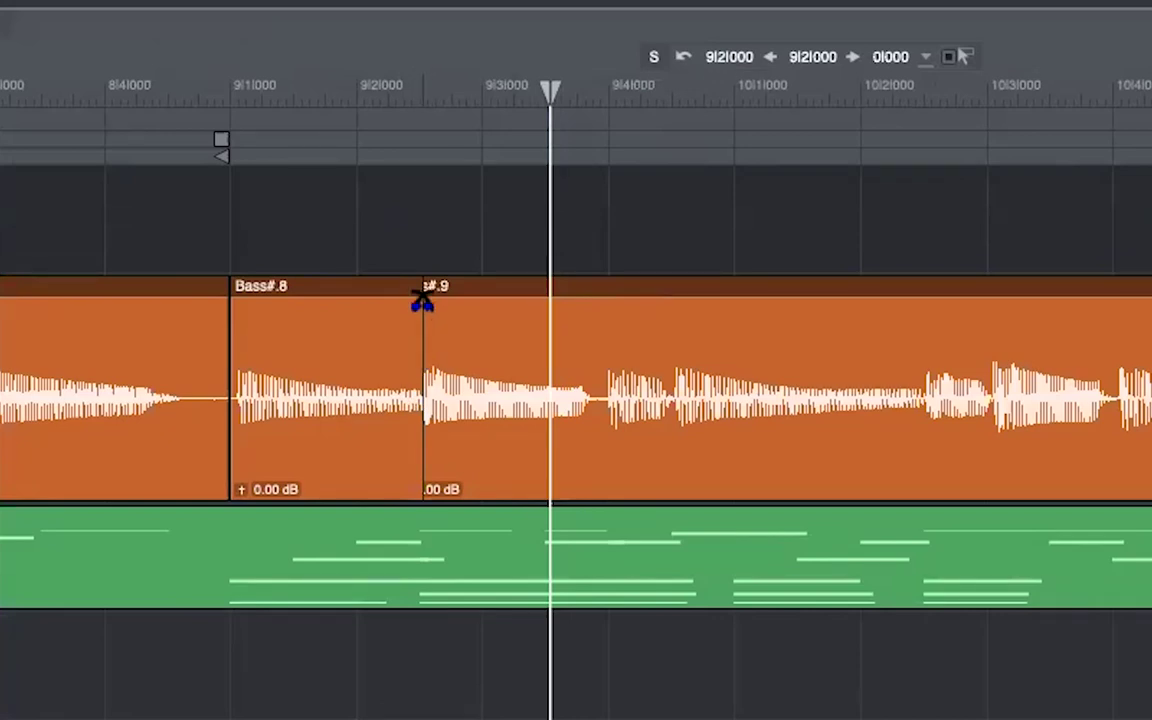
Add crossfades at both edges of the replaced Bass note in measure 9 and play back the result
drag(422, 311, 413, 313)
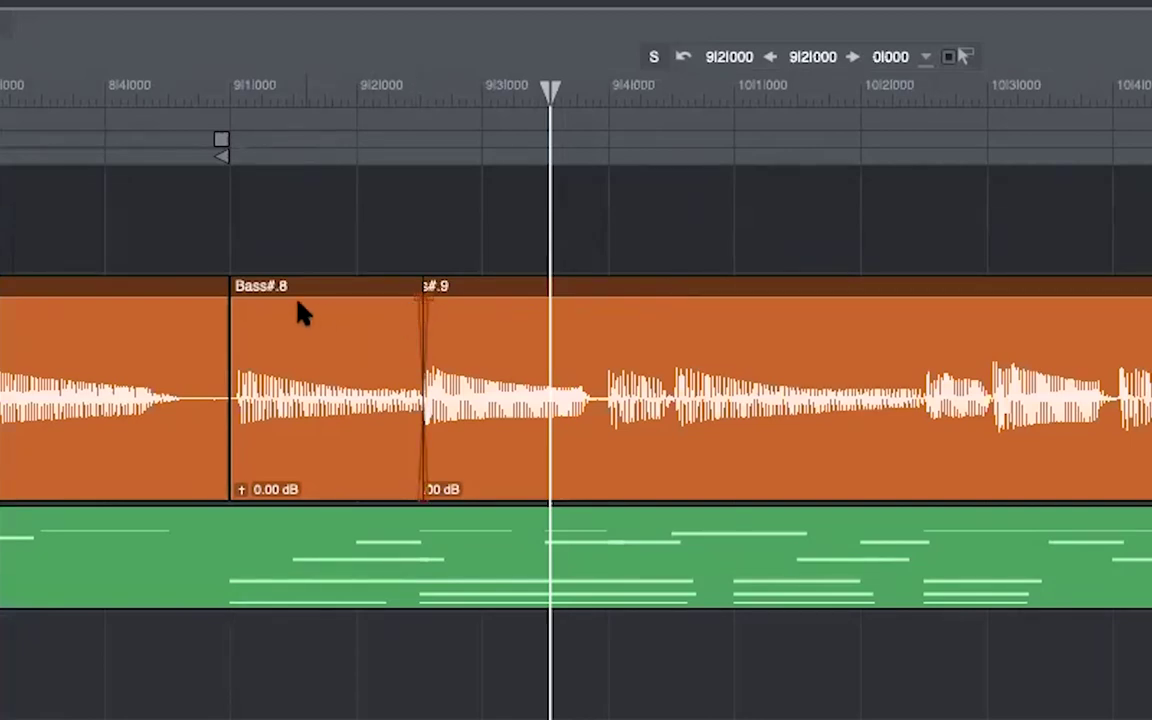
click(234, 305)
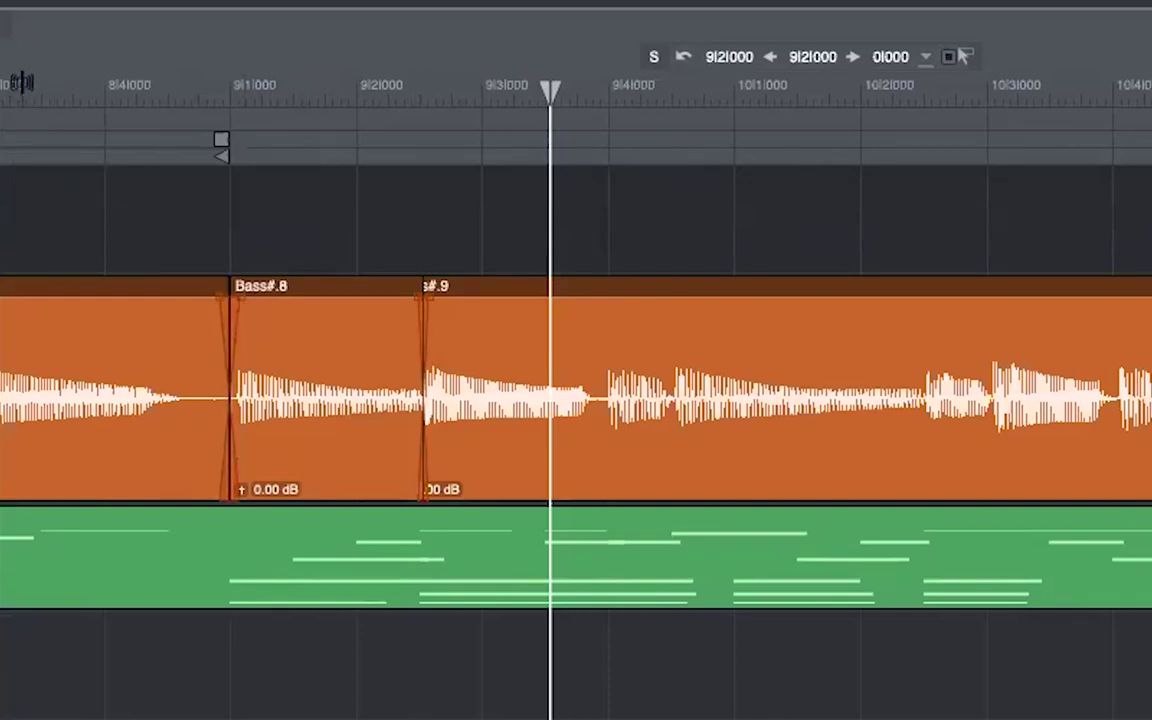
click(22, 84)
key(space)
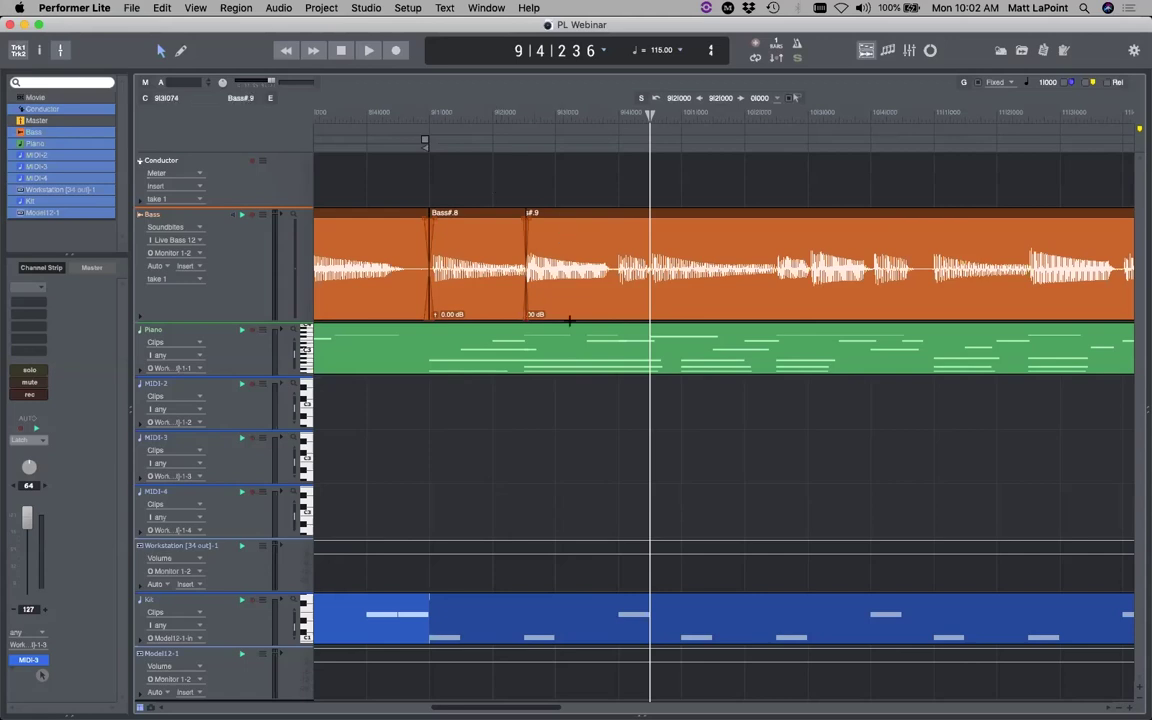
Remove the silent tail of the Bass recording from 23|1|000 onward so it ends with the Piano clip
scroll(900, 694, right, 10)
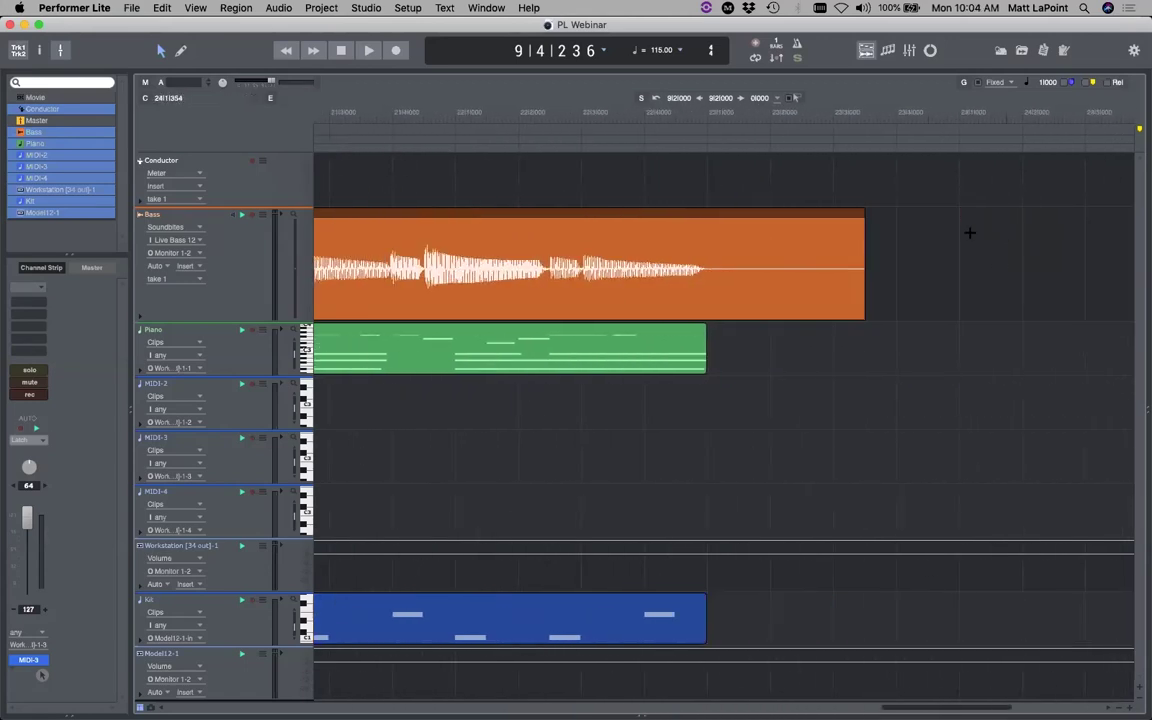
drag(969, 232, 722, 279)
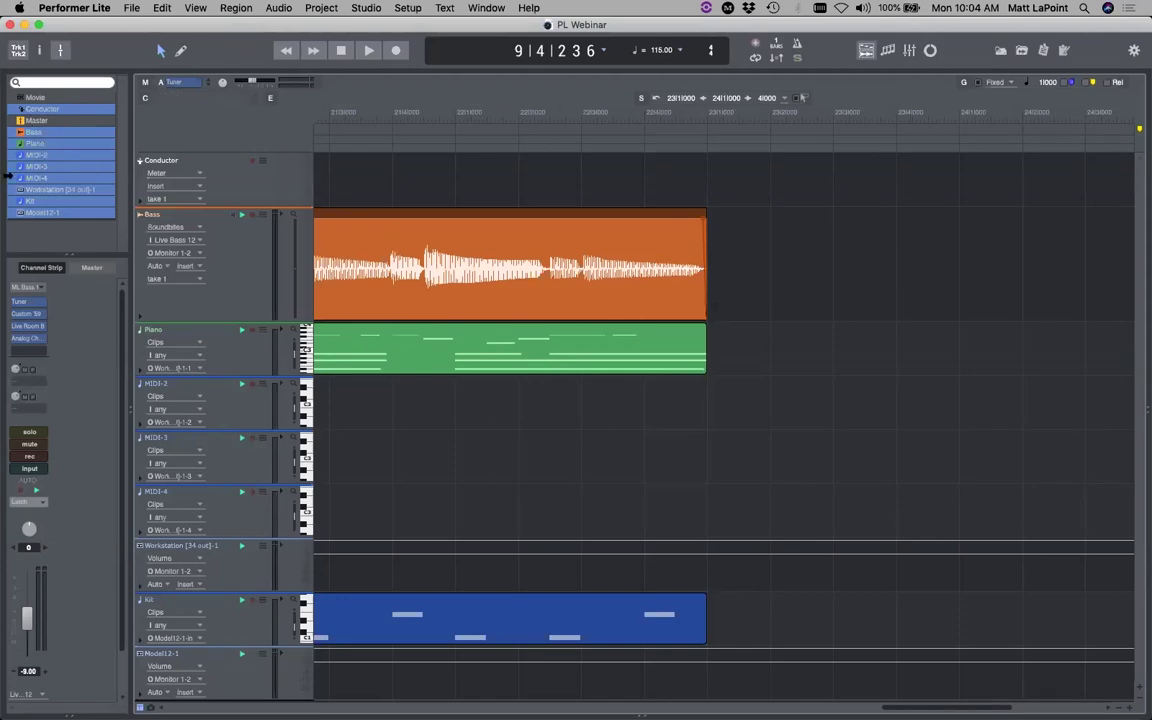
Try hiding the Conductor track, show it again, and view the data types it can display
click(65, 110)
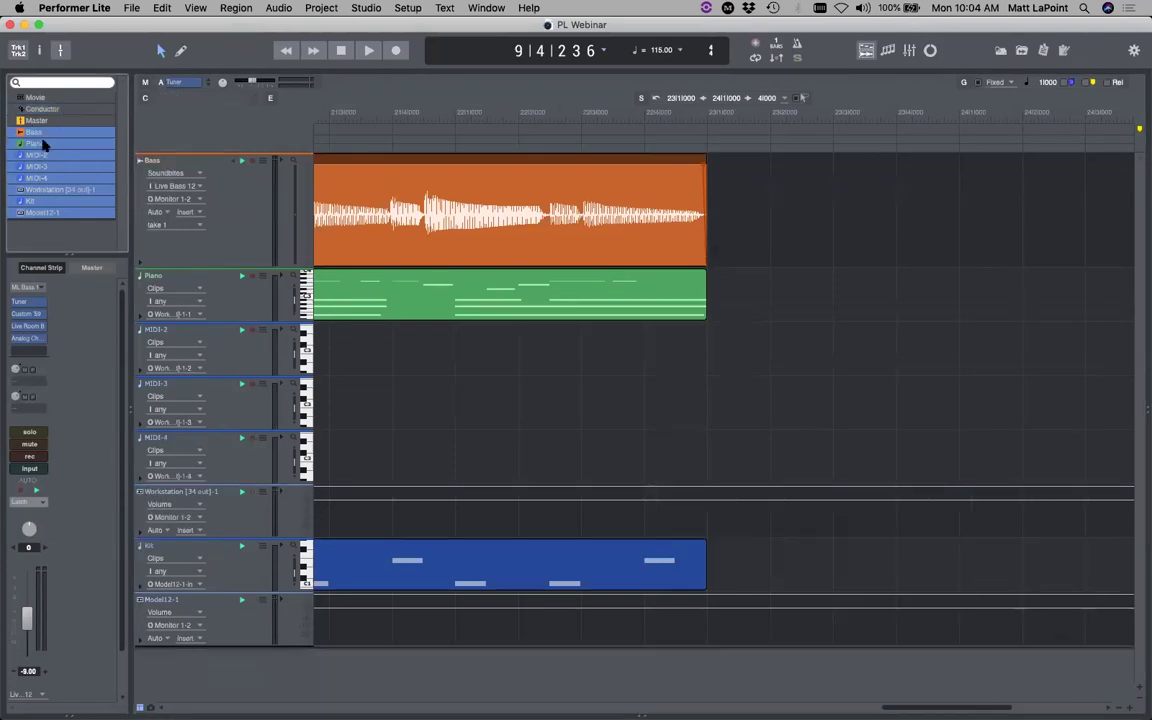
click(66, 108)
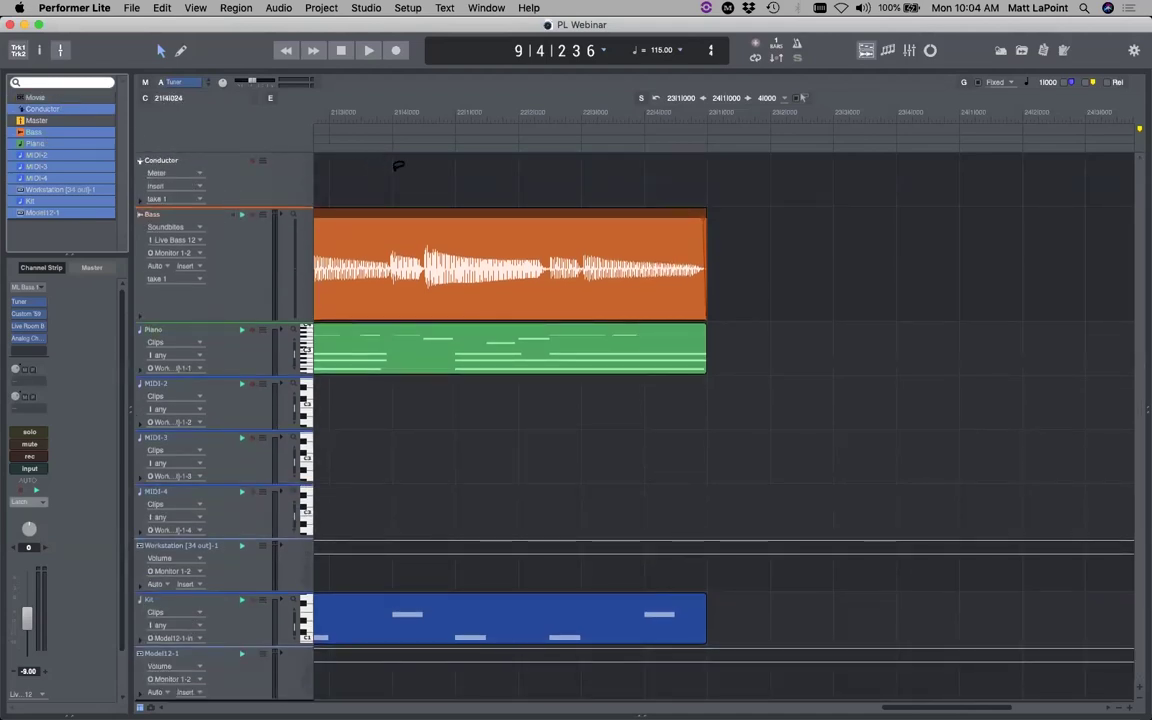
click(195, 174)
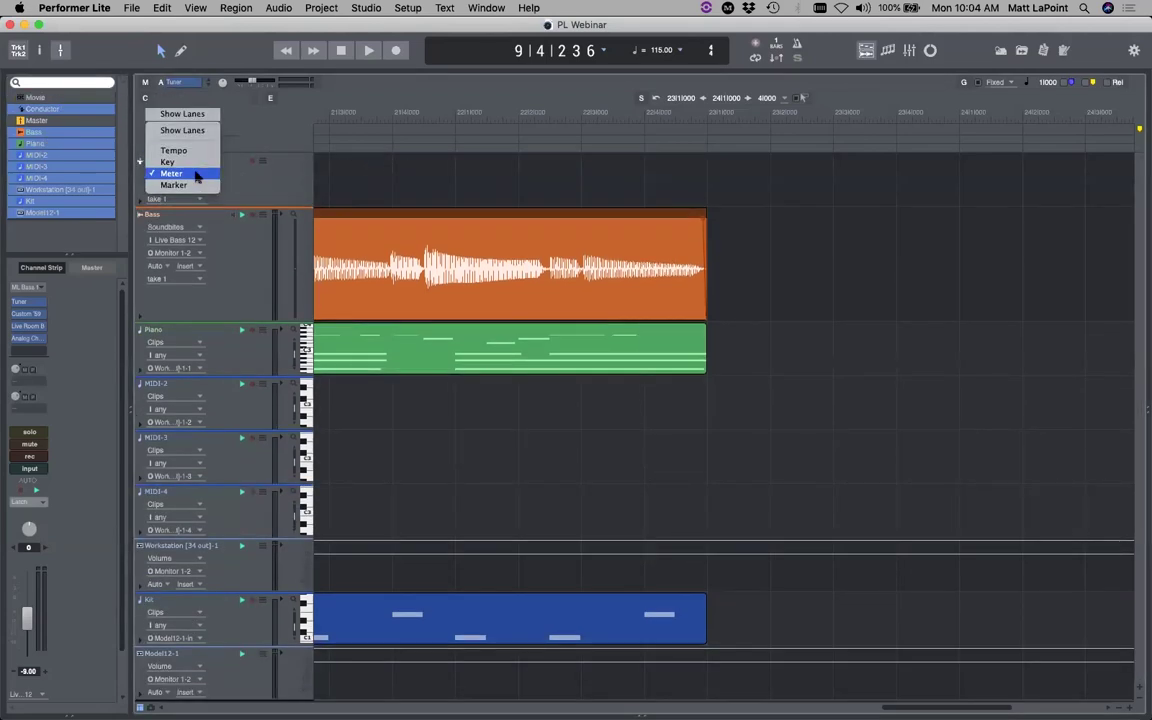
click(298, 151)
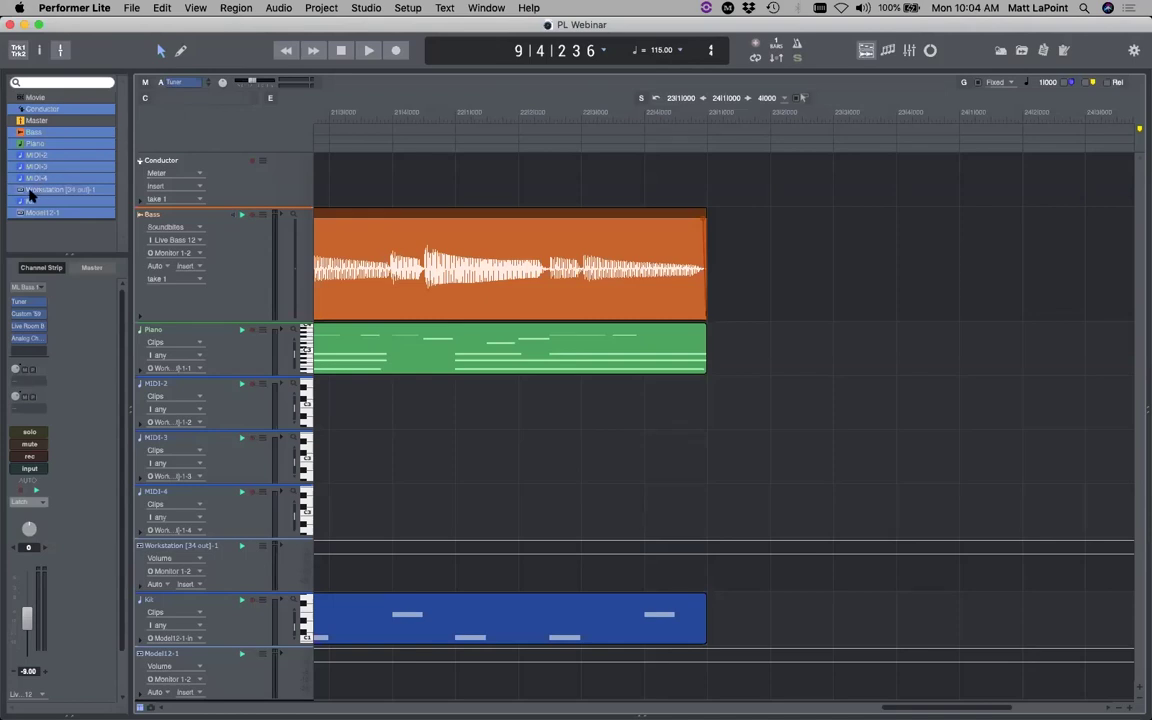
Hide the Workstation, Model12-1 and Conductor tracks and give all the remaining tracks the same height
click(58, 191)
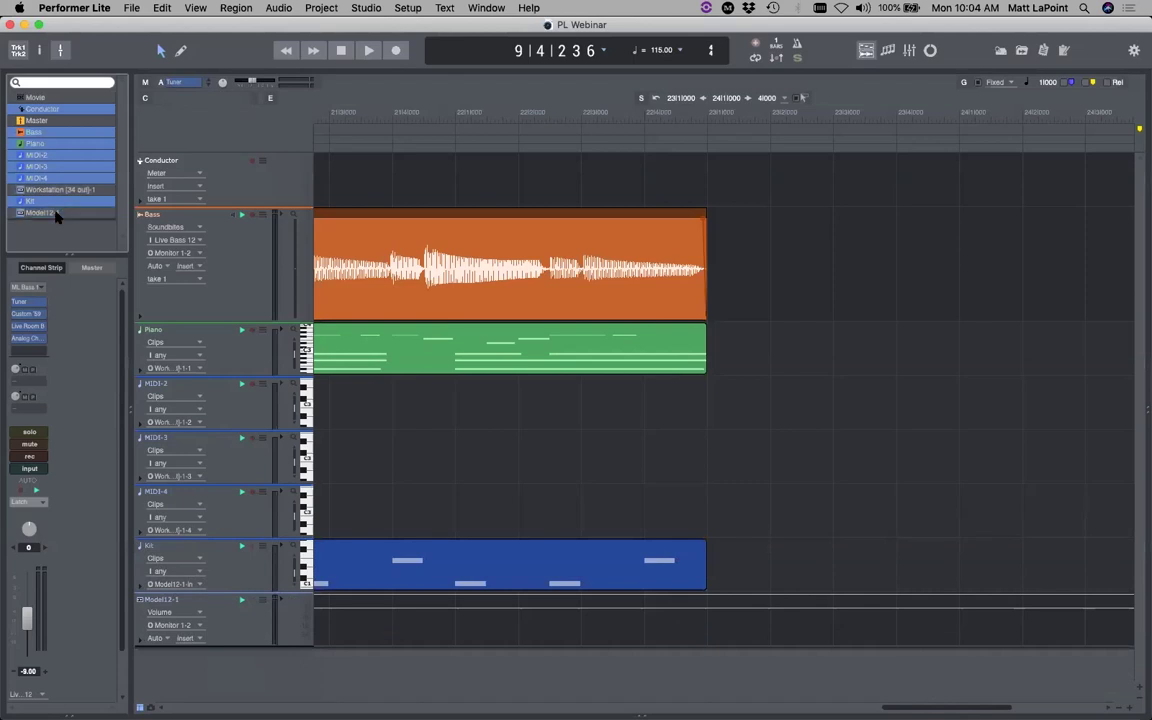
click(55, 108)
drag(205, 240, 268, 234)
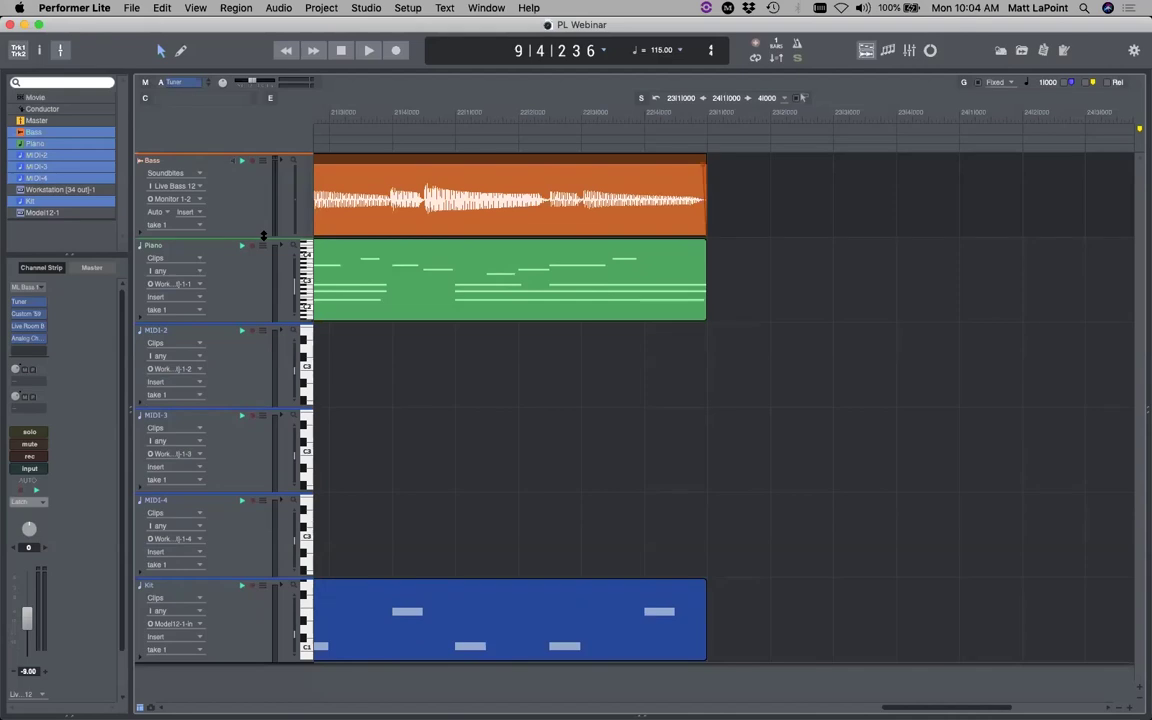
Rewind to the start, fit the whole song in view, make all tracks shorter, and save the project
key(Home)
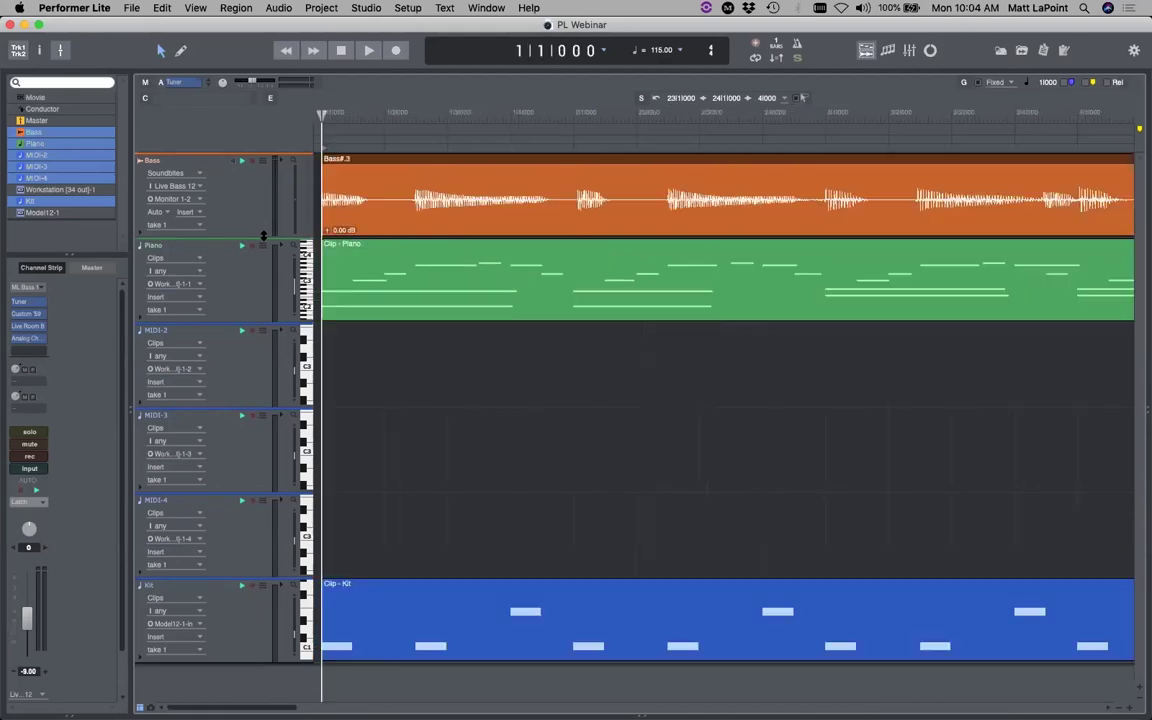
key(super+bracketleft)
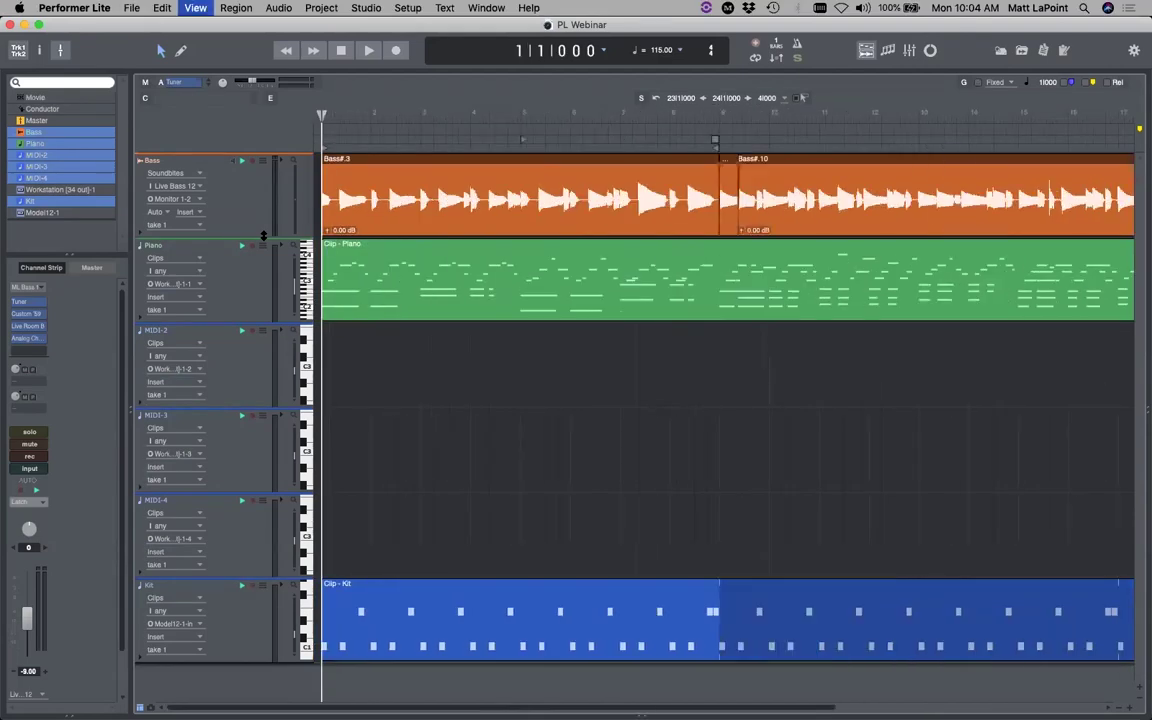
key(super+s)
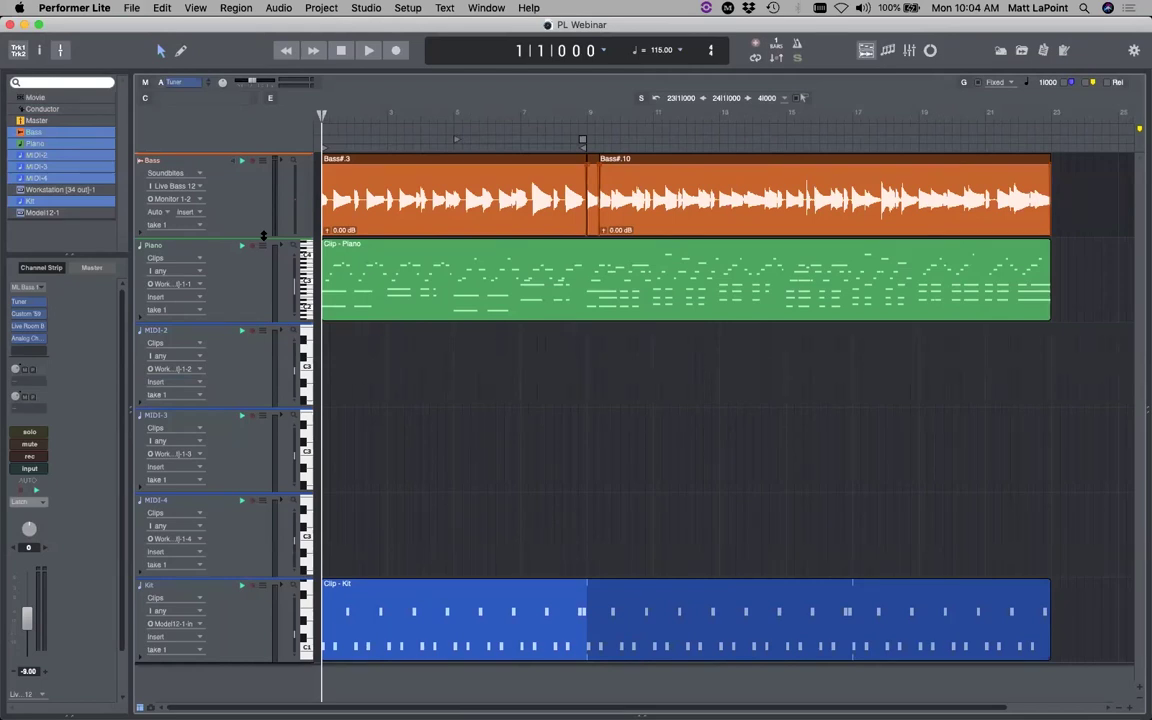
drag(264, 236, 266, 212)
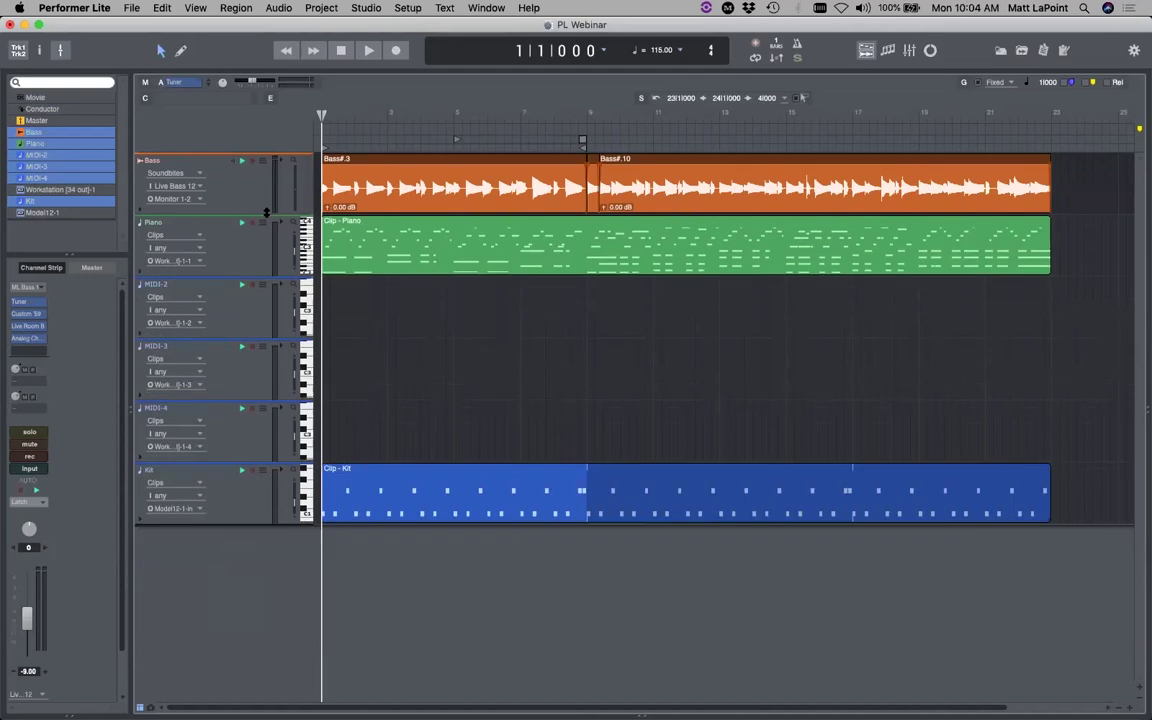
key(super+s)
Add one instrument track assigned to MOTU Proton (stereo), together with one MIDI track
click(321, 9)
mouse_move(340, 25)
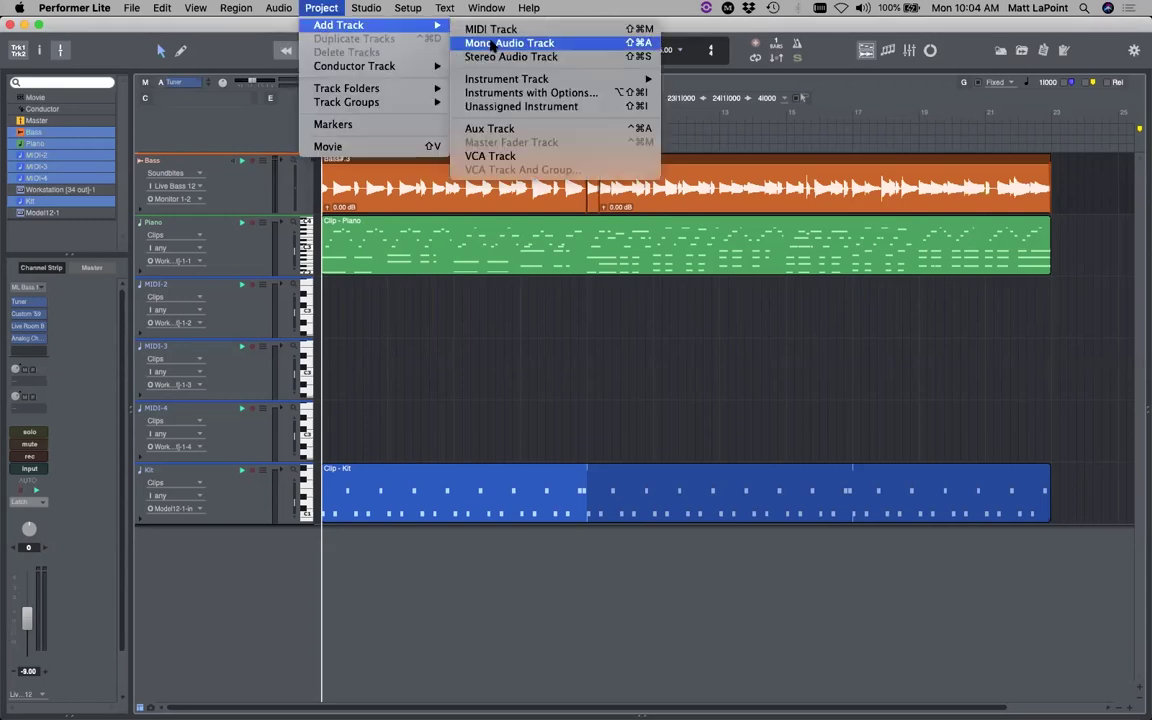
click(562, 93)
click(540, 256)
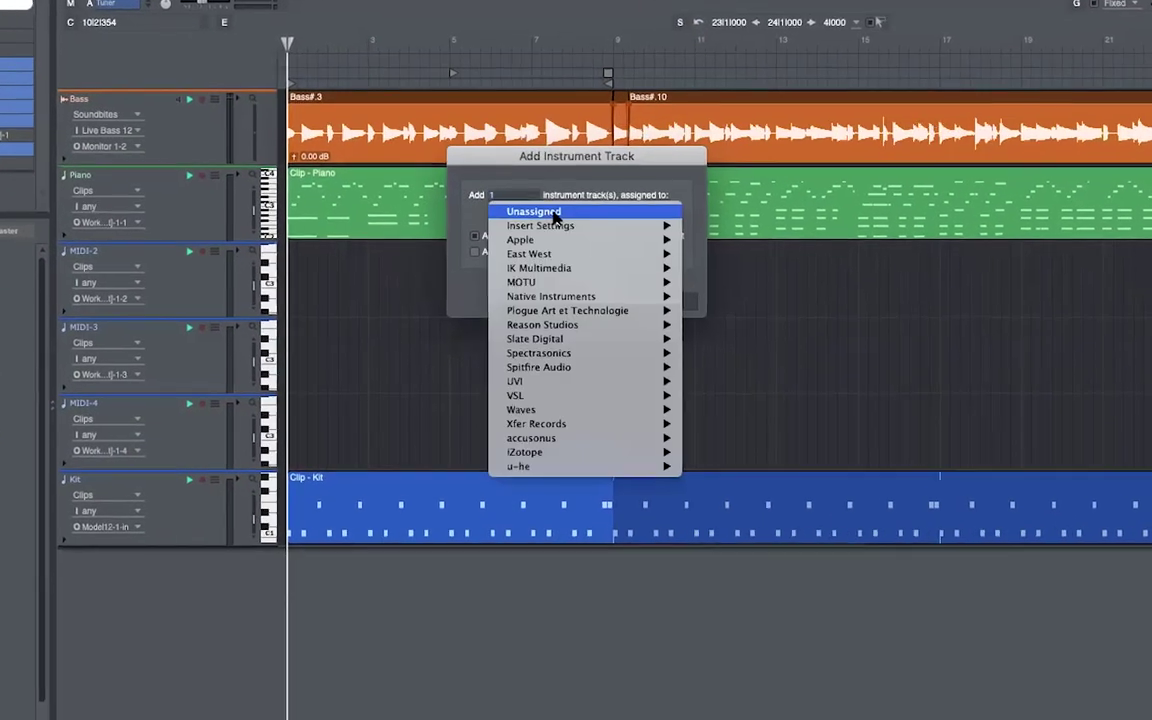
mouse_move(638, 283)
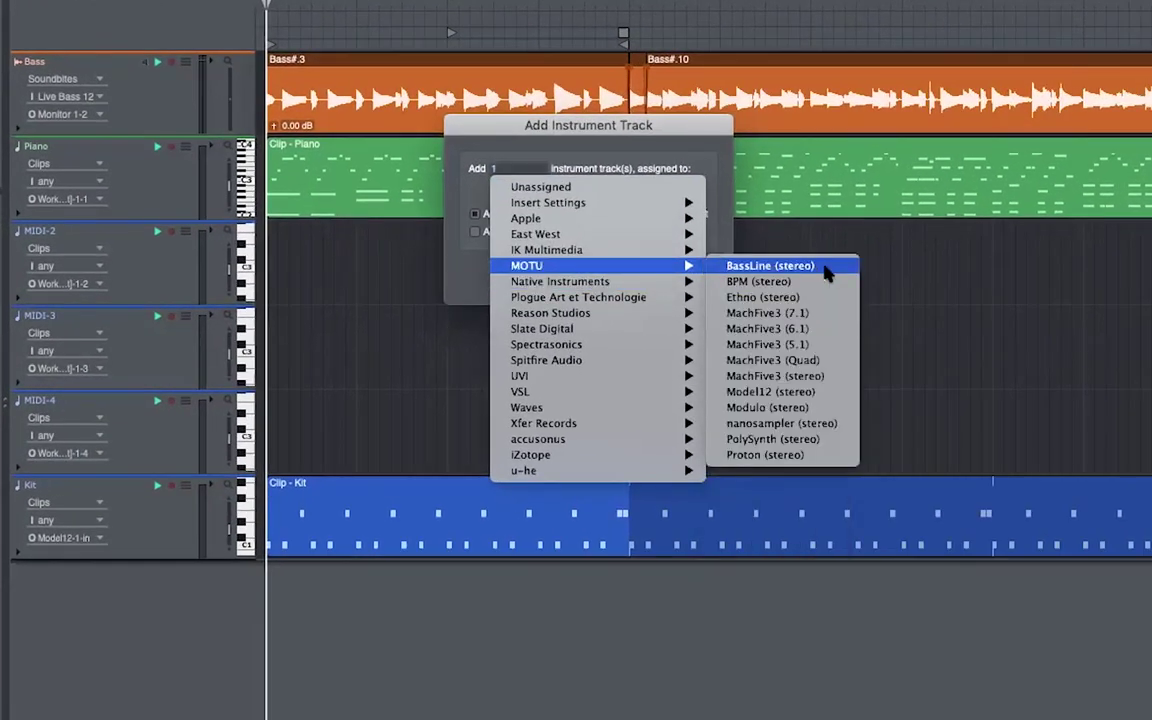
click(800, 455)
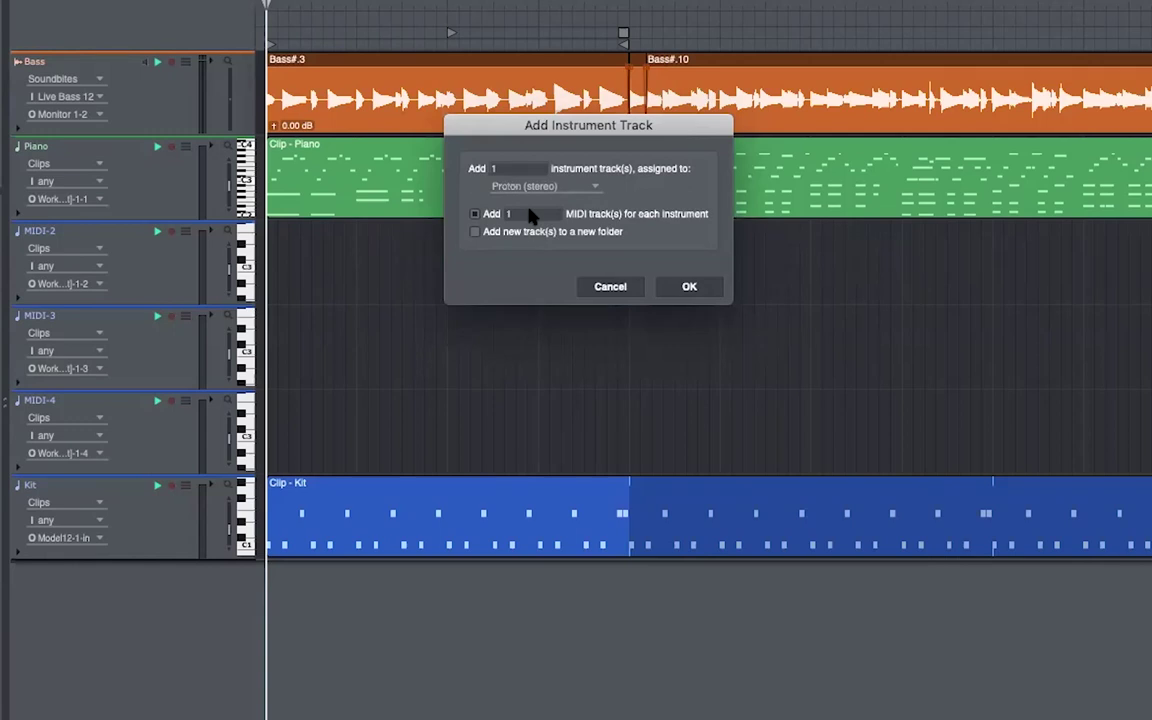
click(493, 216)
click(690, 287)
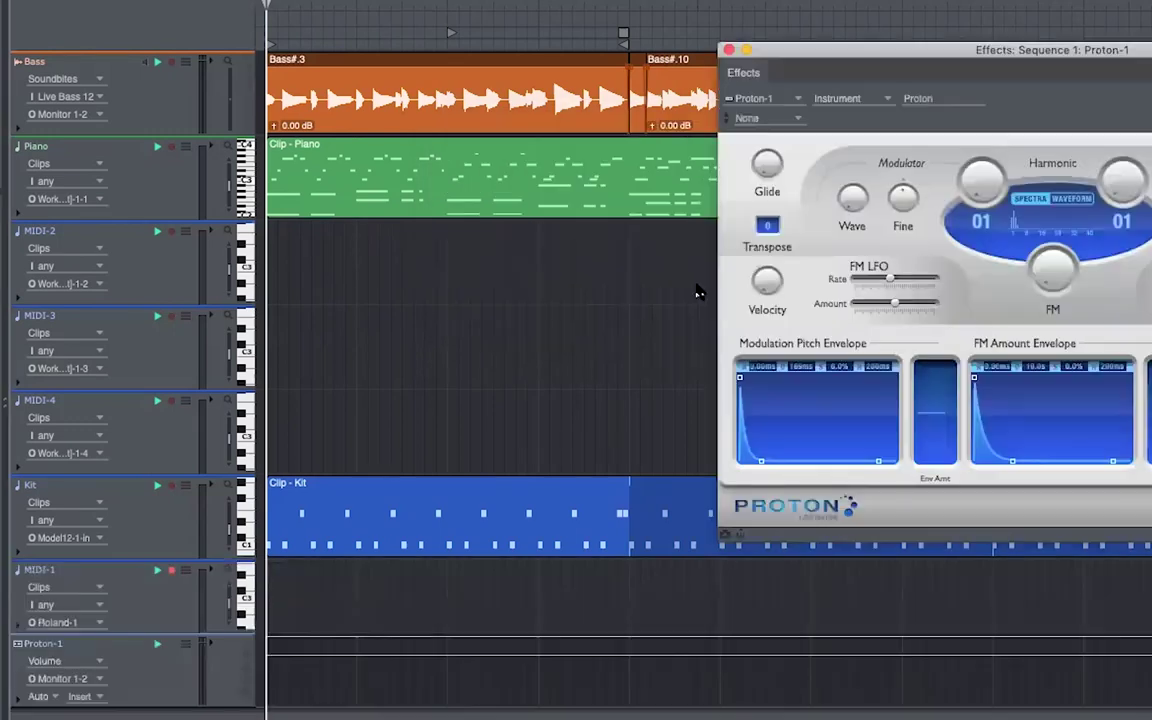
Move the Proton window fully into view and browse its preset categories, including the Norlander presets
drag(929, 50, 646, 34)
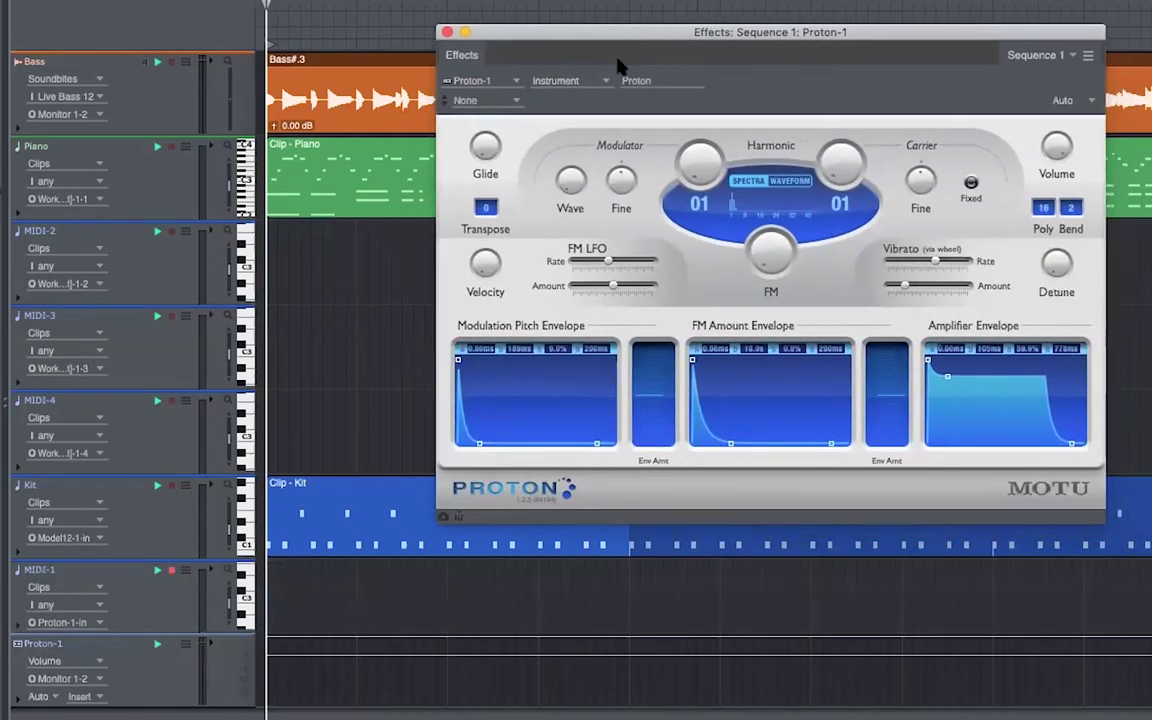
click(503, 104)
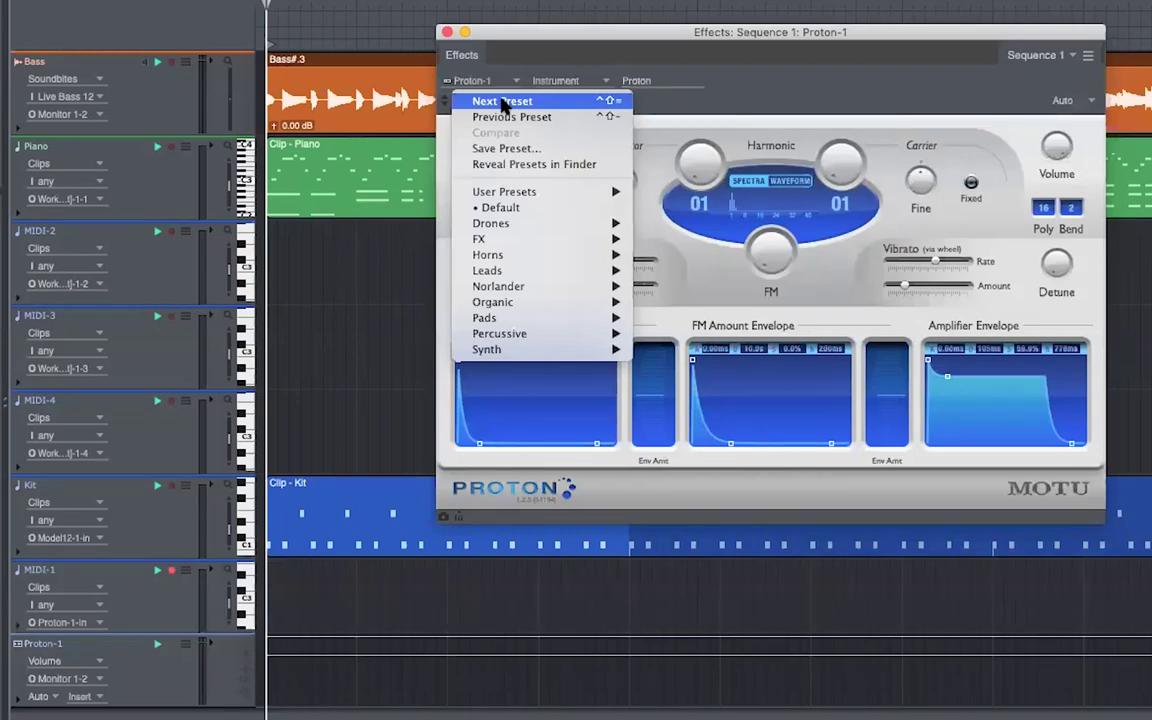
click(733, 46)
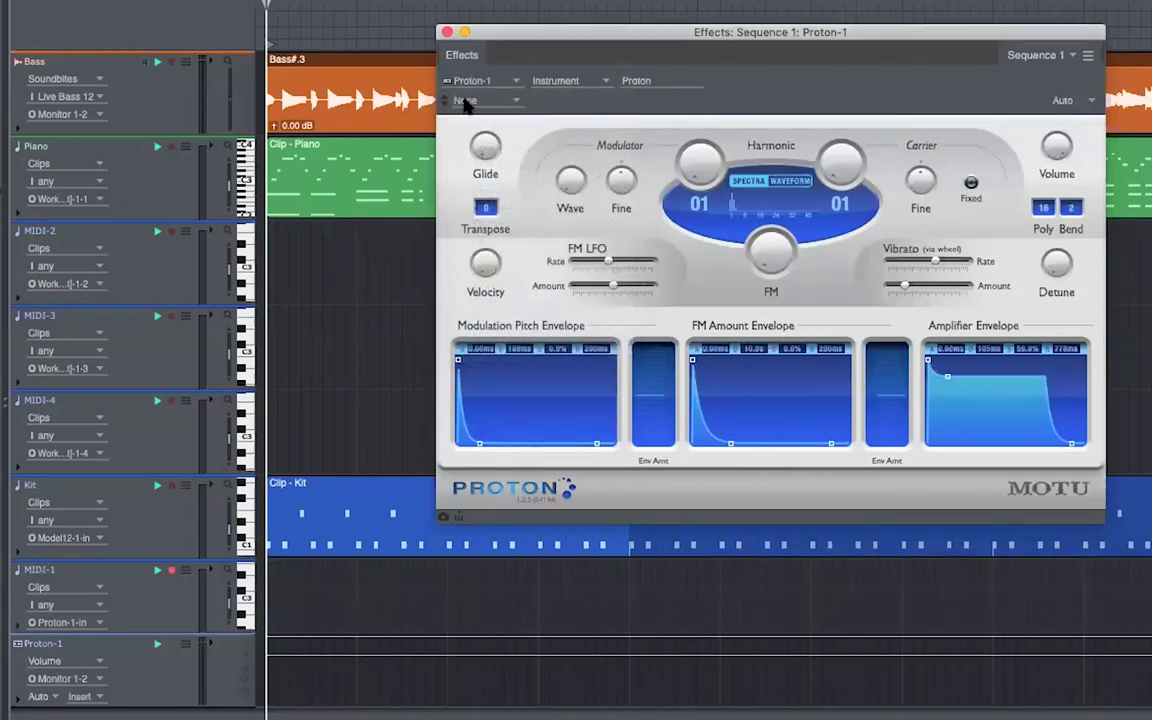
click(470, 103)
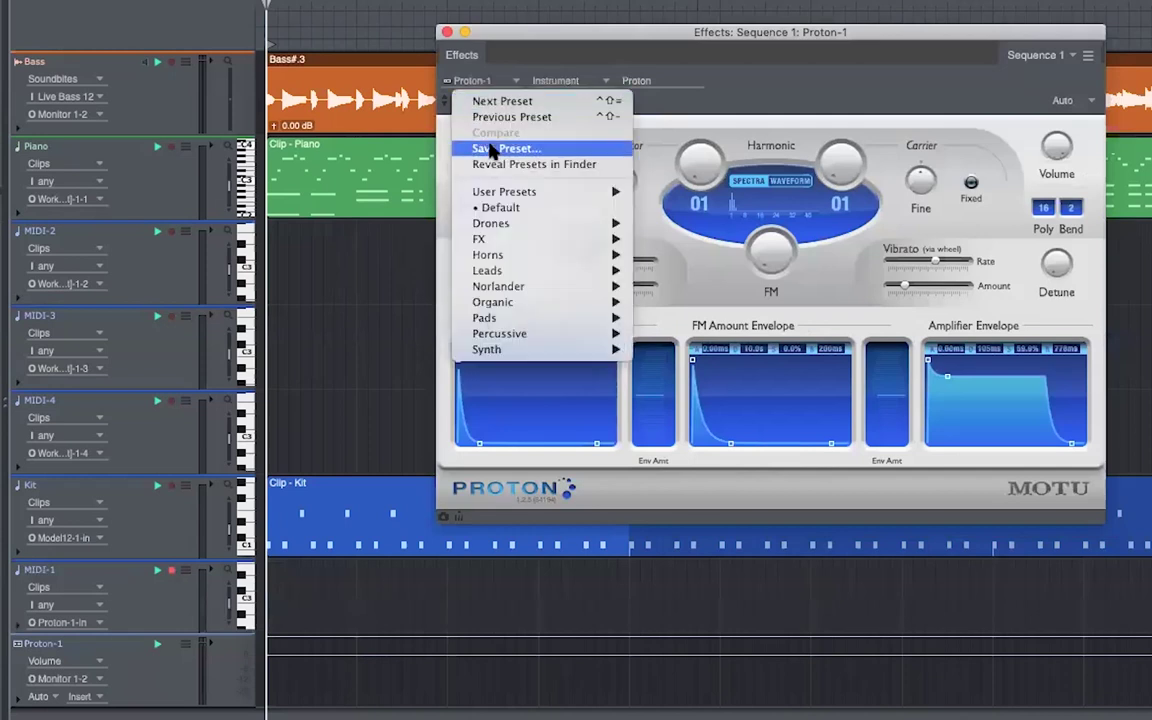
mouse_move(515, 287)
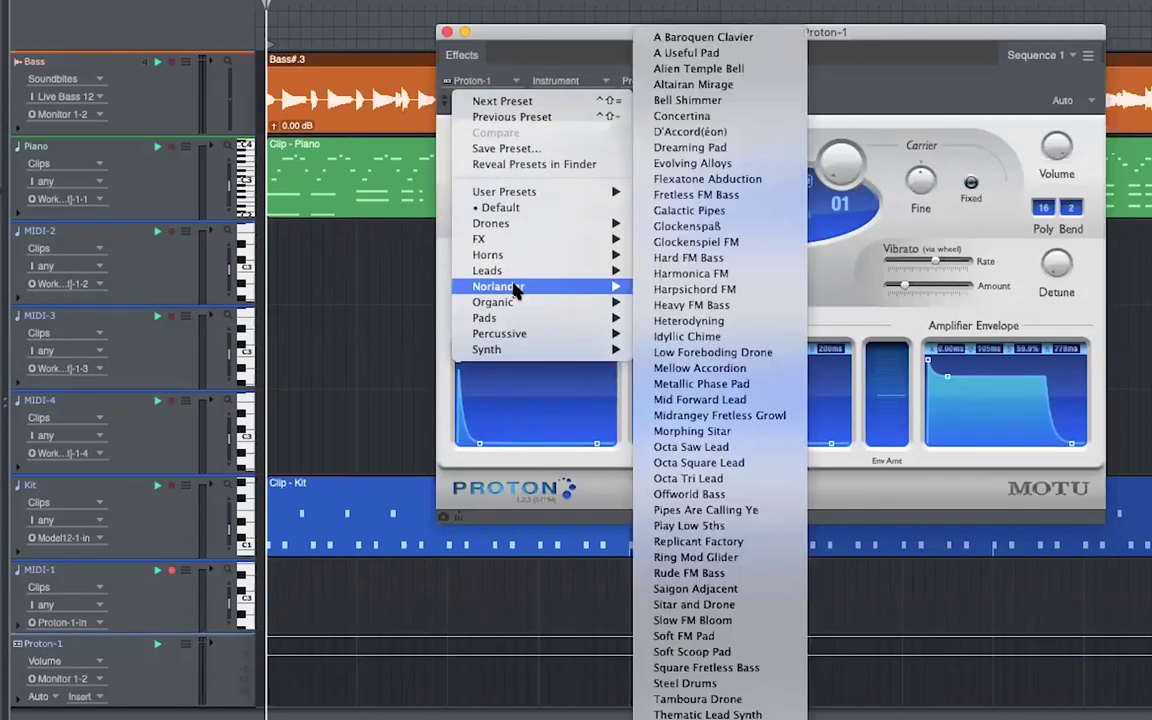
click(838, 263)
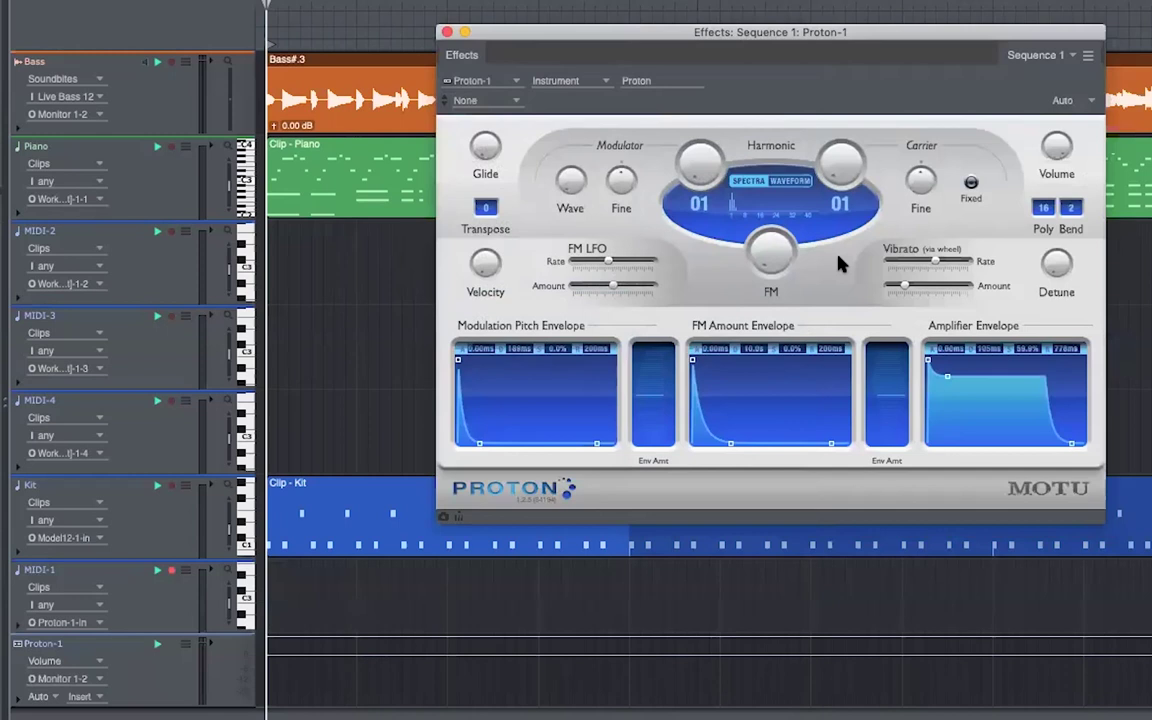
Load the Tears preset from the Pads category into Proton and close the instrument window
click(508, 101)
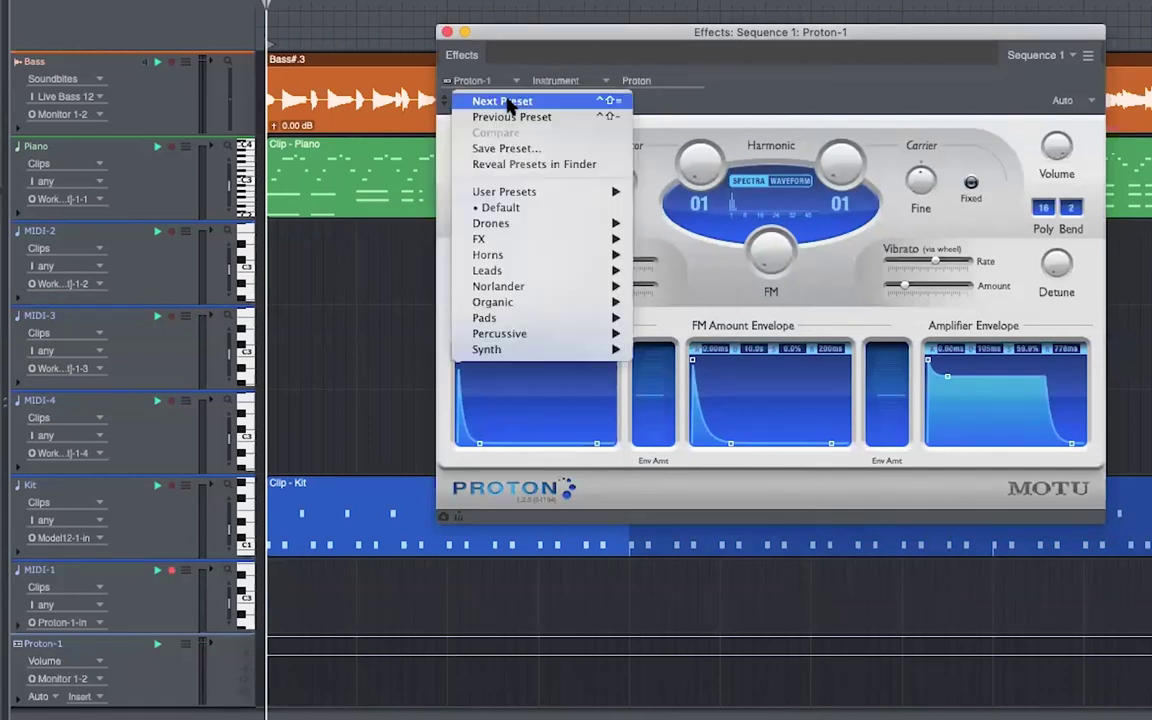
mouse_move(556, 318)
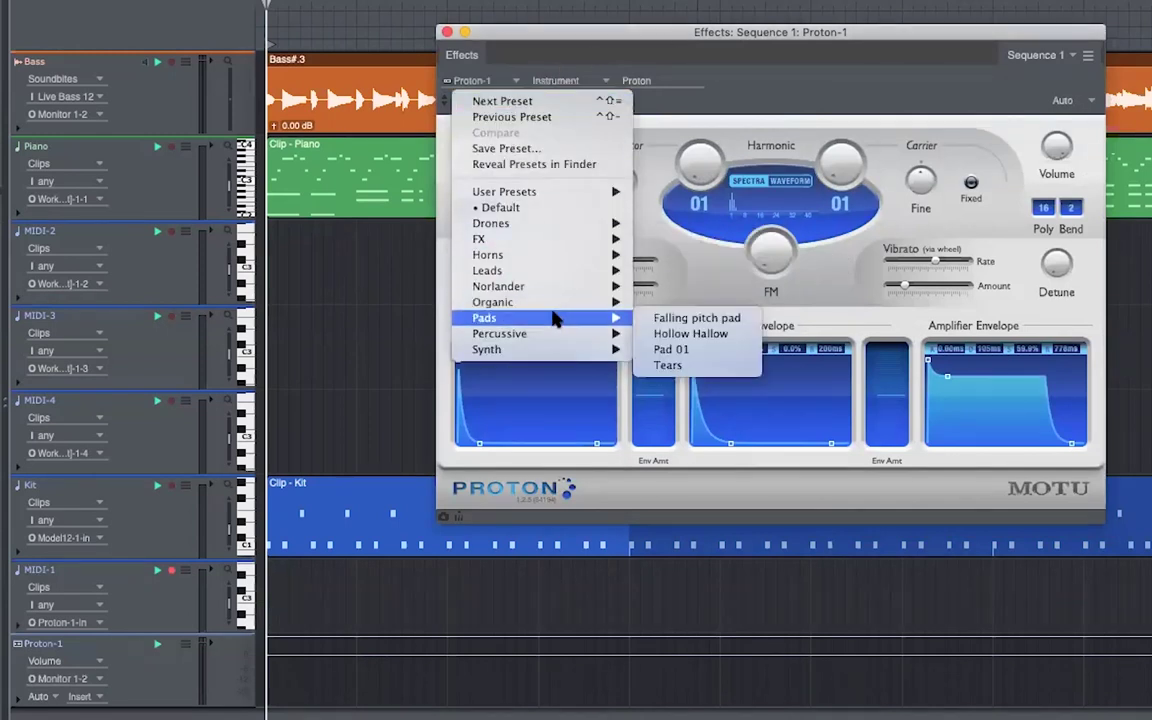
click(668, 365)
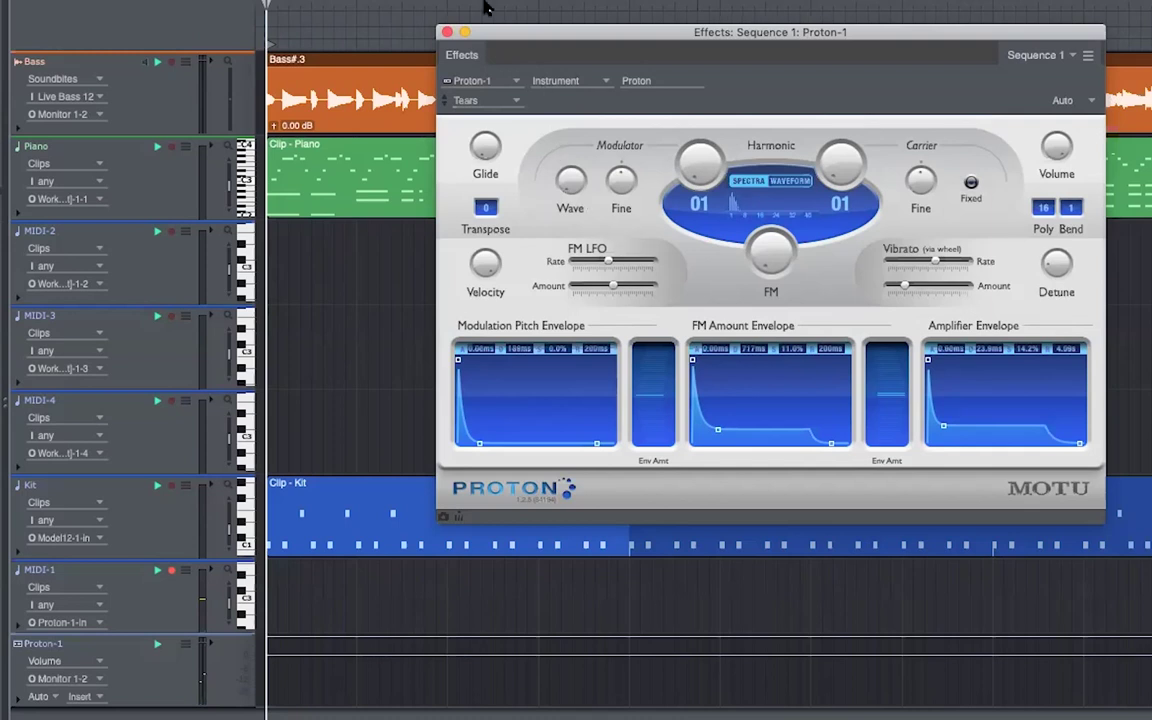
click(447, 32)
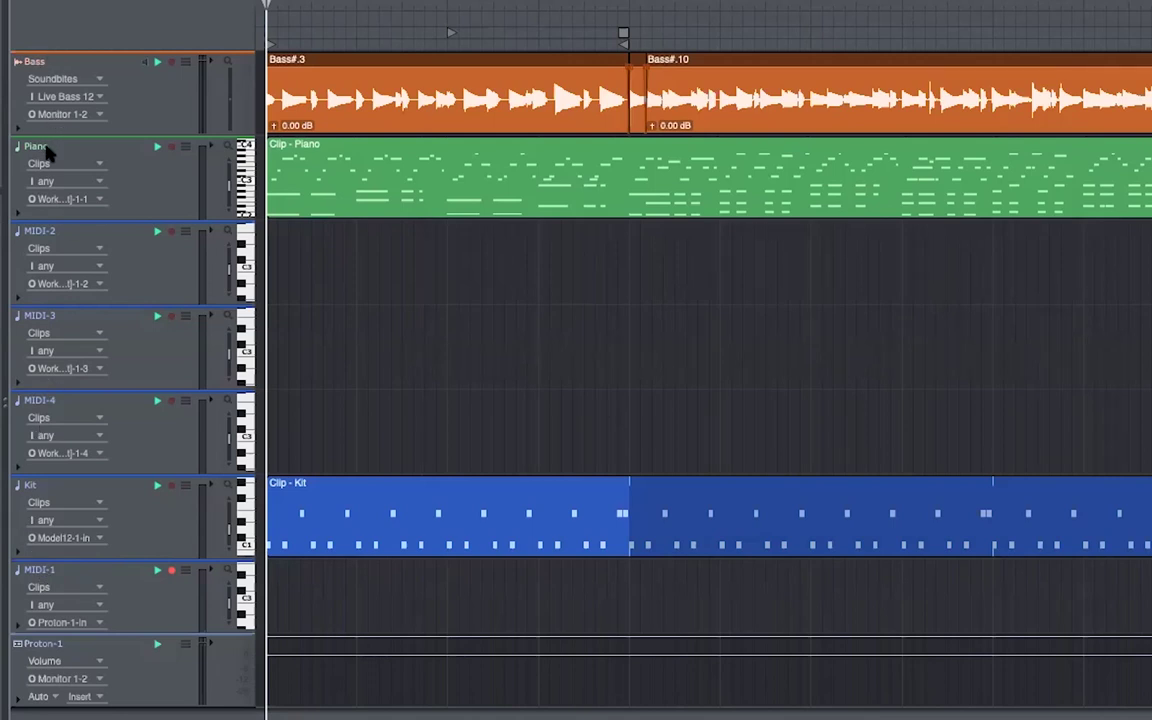
Rename the MIDI-1 track as Keys and change its colour to purple
double_click(45, 570)
text(Keys)
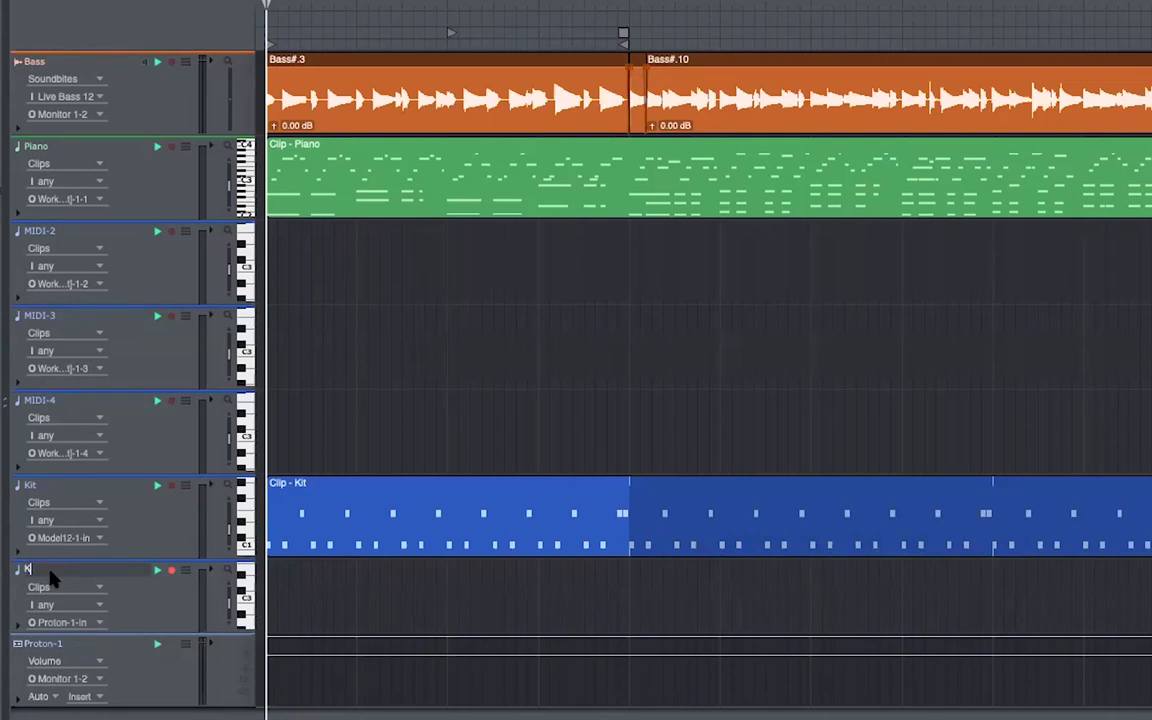
key(Return)
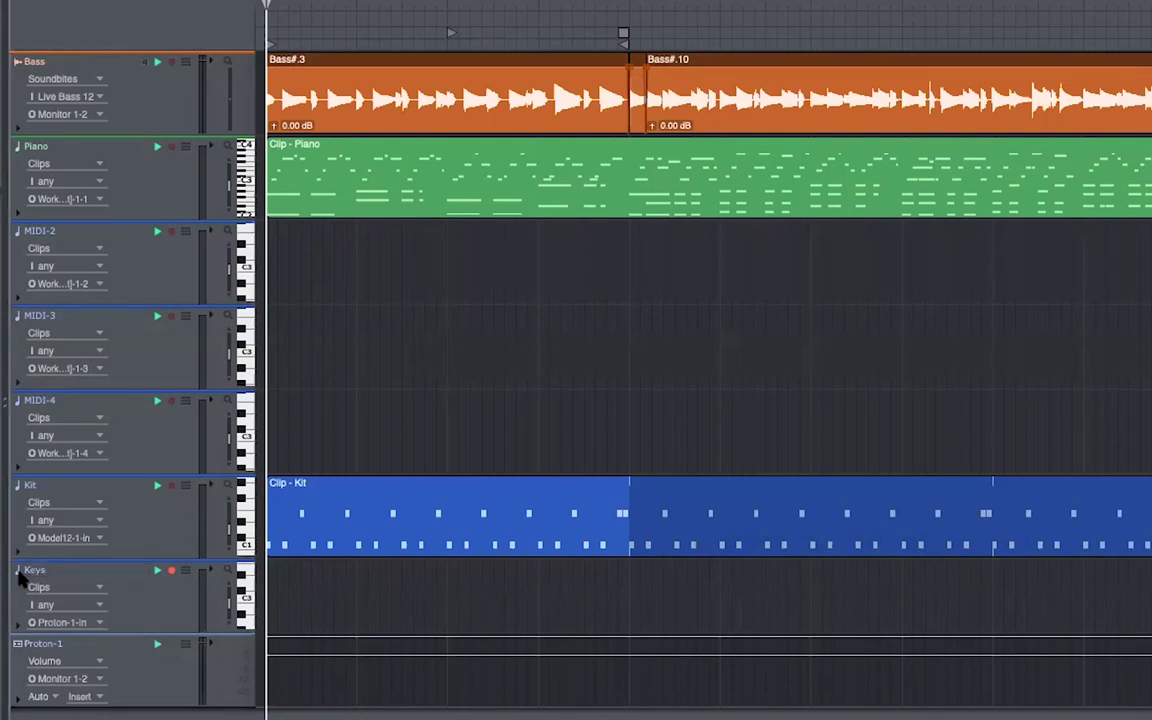
click(19, 578)
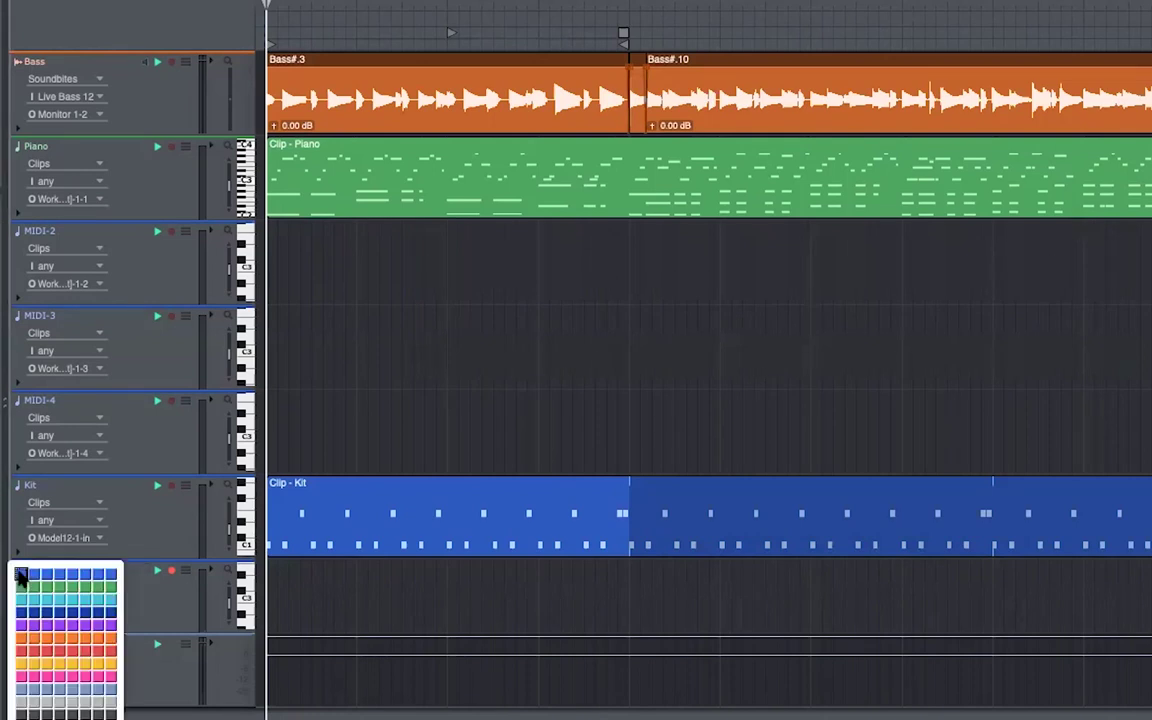
click(22, 624)
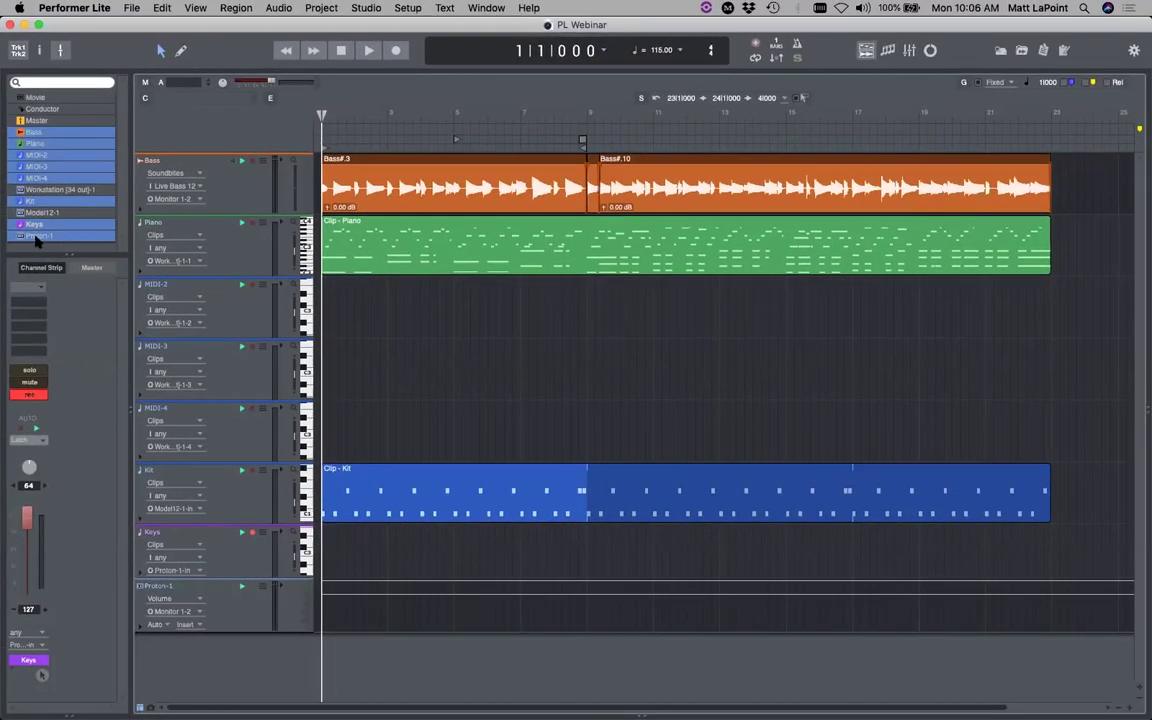
Hide the Proton-1 track and record the Keys part from the start of the song to bar 23
click(35, 236)
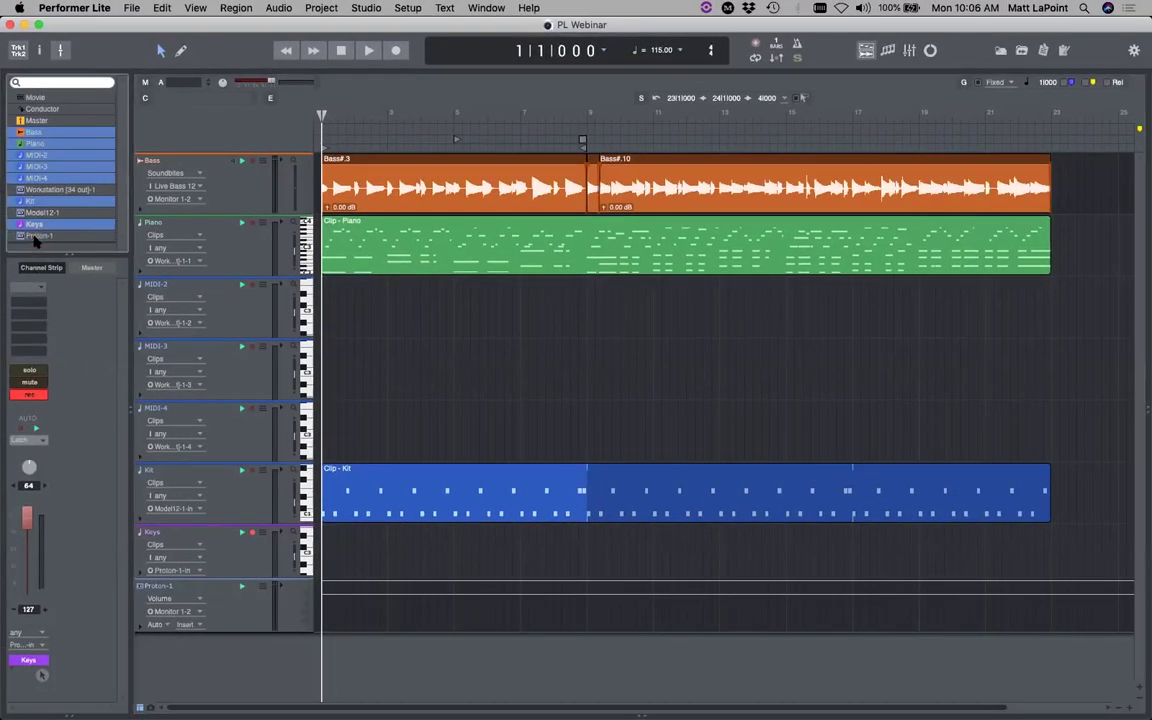
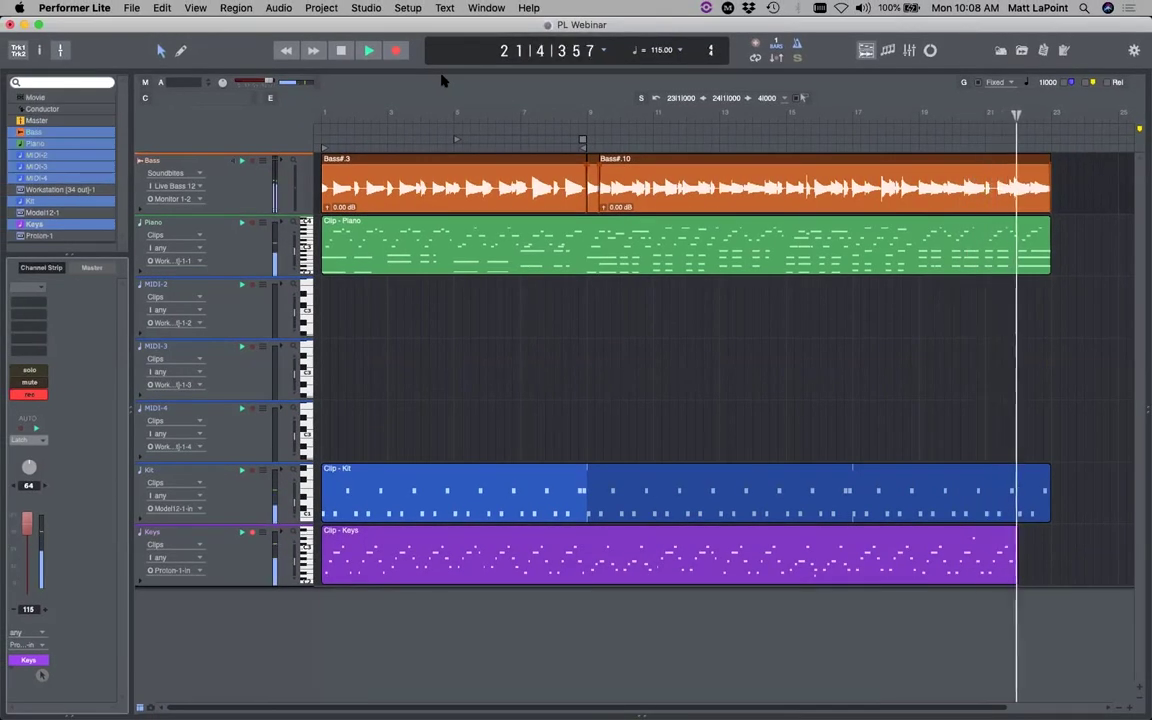
key(space)
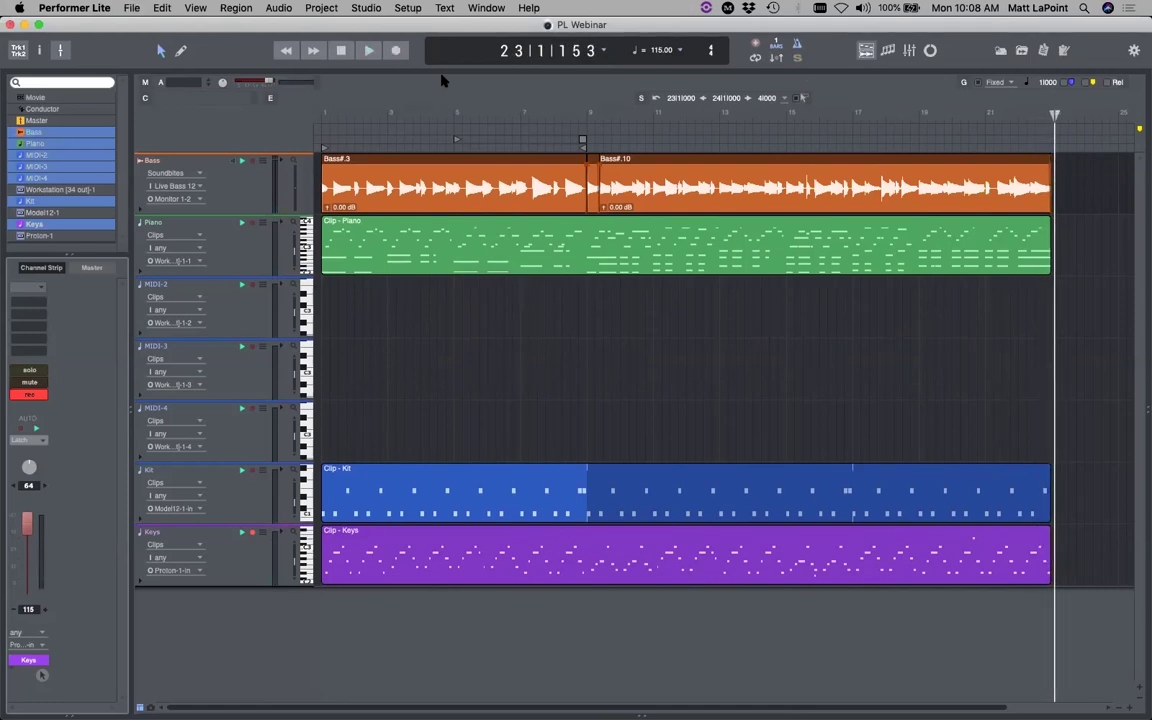
Save the project, then disarm recording on the Keys track and rewind to the start
key(super+s)
click(253, 535)
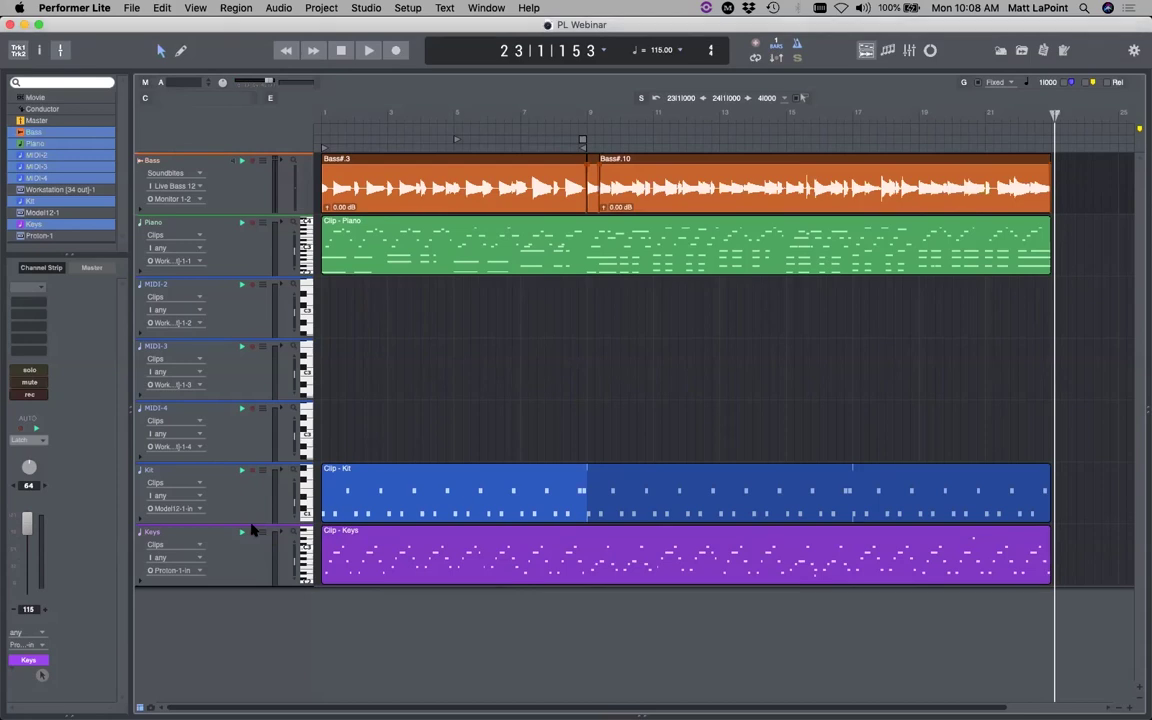
key(Home)
Open the Keys clip for note editing and enlarge the editor area so all its notes fit
double_click(342, 560)
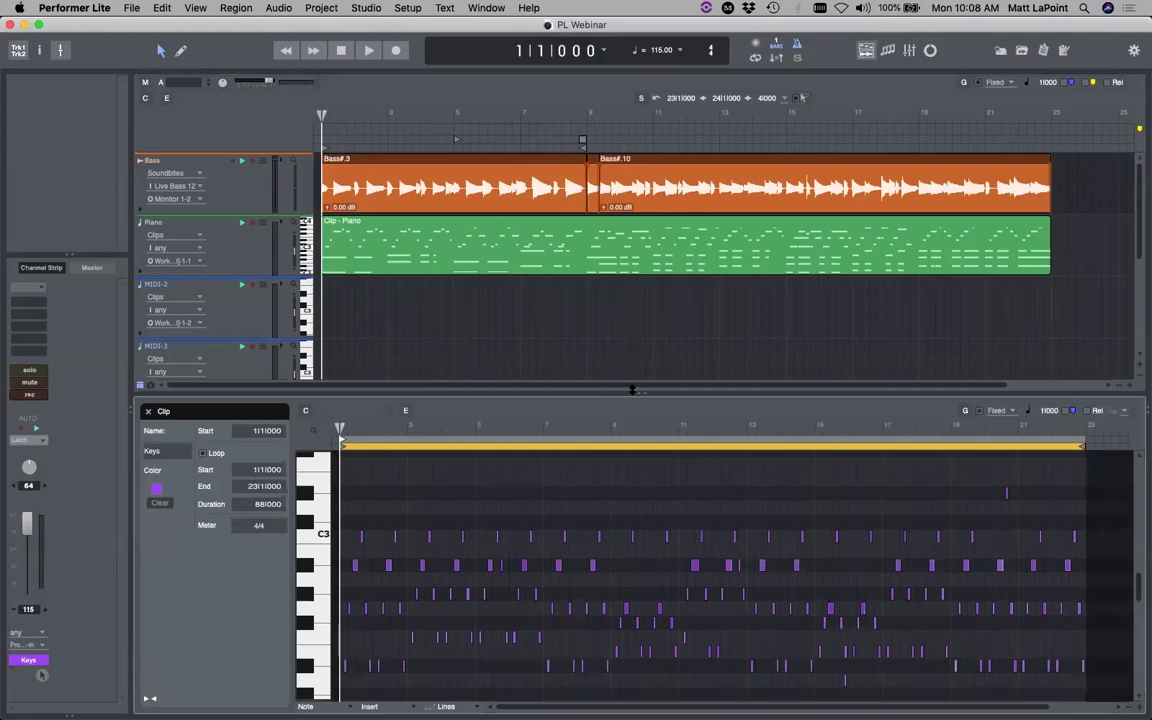
drag(631, 392, 643, 238)
scroll(437, 411, down, 1)
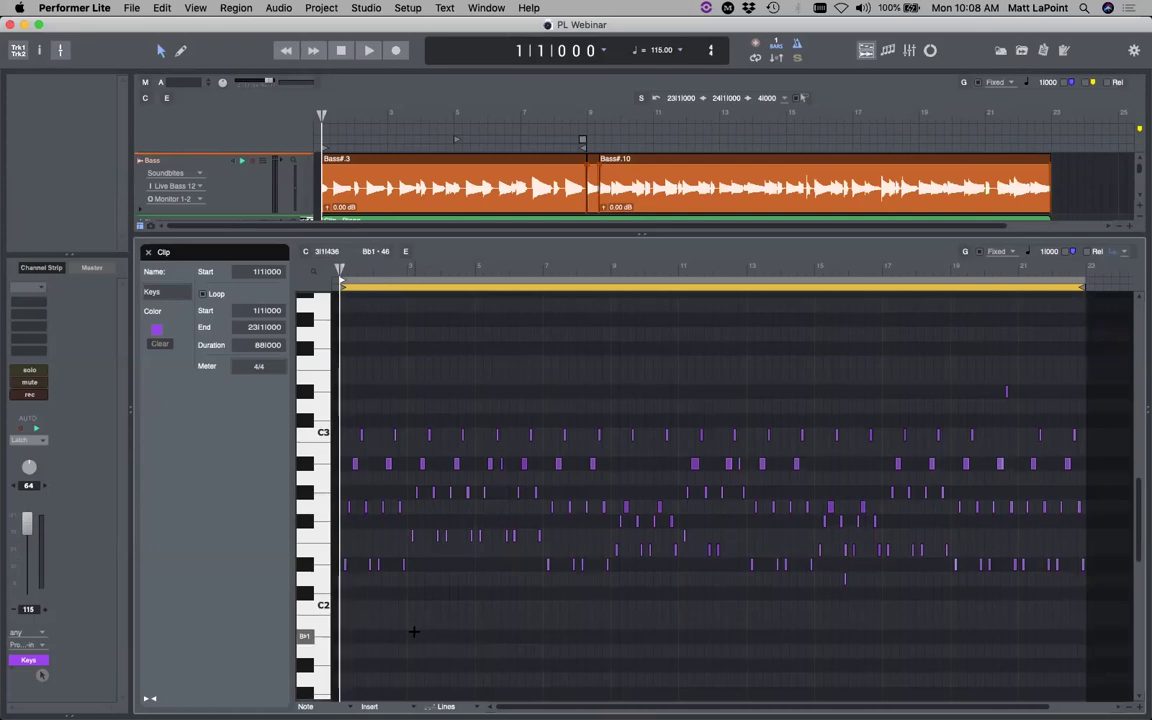
Quantize all notes in the Keys clip to an eighth-note grid and clear the selection
key(e)
key(e)
key(e)
key(super+a)
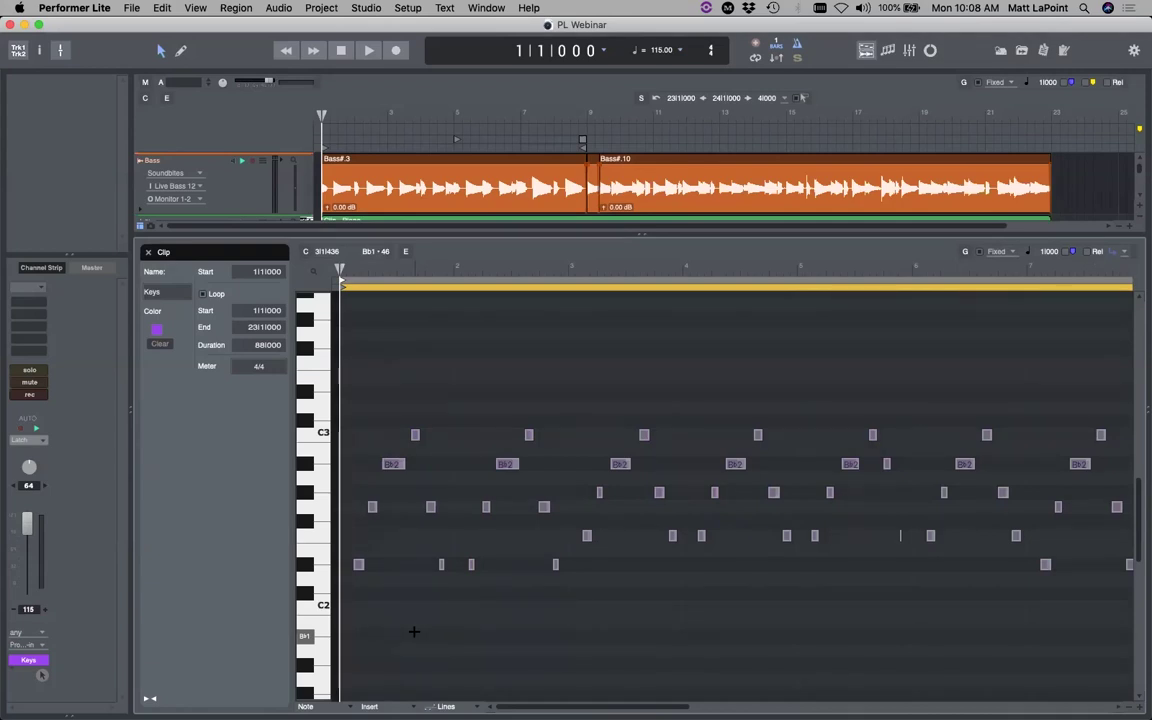
click(236, 8)
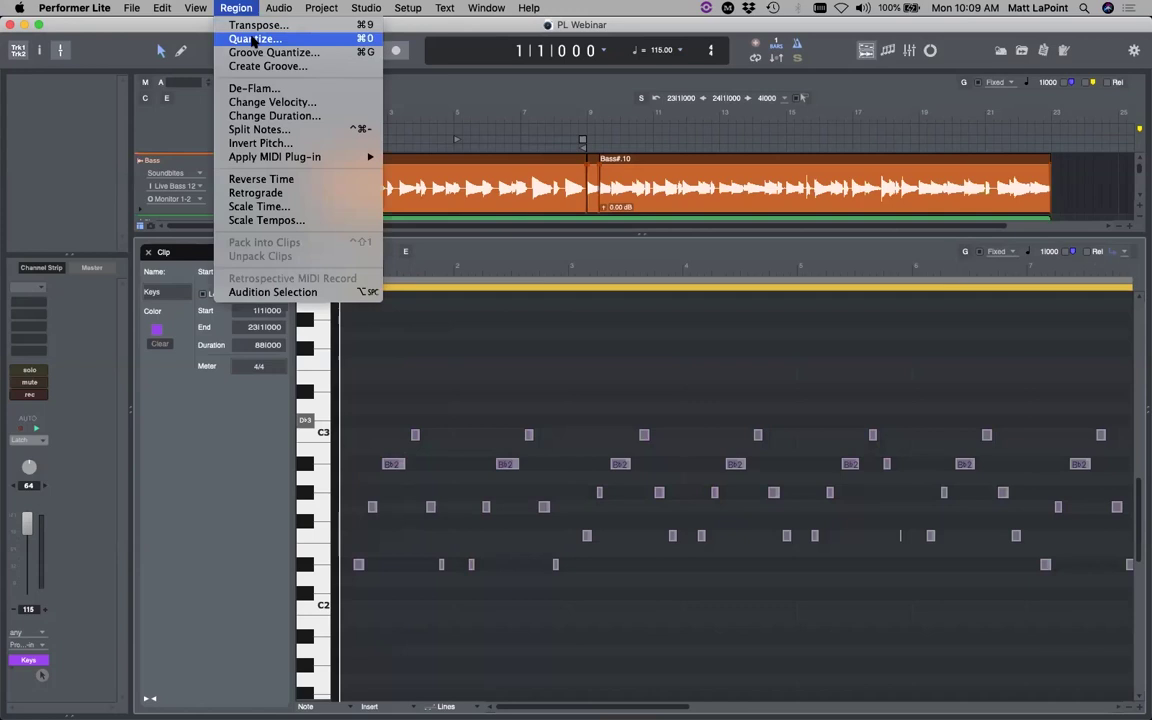
click(248, 39)
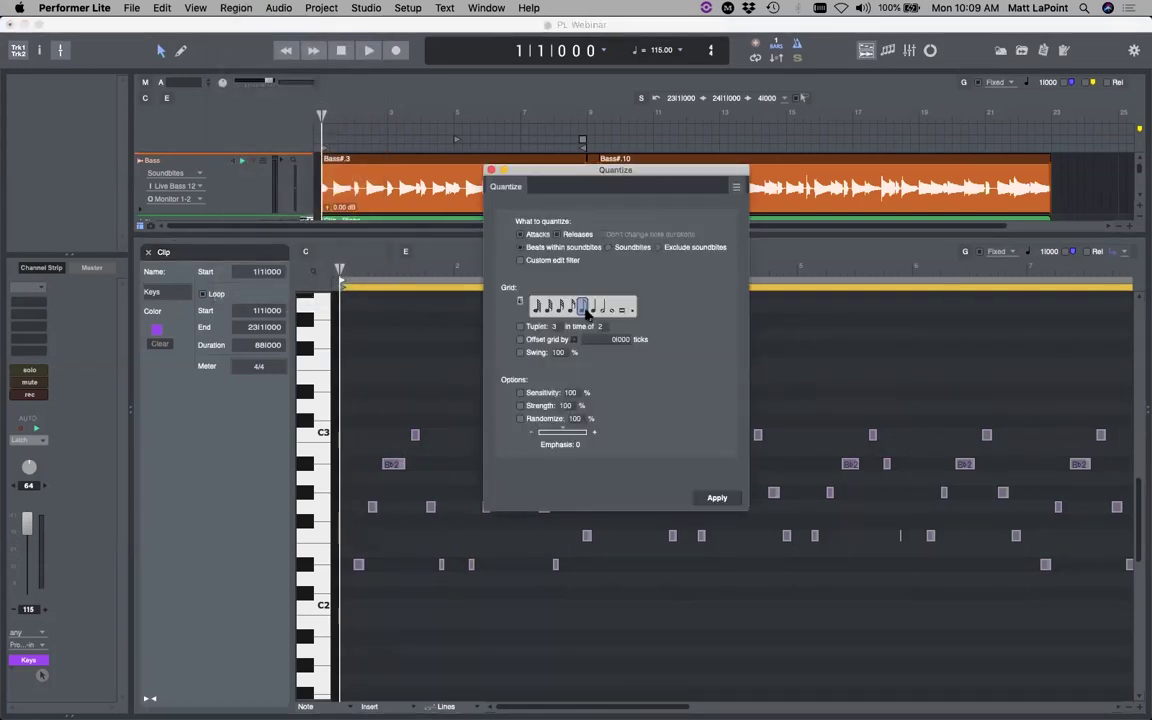
click(719, 498)
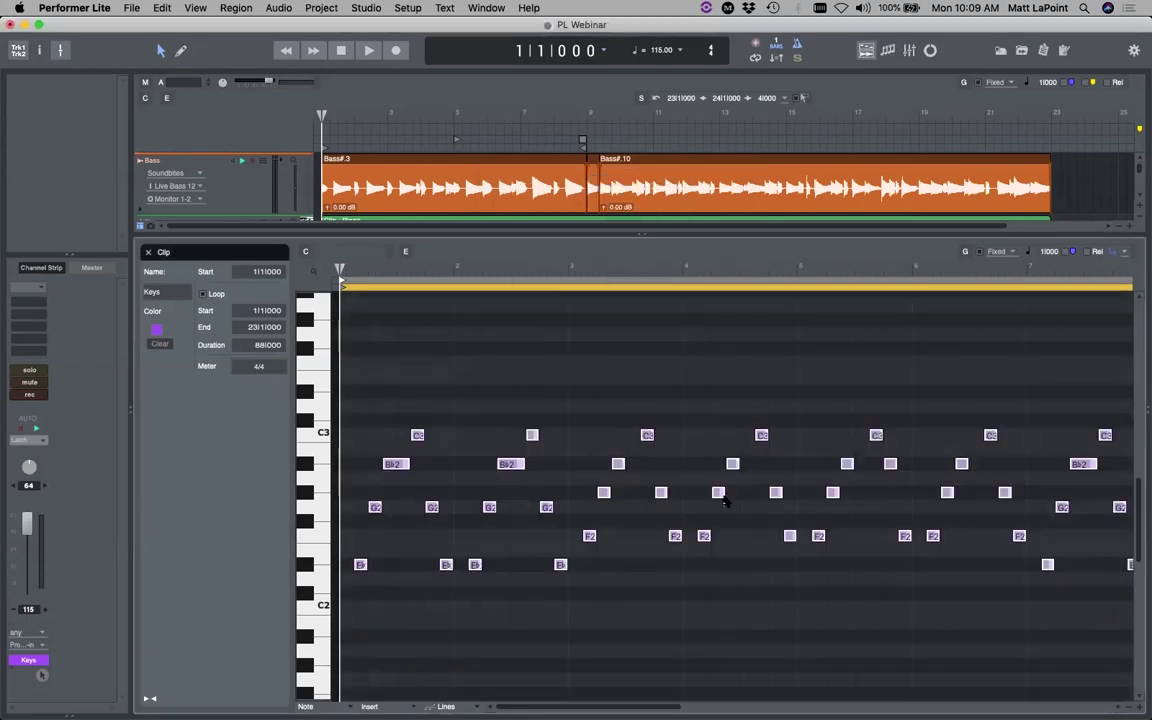
click(583, 357)
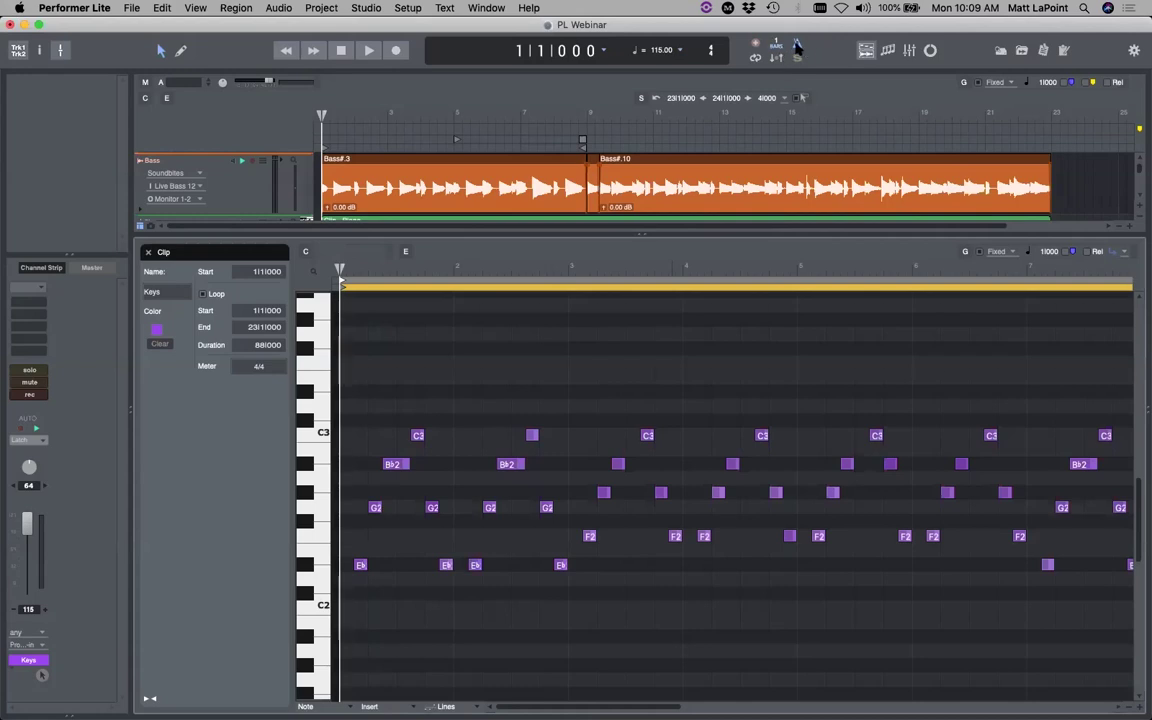
Audition the Keys clip, lower its B♭2 note at beat 4 of bar 5 to A♭2, and save the project
key(space)
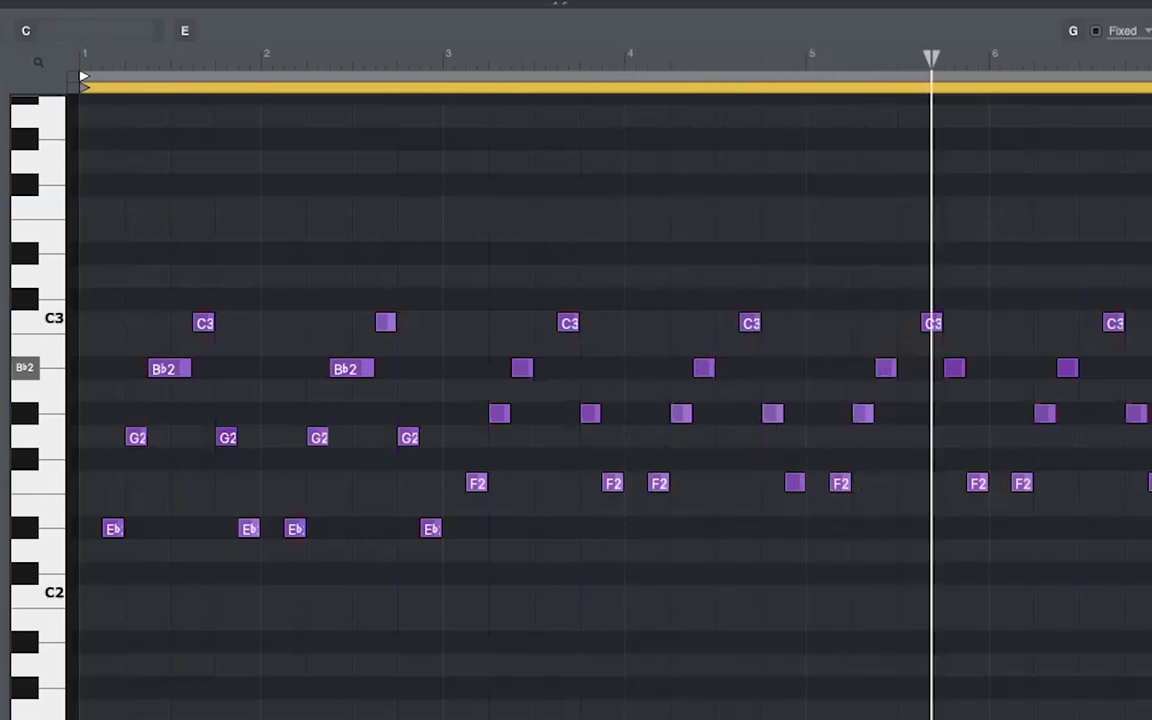
key(space)
drag(961, 388, 966, 418)
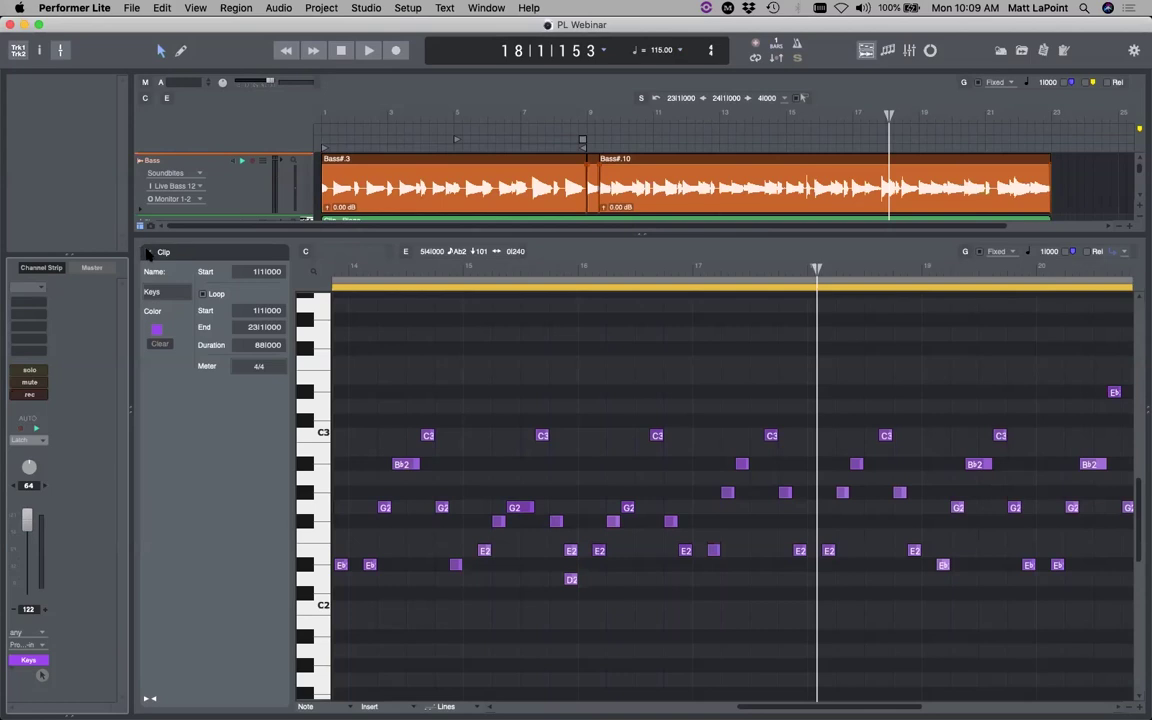
click(147, 254)
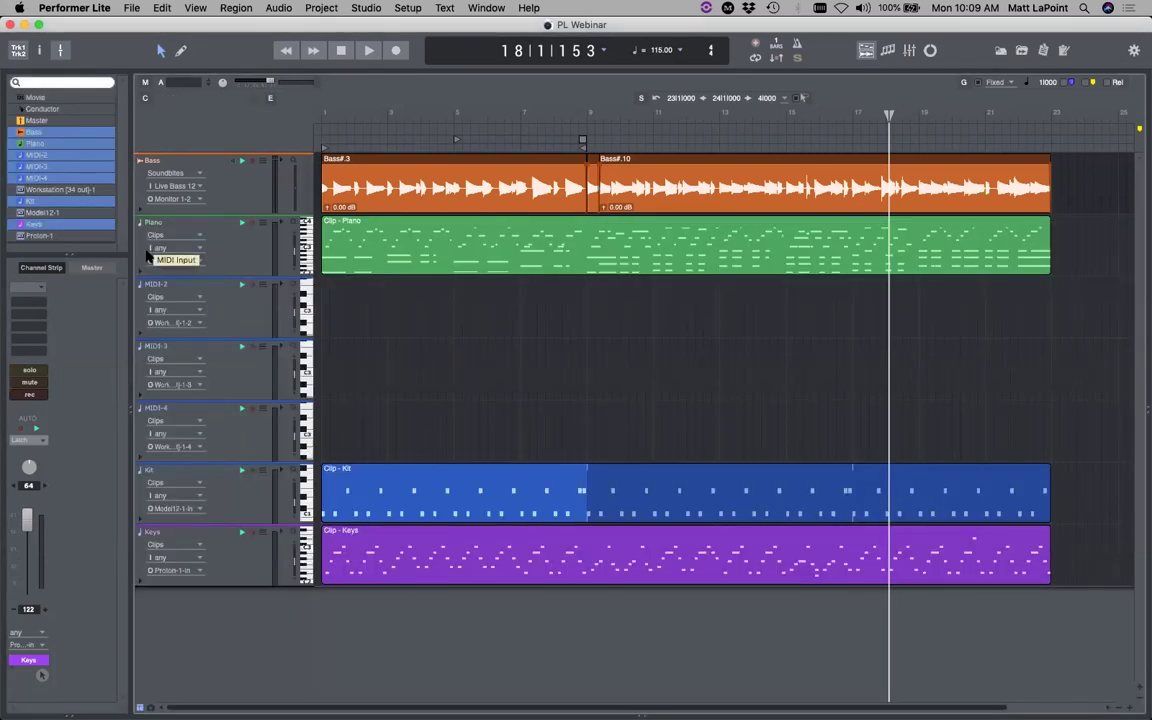
key(super+s)
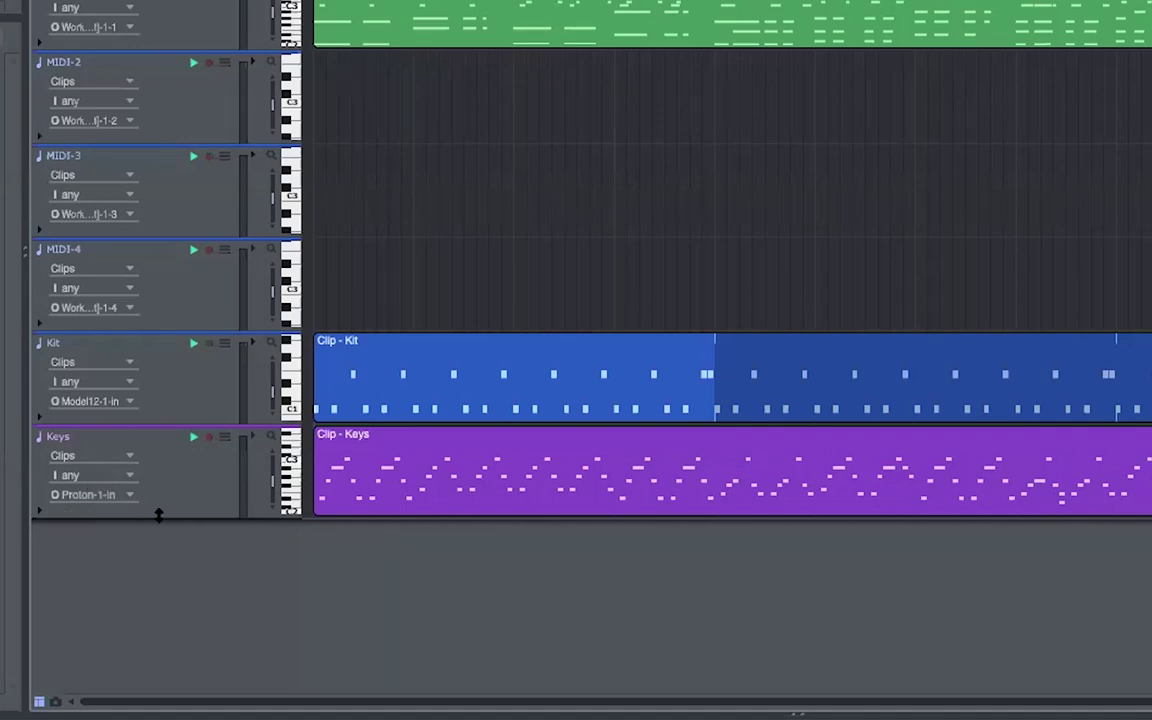
Increase the height of the Keys track so its take setting is shown
drag(175, 515, 158, 598)
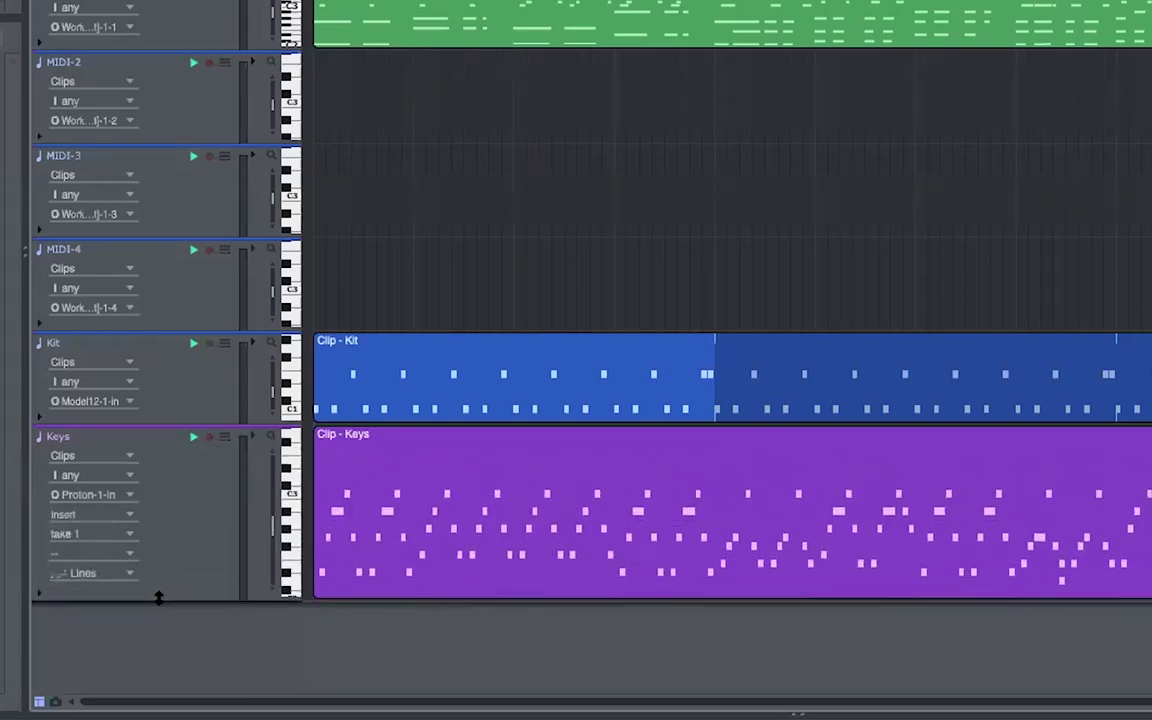
click(125, 550)
click(564, 268)
Create a second, empty take on the Keys track to compare with take 1, and delete it
click(86, 536)
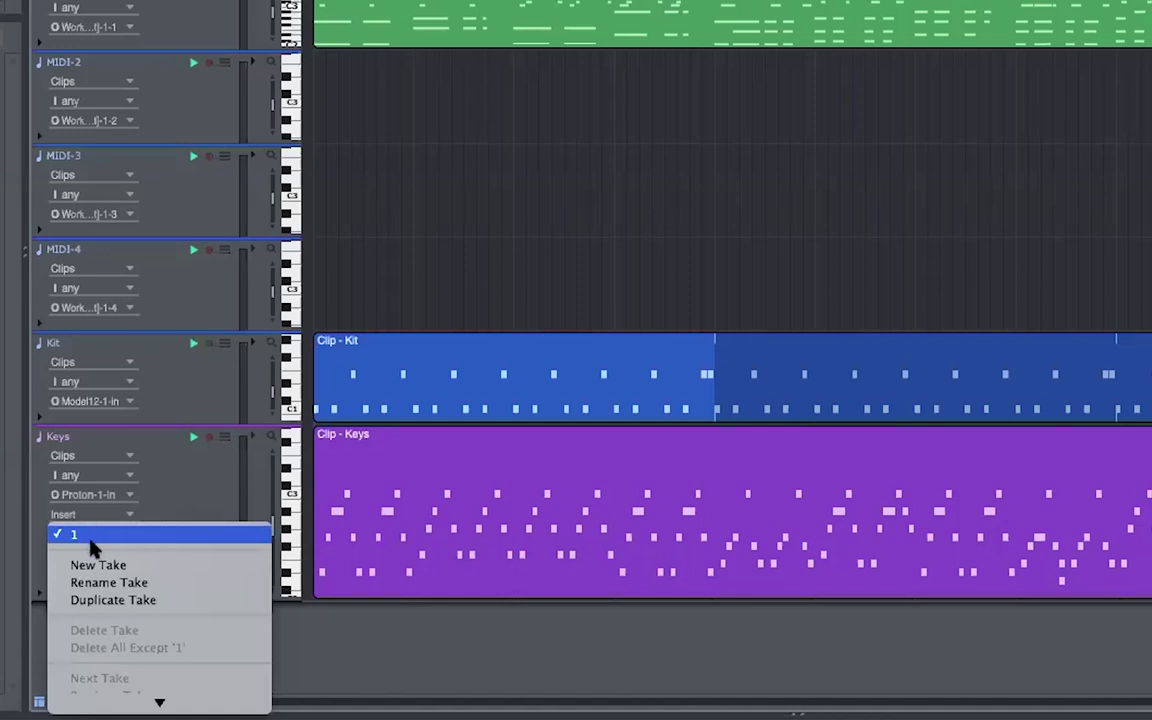
click(95, 565)
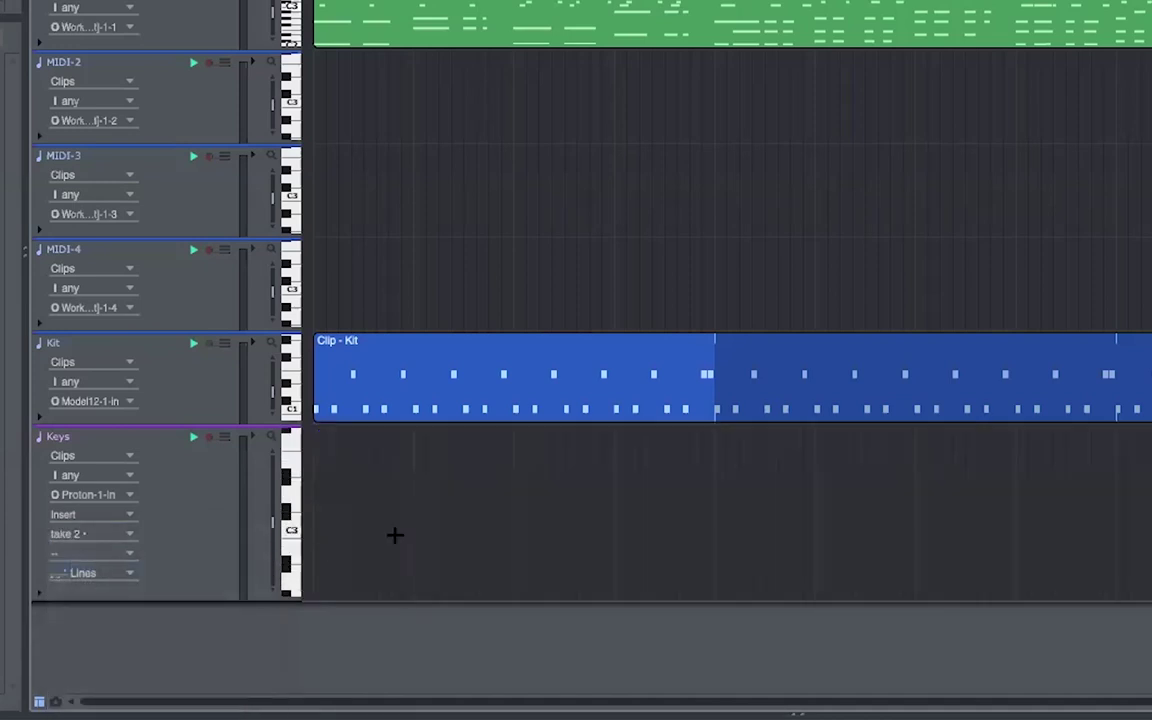
click(122, 534)
click(121, 518)
click(118, 533)
click(147, 550)
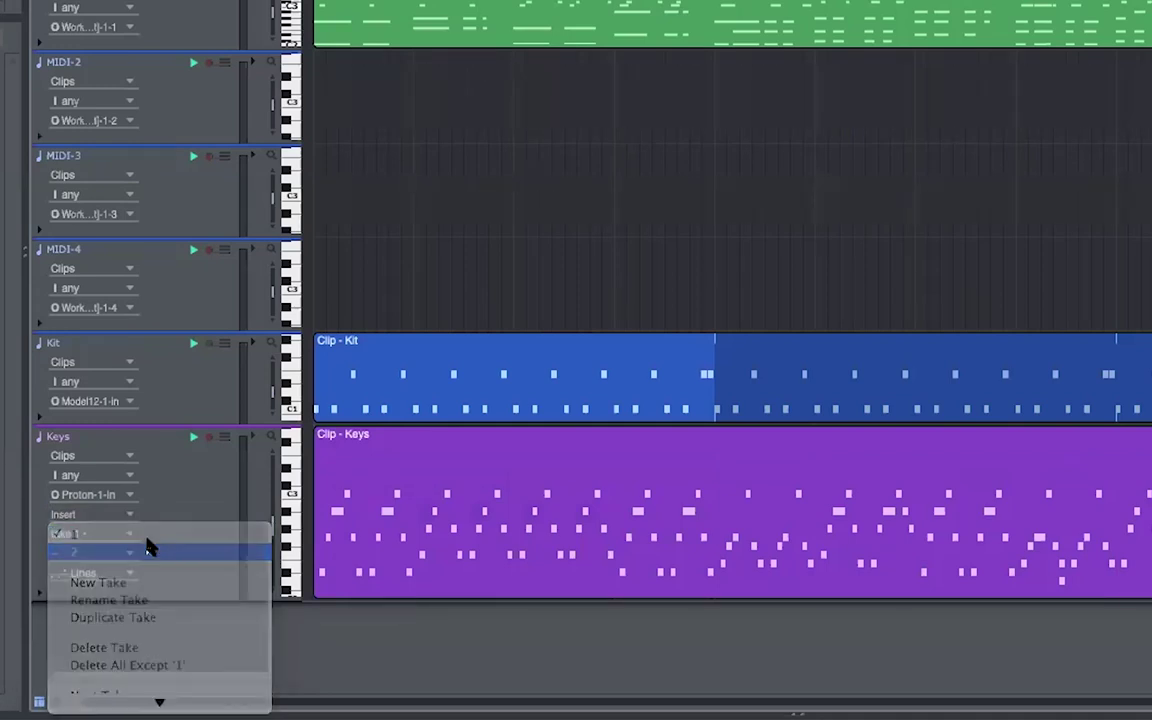
click(95, 533)
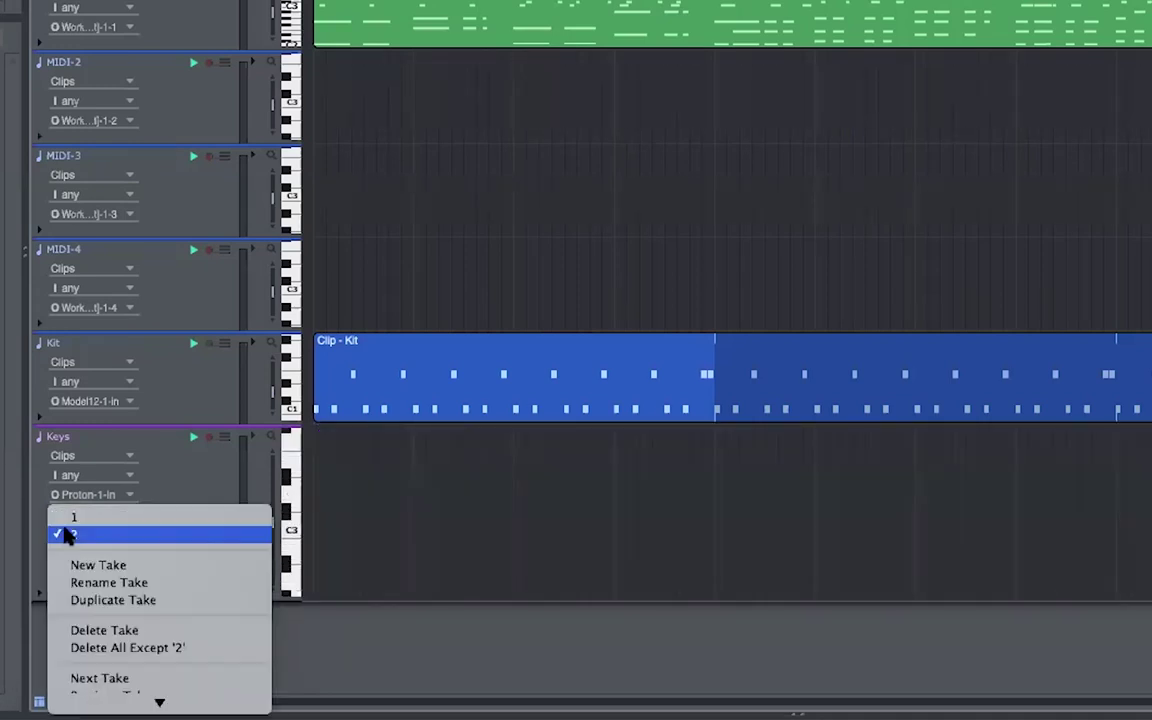
click(110, 630)
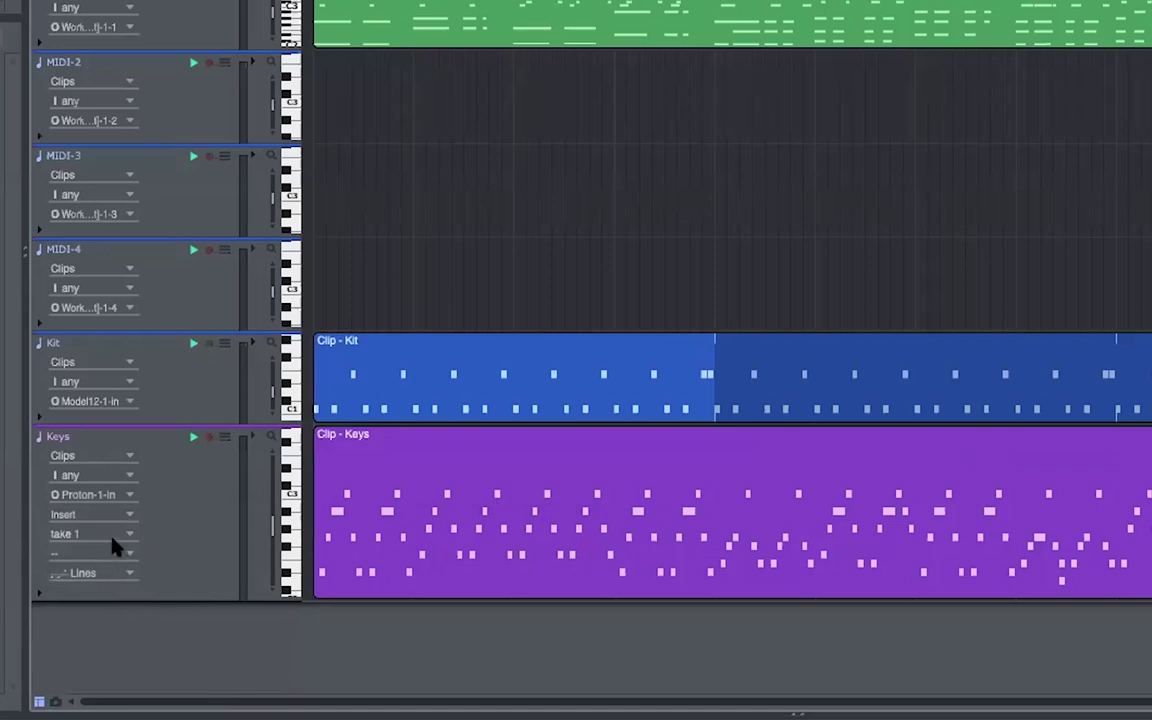
Duplicate take 1 of the Keys track and switch back to the original take 1
click(113, 540)
click(143, 598)
click(87, 536)
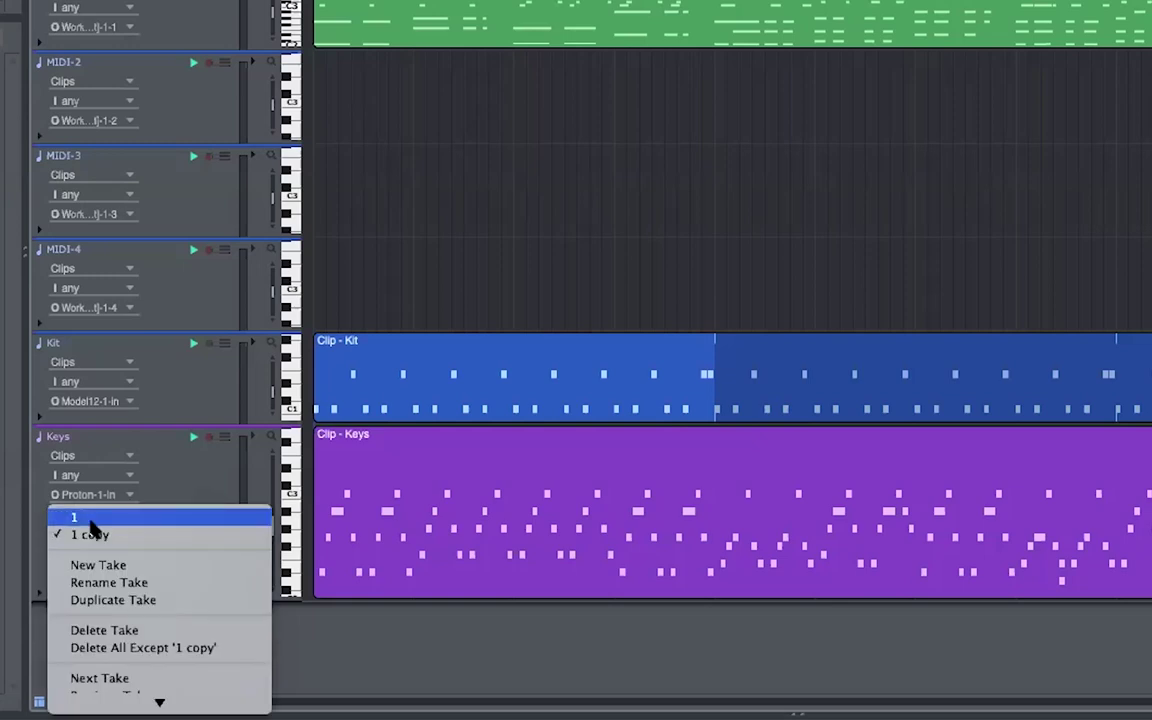
click(91, 529)
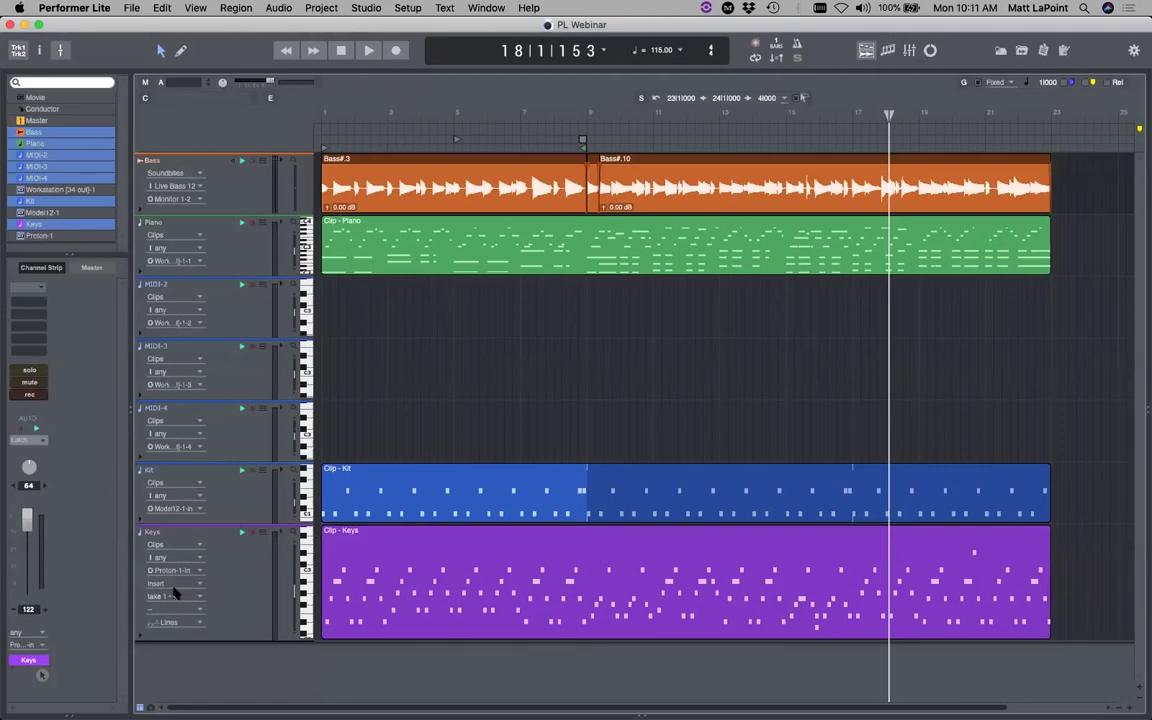
Set the On velocities of all notes in the Keys clip to 99 without randomizing
click(418, 604)
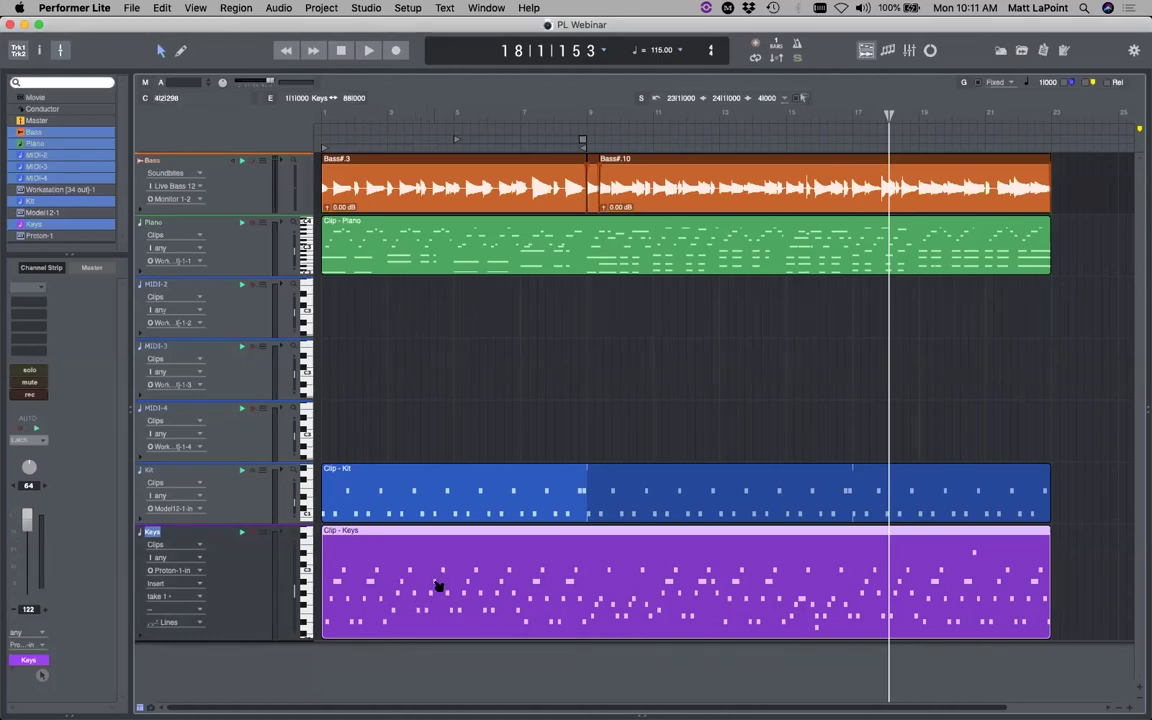
double_click(437, 589)
click(630, 520)
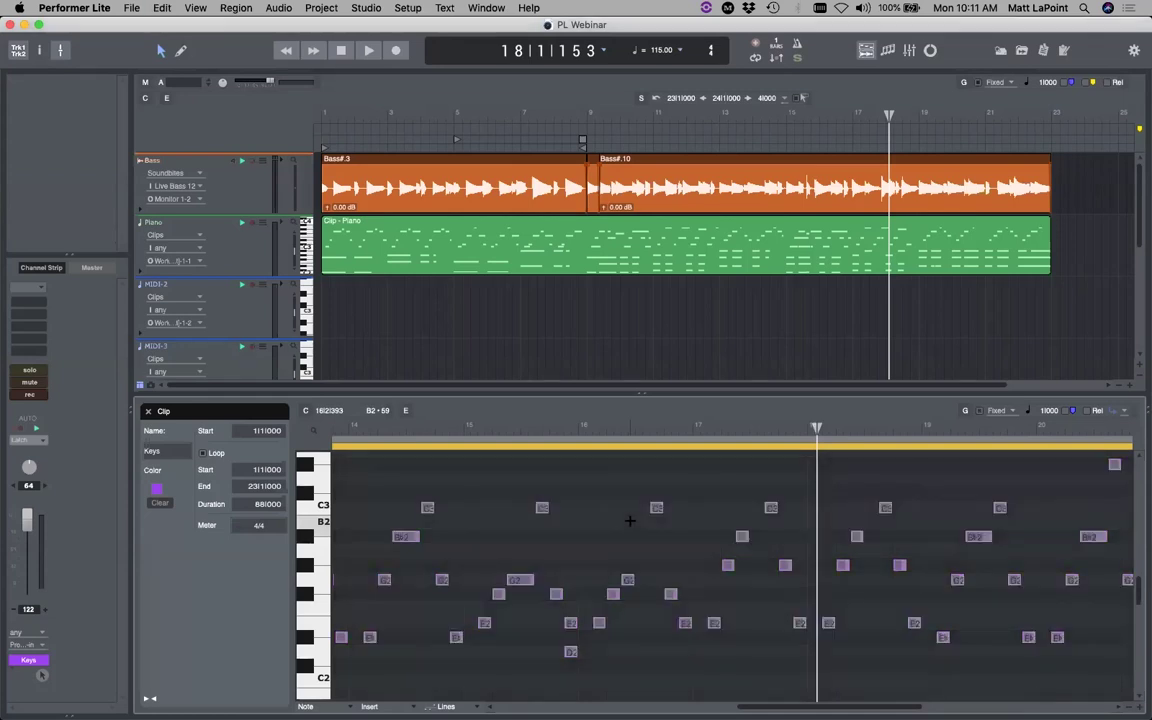
click(235, 8)
click(262, 94)
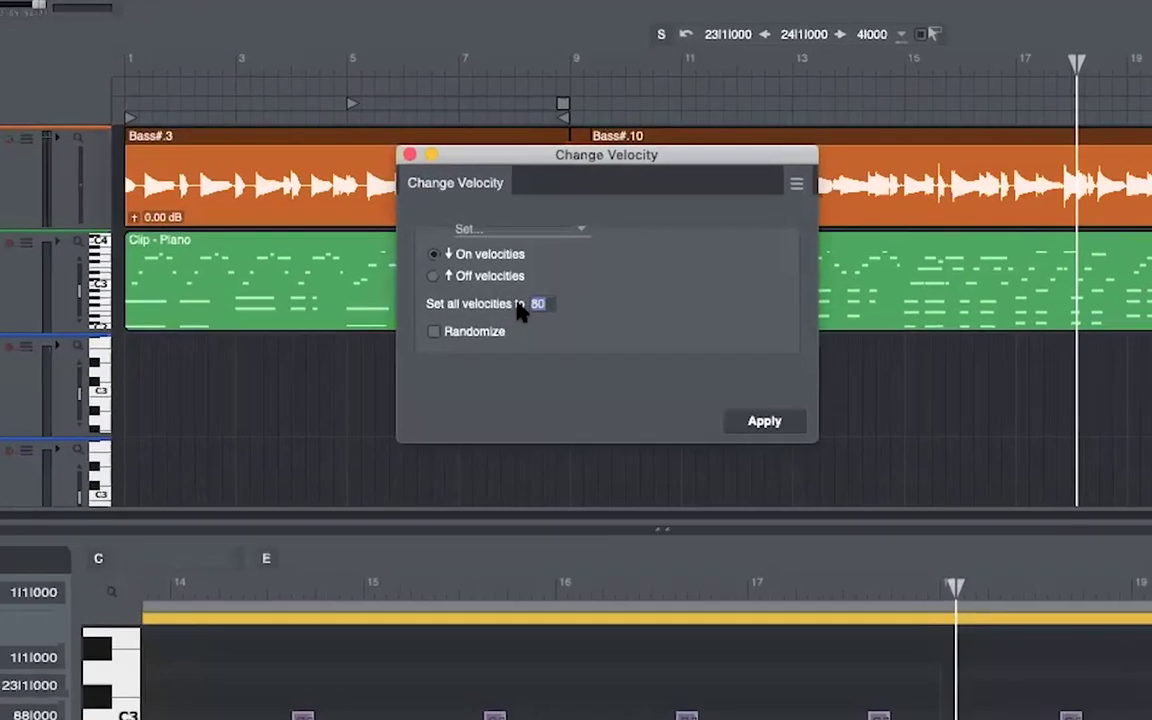
click(750, 421)
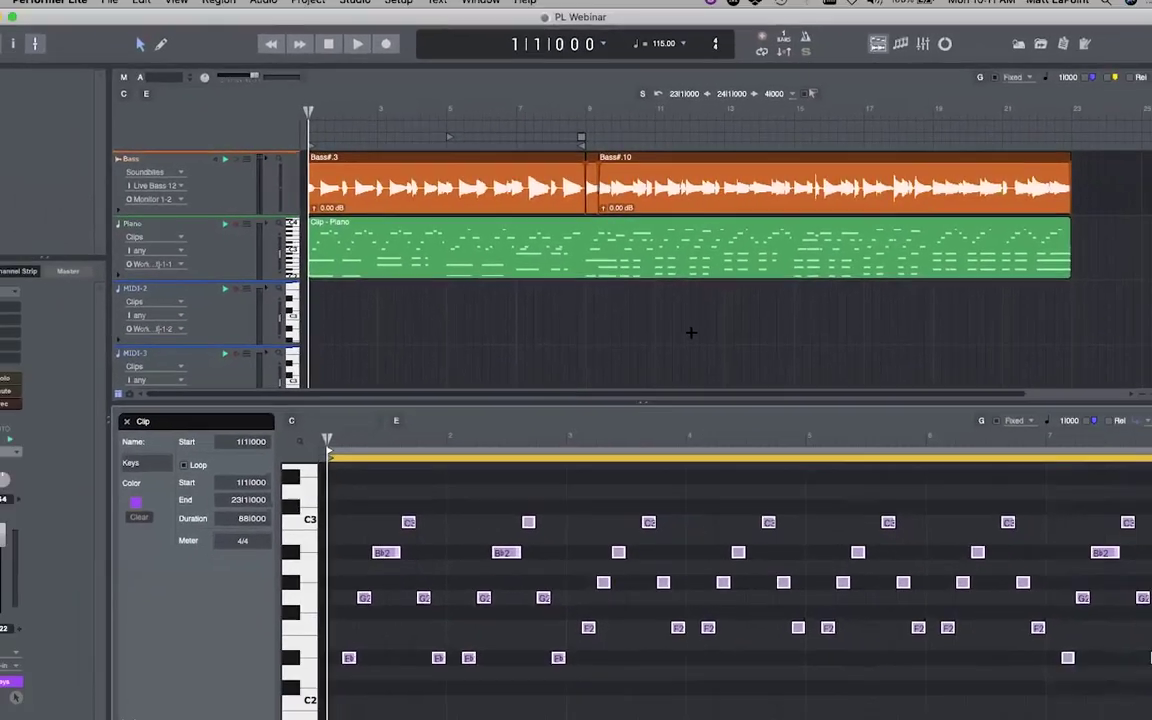
During playback from the start, set the Keys track's volume to 103 and the Piano track's volume to 102
key(space)
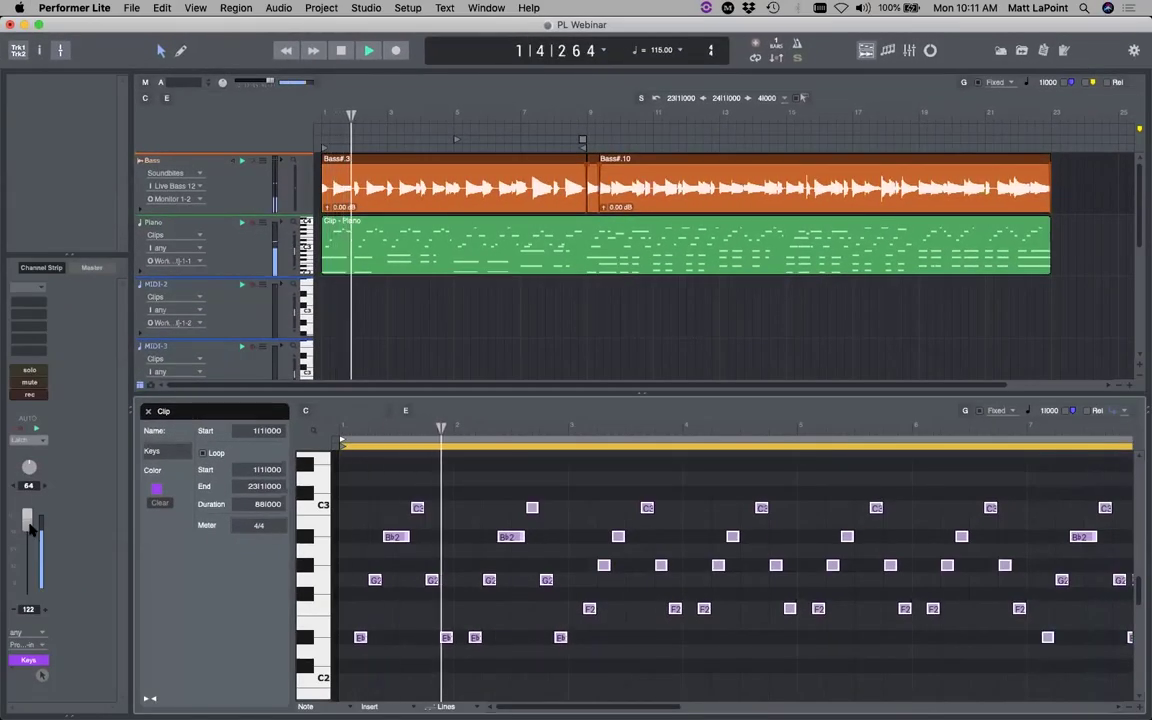
drag(30, 528, 33, 541)
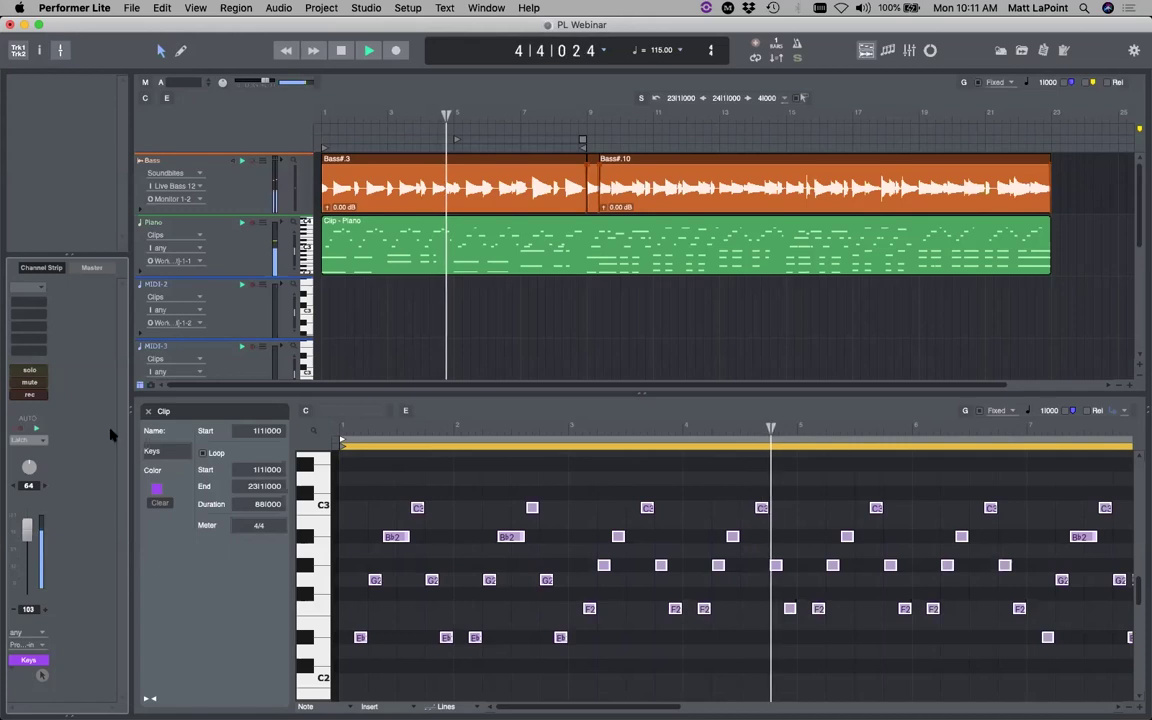
click(193, 226)
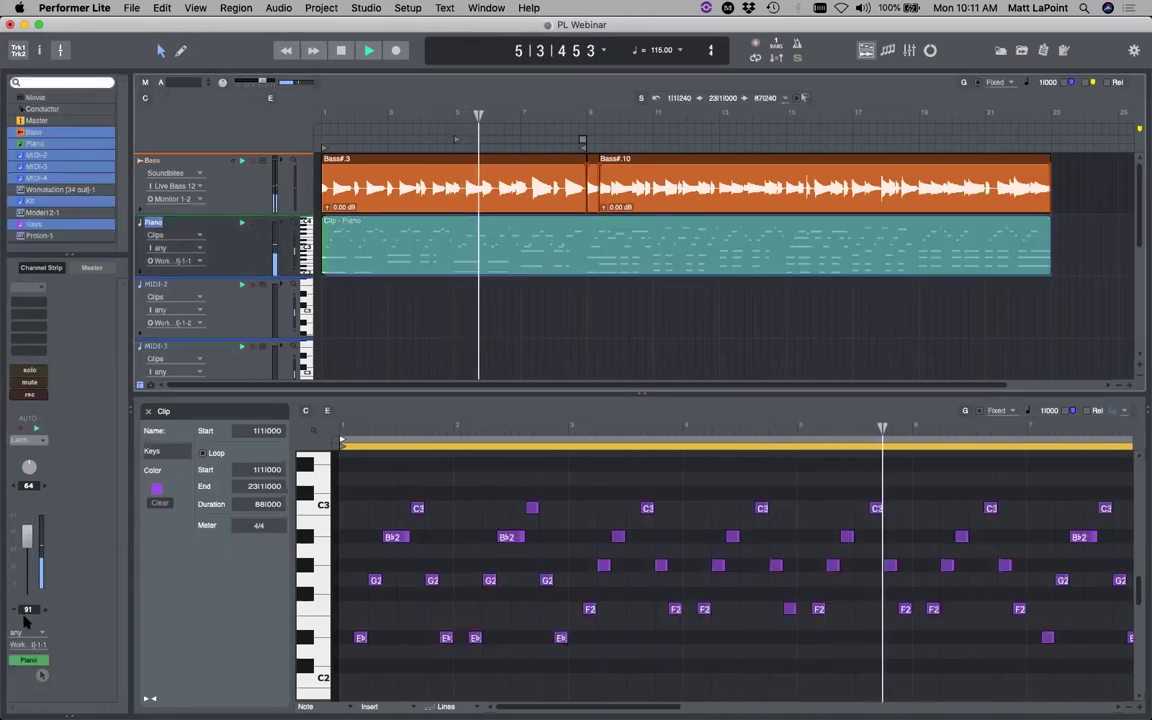
drag(33, 541, 40, 537)
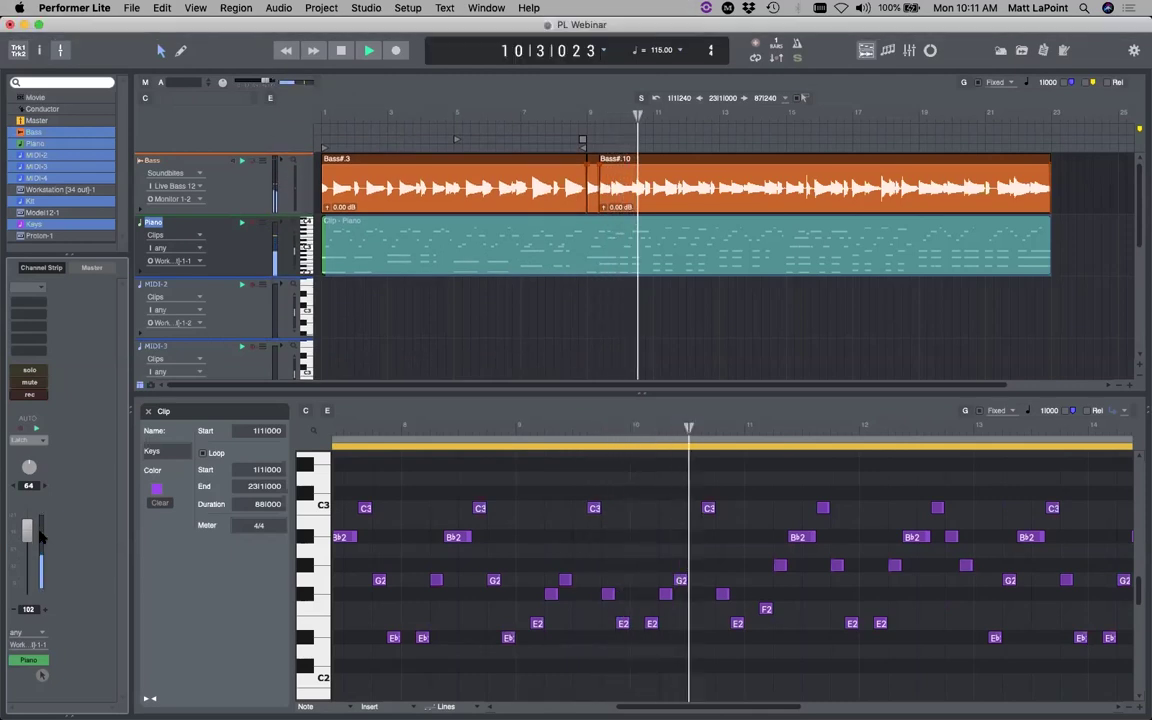
Lower the F2 note at the start of bar 11 in the Keys clip to E2, audition it, and close the clip editor
key(space)
click(684, 607)
key(space)
drag(766, 609, 766, 623)
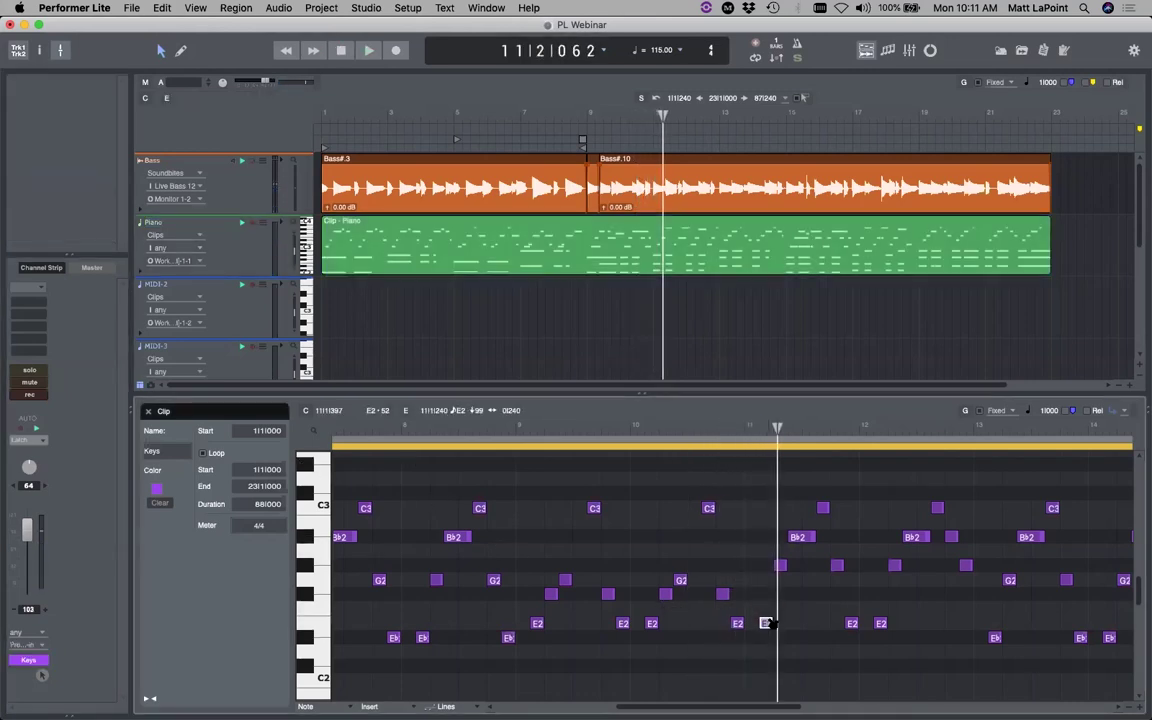
key(space)
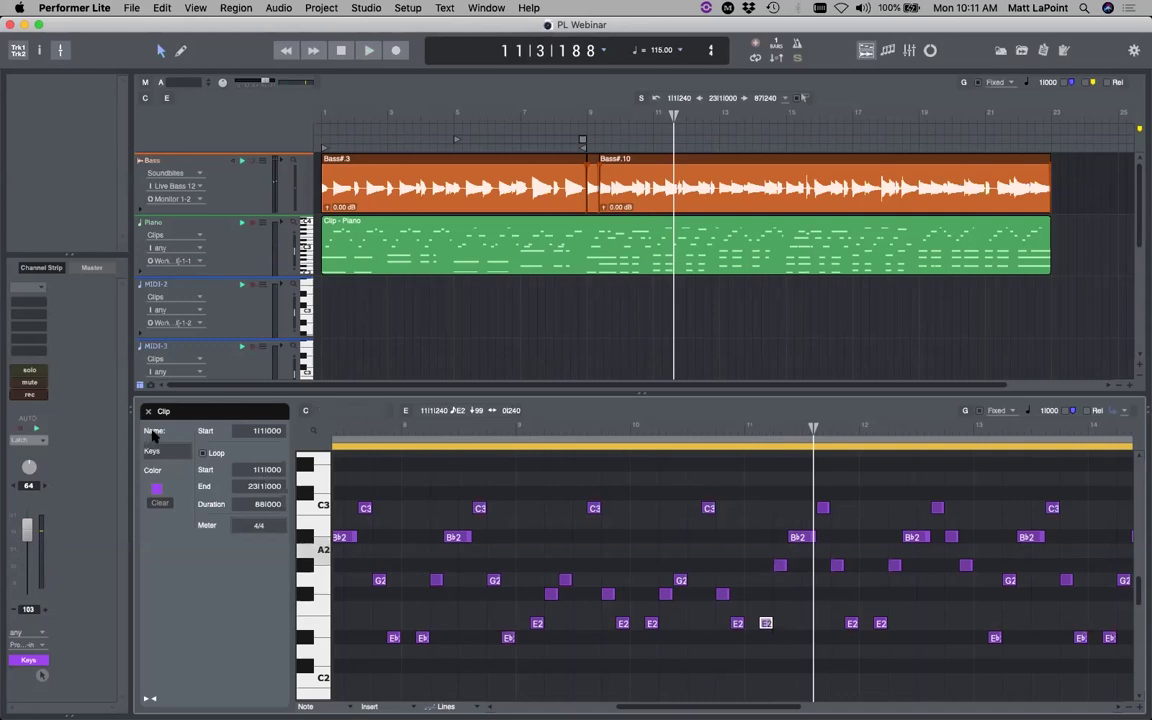
key(F2)
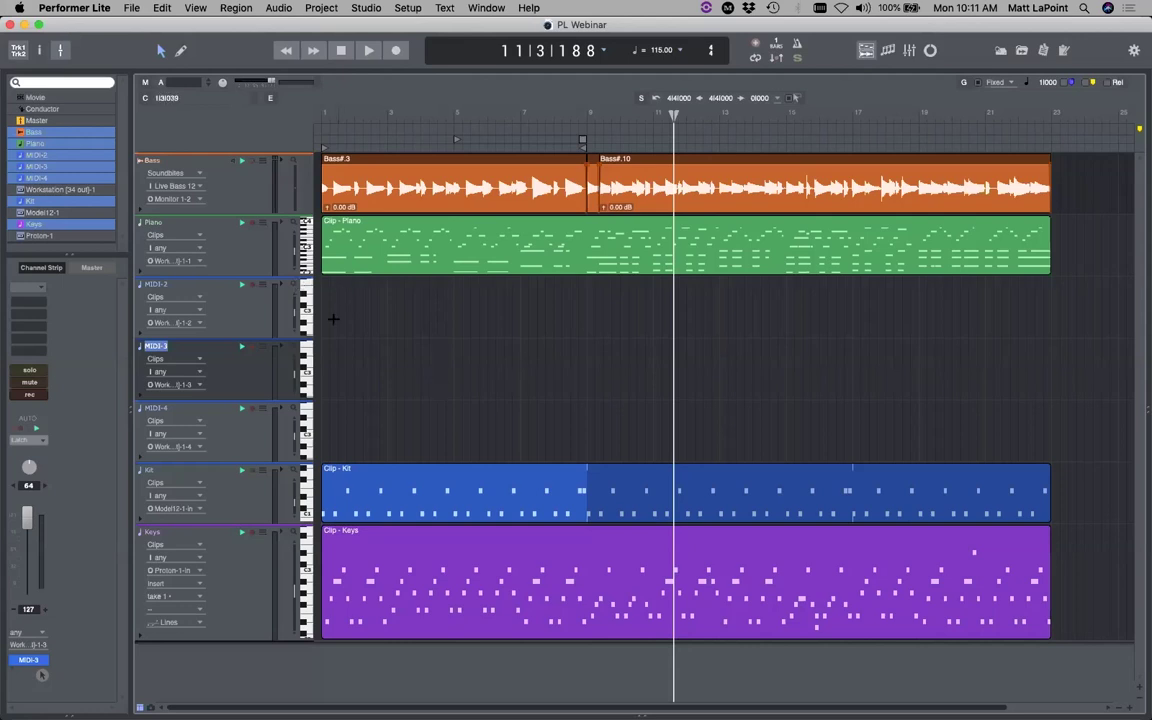
Delete the three empty tracks MIDI-2, MIDI-3 and MIDI-4 from the project
double_click(156, 286)
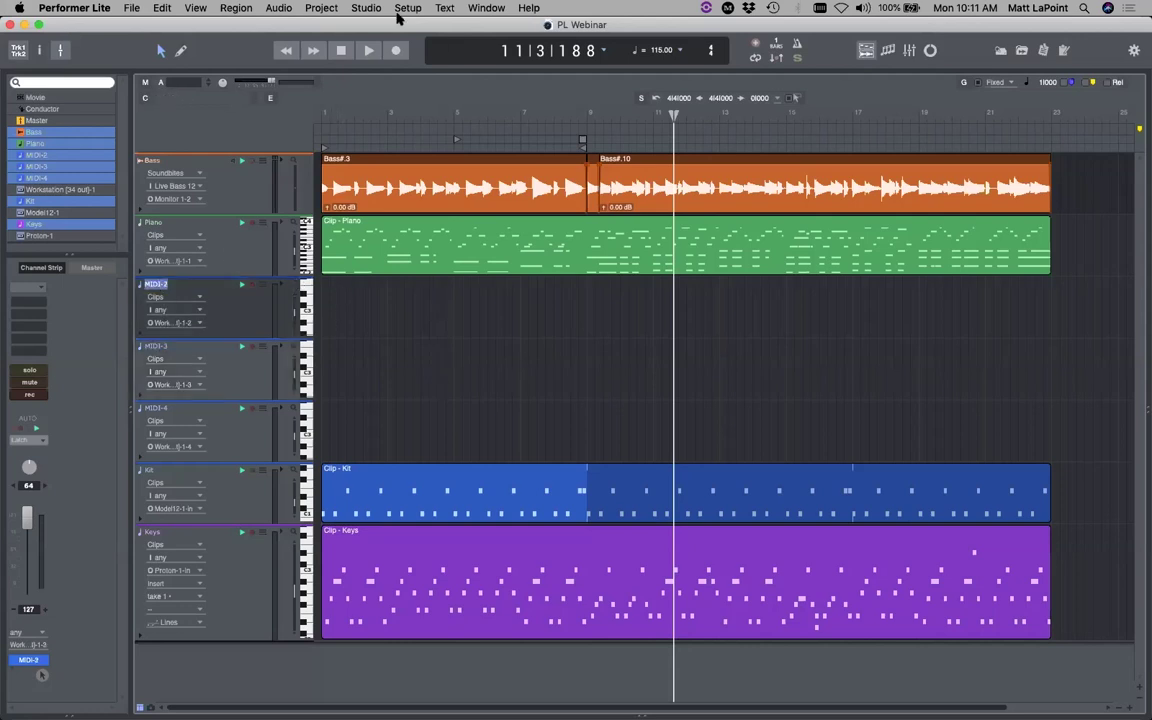
click(312, 9)
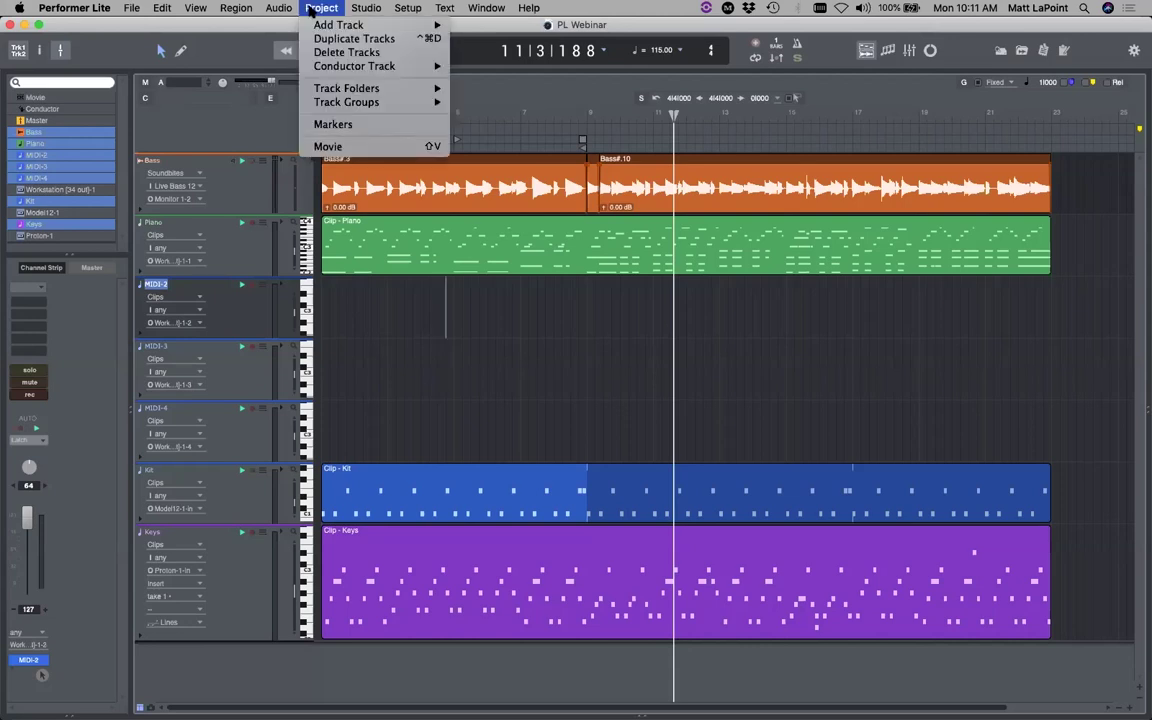
click(330, 52)
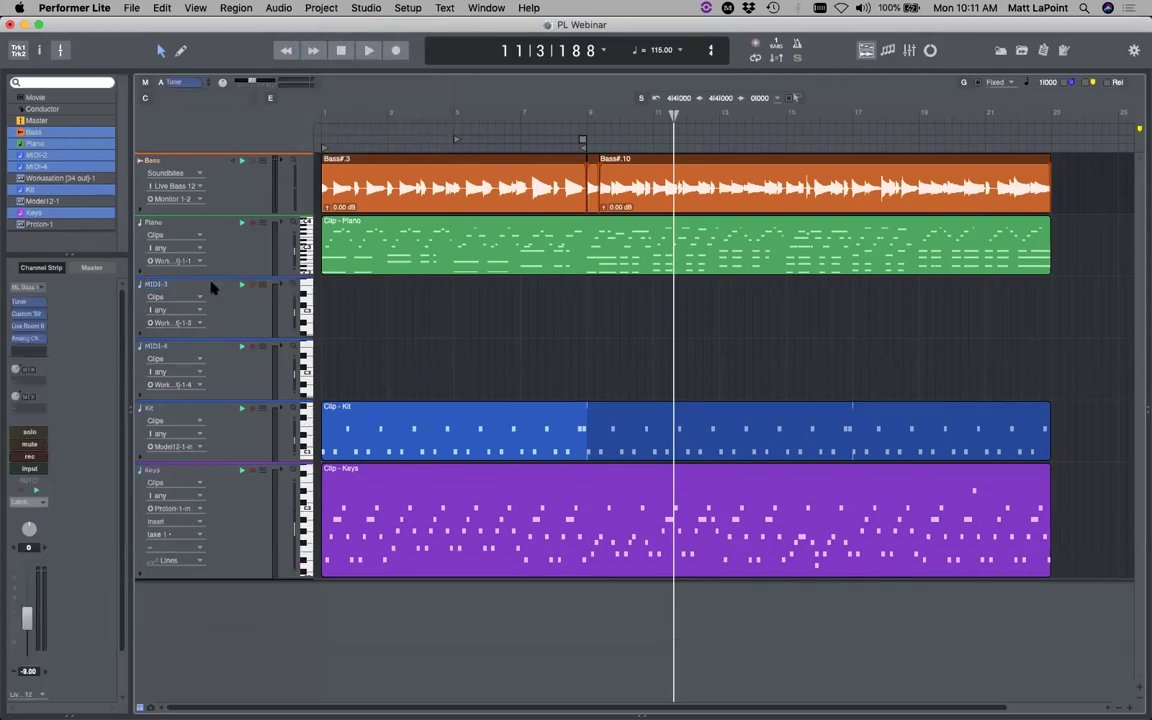
double_click(156, 285)
click(321, 9)
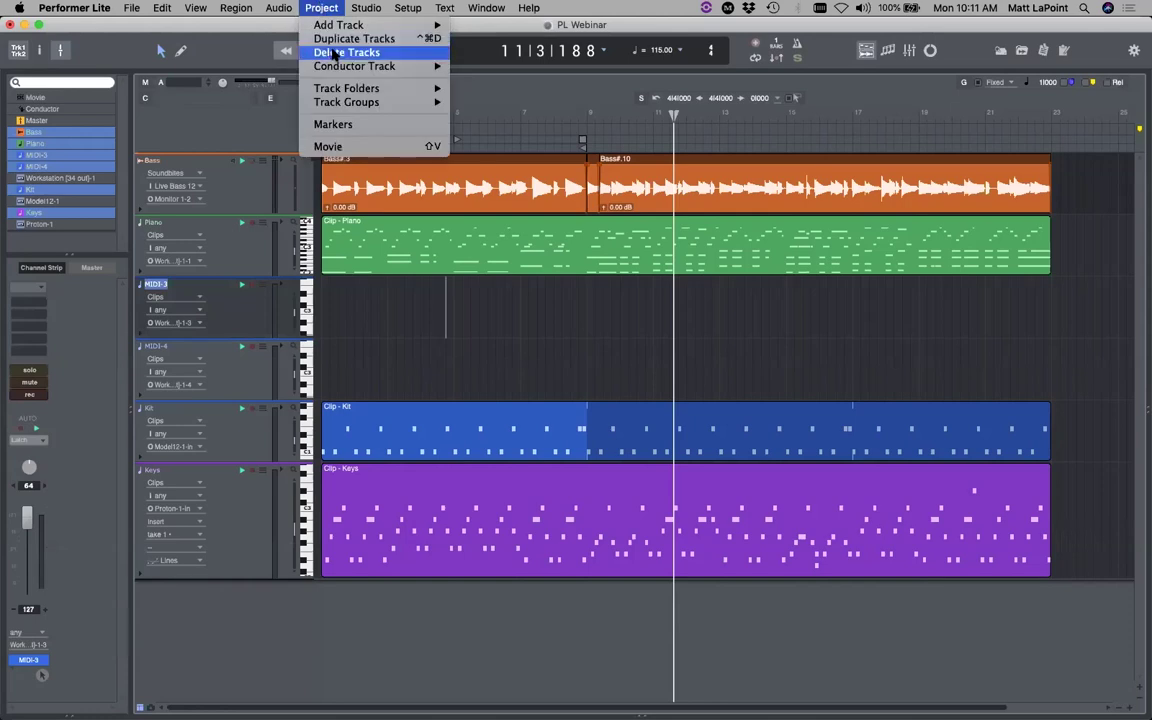
click(330, 52)
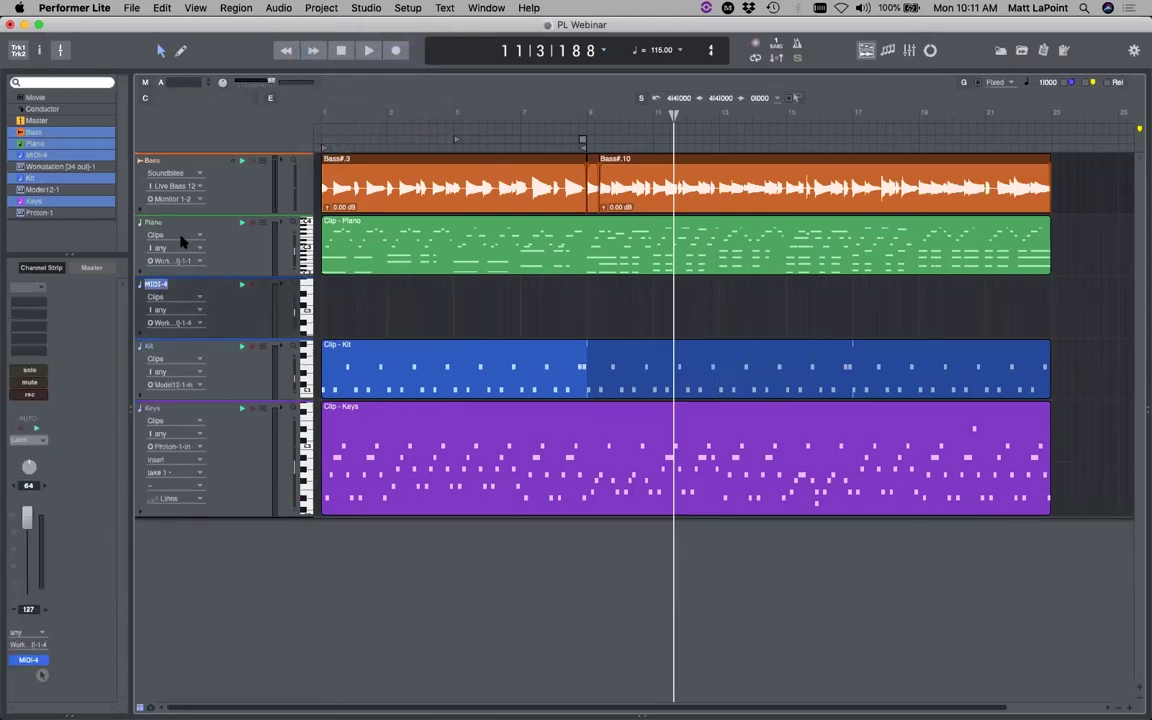
click(321, 8)
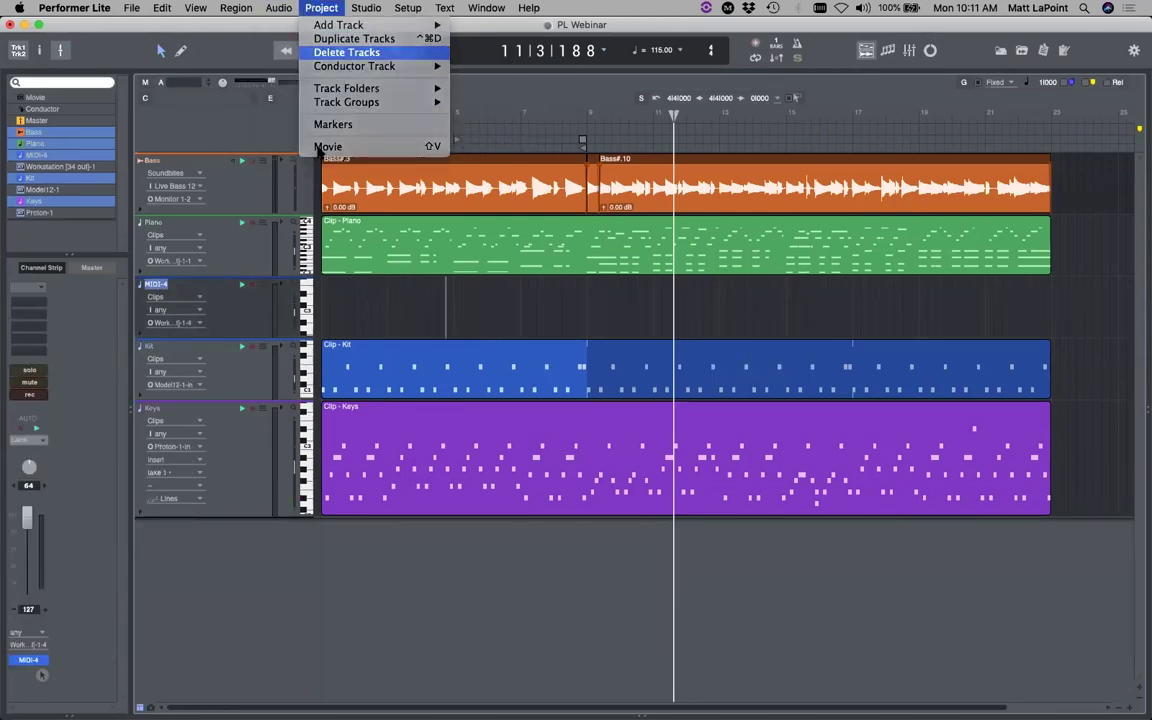
click(343, 52)
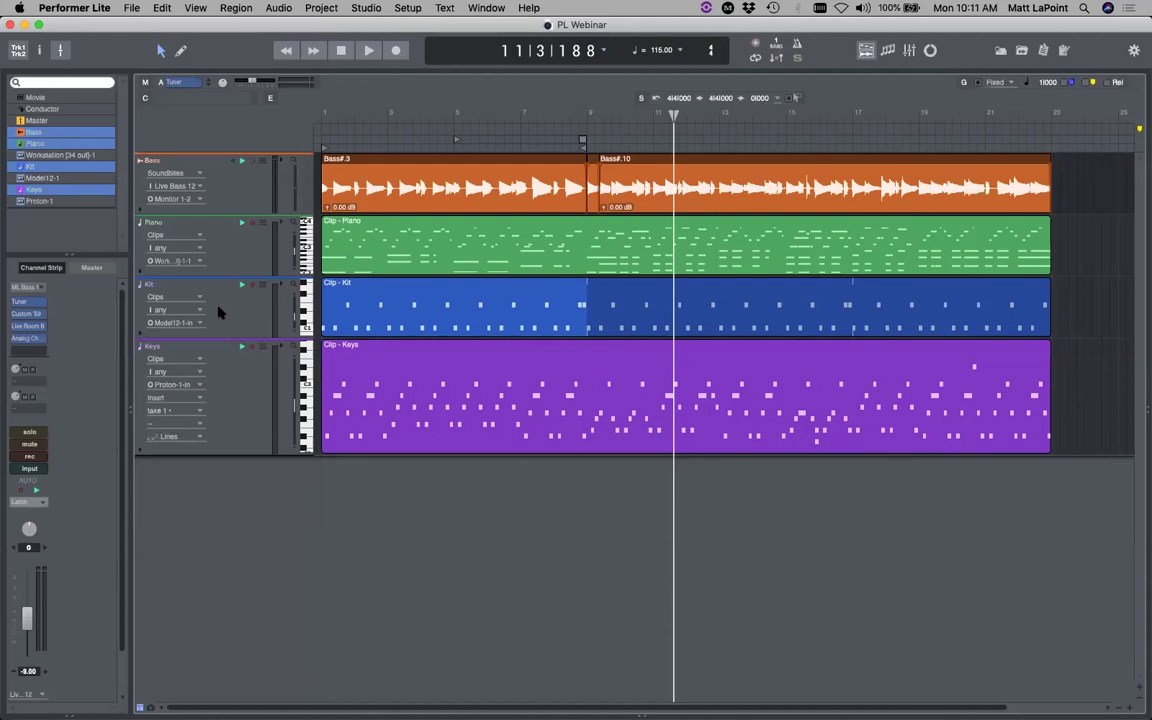
Return to the start of the sequence and add one instrument track using the stereo MOTU nanosampler
click(282, 50)
click(282, 50)
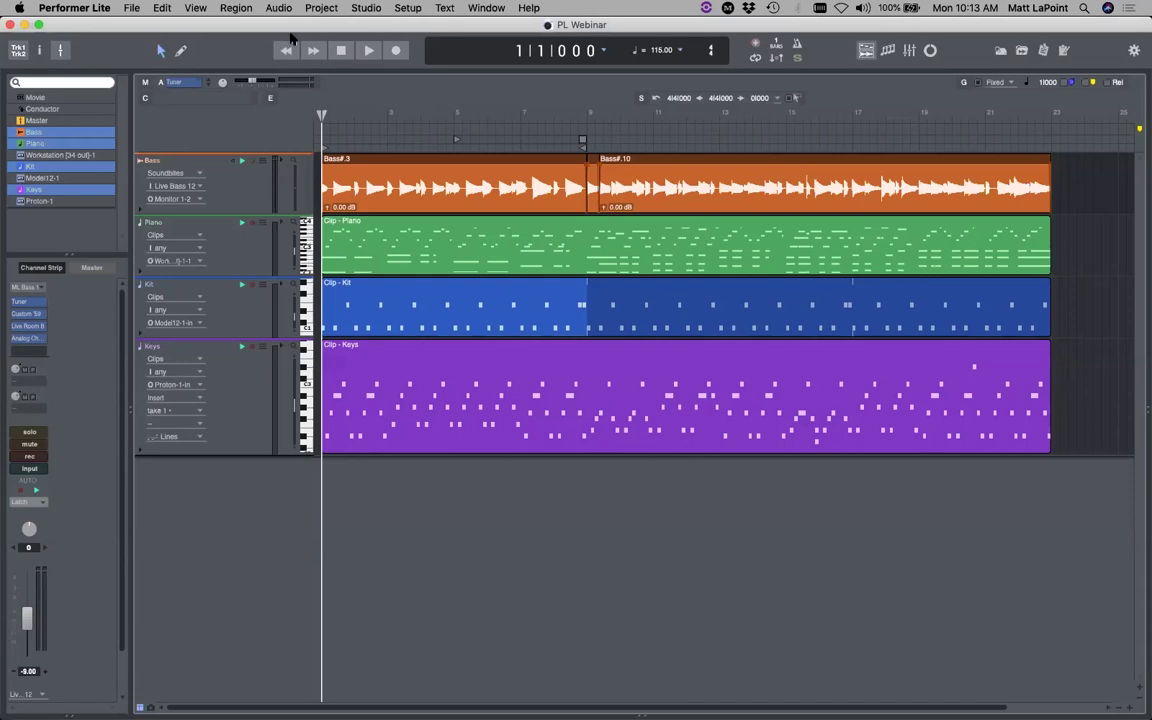
click(325, 8)
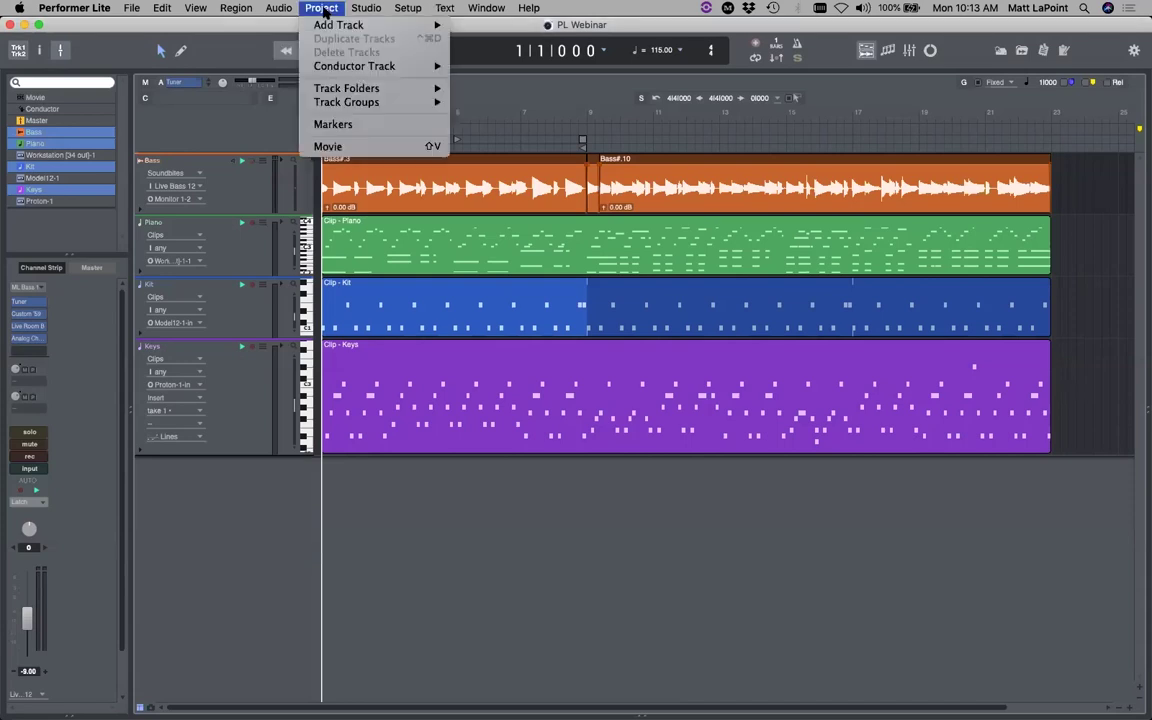
mouse_move(345, 25)
click(586, 93)
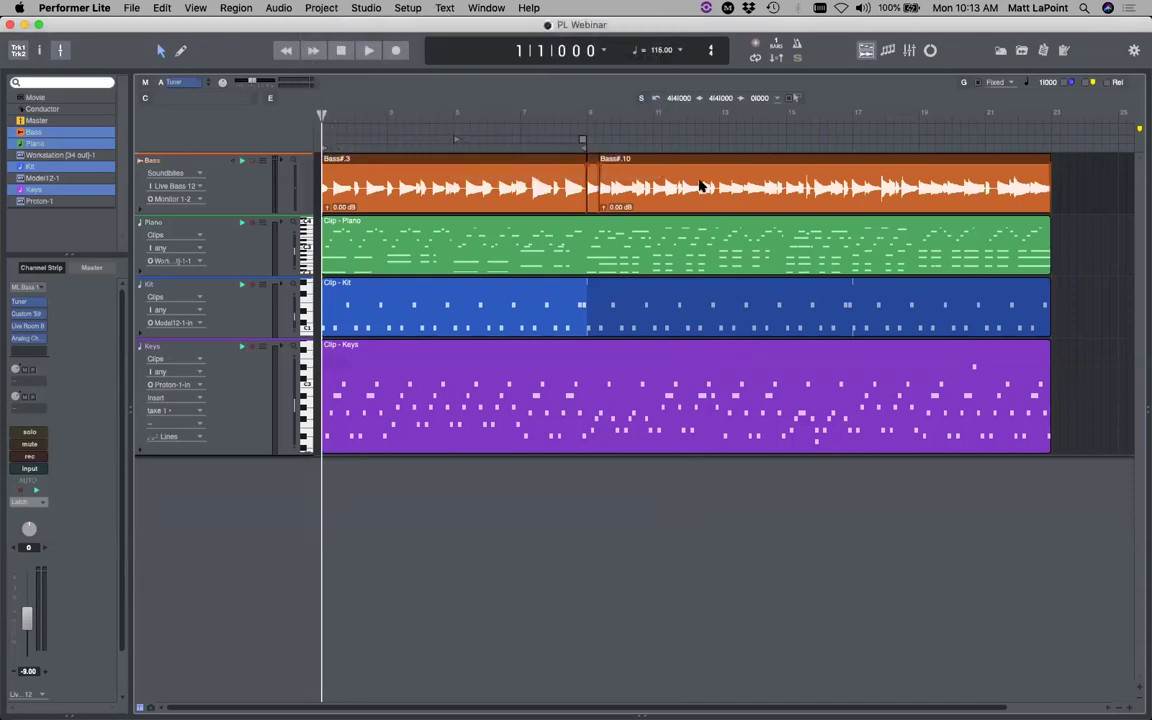
click(548, 288)
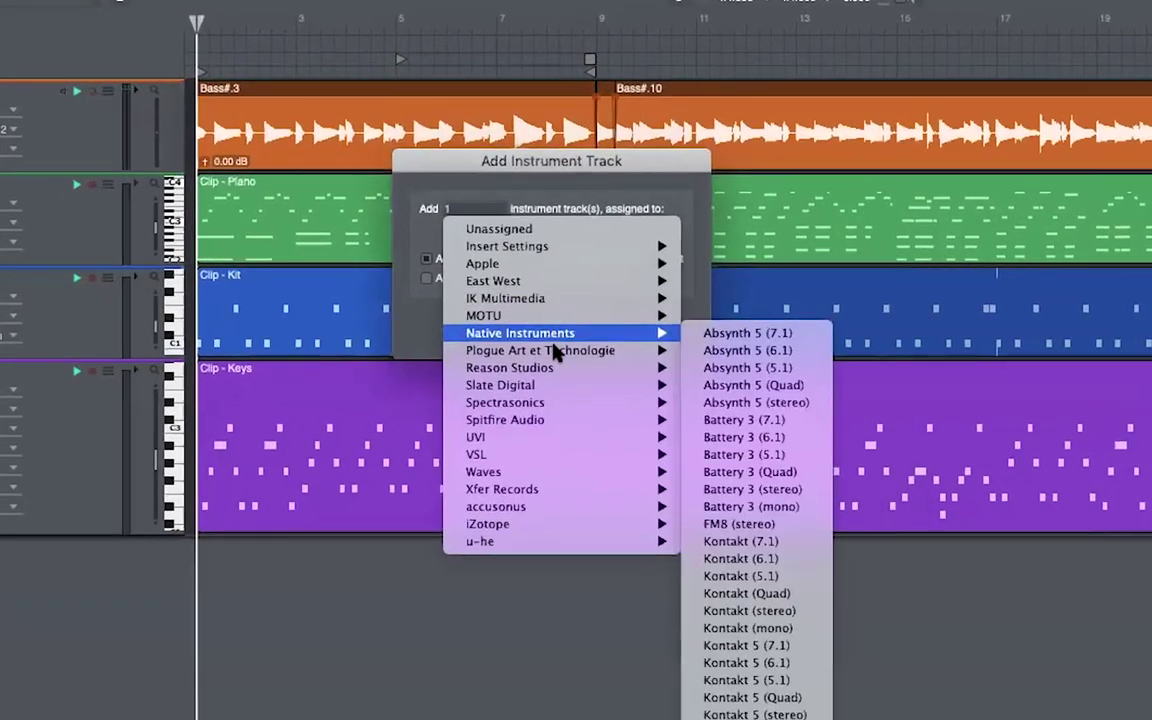
mouse_move(566, 320)
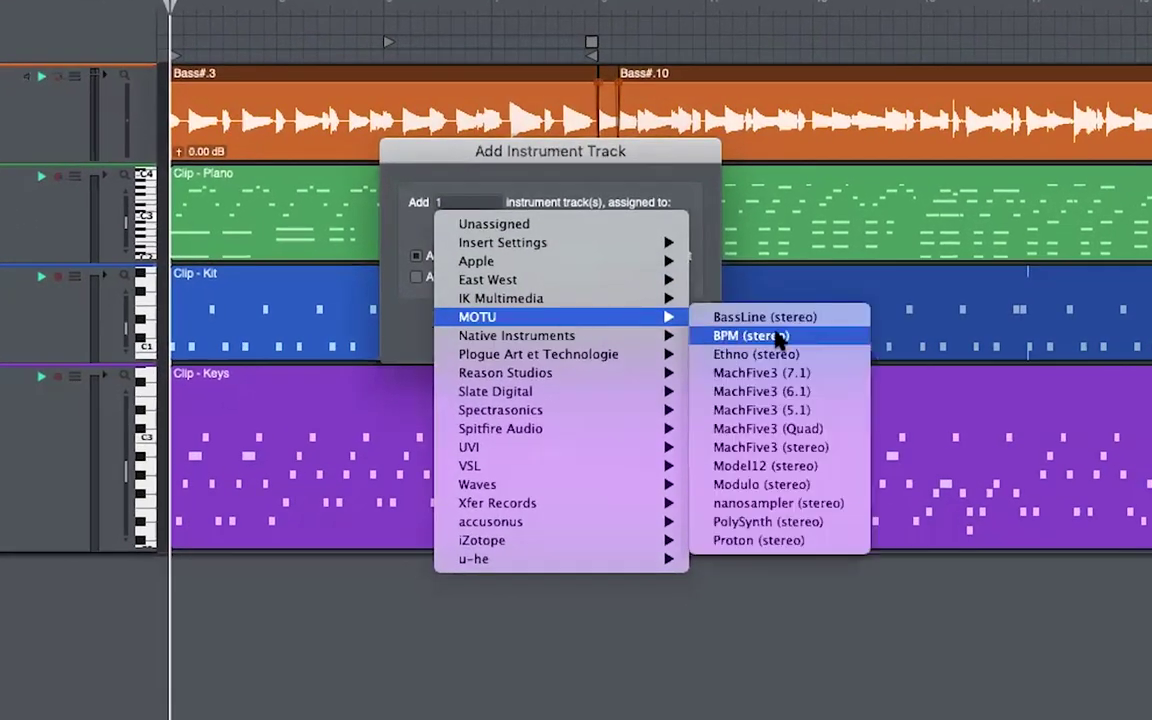
click(808, 503)
click(686, 345)
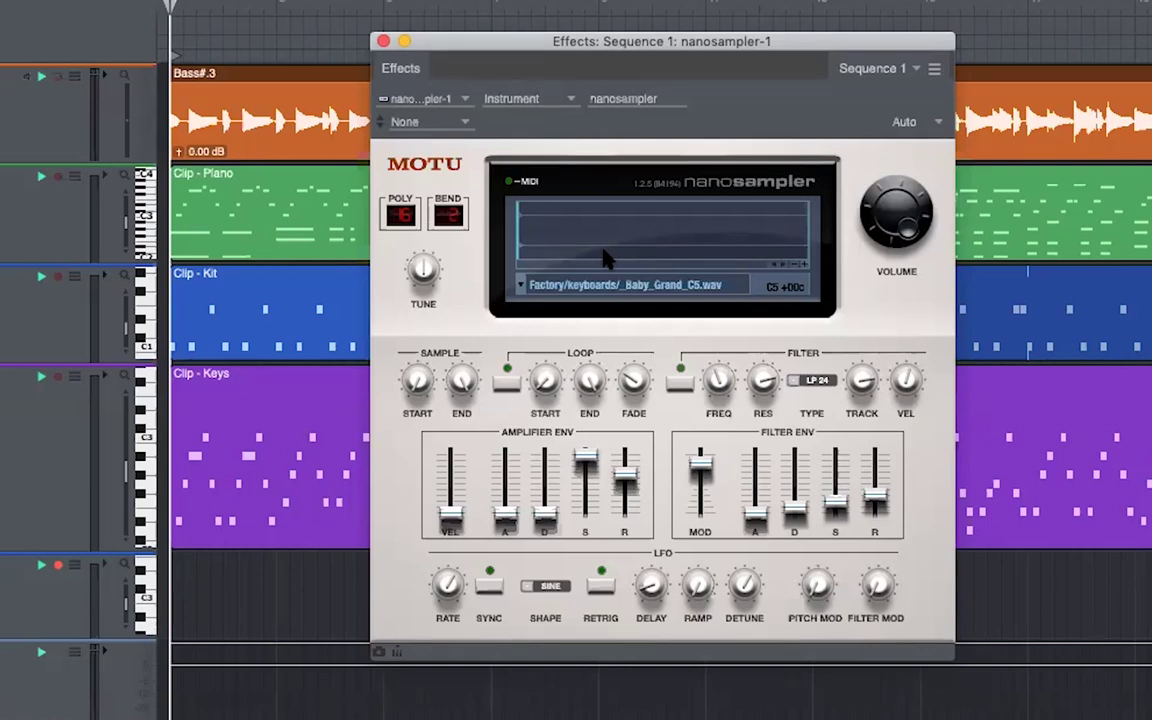
Load the user preset Not So Chordial ML into nanosampler and close its effect window
click(448, 122)
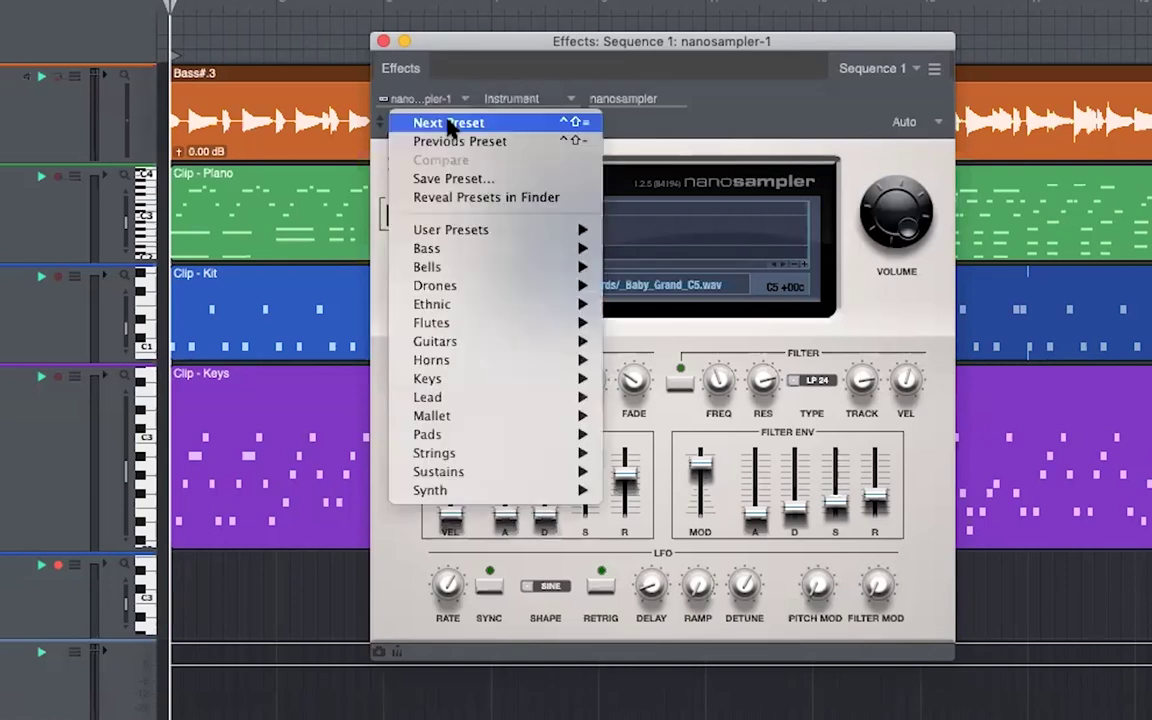
mouse_move(458, 226)
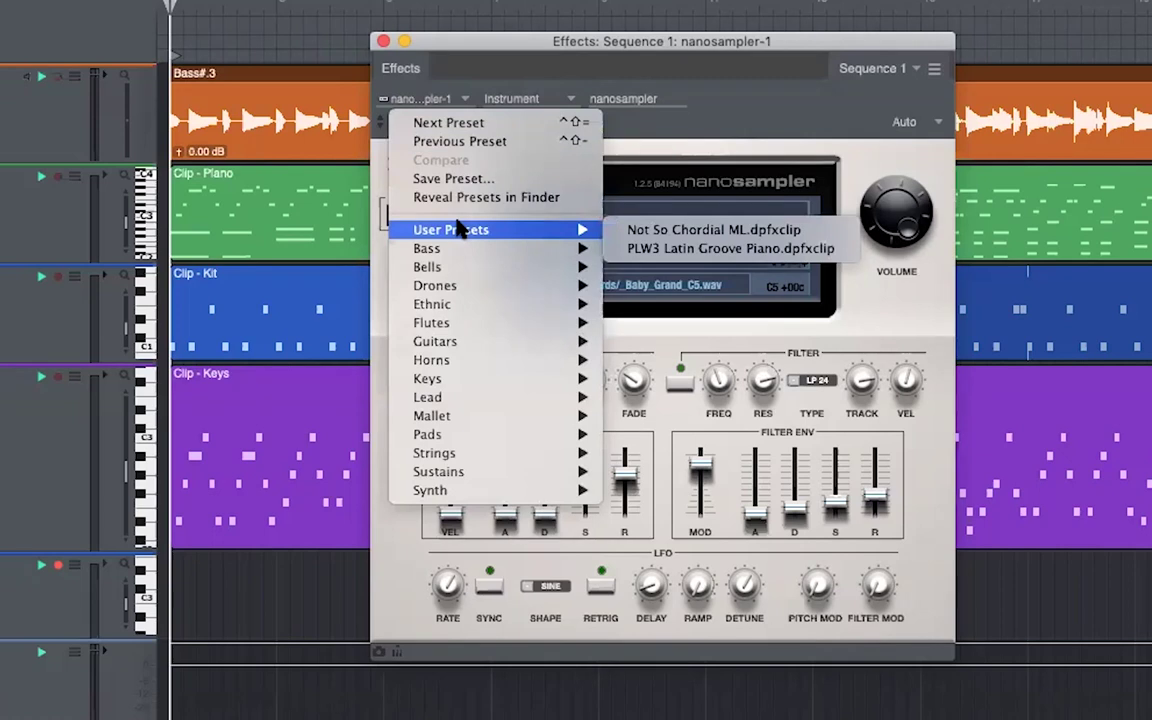
click(731, 236)
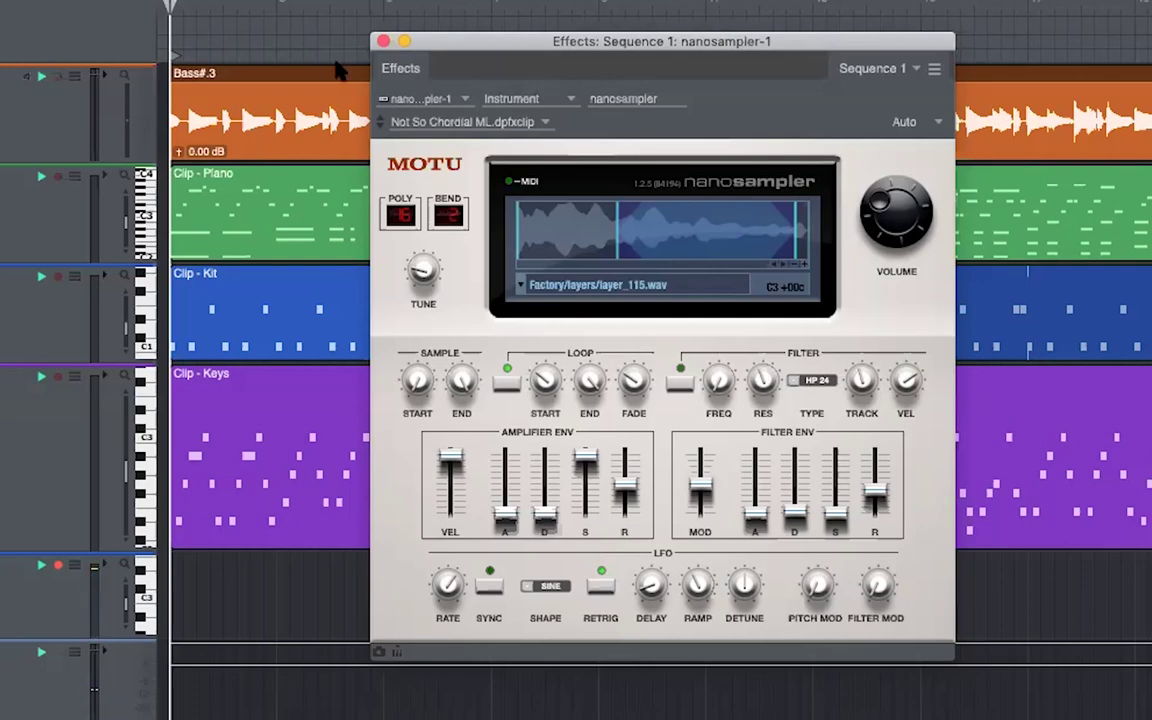
click(383, 41)
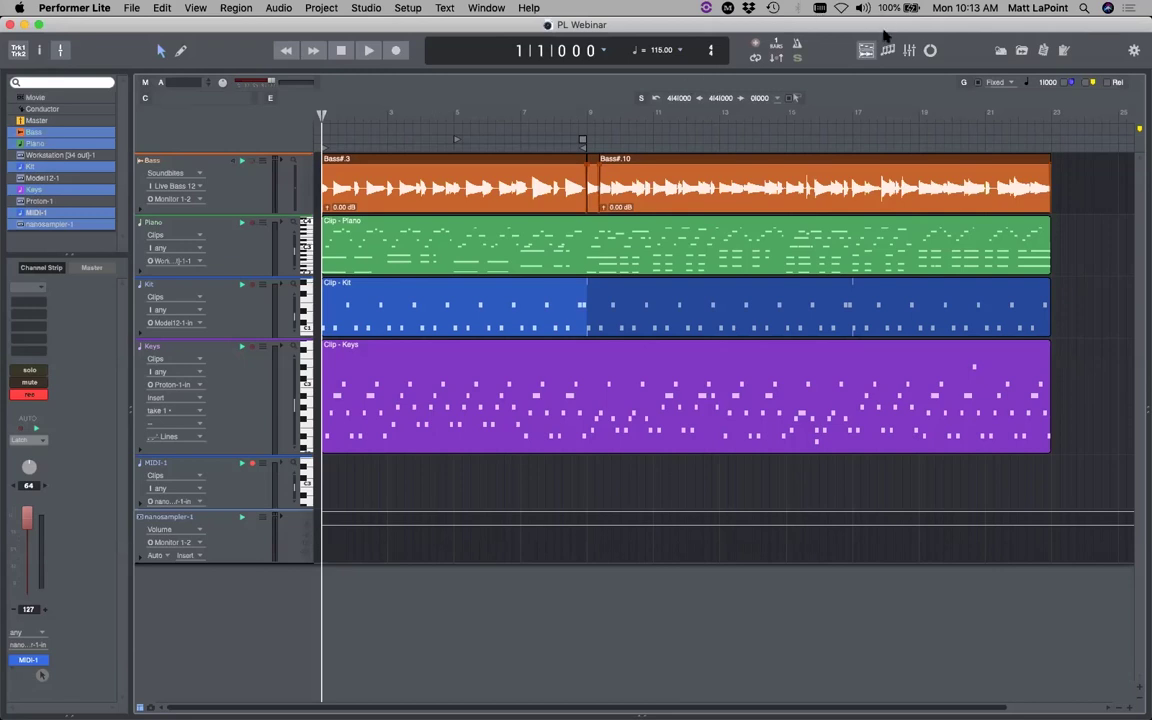
Show the mixing board and lower the MIDI-1 track's volume to 60
key(shift+m)
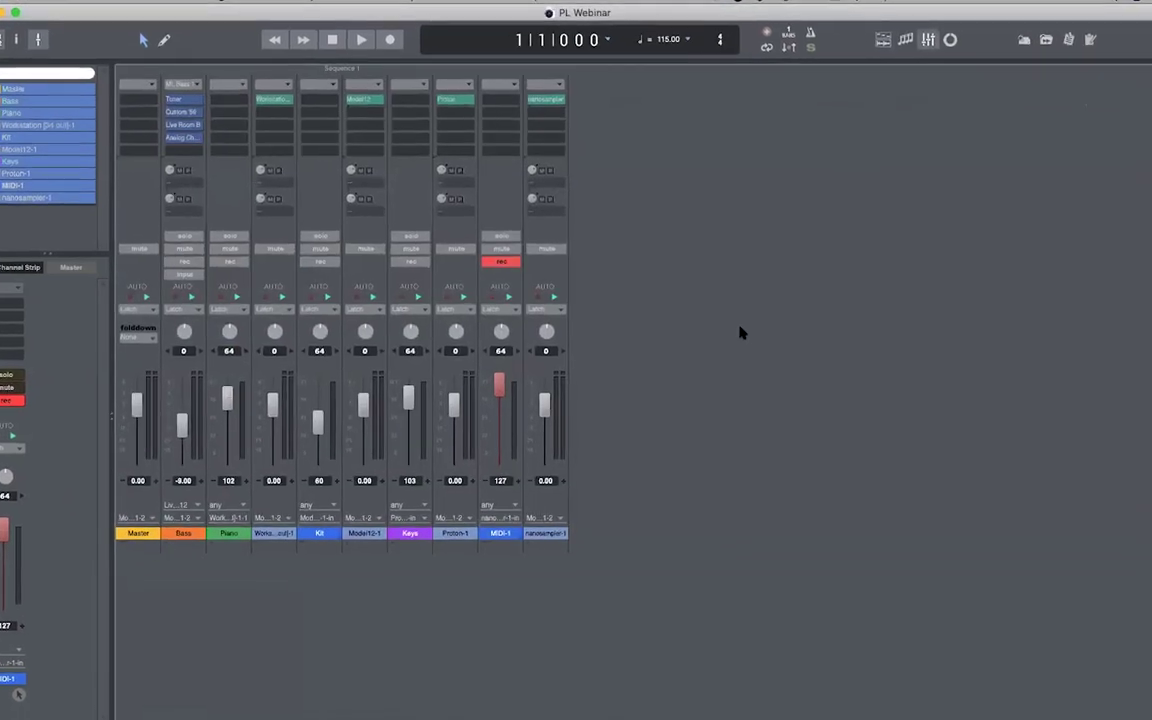
drag(498, 406, 496, 471)
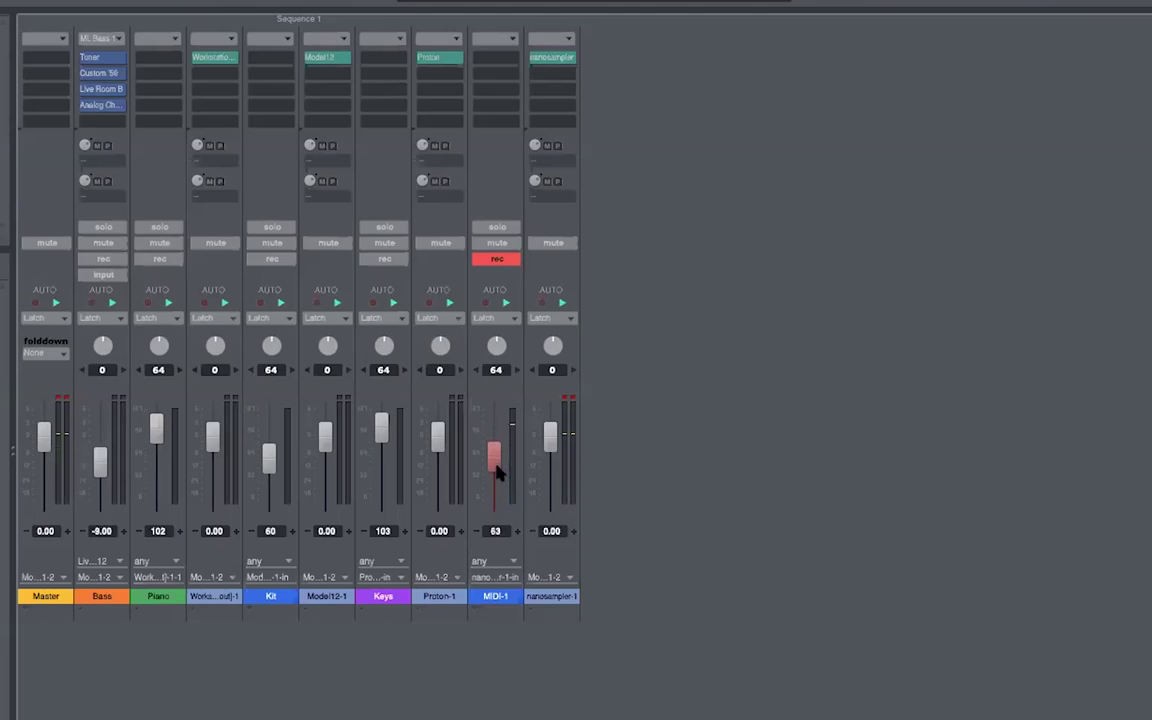
double_click(560, 56)
click(433, 99)
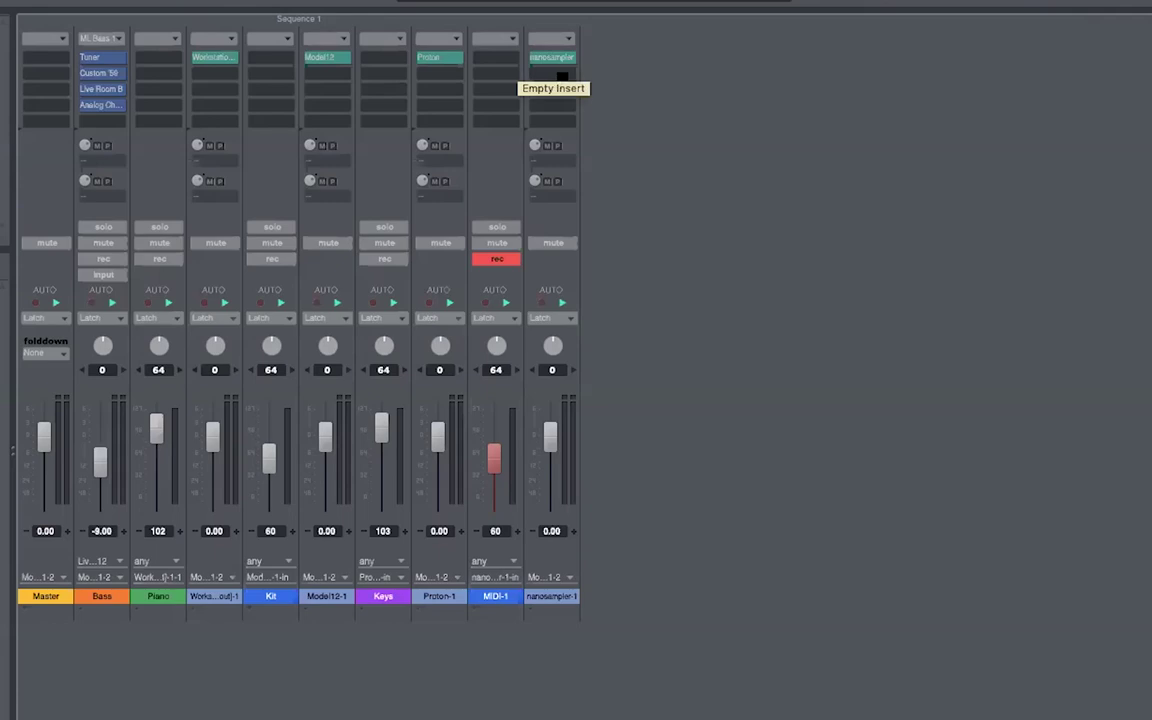
Insert the stereo MOTU ProVerb reverb in the slot below nanosampler on the nanosampler-1 channel
click(562, 76)
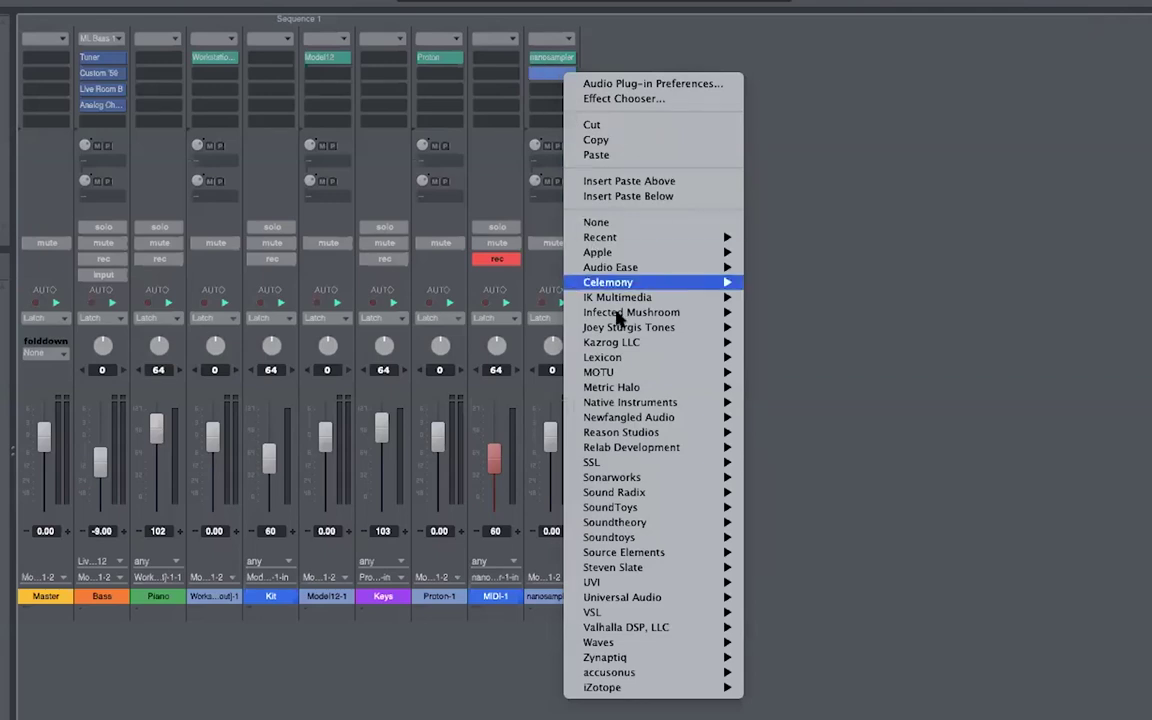
mouse_move(617, 372)
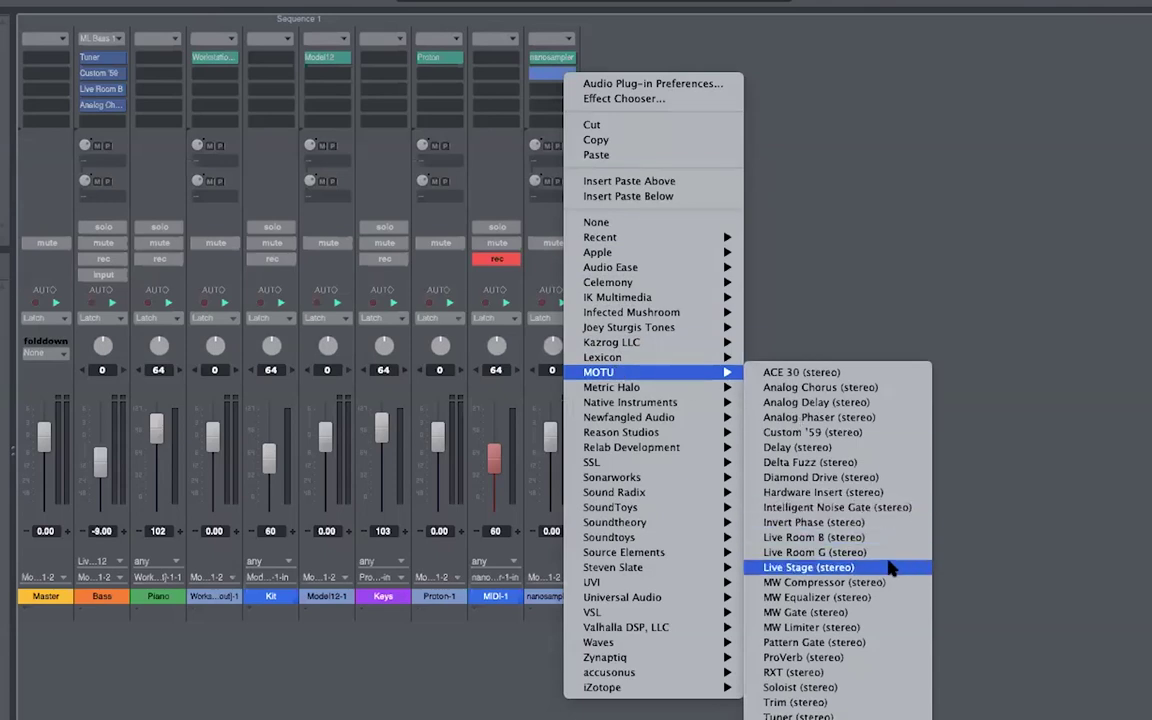
click(841, 657)
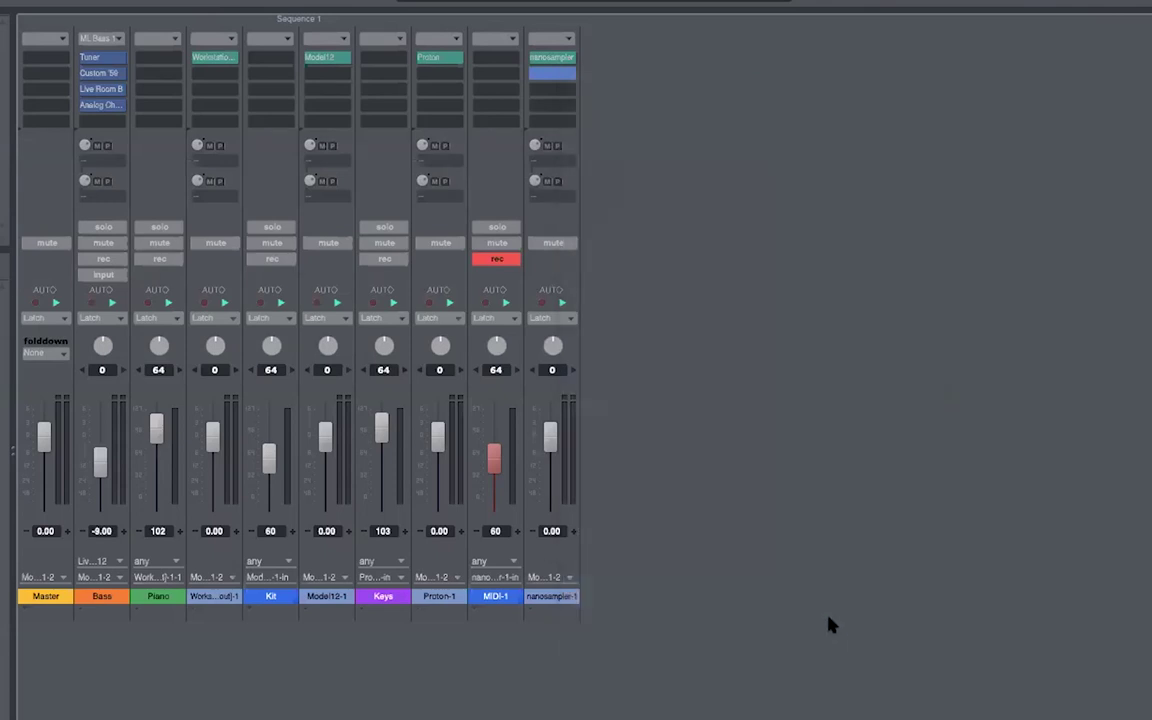
drag(722, 108, 718, 128)
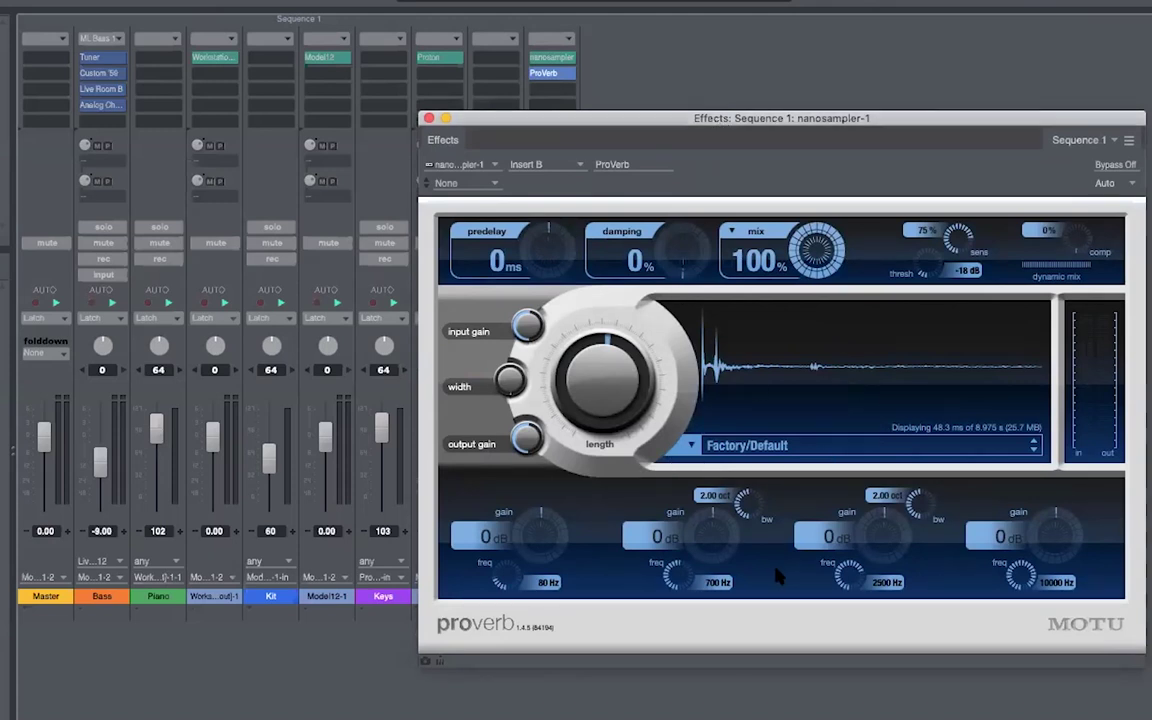
Load the factory Halls/Concert/Center impulse response in ProVerb
click(693, 445)
mouse_move(698, 442)
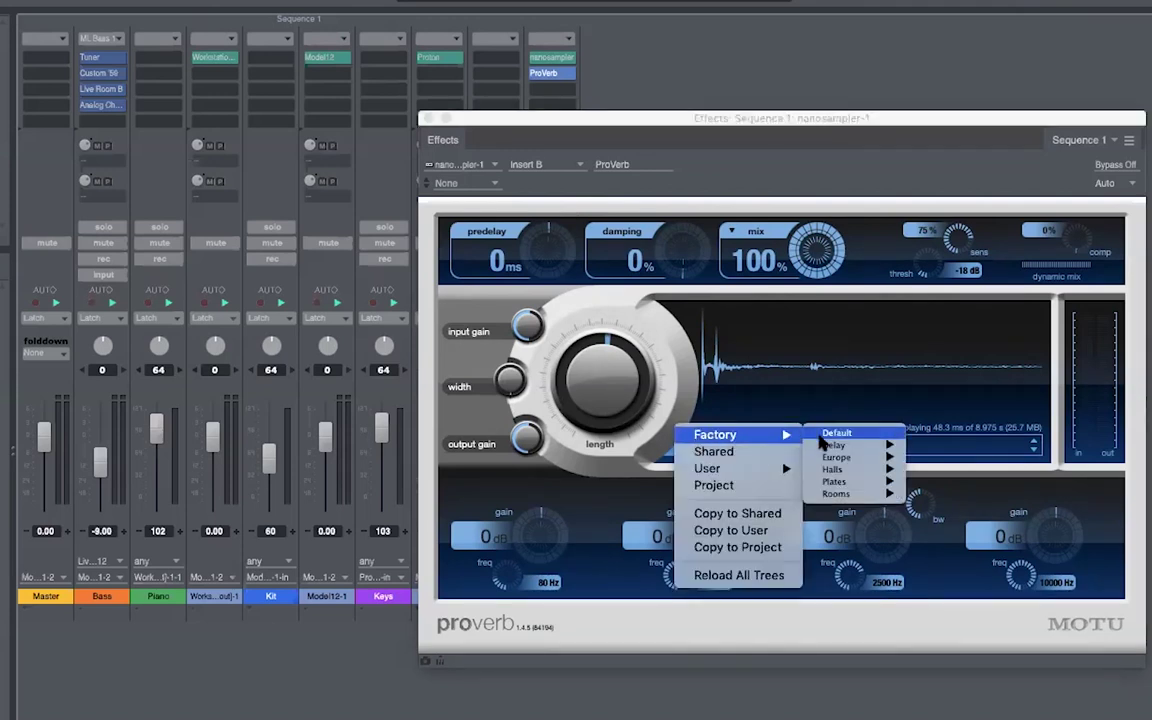
mouse_move(855, 468)
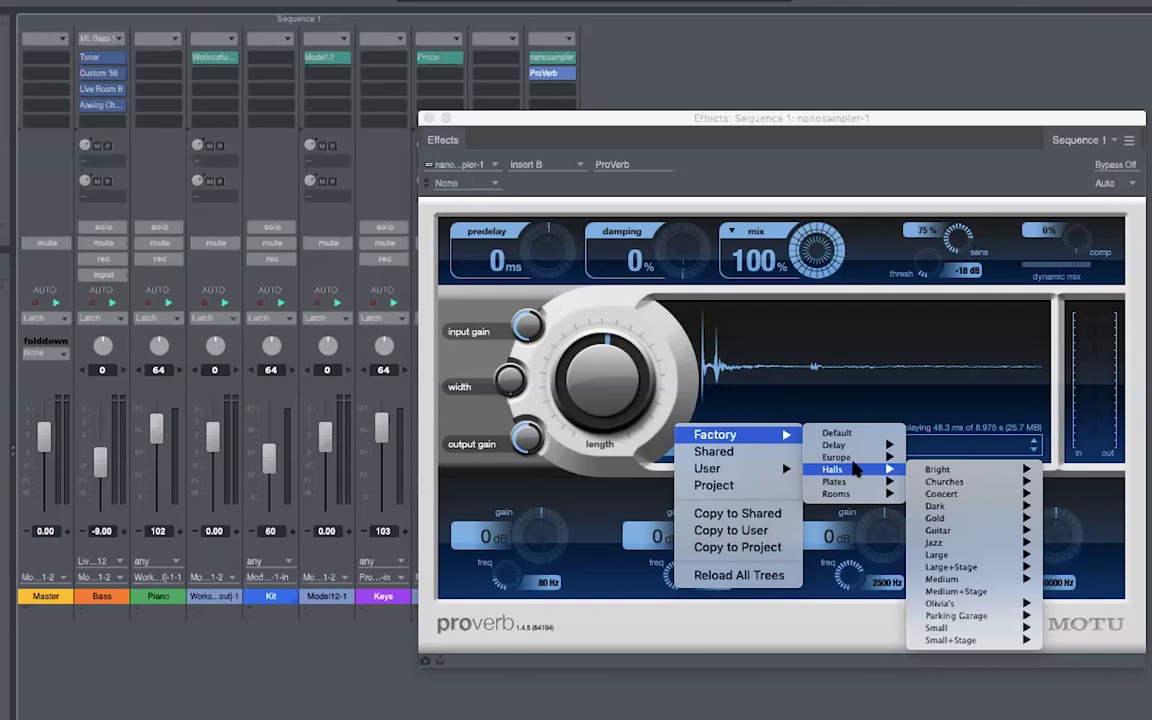
mouse_move(945, 494)
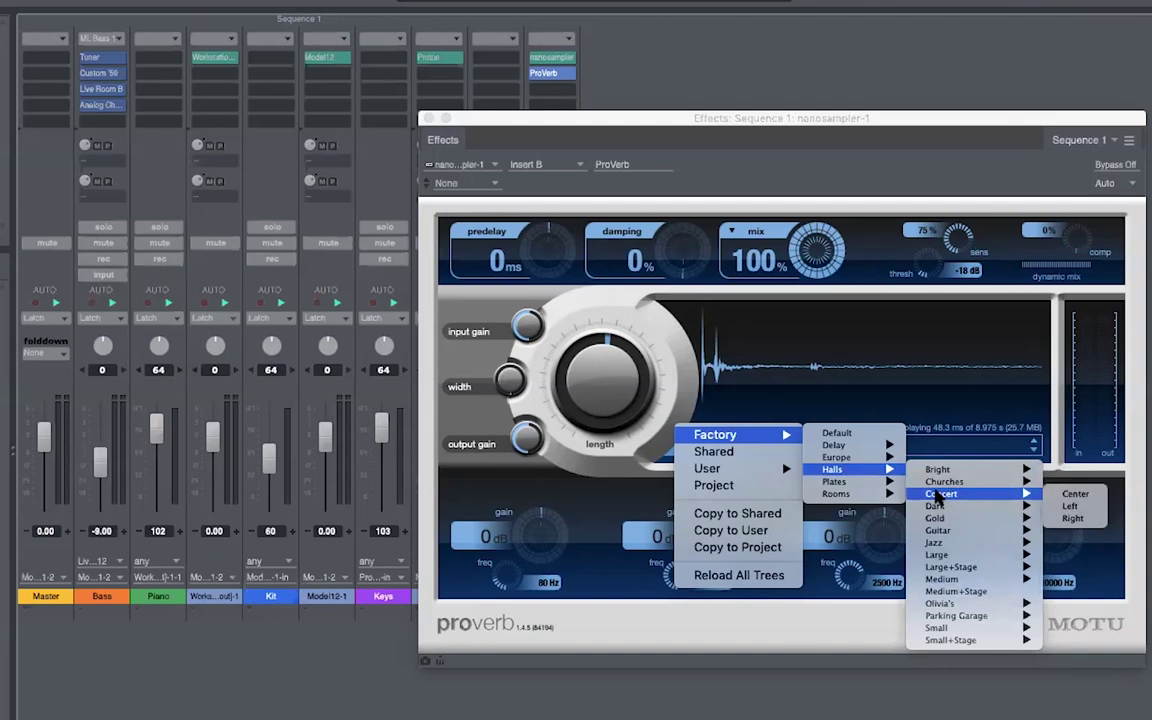
click(1075, 494)
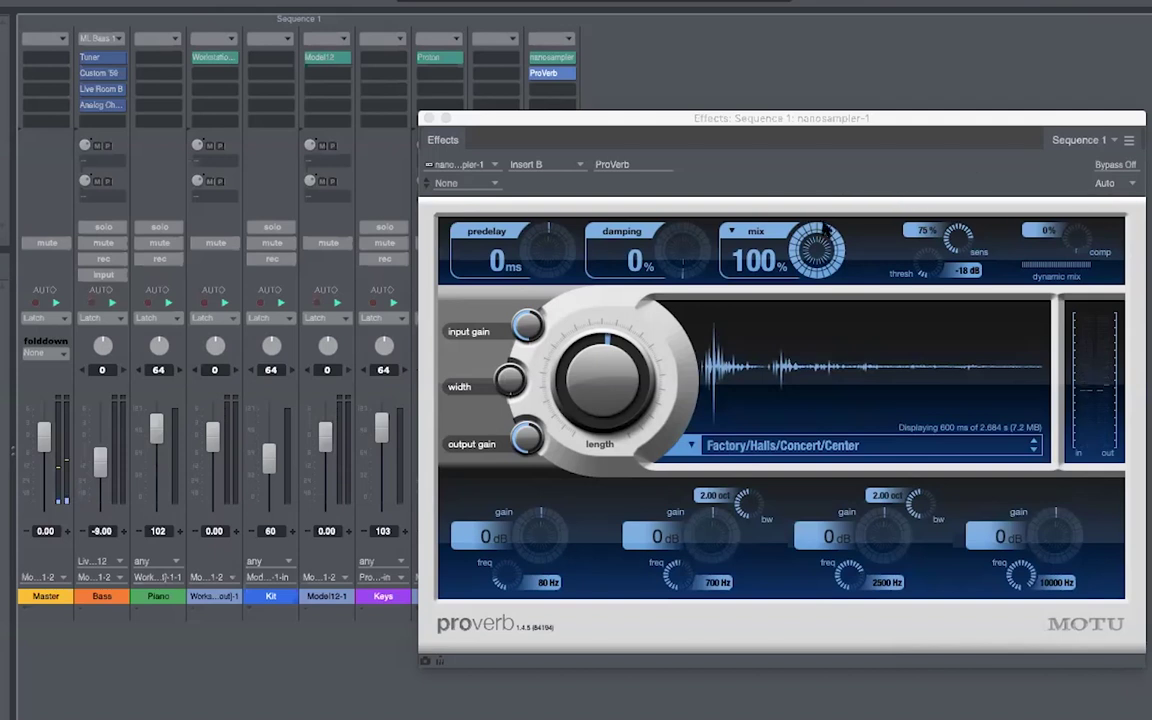
Load the factory Europe/Classic Cathedral/Back Pew/Center impulse response in ProVerb
click(696, 450)
mouse_move(760, 434)
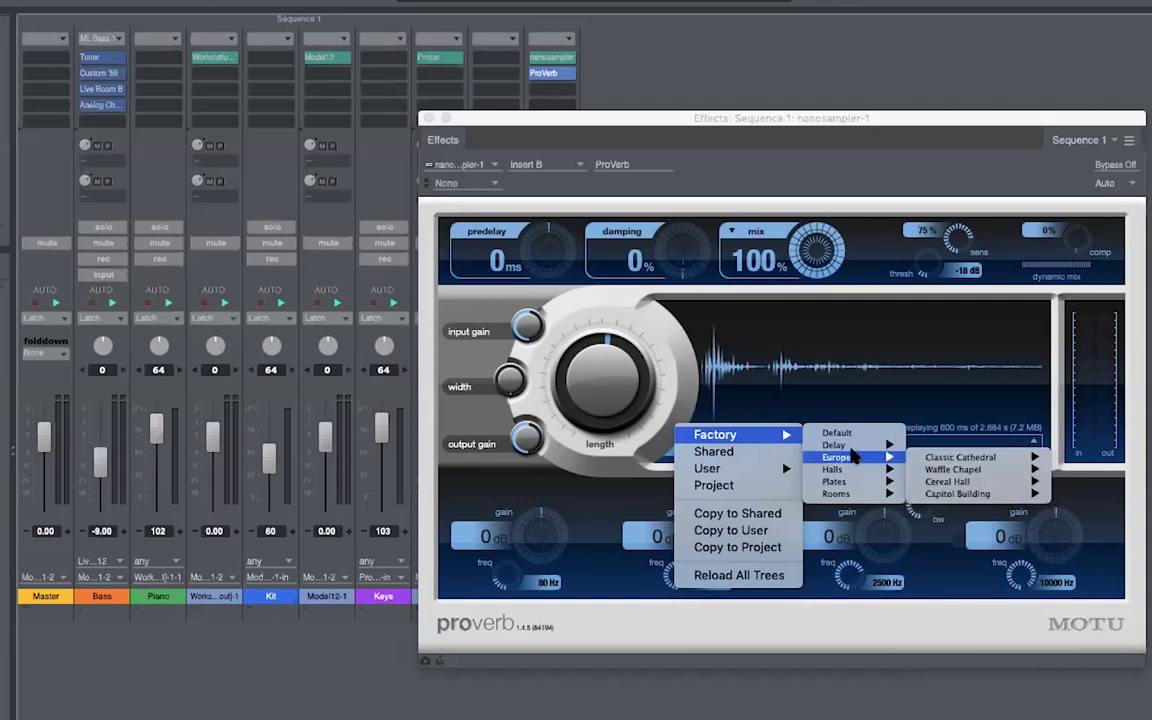
mouse_move(945, 460)
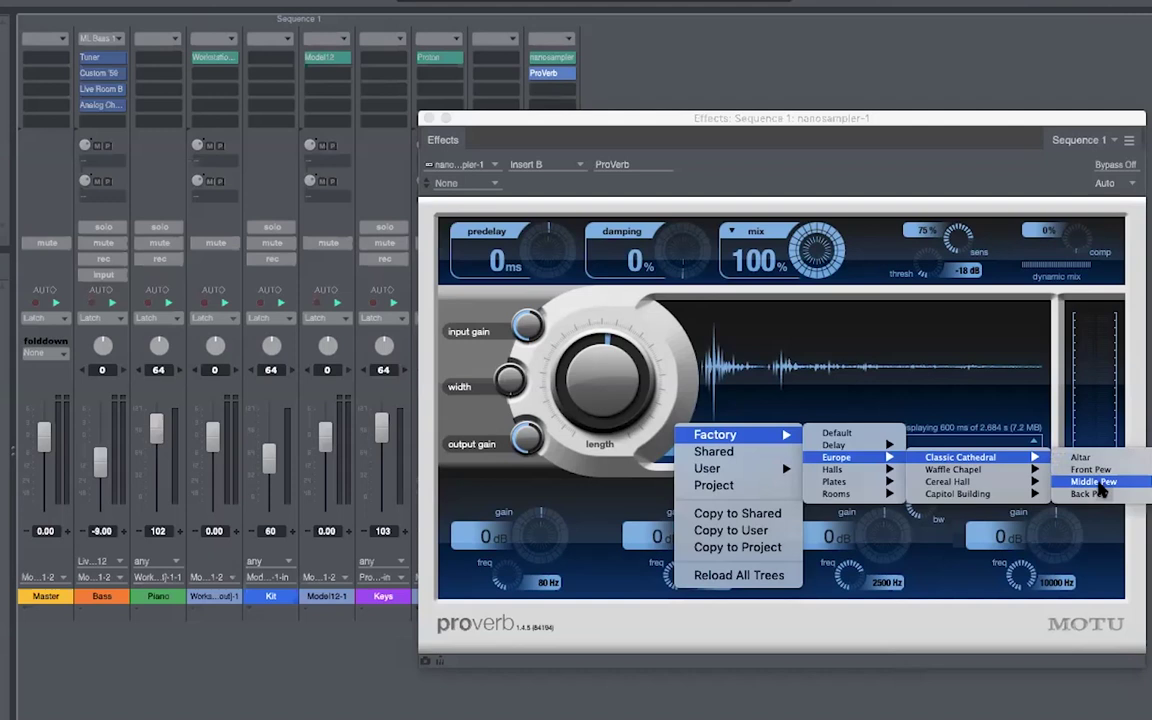
click(1090, 493)
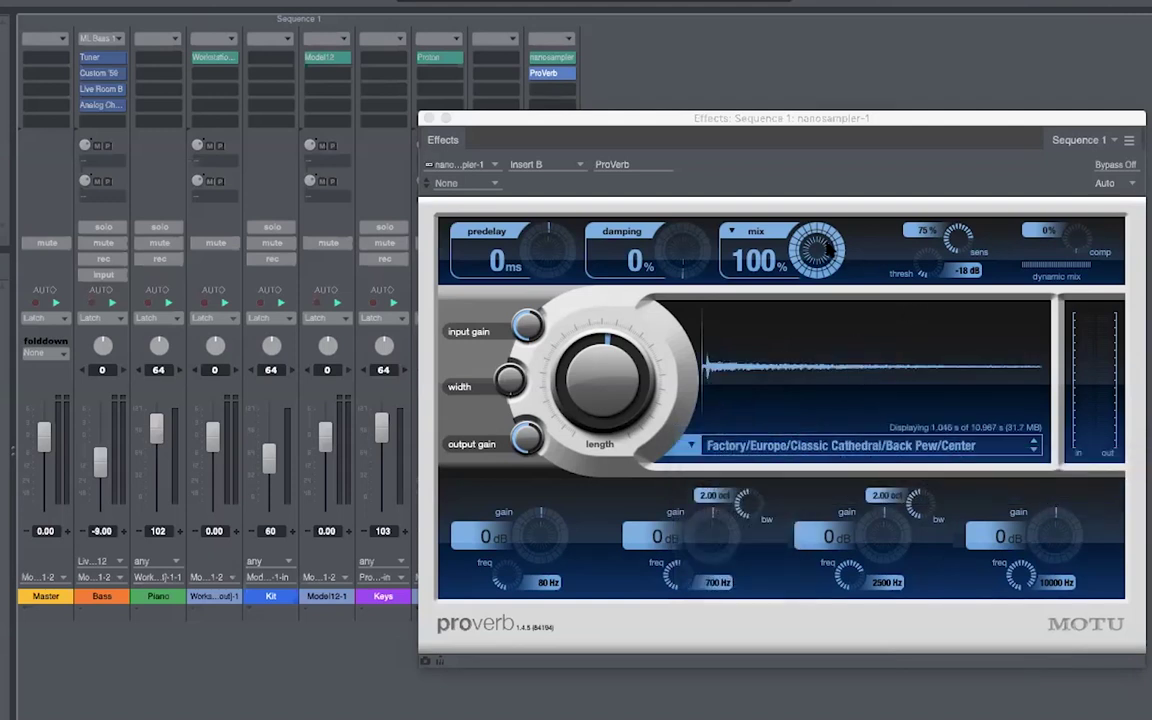
Set ProVerb's mix to 36%, shorten the reverb length to about 5.8 s, and close the effect window
drag(815, 248, 815, 300)
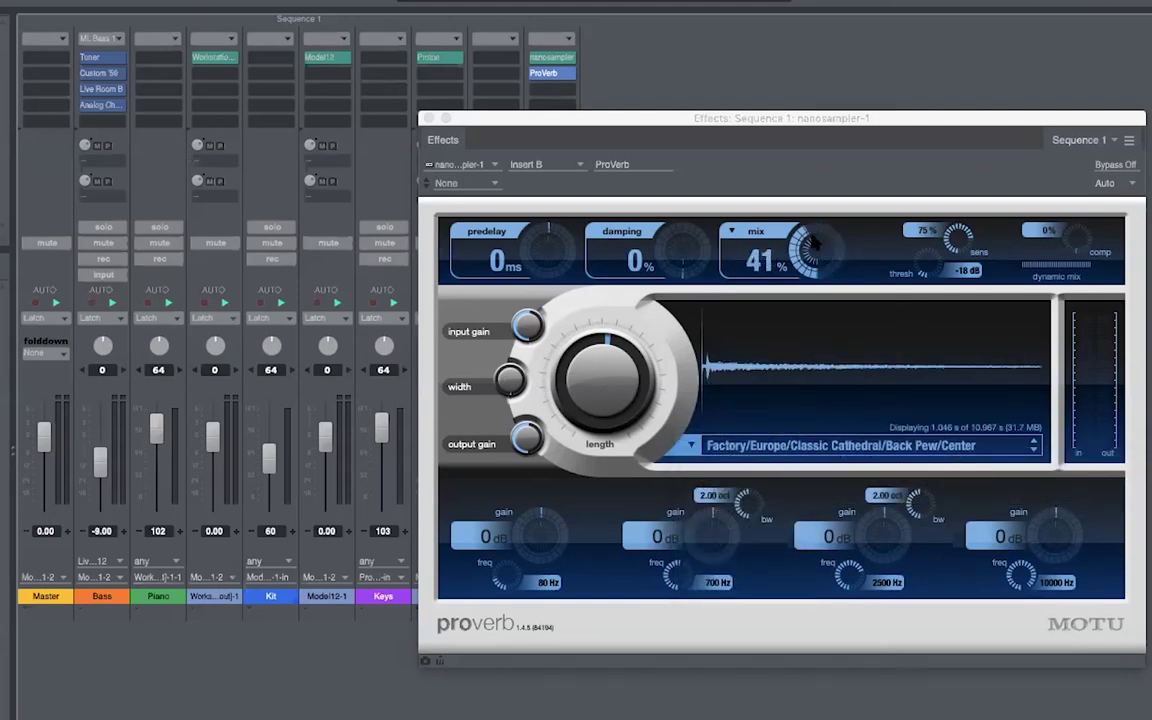
key(space)
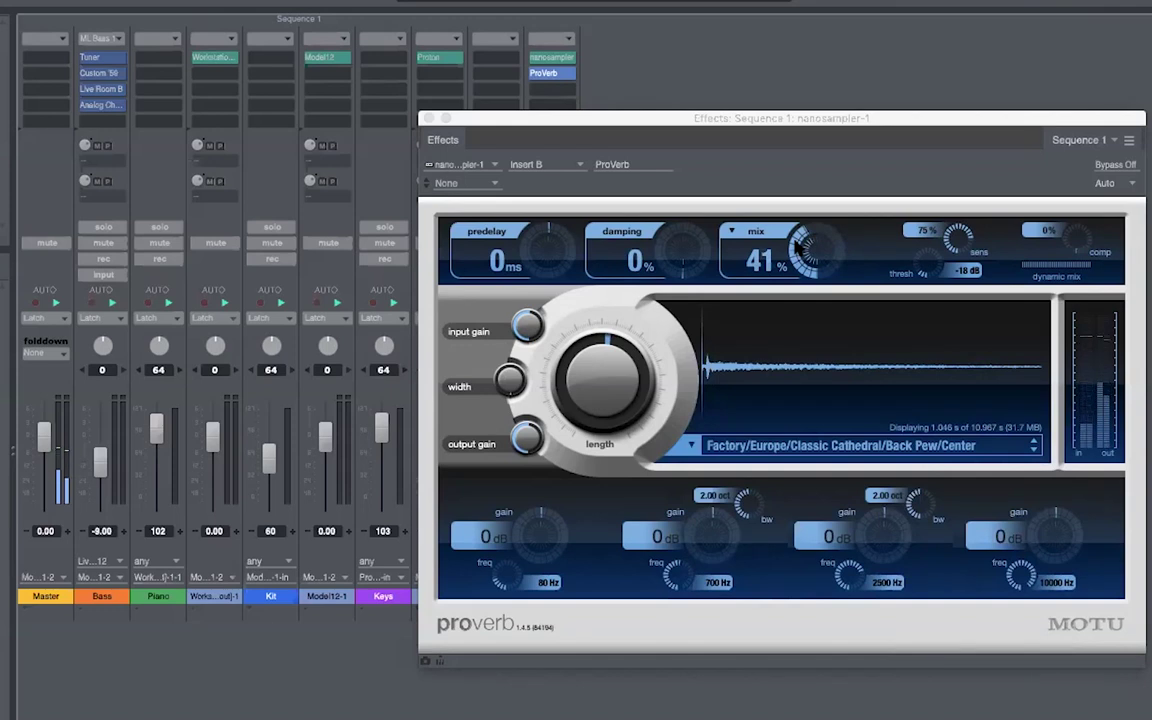
drag(815, 300, 815, 308)
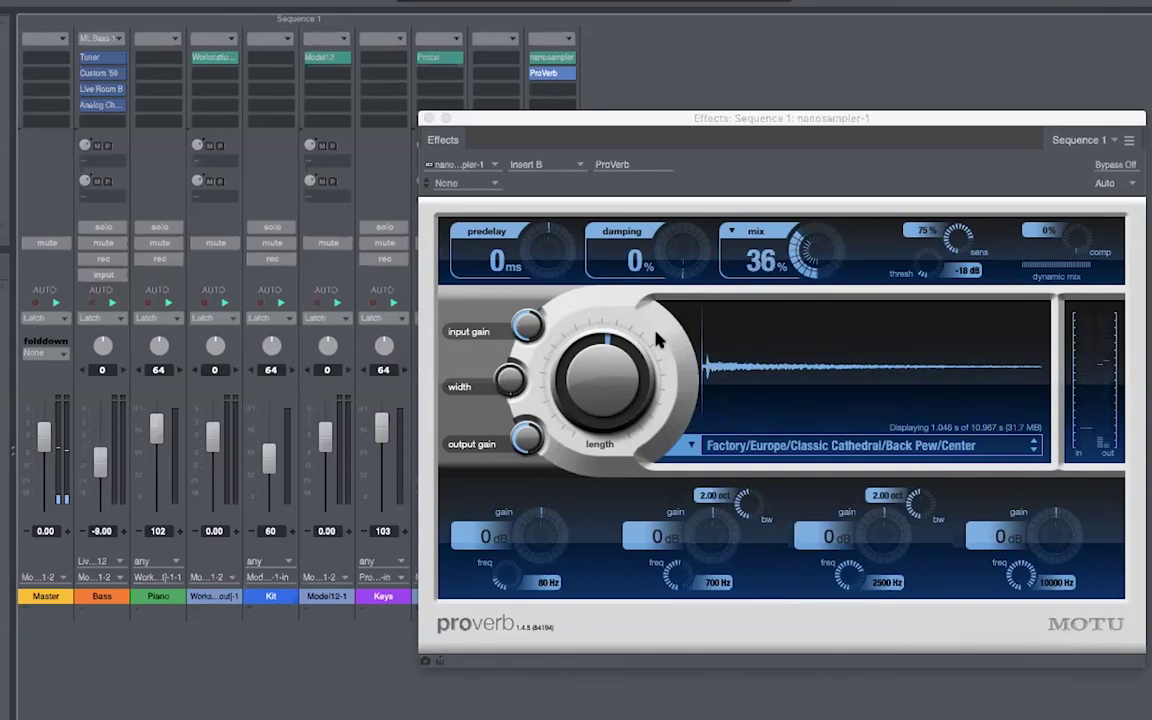
drag(601, 369, 604, 362)
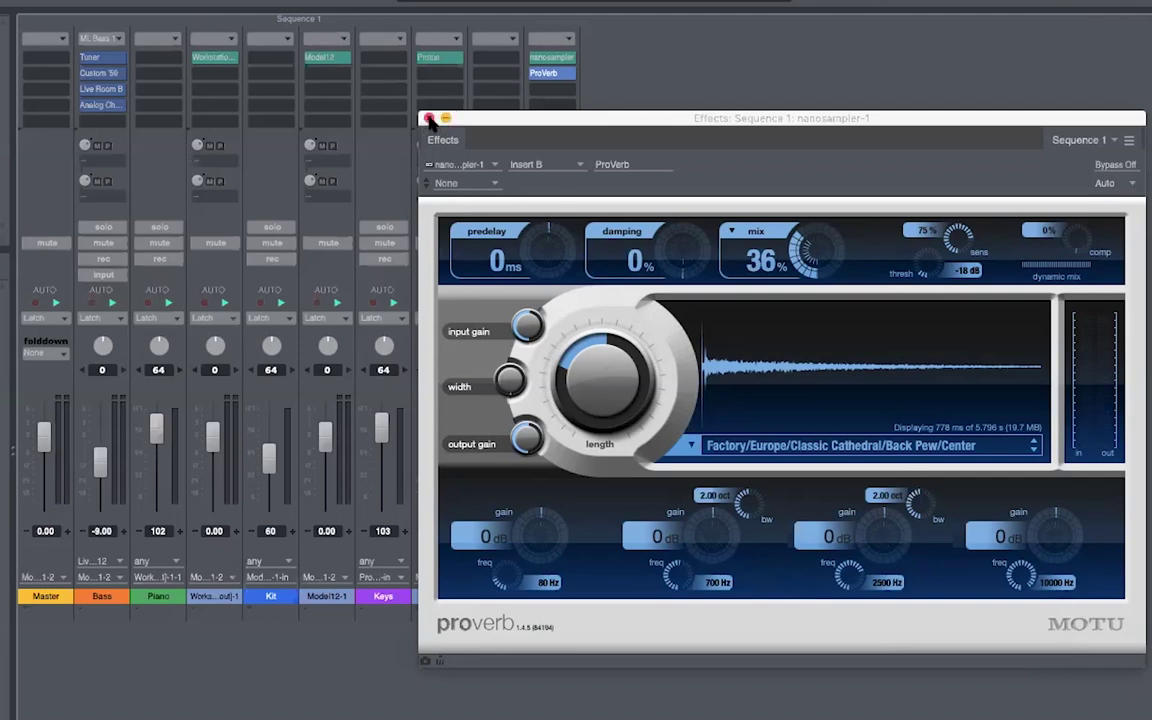
click(428, 118)
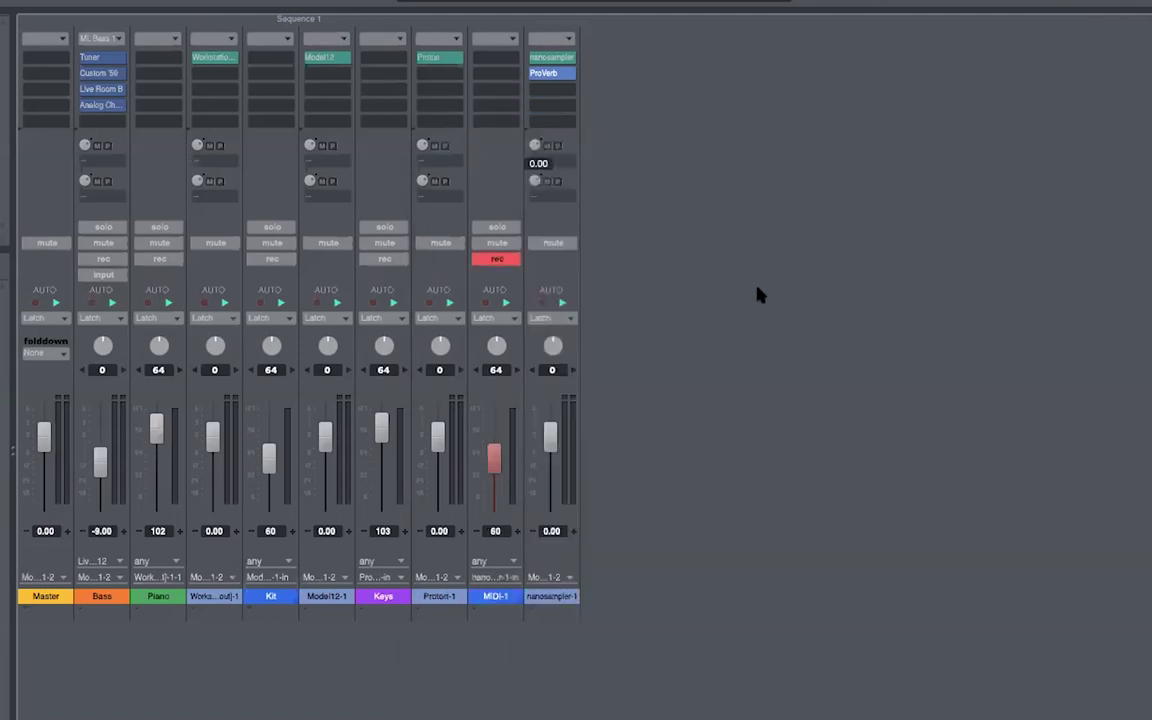
Lower the MIDI-1 track's volume to 41 and rename the track Arp
drag(497, 452, 497, 470)
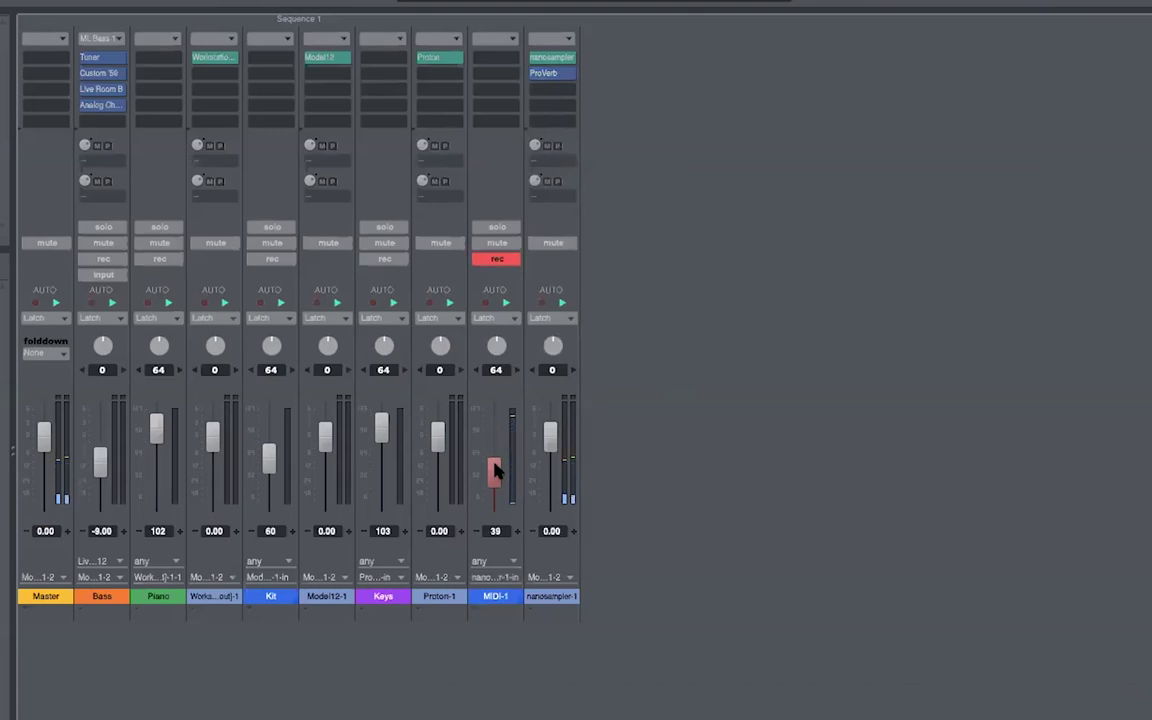
drag(494, 471, 500, 468)
double_click(491, 597)
text(Arp)
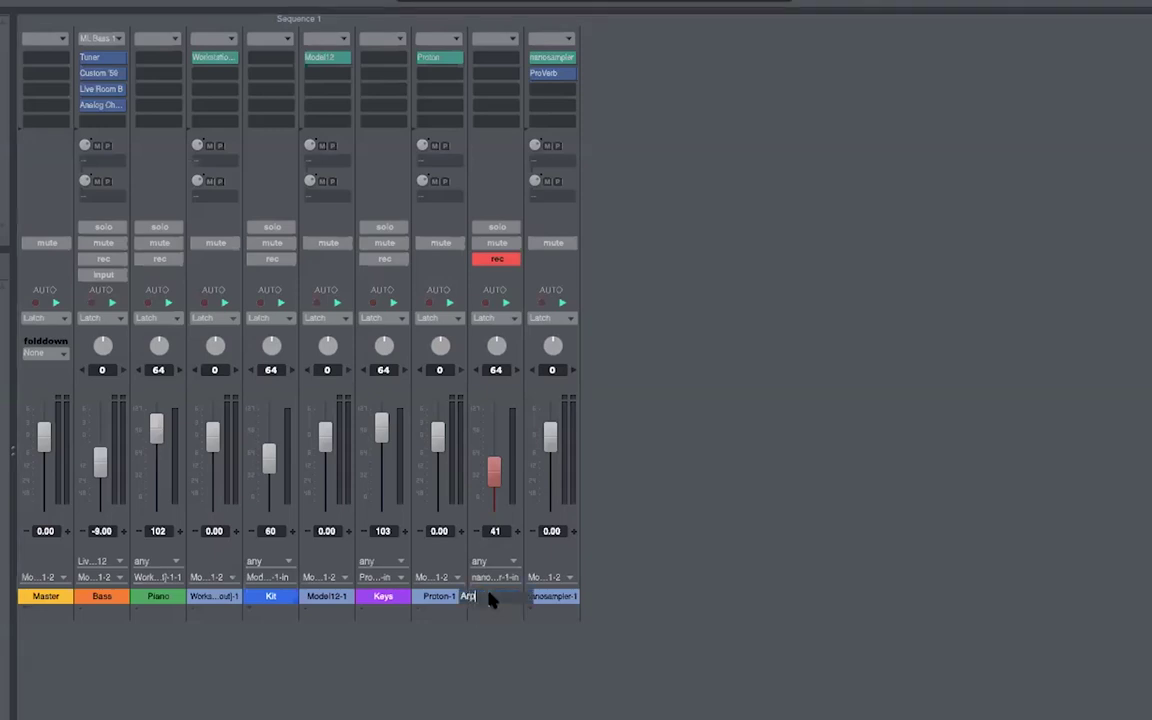
key(Return)
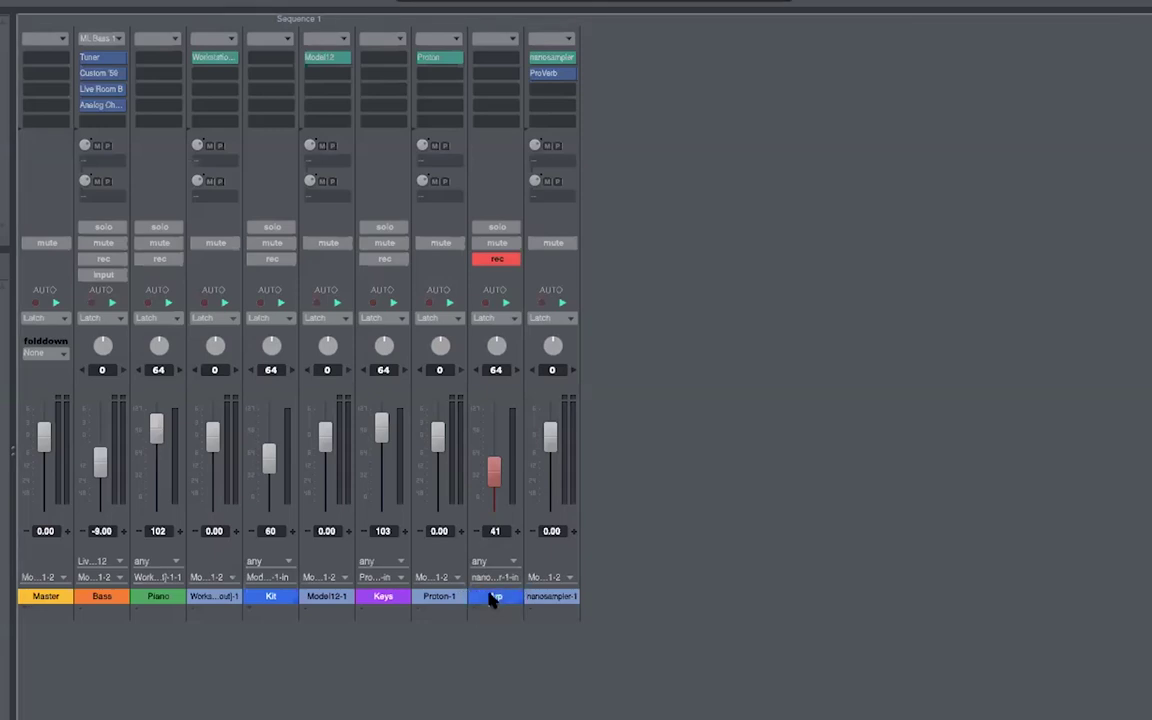
Insert the Arpeggiator MIDI effect in the Arp track's first slot and move its window clear of the mixer channels
right_click(503, 60)
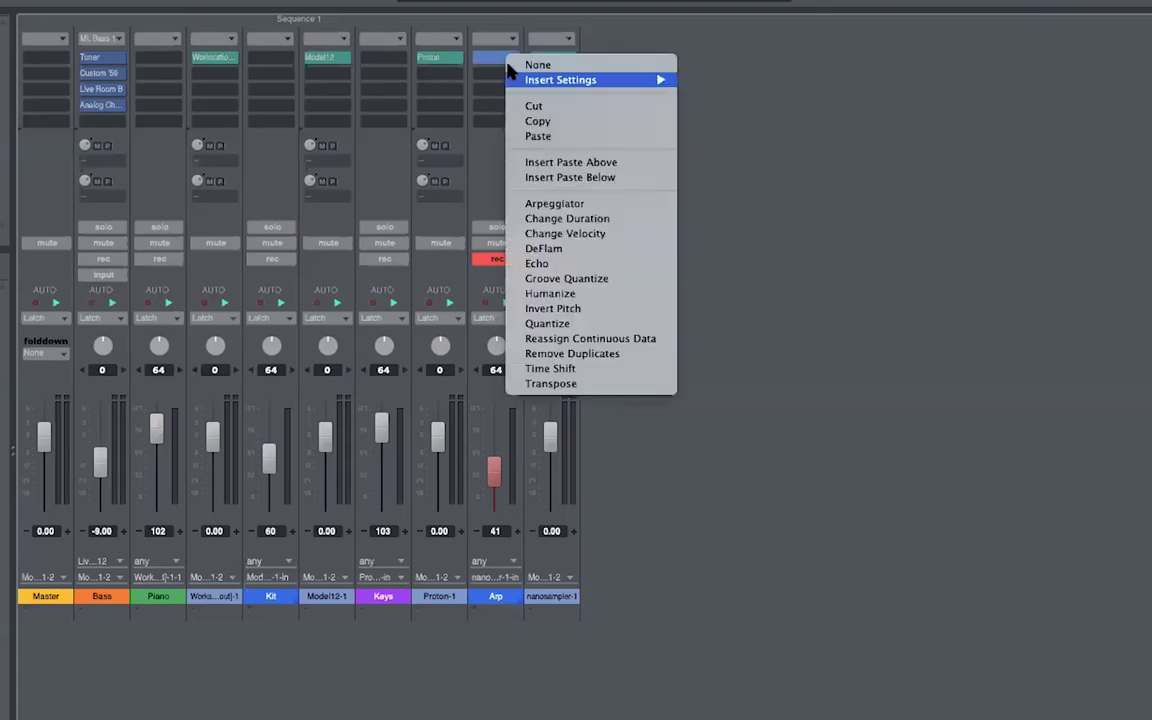
click(597, 203)
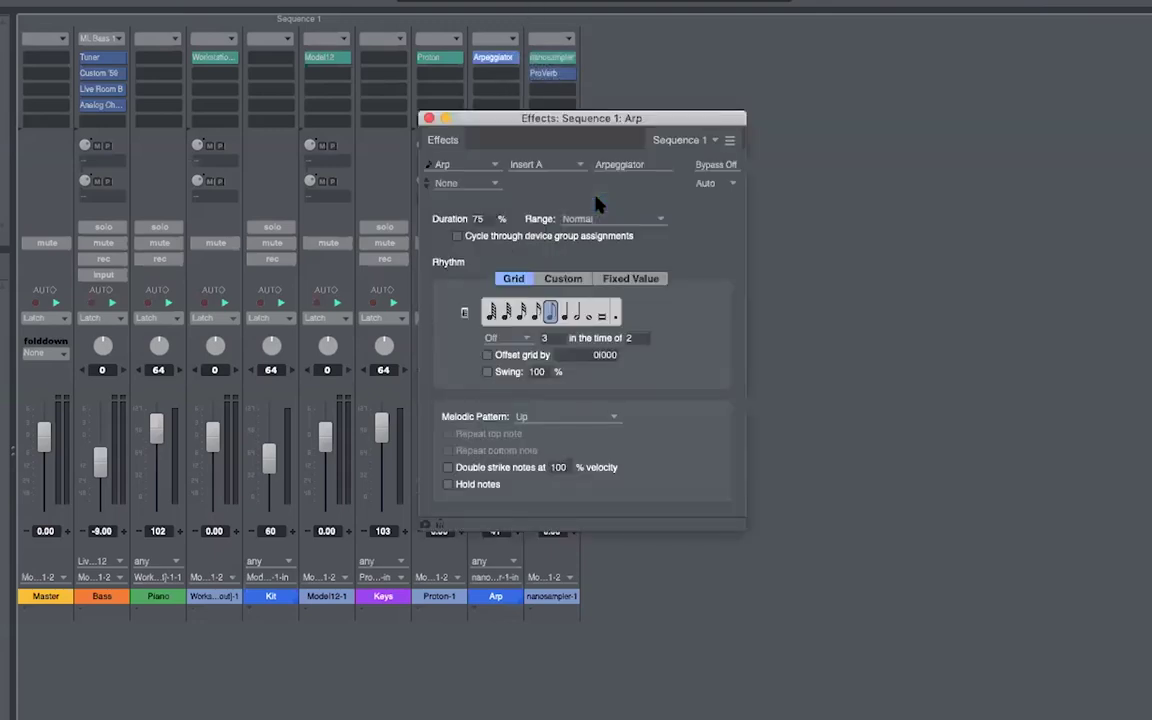
drag(615, 117, 911, 112)
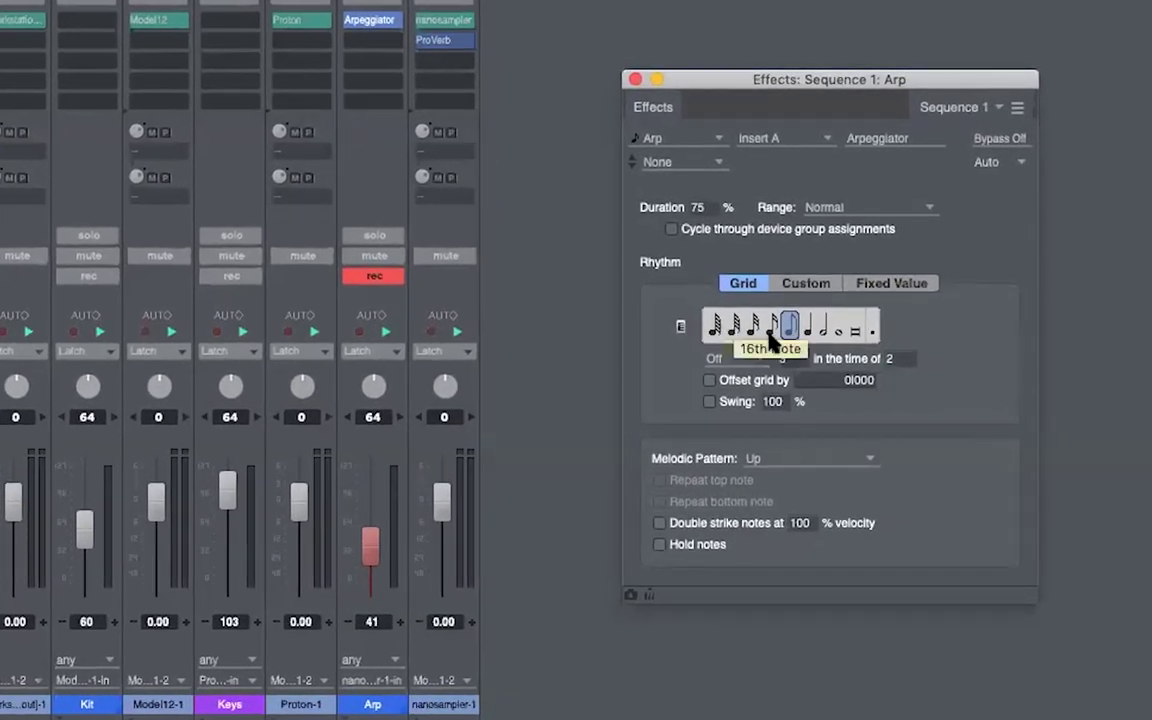
Set the Arpeggiator to a 16th-note rhythm grid with the Up - Down melodic pattern, and close its window
click(771, 336)
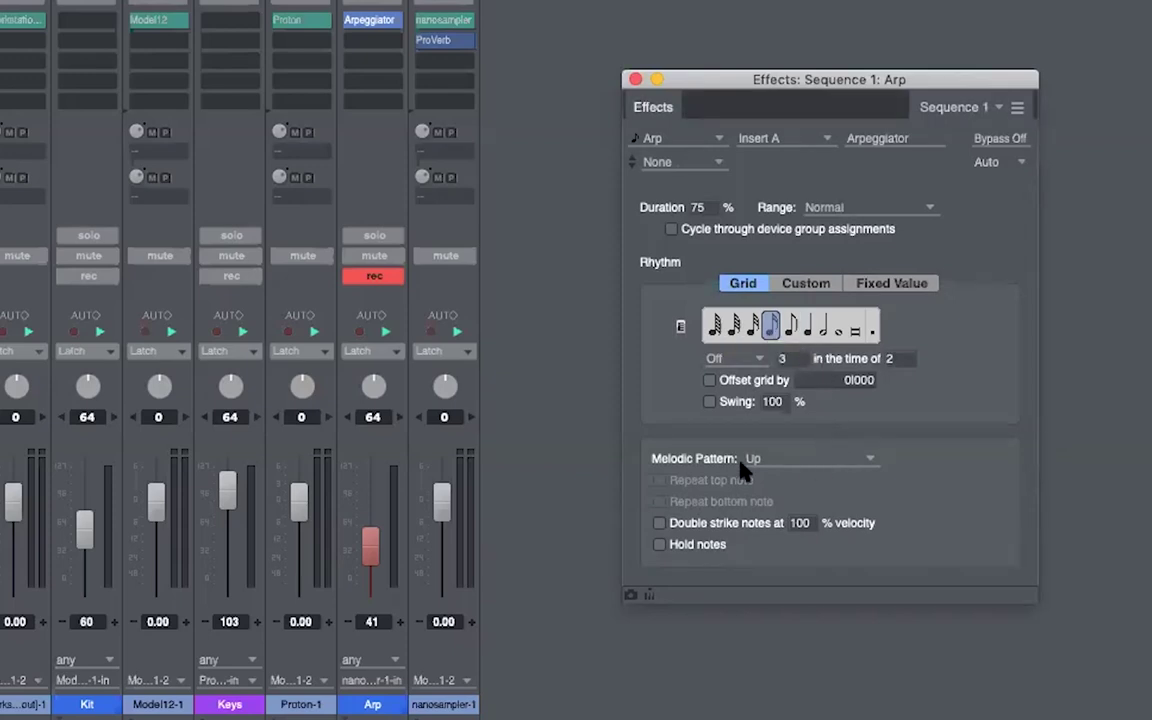
click(776, 458)
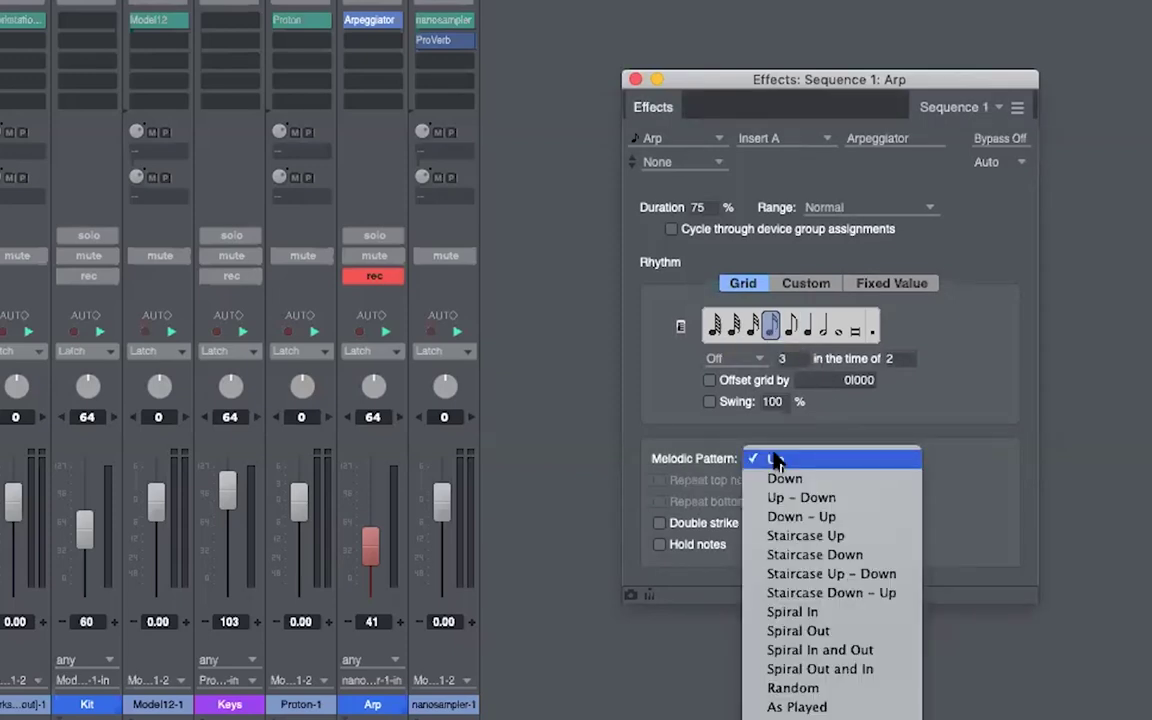
click(816, 500)
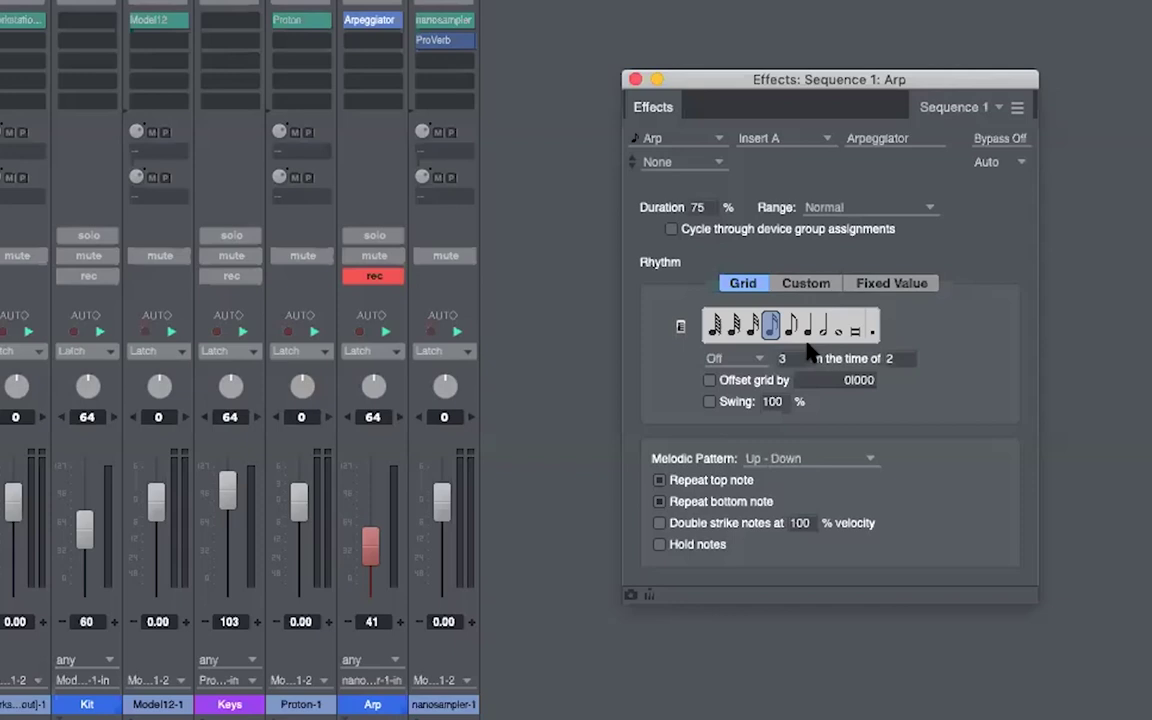
click(636, 79)
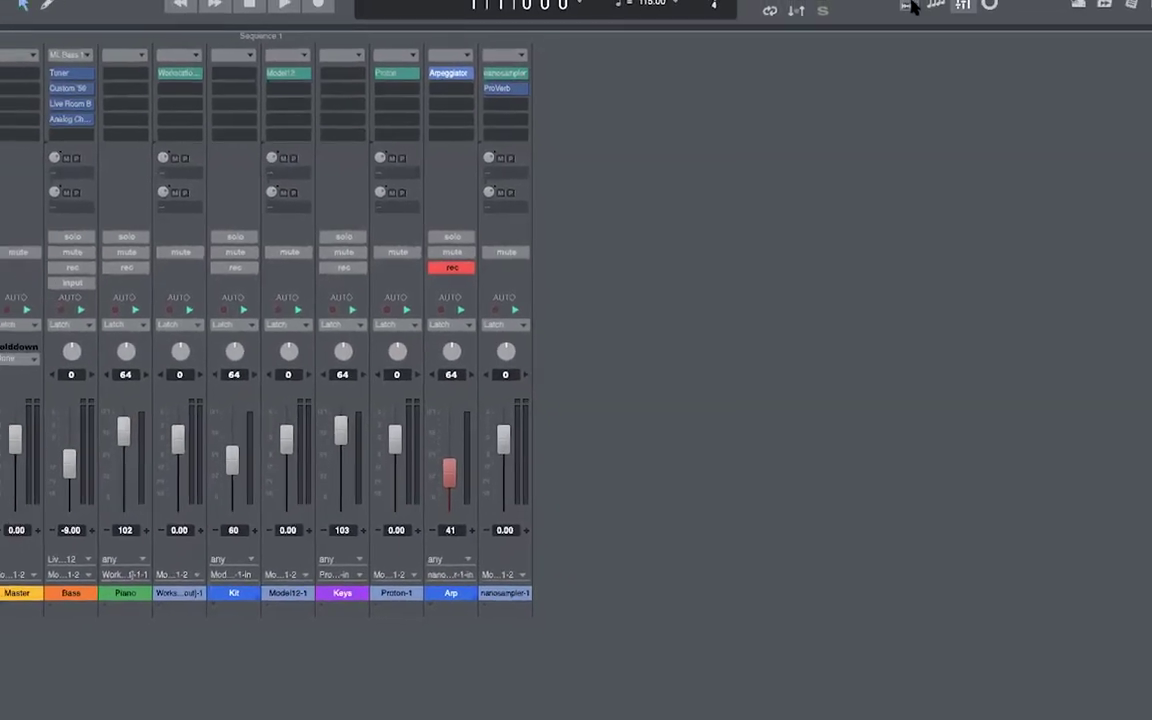
Make the Arp track taller in the sequence view, and record a sustained chord part on it from measure 7
click(908, 6)
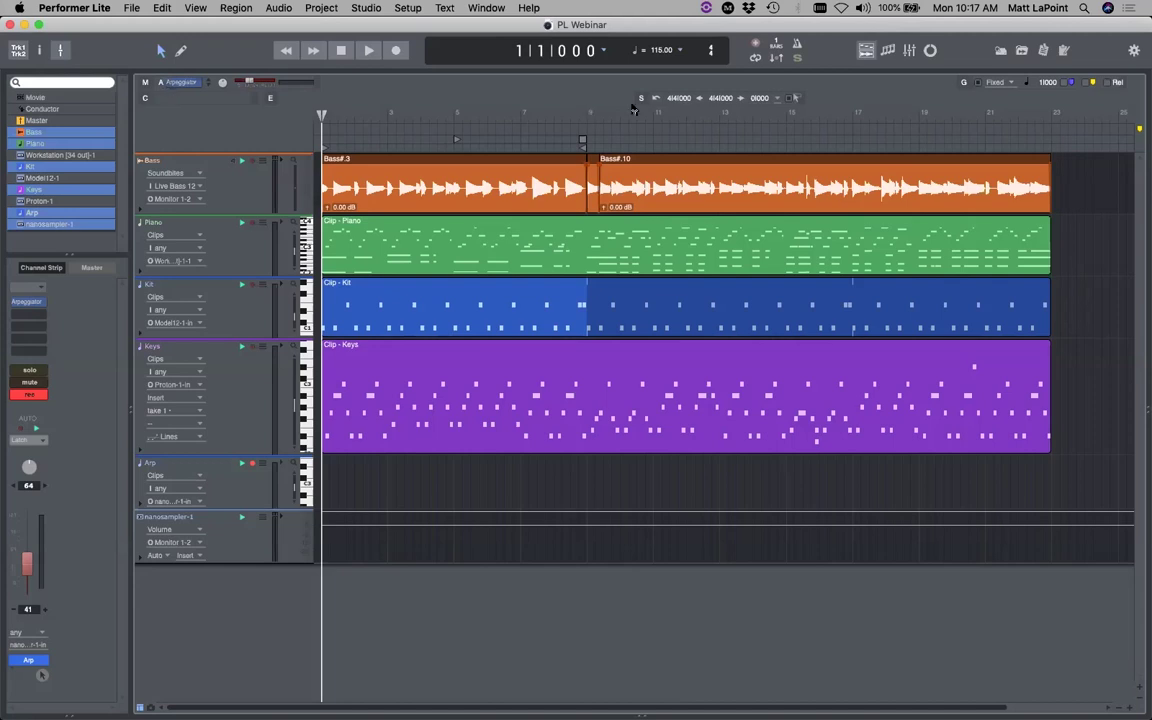
drag(257, 510, 257, 538)
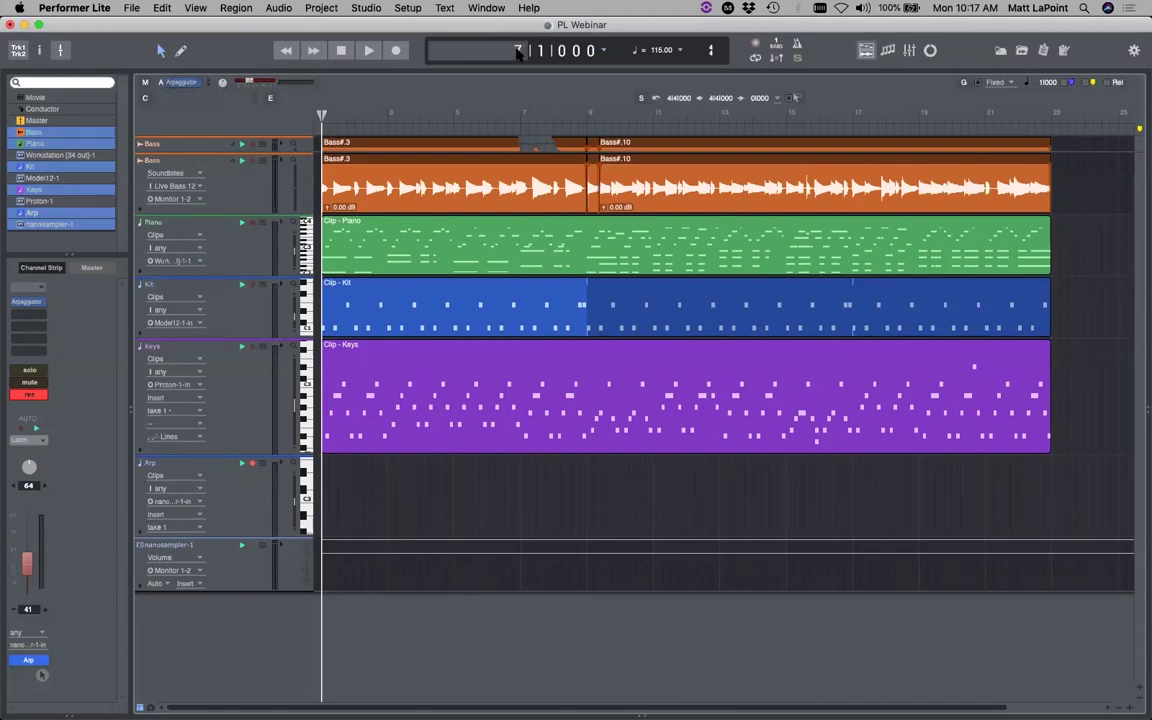
key(Return)
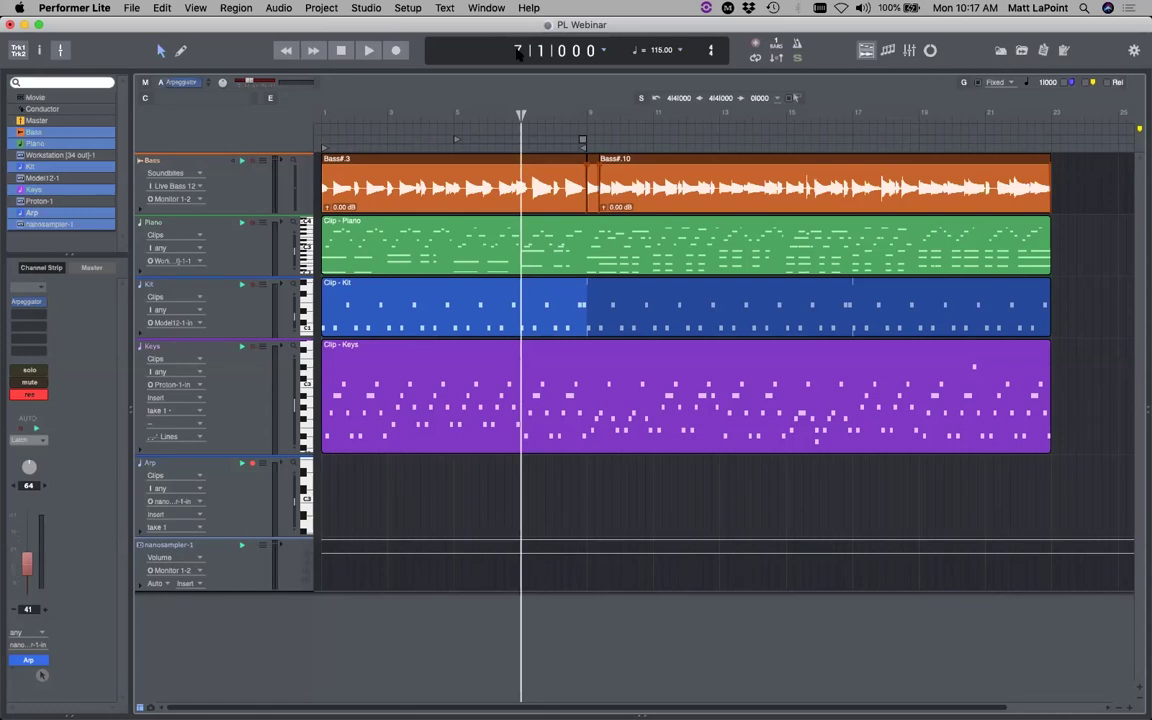
key(super+s)
key(space)
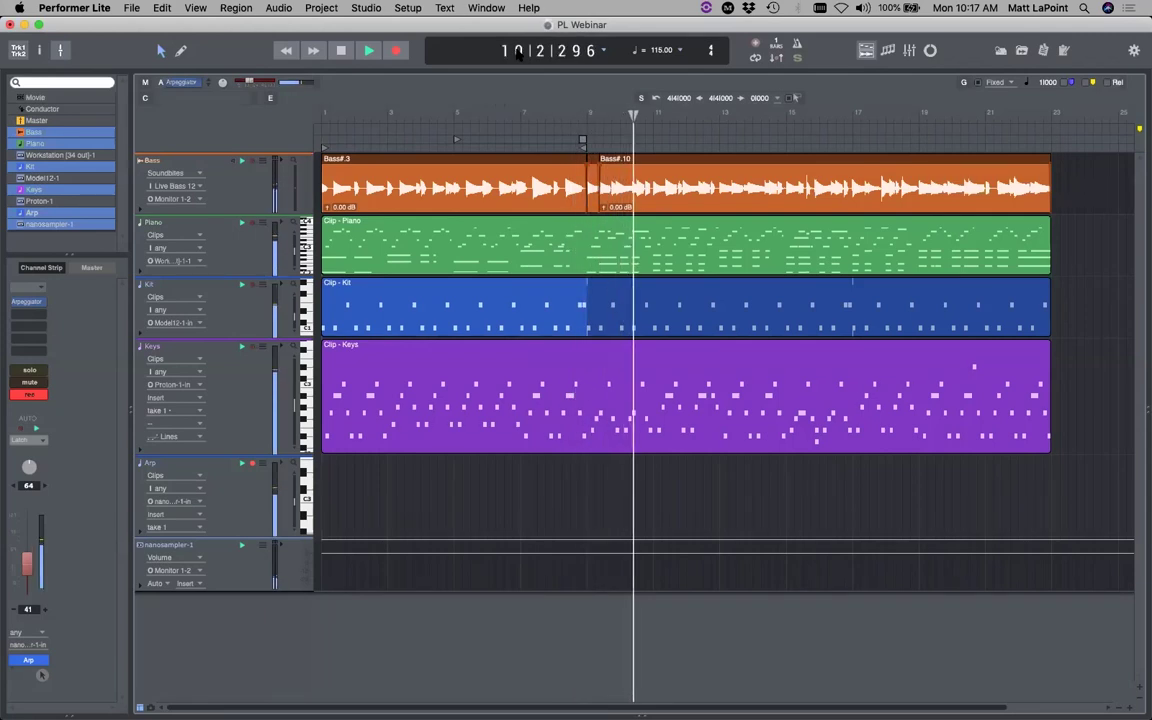
key(shift+KP_Multiply)
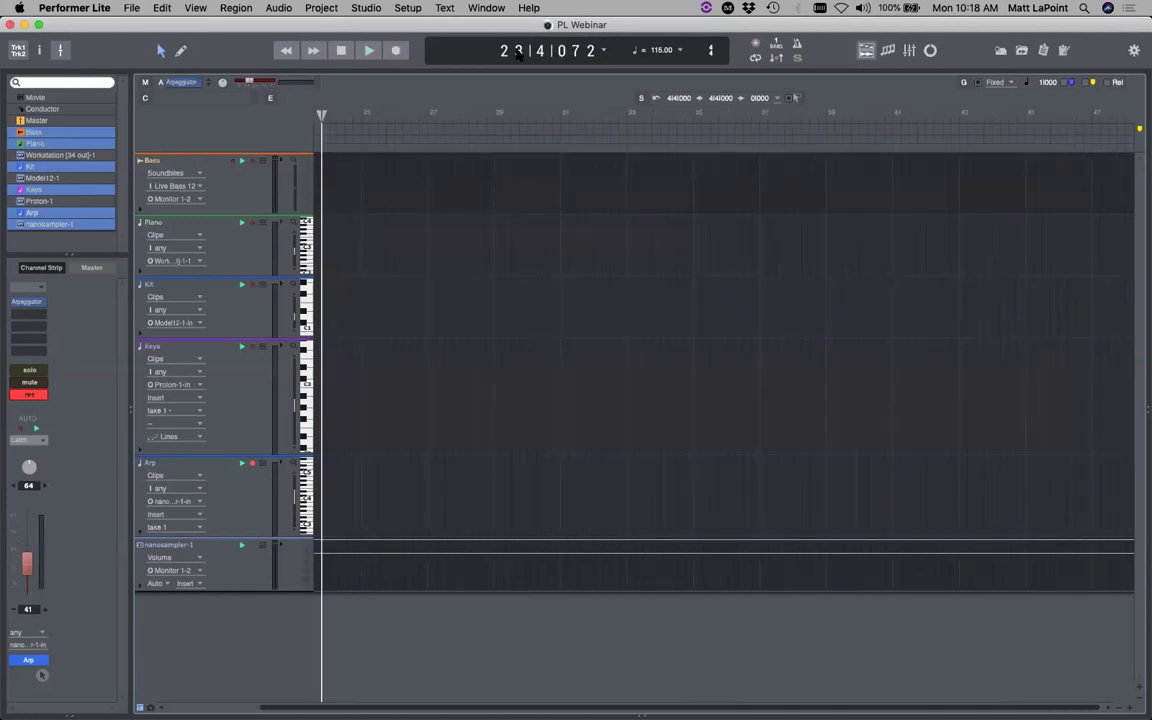
Trim the beginning of the recorded Arp clip so that it starts at measure 9
scroll(569, 288, left, 10)
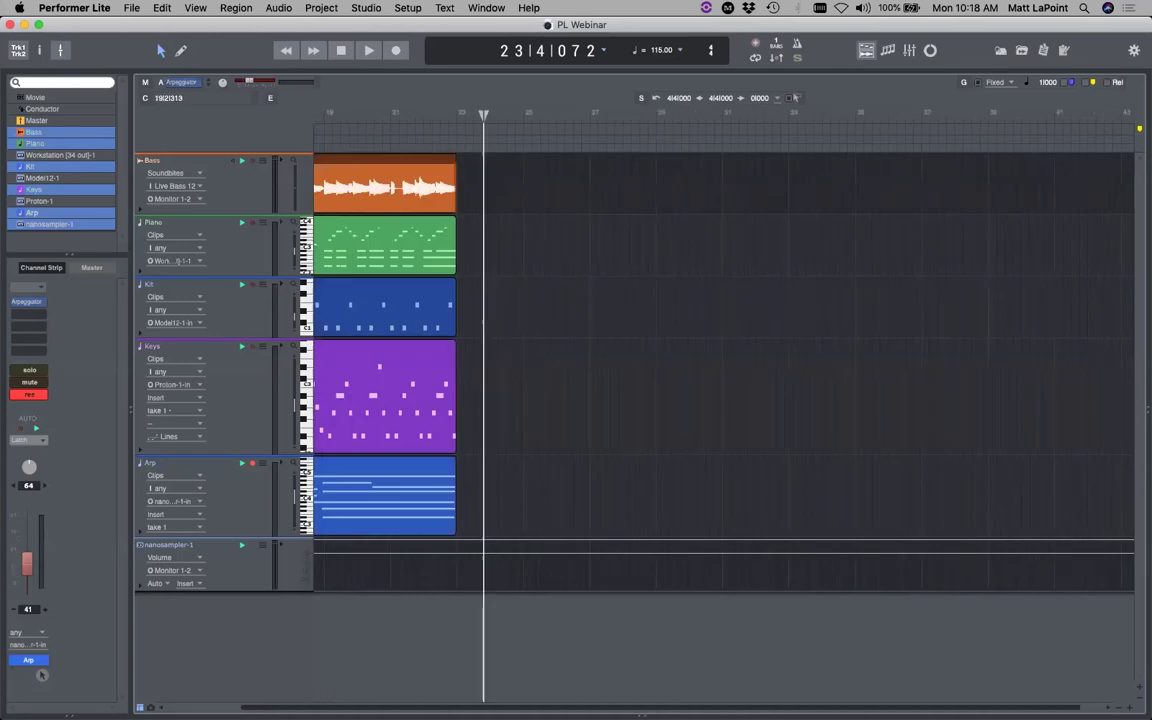
scroll(725, 345, left, 1)
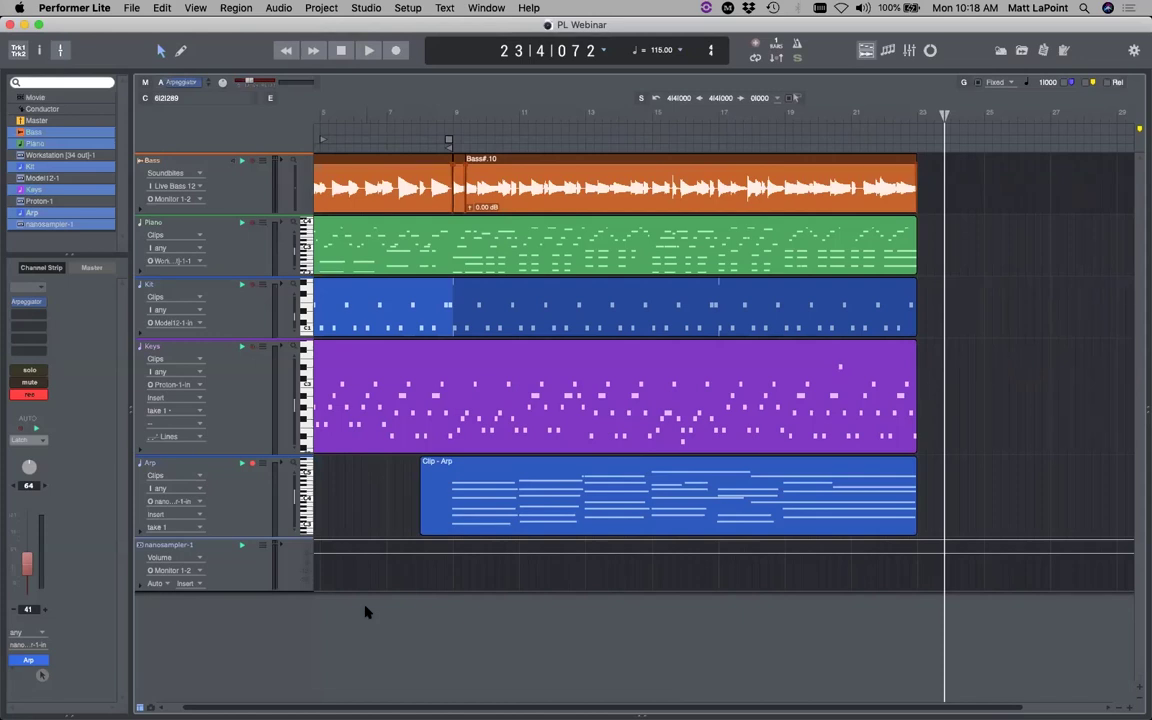
drag(377, 503, 455, 501)
click(403, 500)
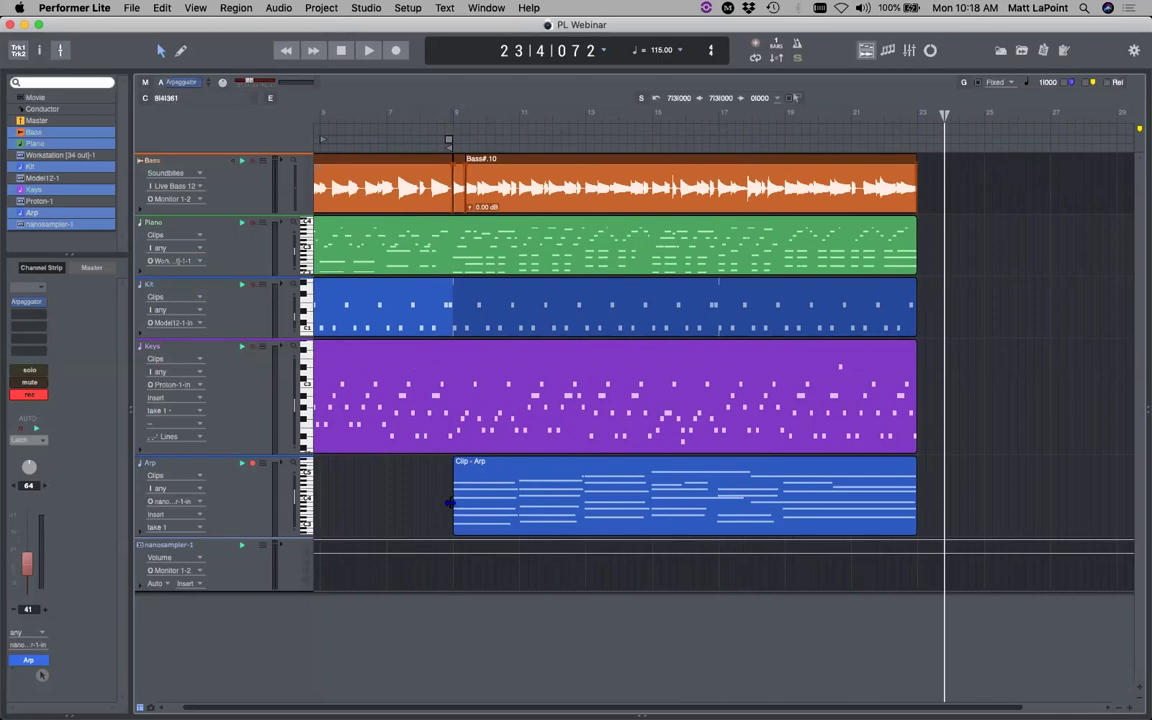
Open the Arp clip for note editing
click(545, 497)
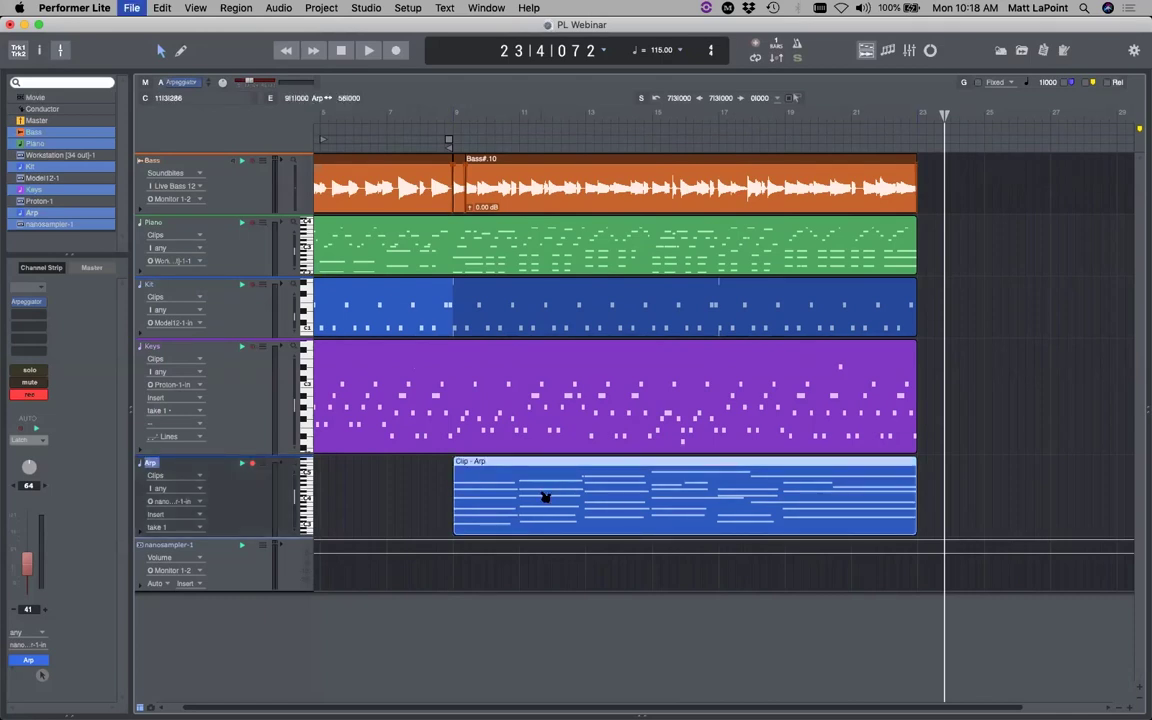
double_click(545, 497)
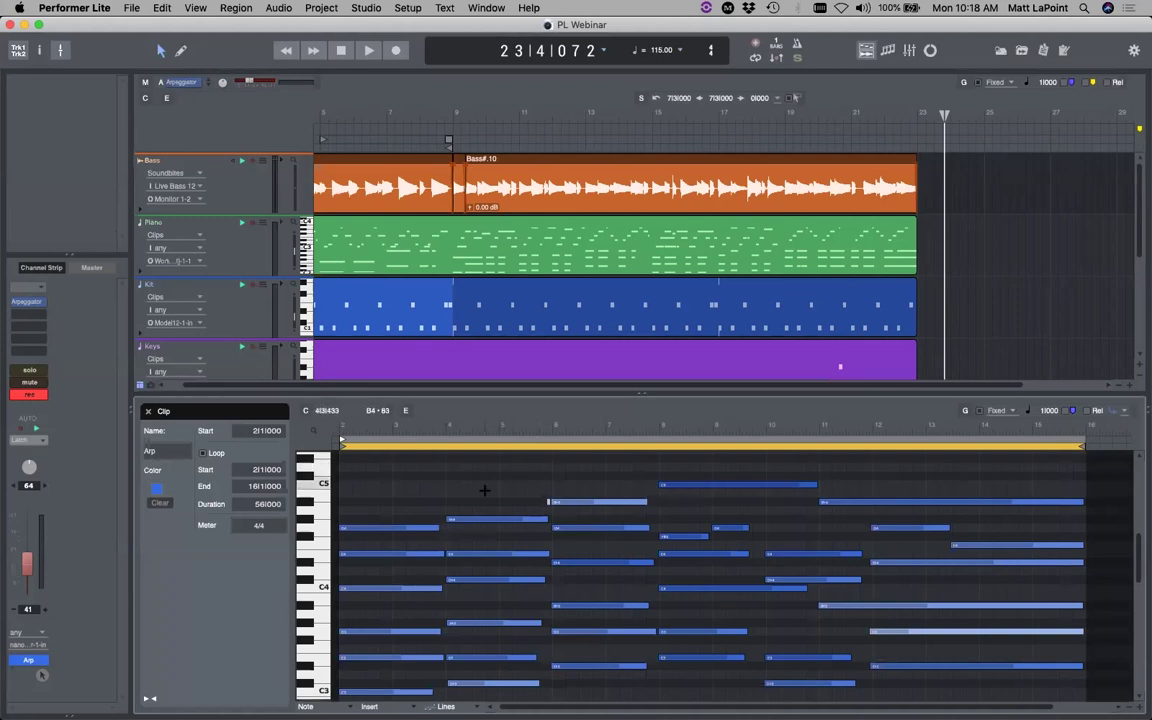
click(484, 487)
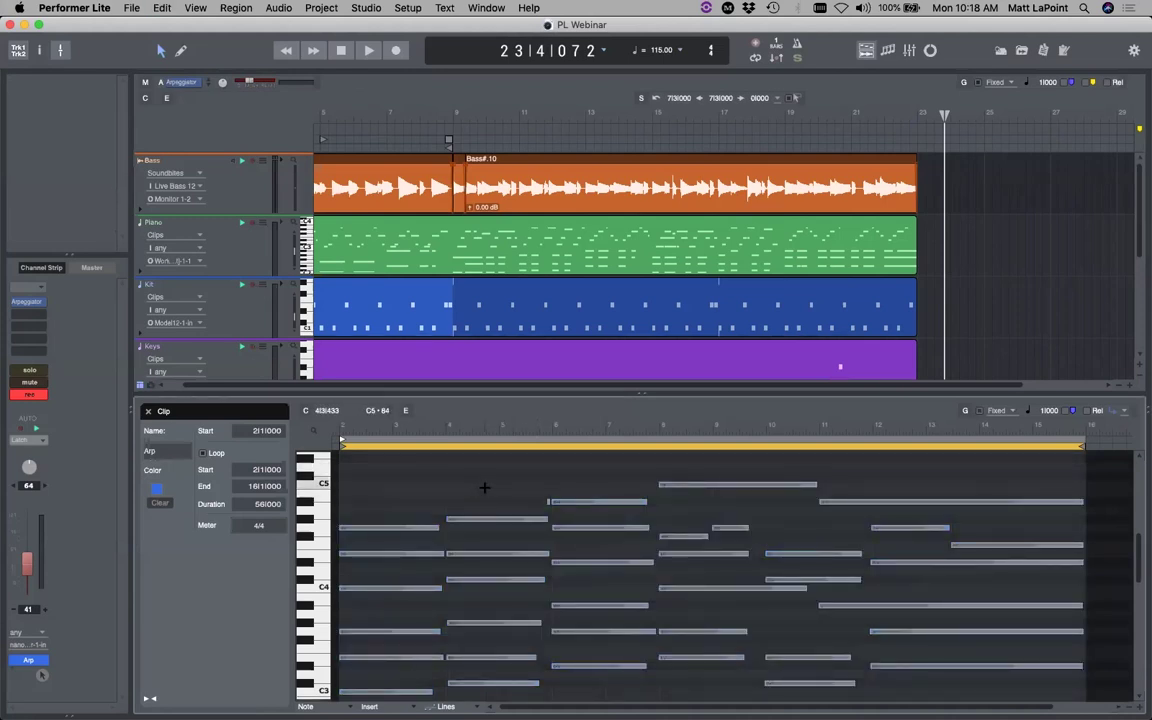
key(super+a)
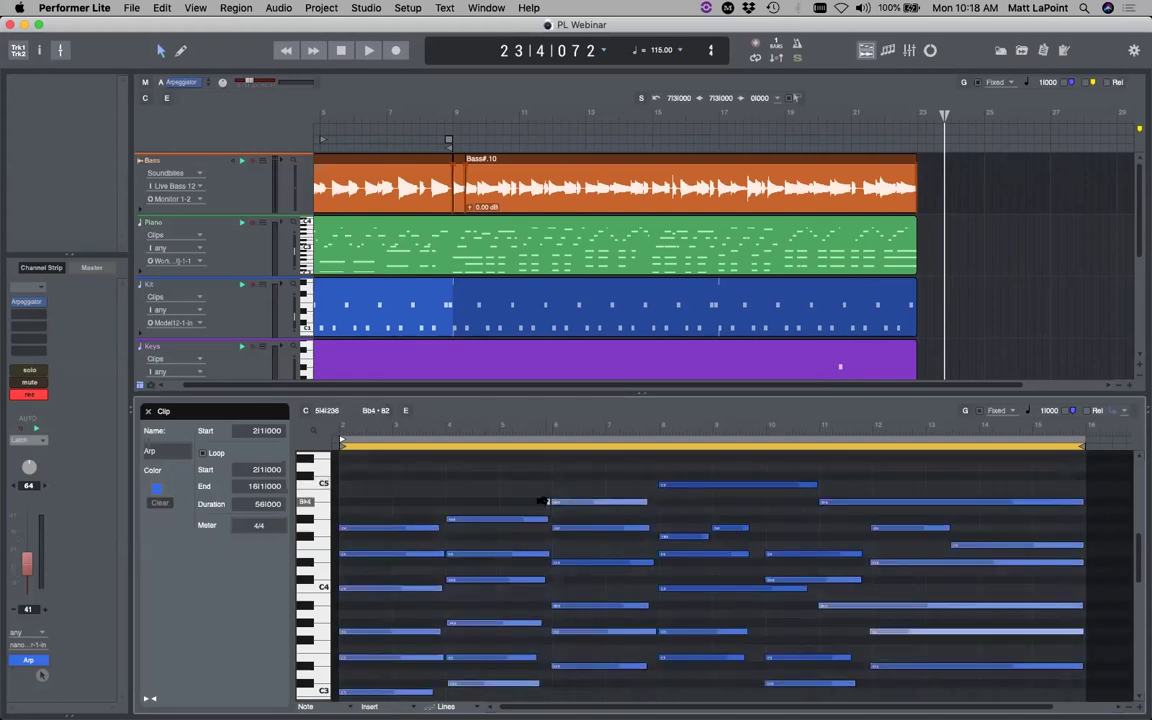
key(super+c)
scroll(467, 478, down, 3)
scroll(467, 478, up, 1)
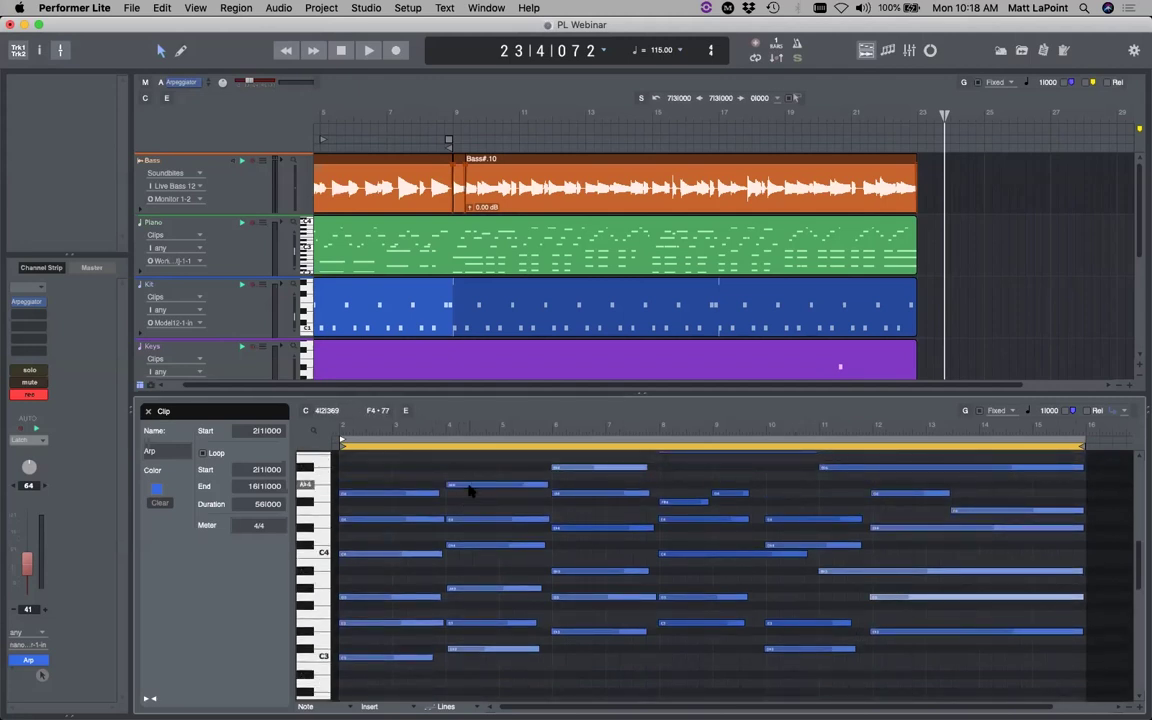
Quantize the attacks and releases of all notes in the Arp clip to a half-note grid
click(472, 491)
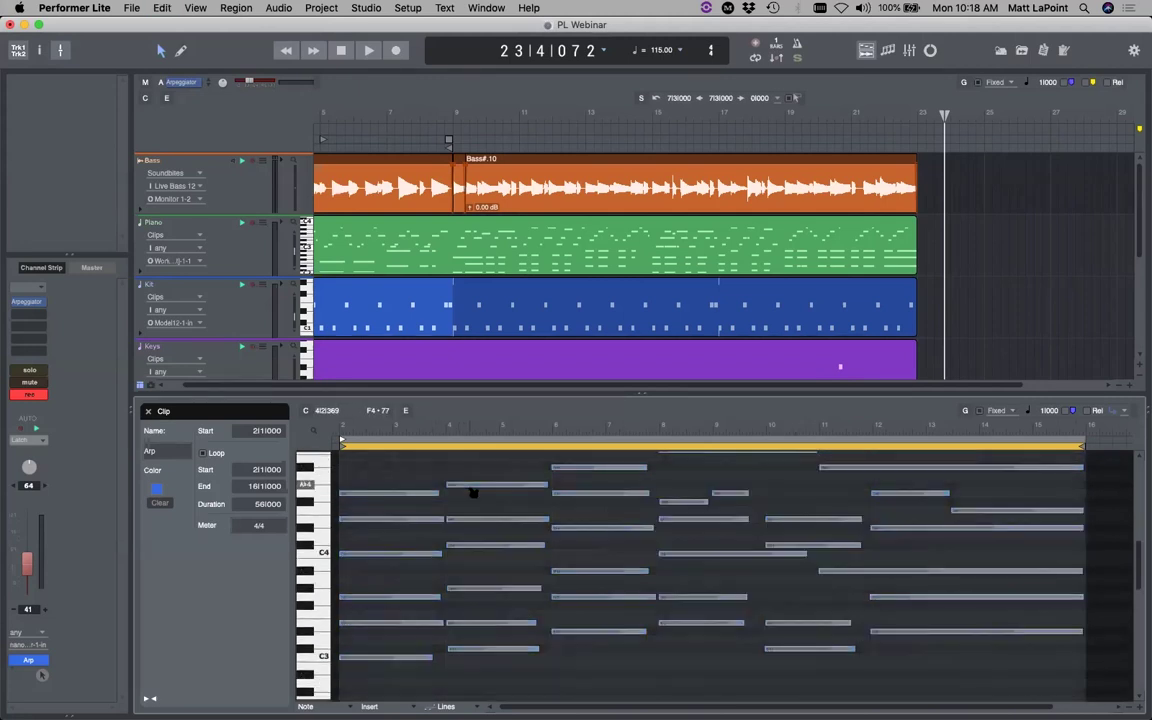
click(236, 8)
click(252, 38)
drag(548, 172, 244, 112)
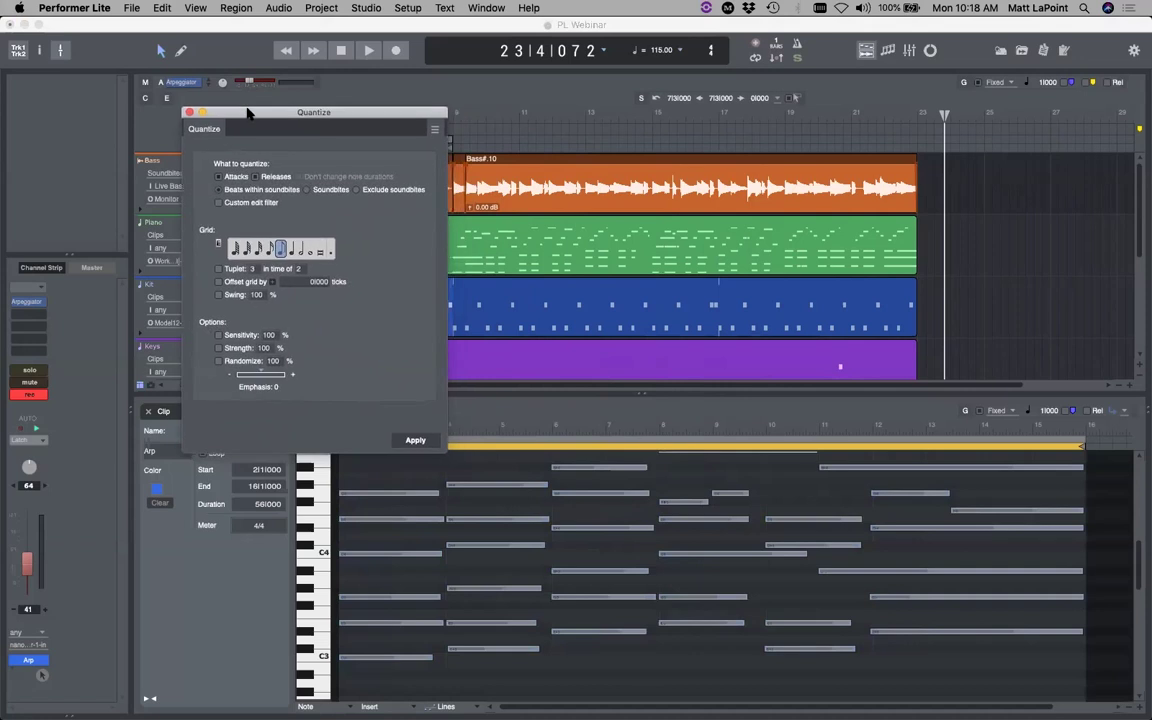
click(299, 250)
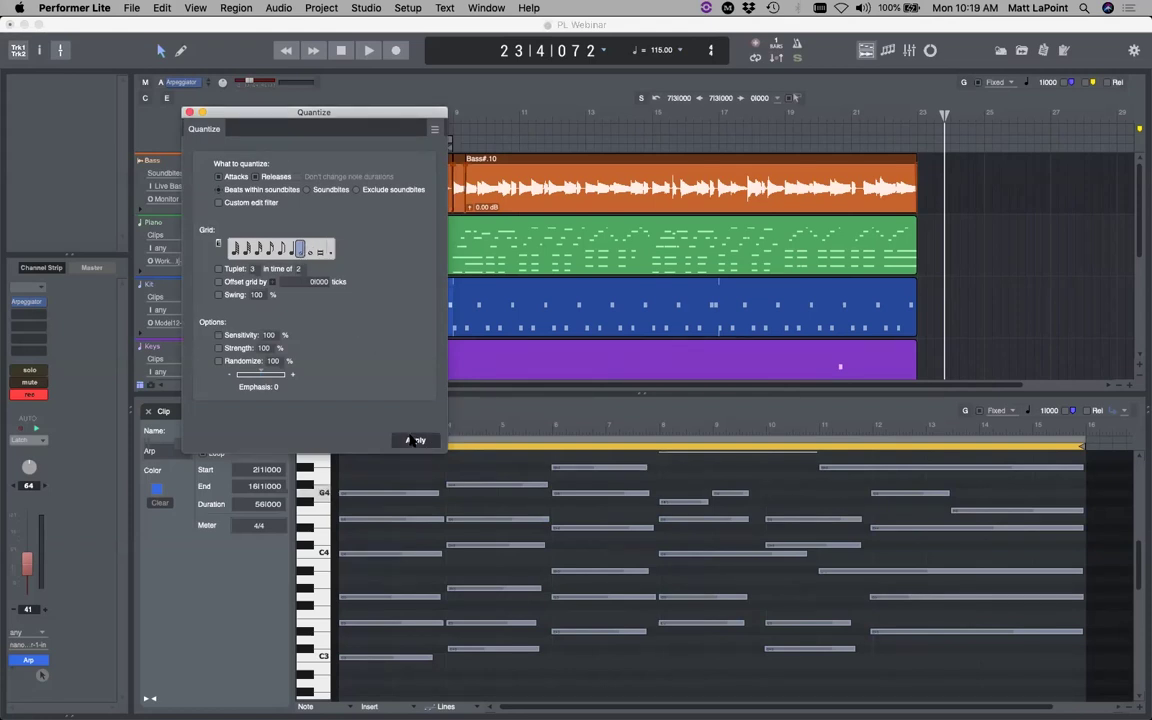
key(Return)
click(781, 478)
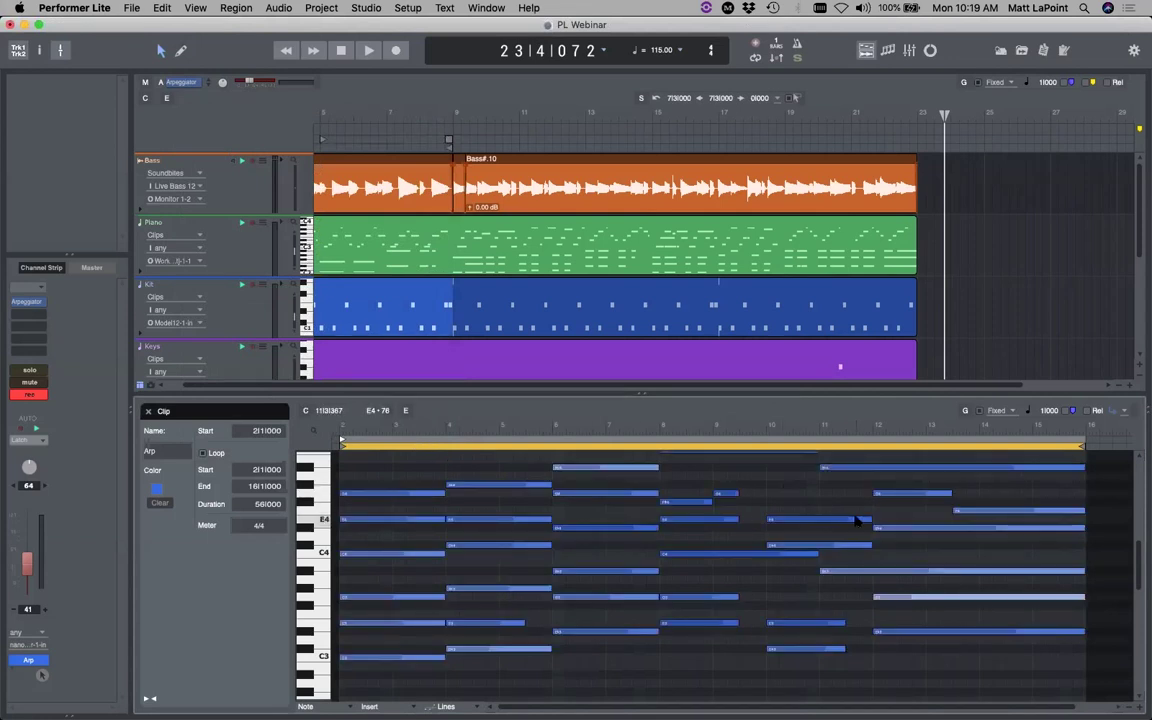
Lengthen the short chord notes in the Arp clip so they end at measures 10 and 12 with their chords
scroll(790, 490, up, 1)
scroll(790, 490, up, 1)
click(728, 502)
drag(737, 502, 765, 537)
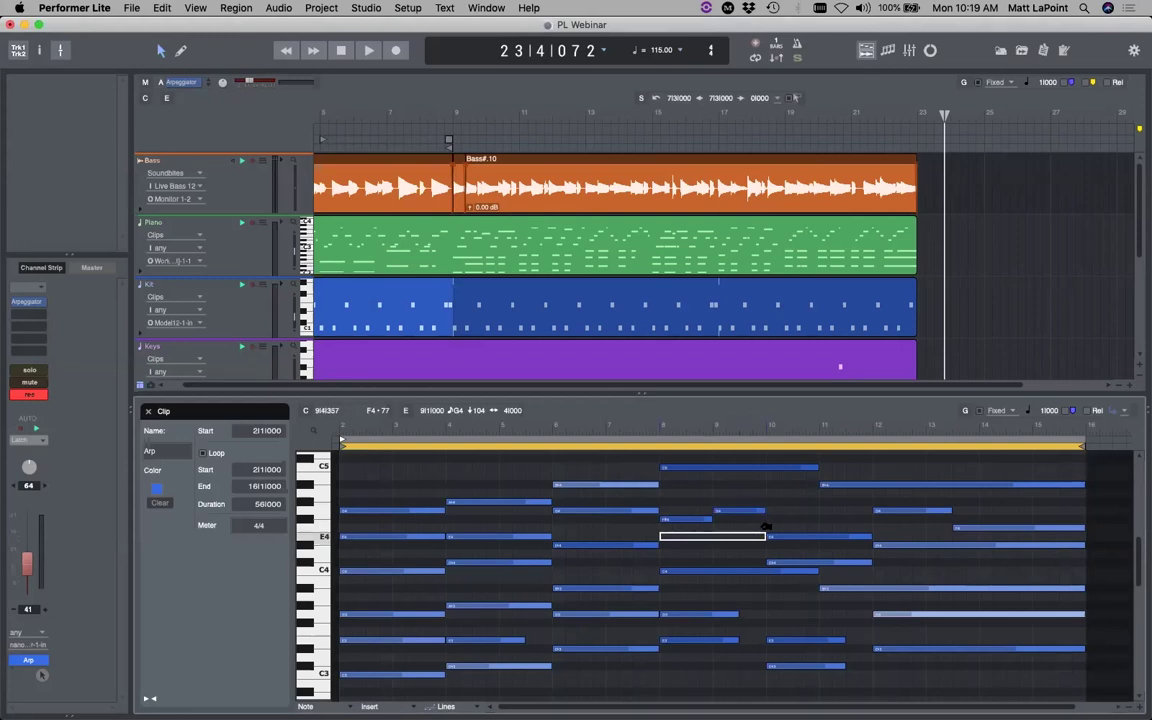
scroll(712, 558, down, 2)
drag(737, 597, 765, 622)
drag(850, 622, 877, 643)
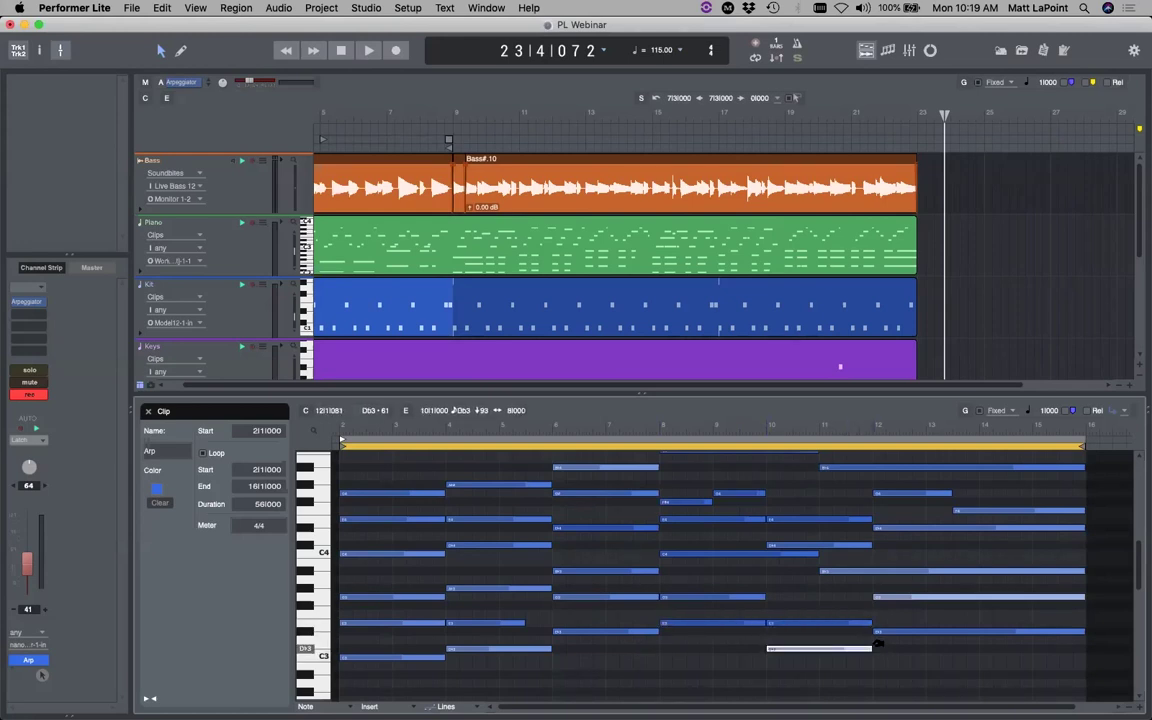
Extend the short E3 note starting at measure 4 of the Arp clip to measure 6, and save the project
click(522, 622)
drag(541, 619, 566, 621)
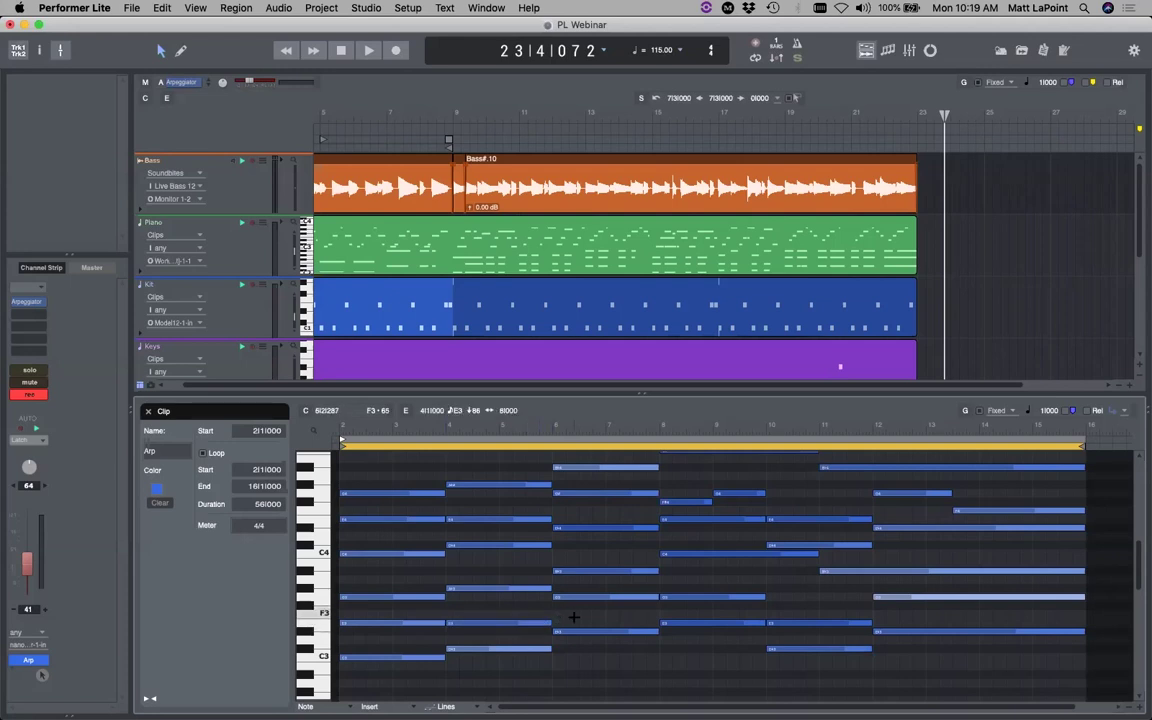
scroll(874, 496, up, 1)
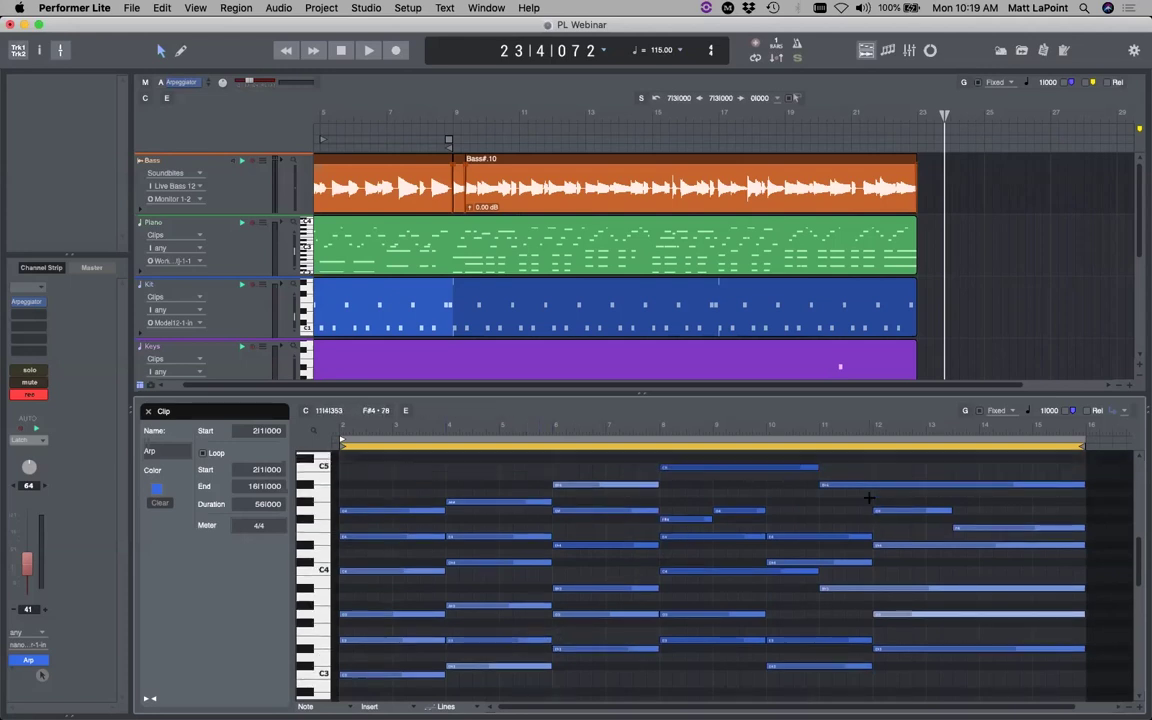
scroll(908, 500, down, 1)
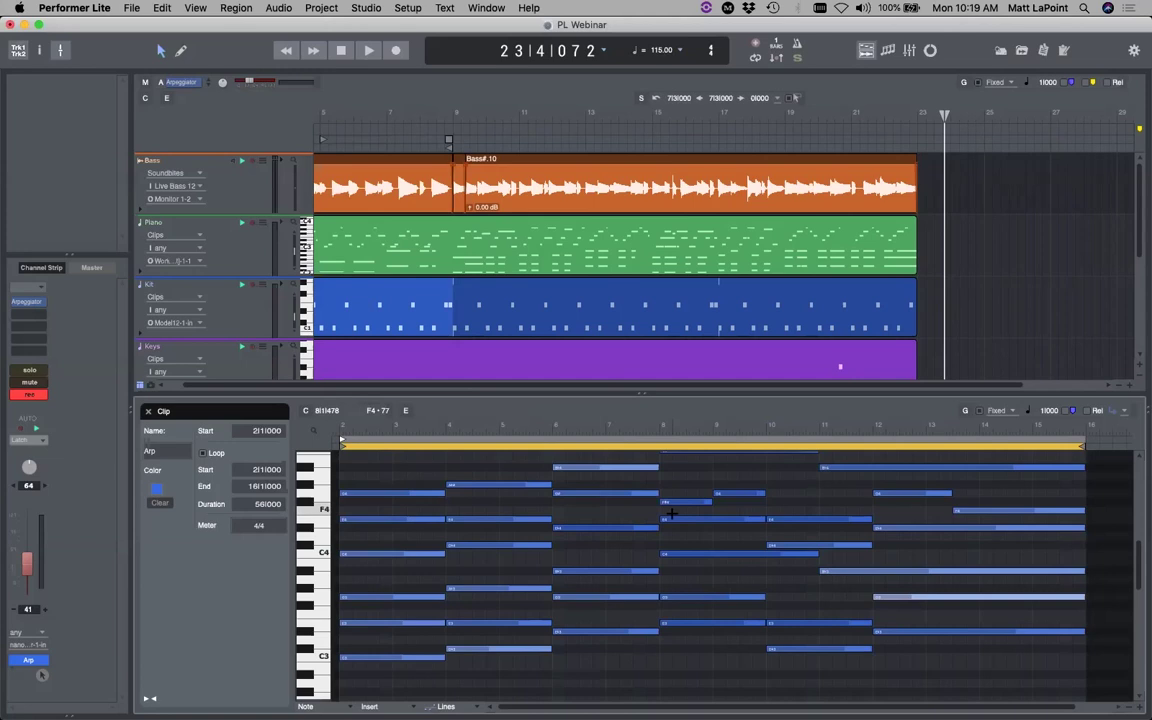
key(super+s)
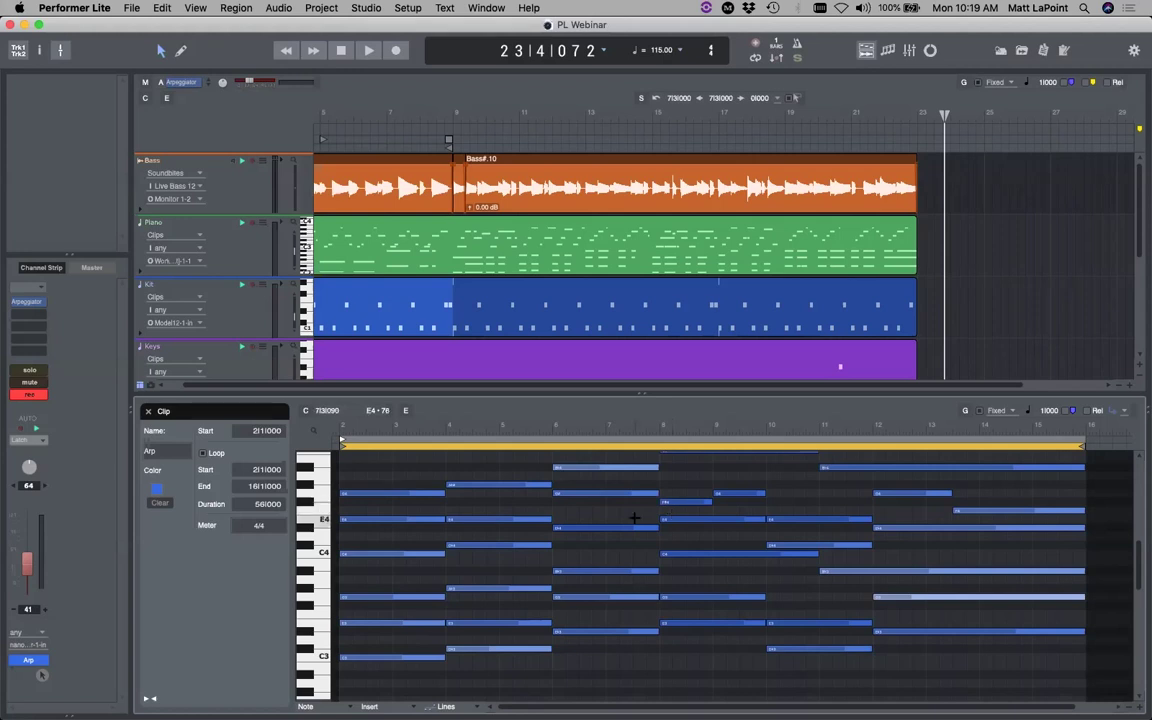
Set the on velocities of all notes in the Arp clip to 70
key(super+a)
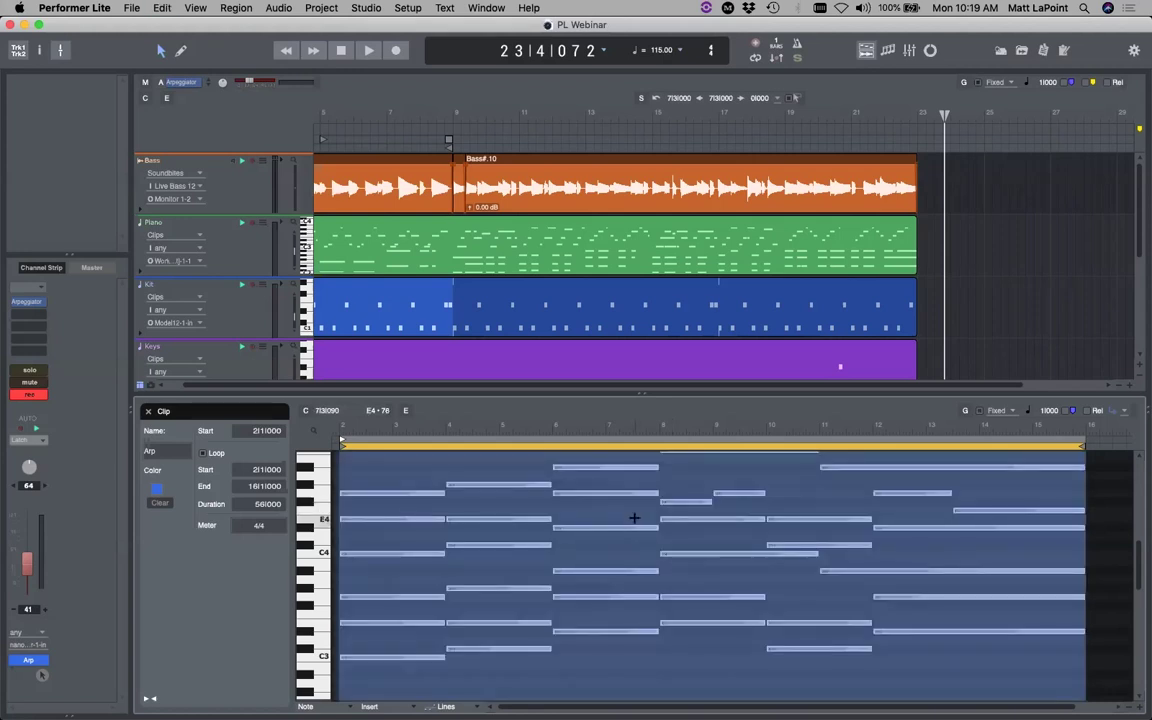
click(240, 7)
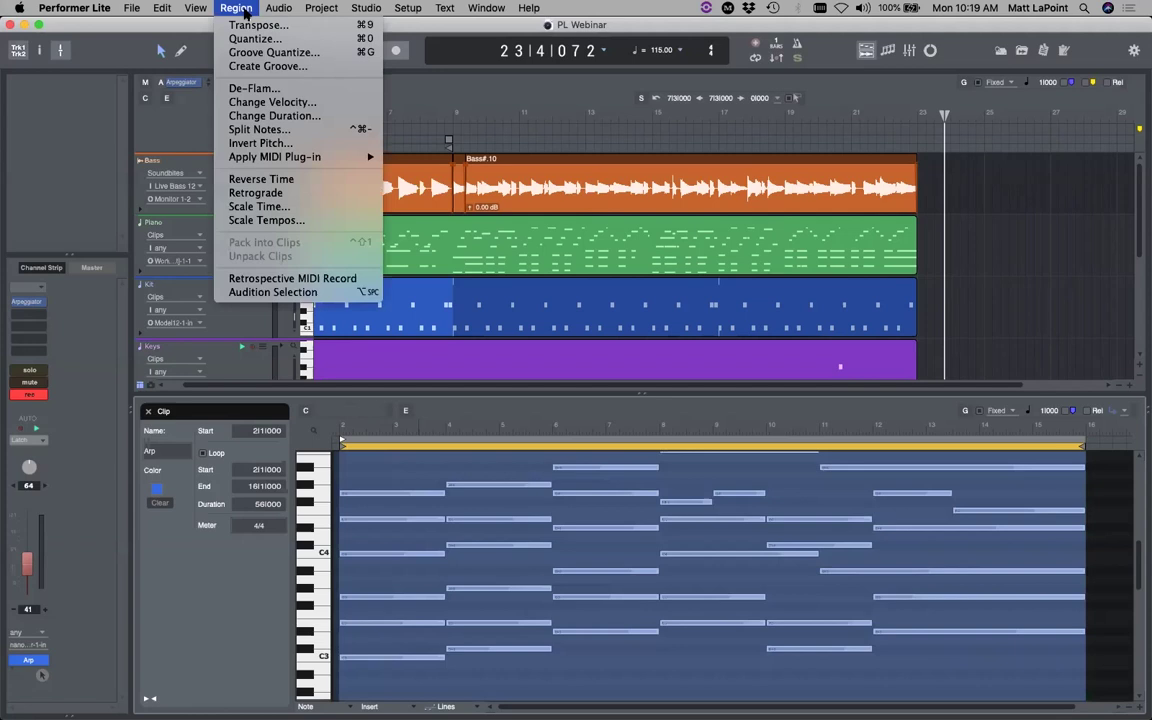
click(271, 102)
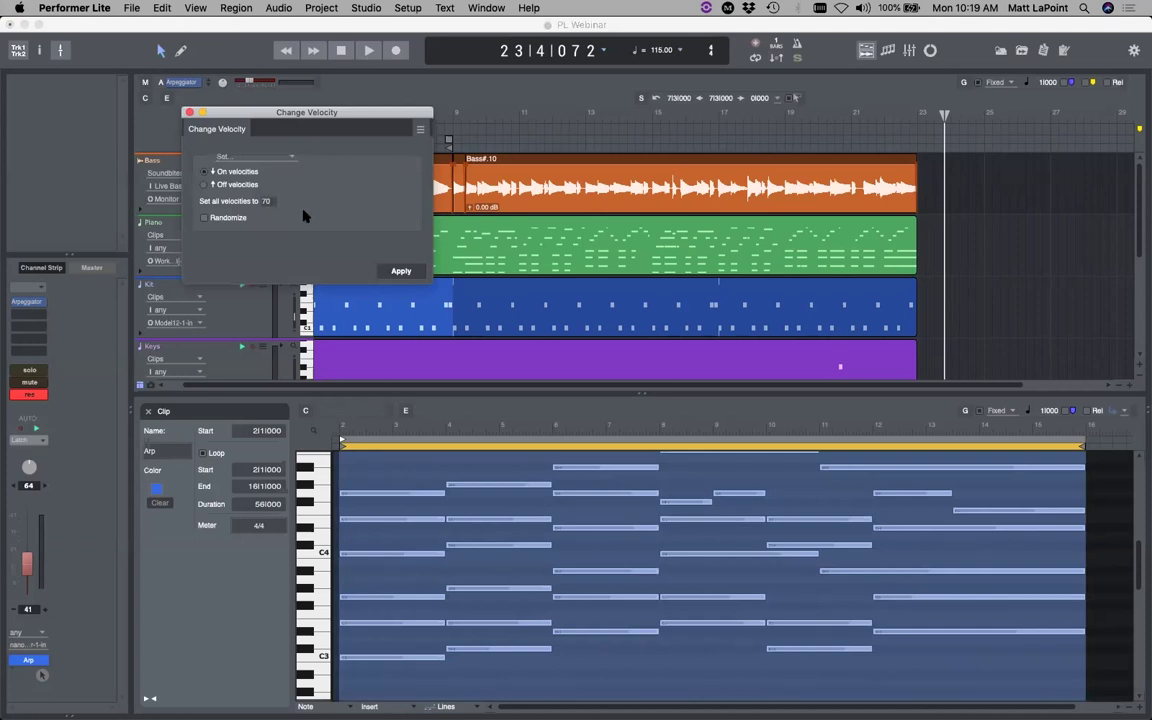
click(393, 272)
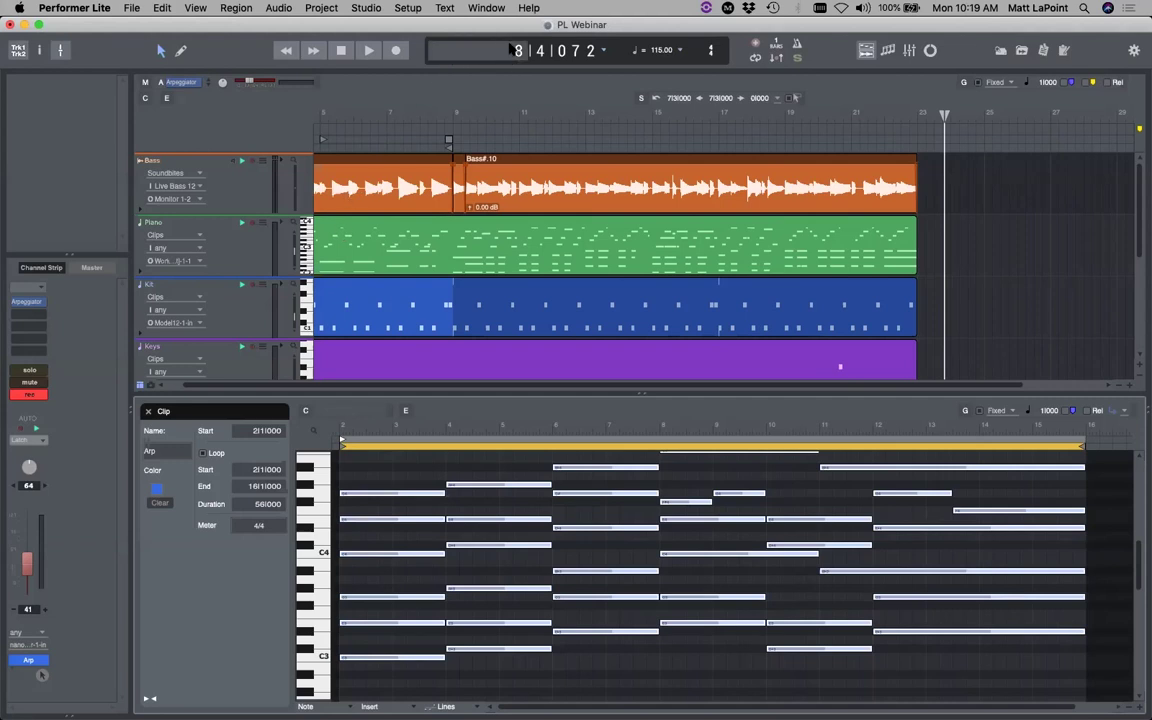
Raise the Arp track's volume to 47 while playing back from measure 8, and close the clip's note editor
key(Return)
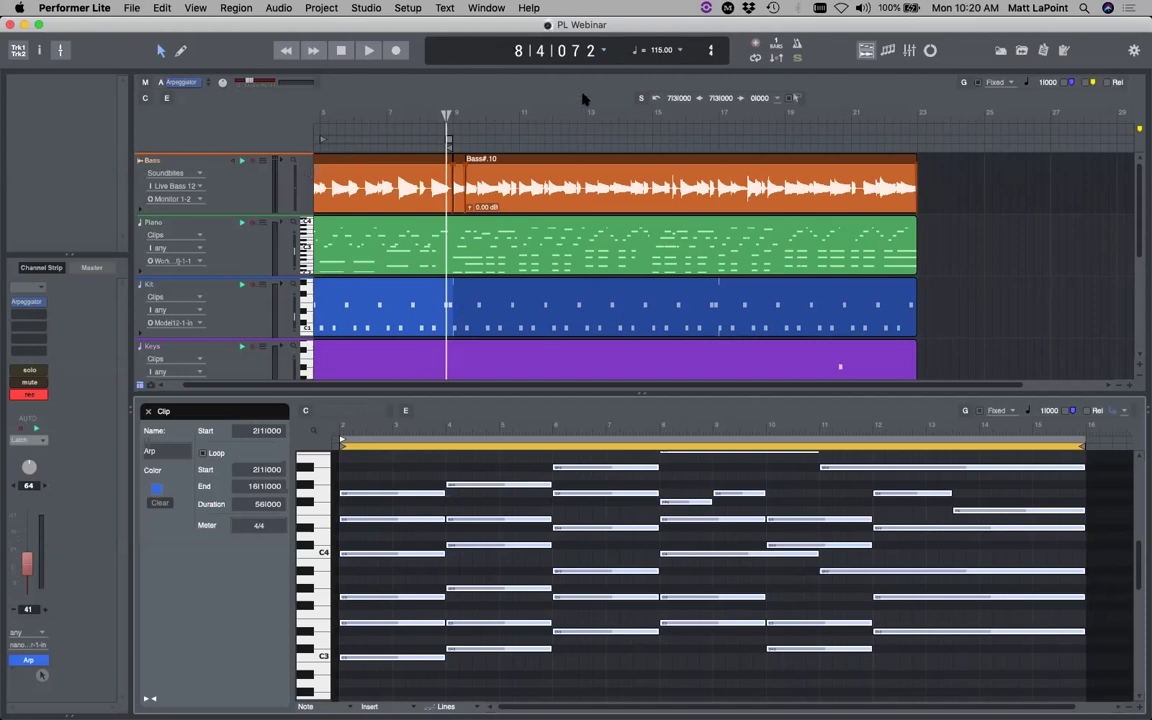
key(space)
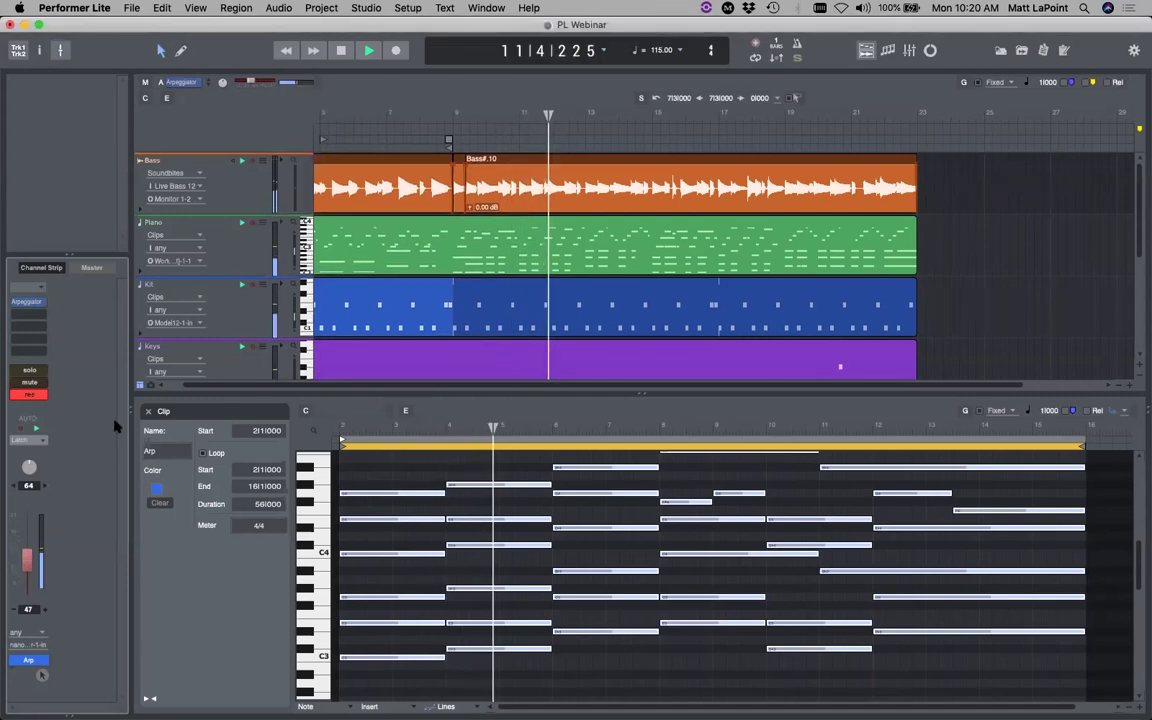
click(148, 411)
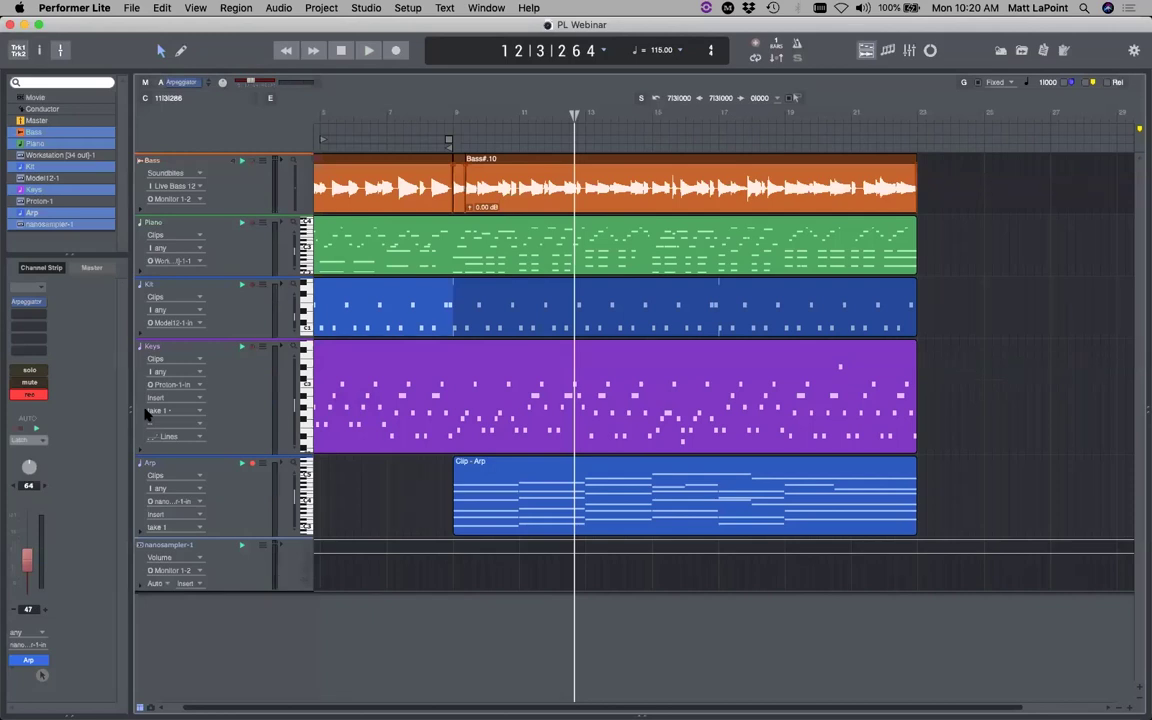
Open the Arp track's Arpeggiator settings and try the Staircase Up - Down melodic pattern during playback
double_click(30, 300)
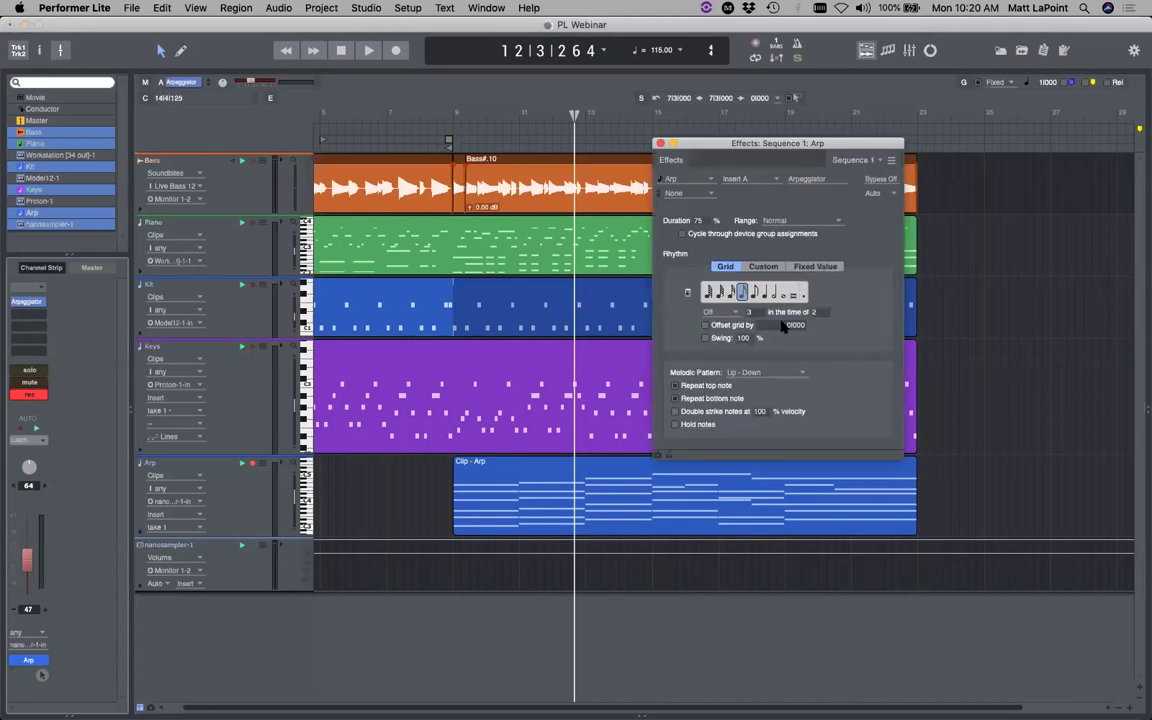
click(760, 373)
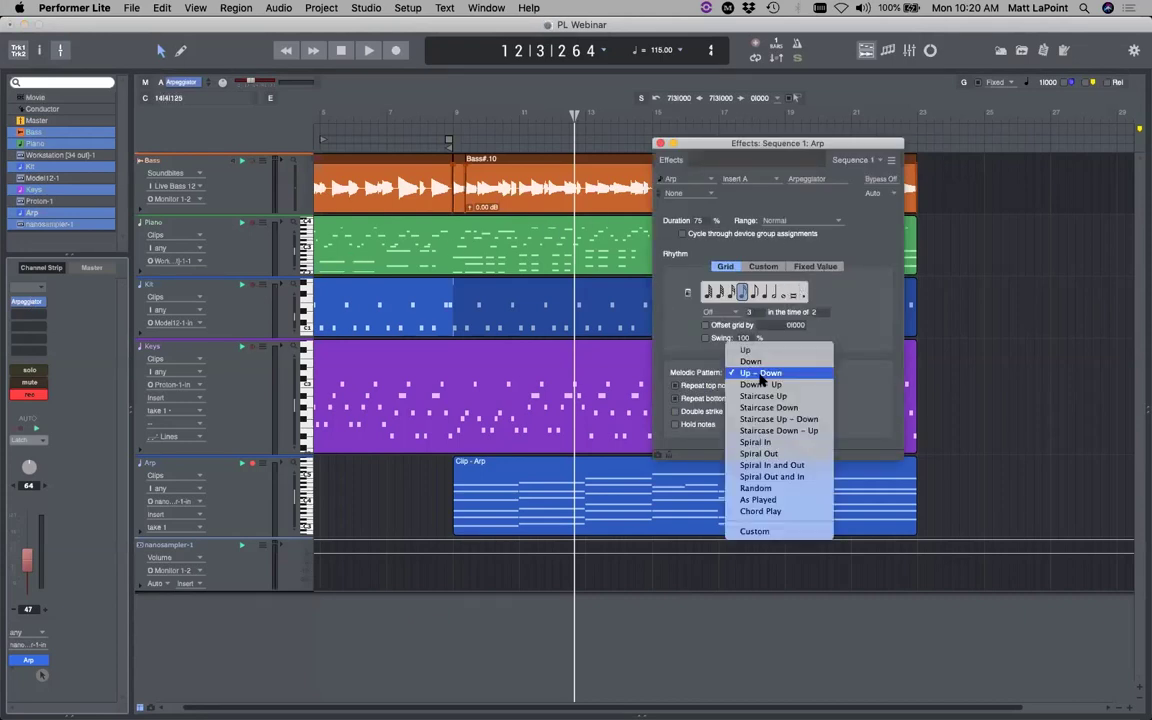
click(778, 419)
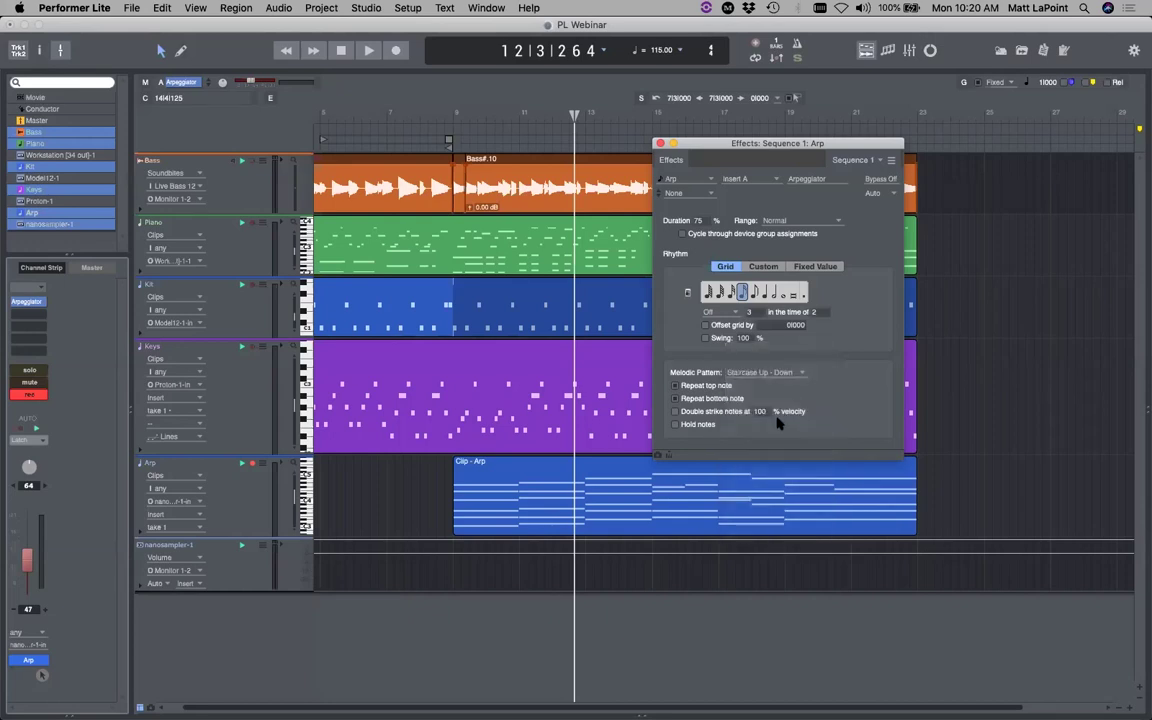
key(space)
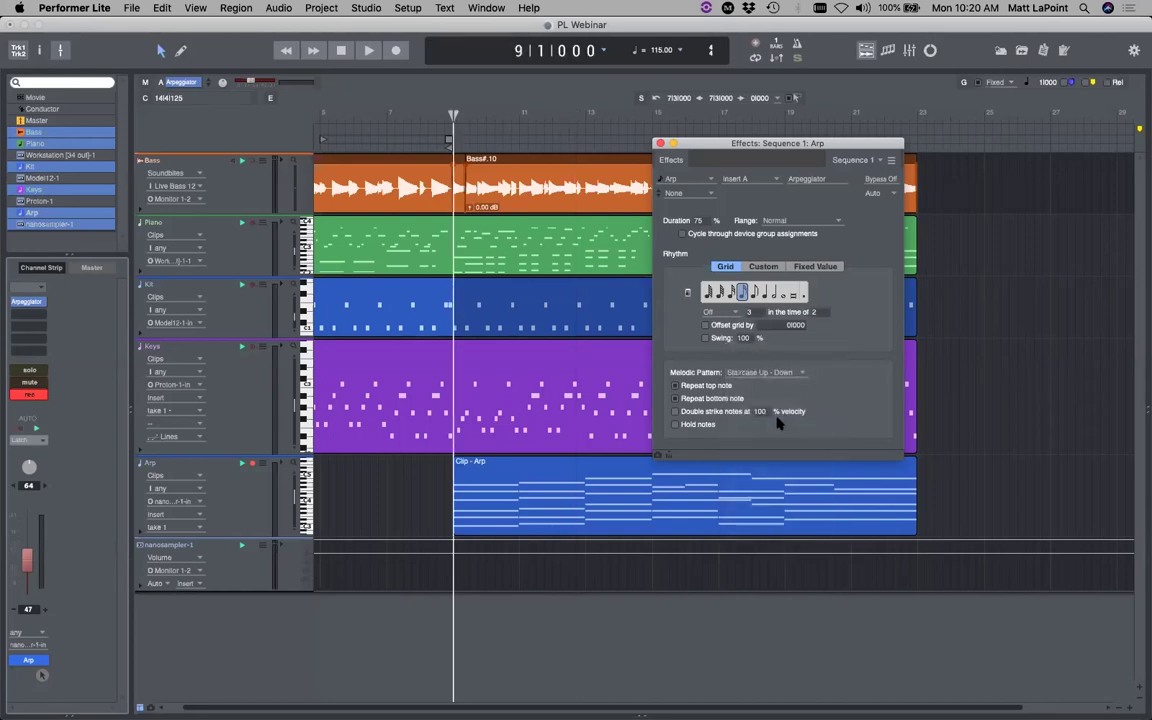
Move the Arpeggiator window clear of the ruler and set the playback loop to run from measure 9 to measure 13
drag(720, 143, 760, 173)
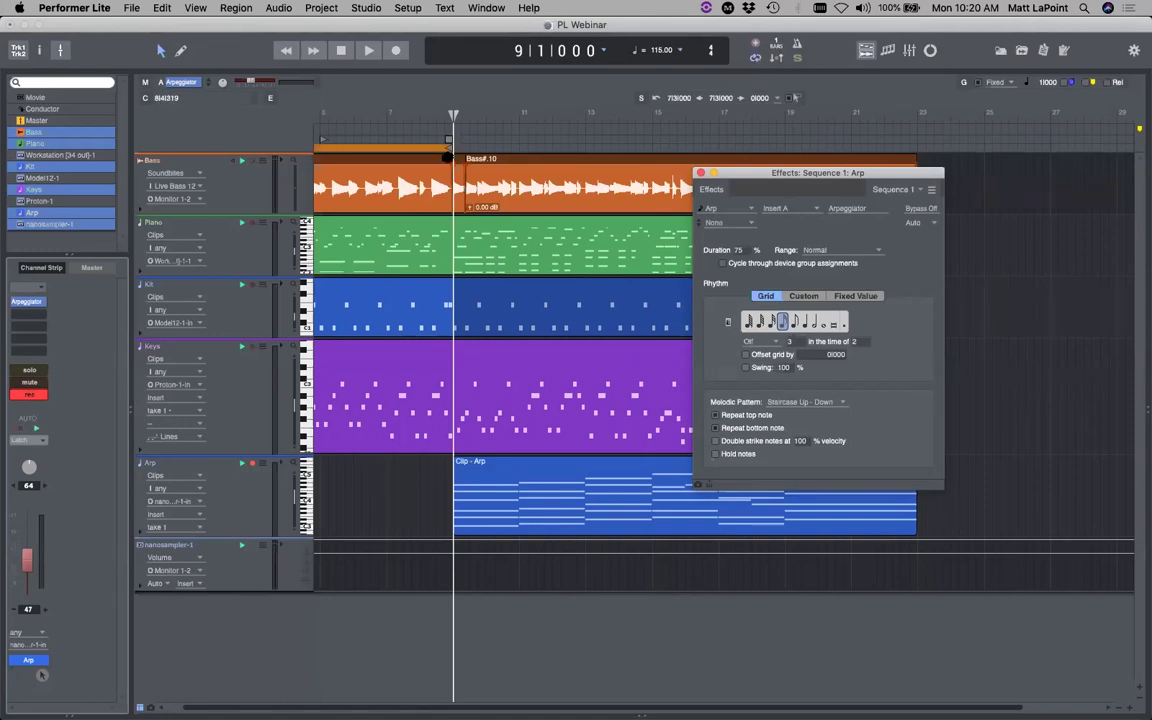
drag(447, 148, 648, 148)
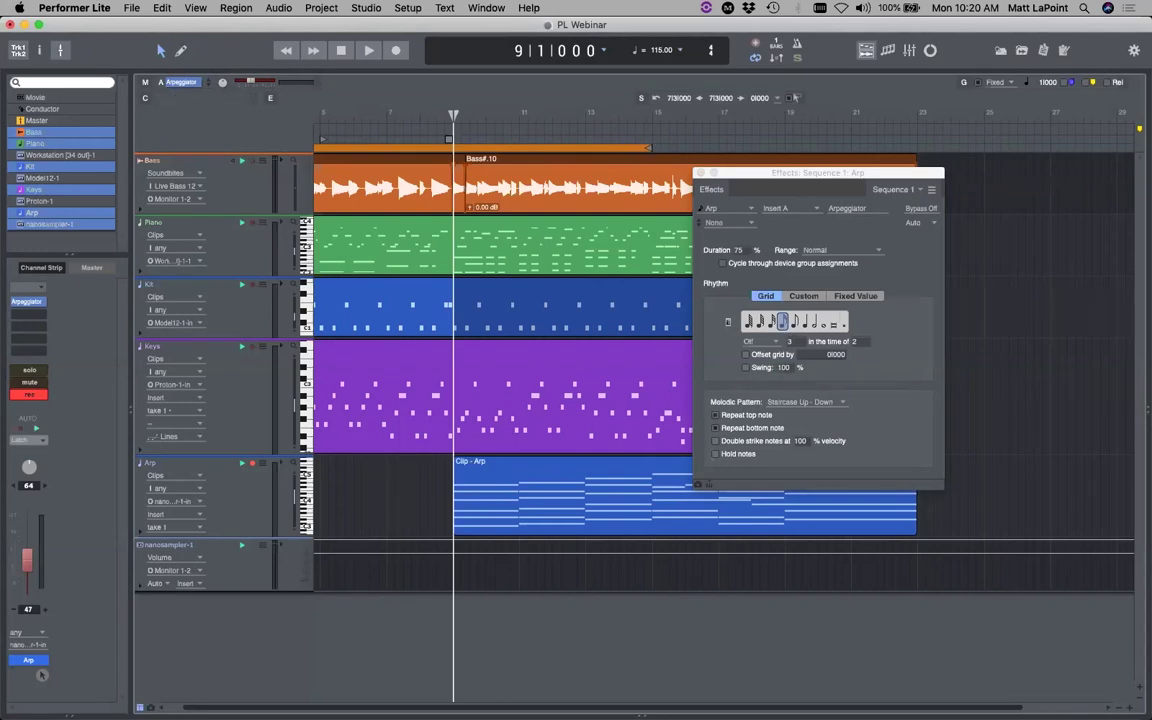
scroll(620, 350, left, 3)
drag(385, 145, 578, 143)
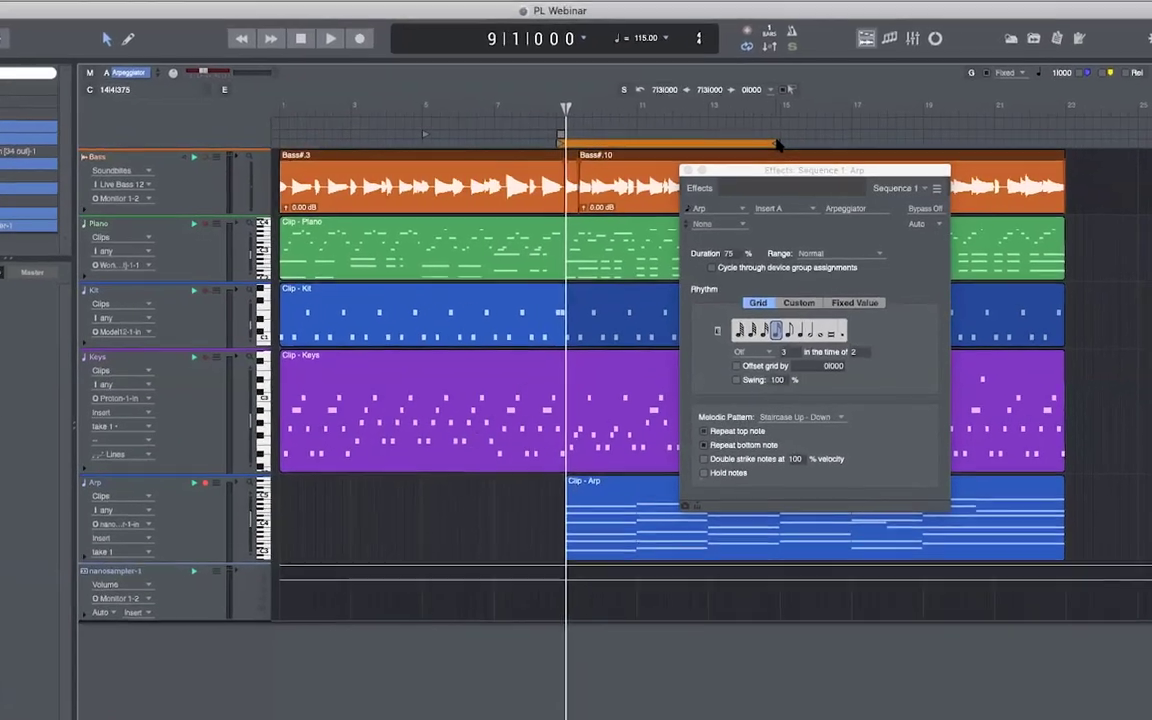
drag(778, 145, 682, 149)
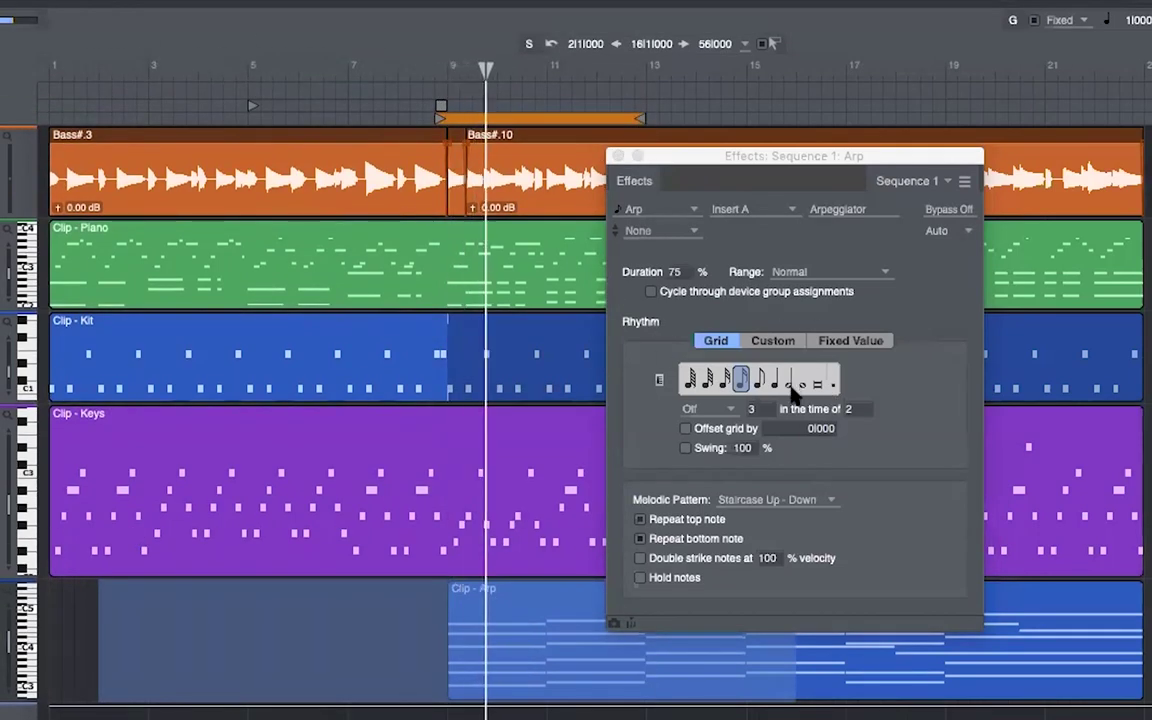
Set the Arpeggiator's melodic pattern to Spiral In and Out and its range to +1 Octave while listening to the loop
click(787, 500)
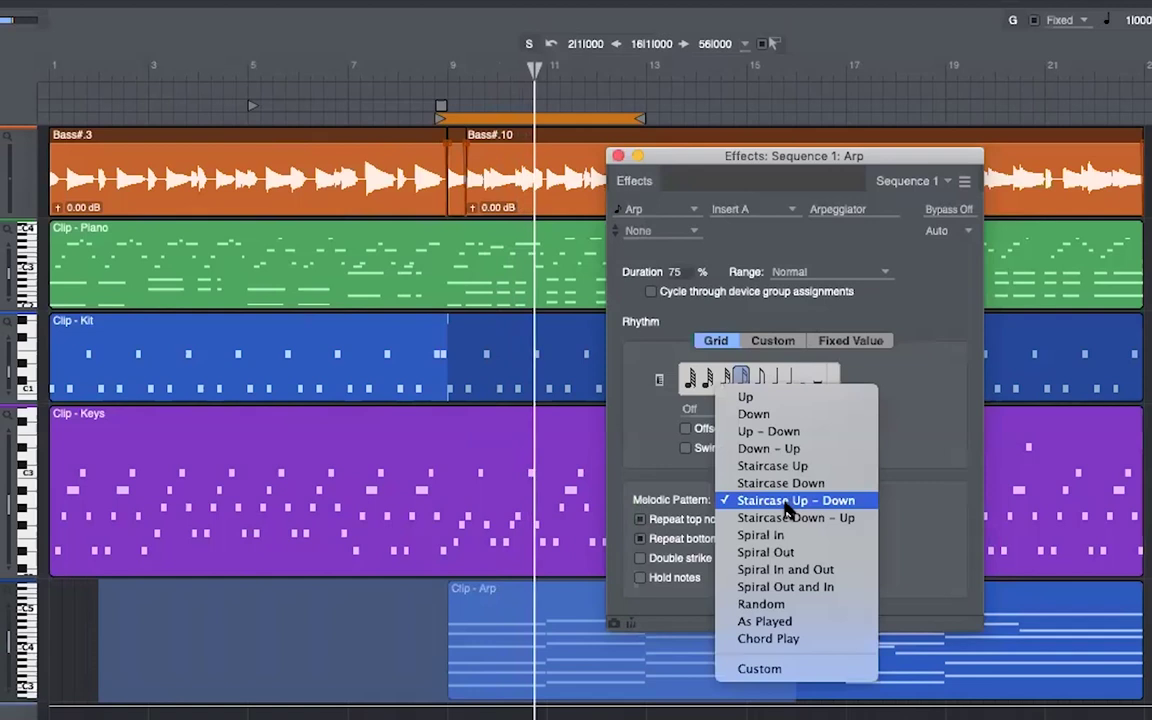
click(836, 570)
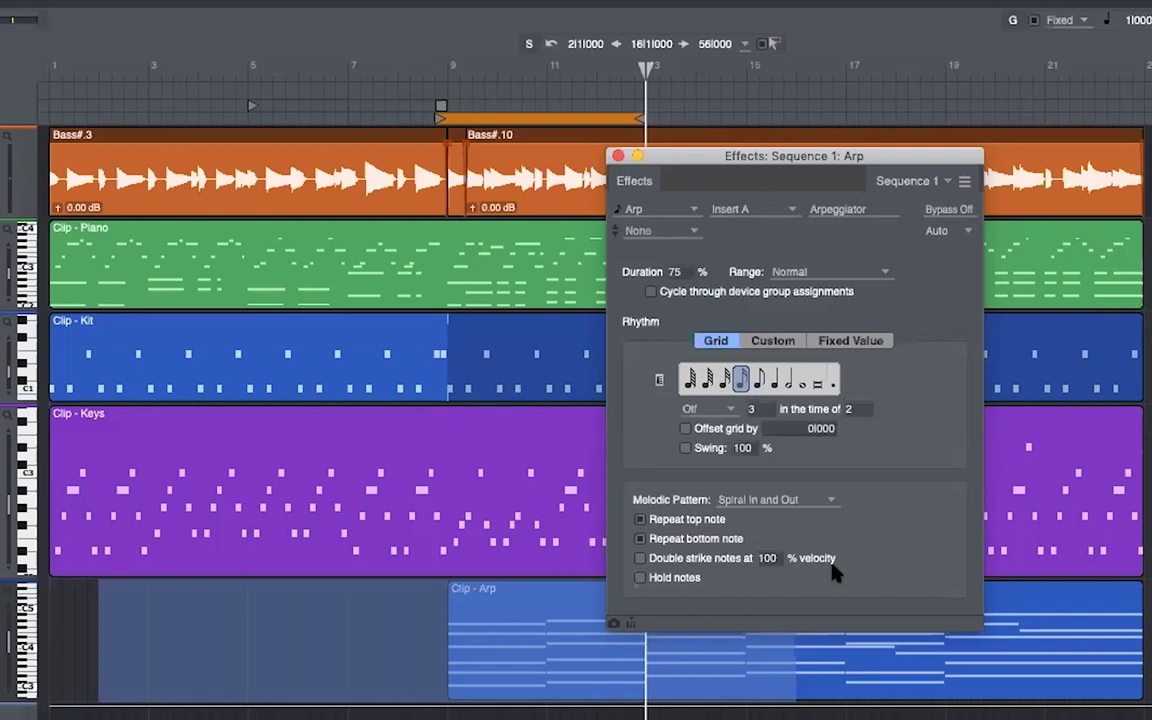
click(784, 281)
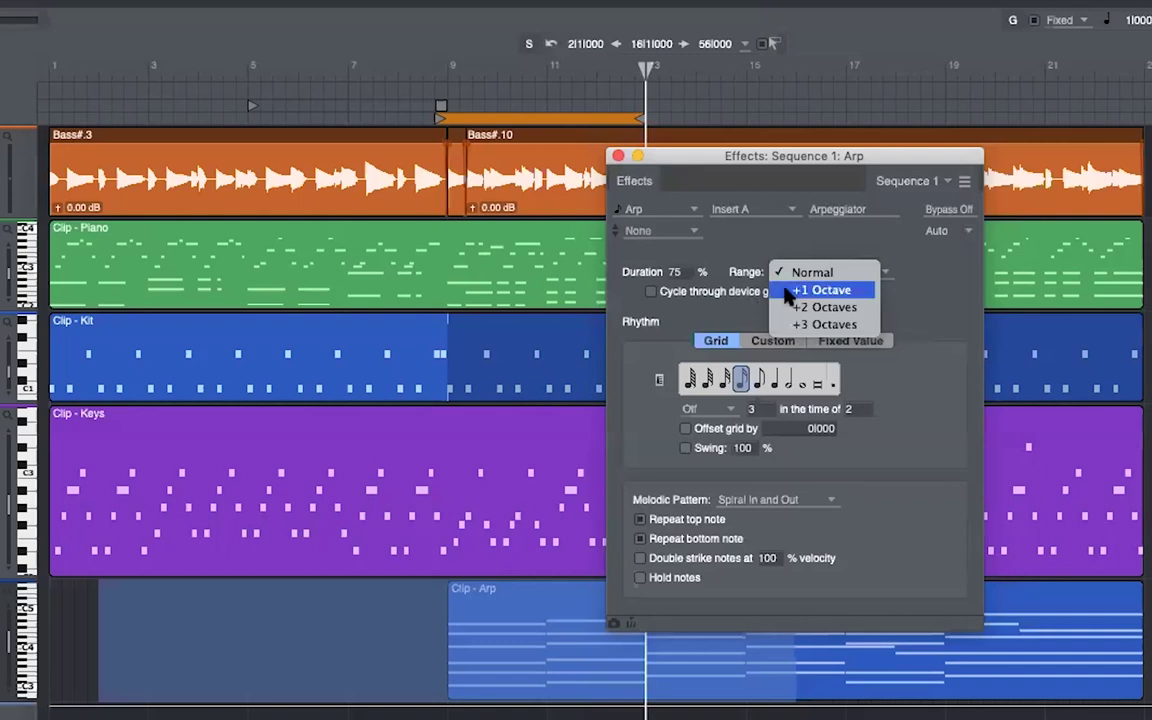
click(797, 290)
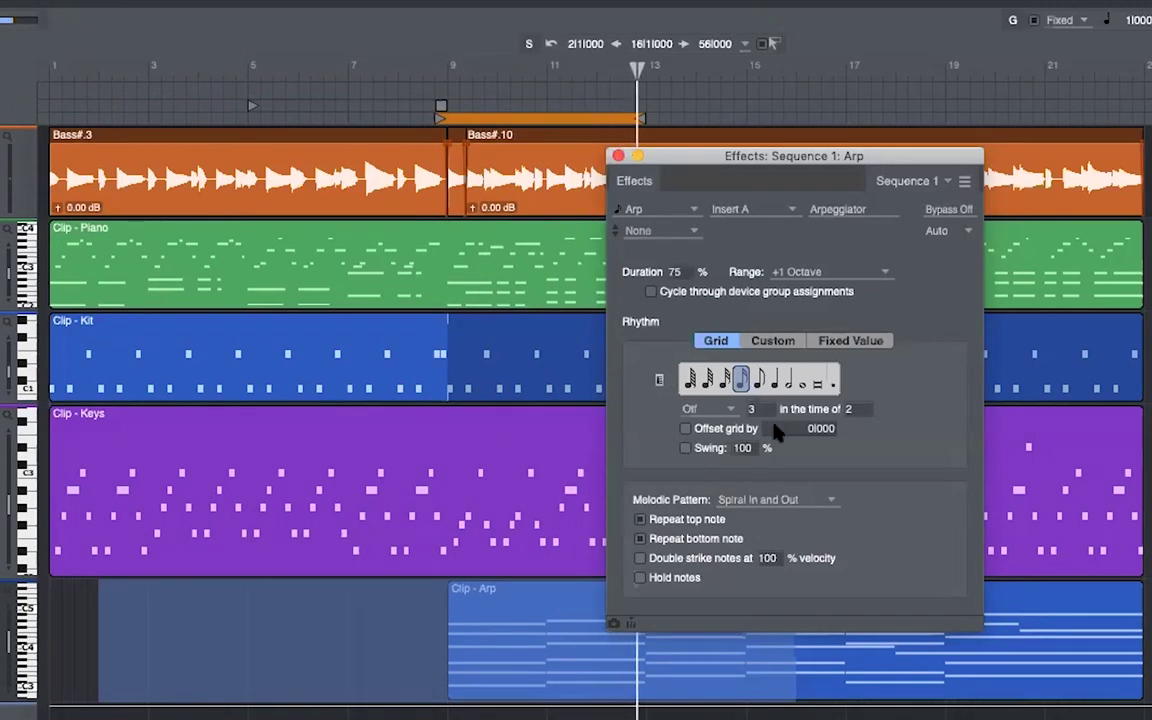
Set the Arpeggiator's melodic pattern to Up - Down
click(765, 498)
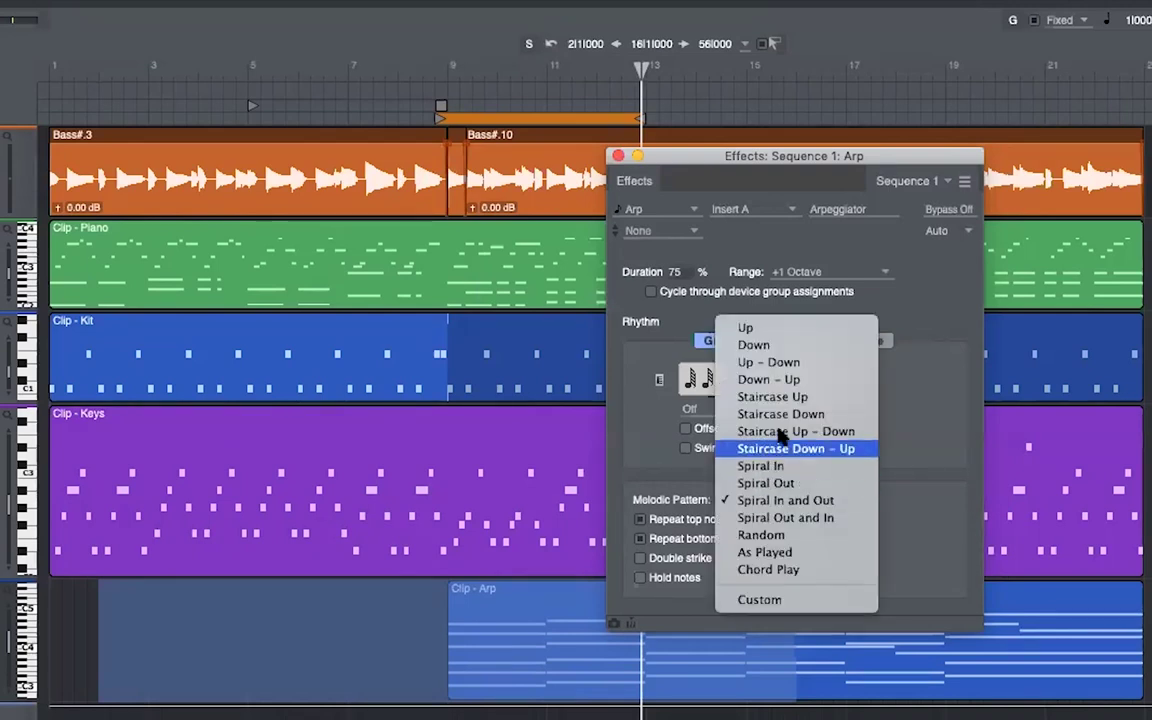
click(810, 363)
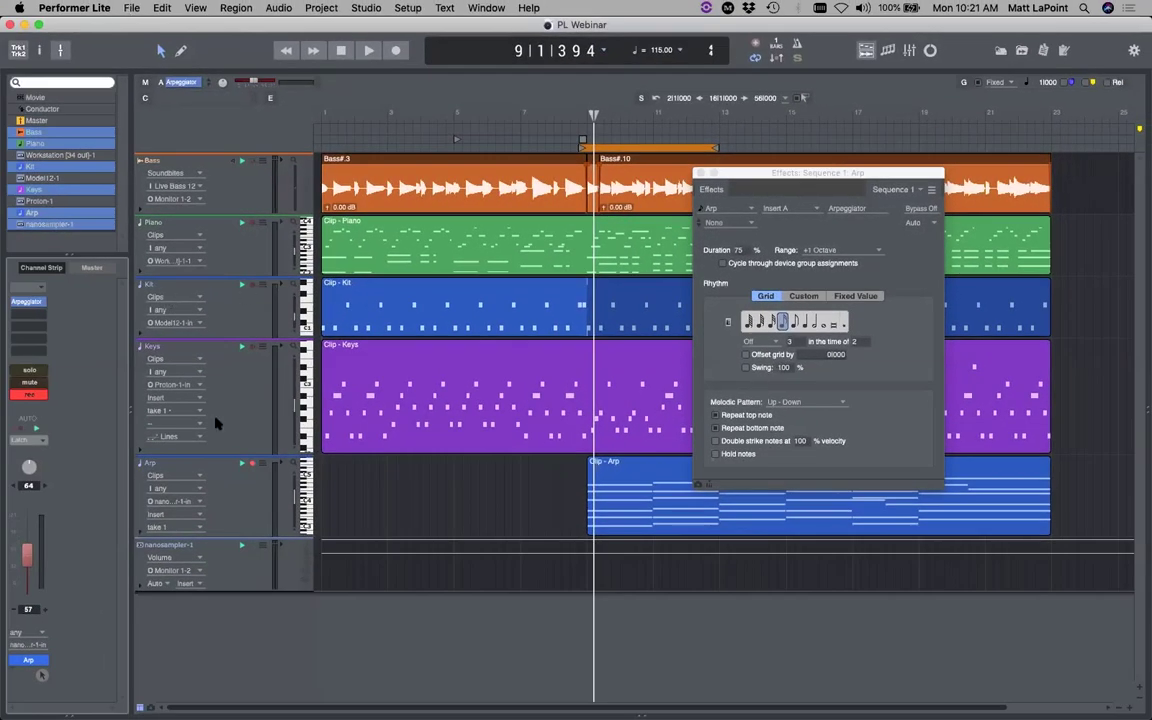
click(127, 8)
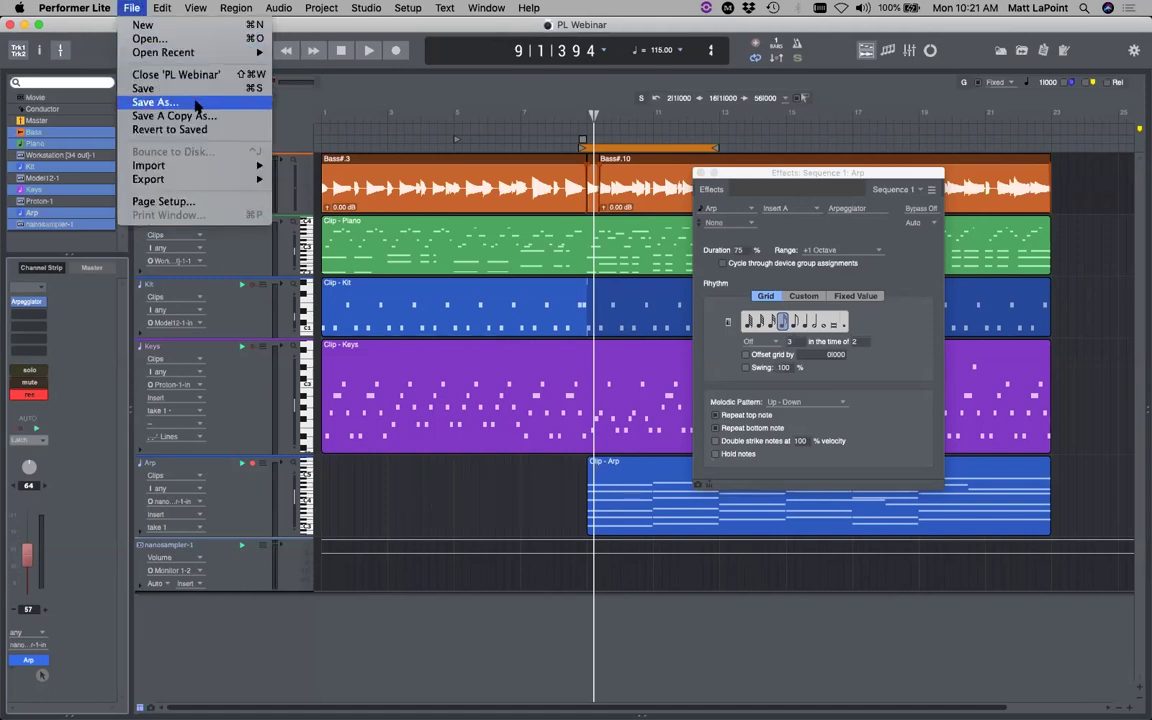
click(131, 8)
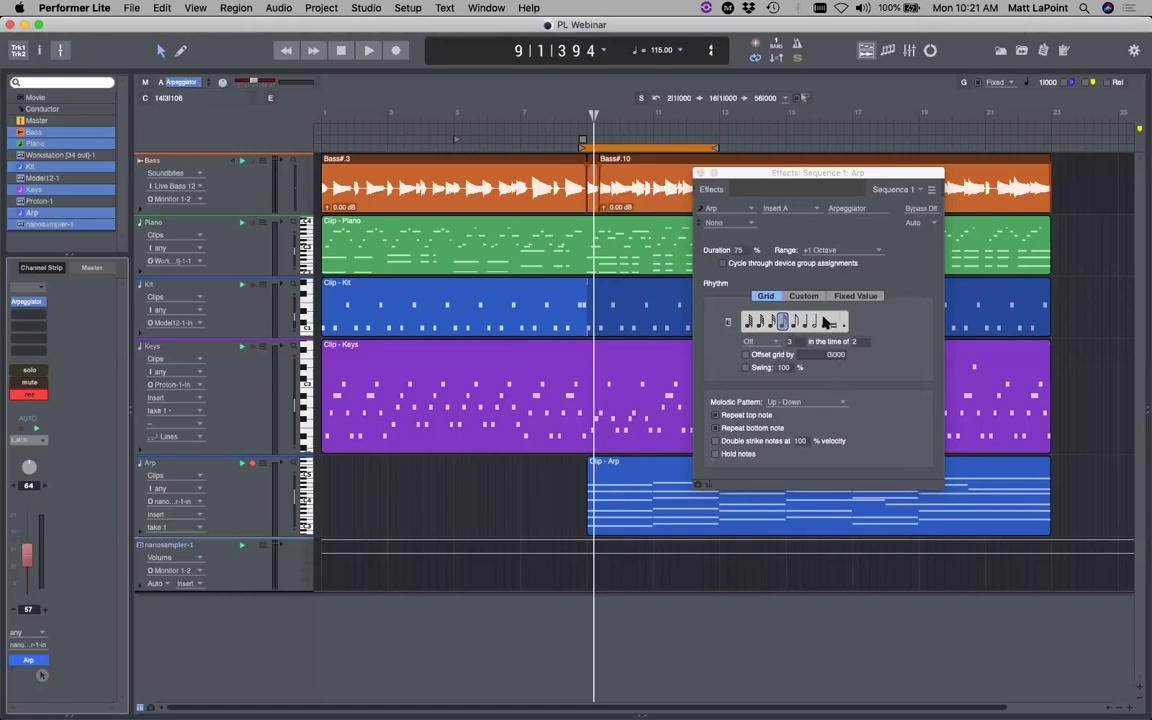
Set the Arpeggiator's rhythm grid to thirty-second notes and play the sequence back from measure 8
click(771, 323)
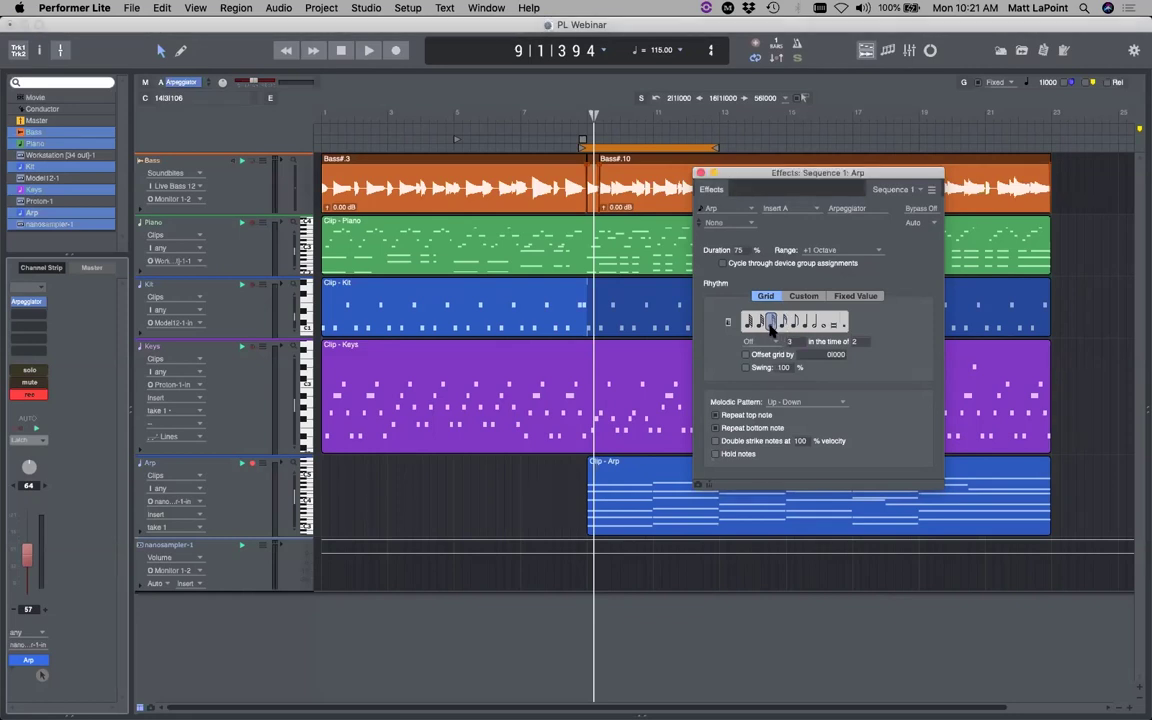
key(space)
key(Return)
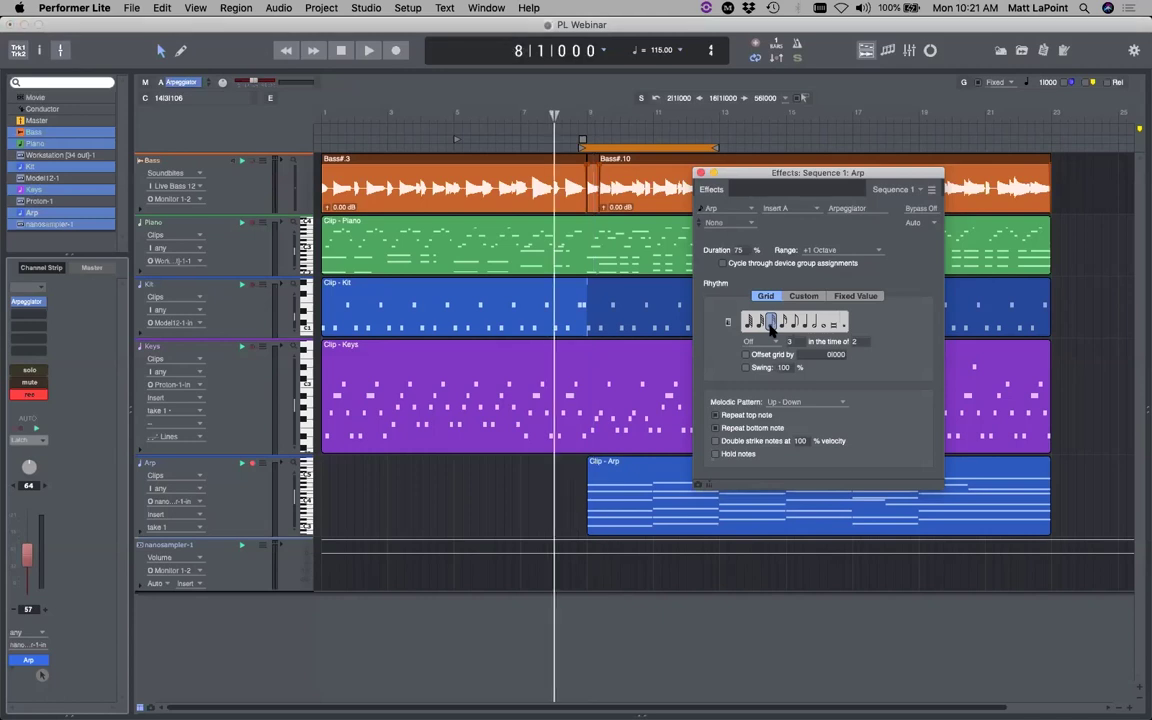
key(space)
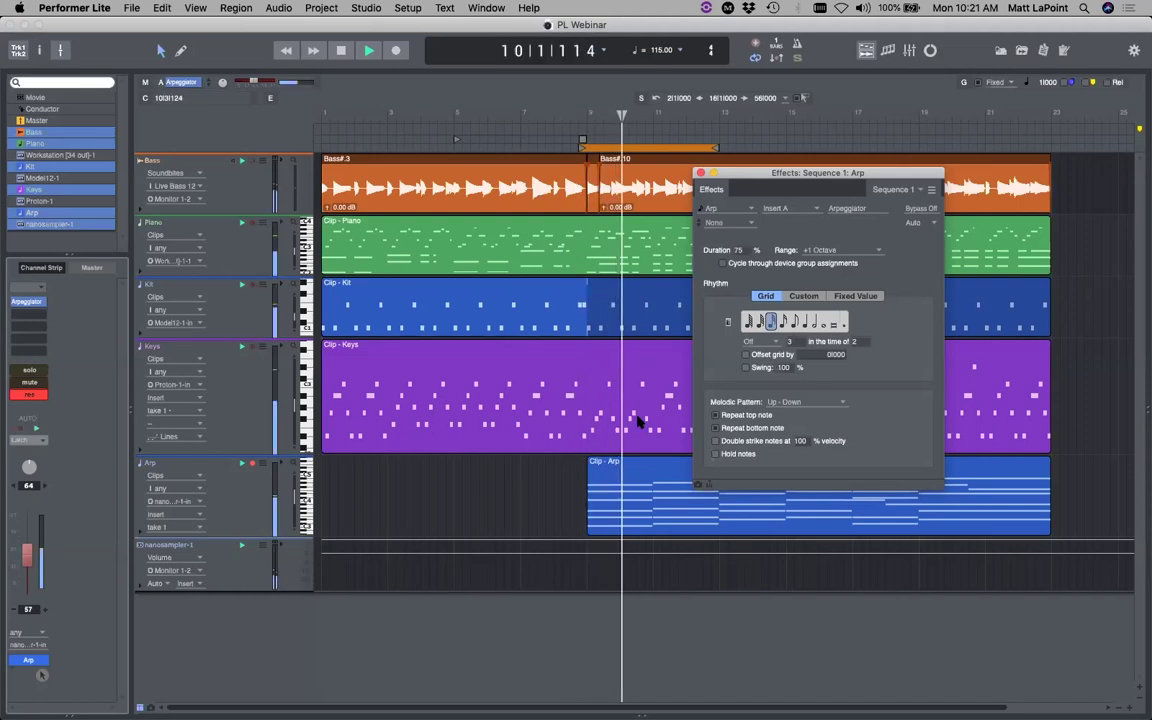
Lower the Arp track's volume to 53, save the project and close the Arpeggiator settings
drag(29, 557, 33, 564)
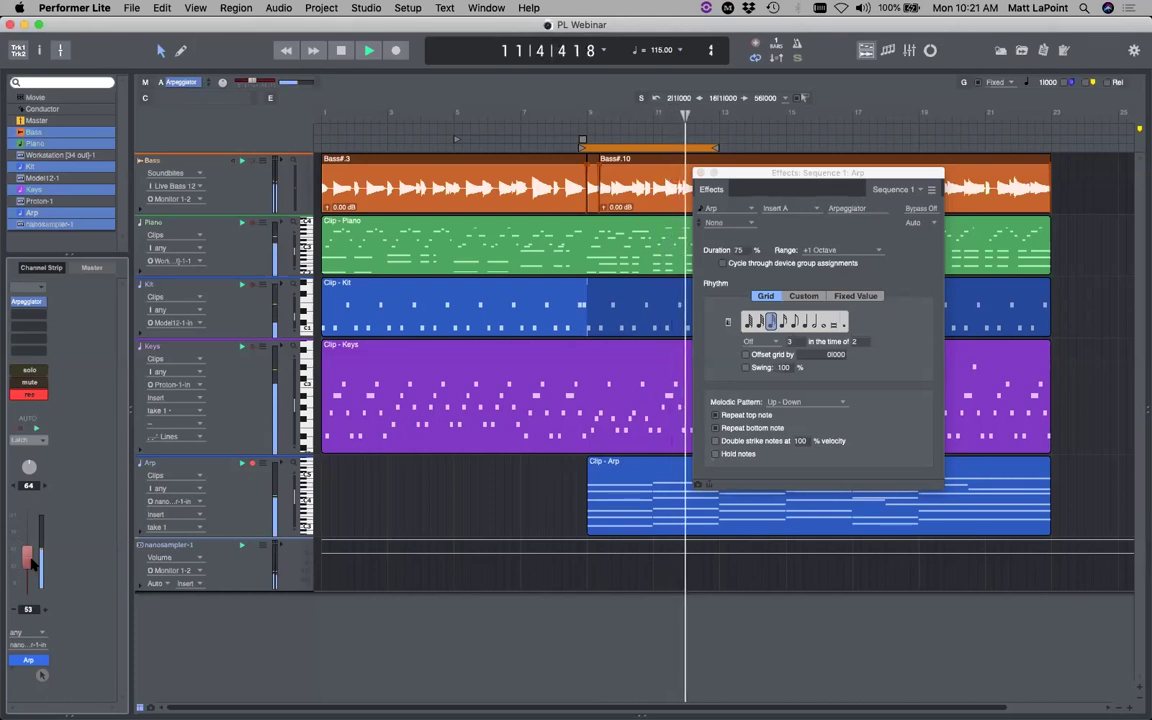
key(super+s)
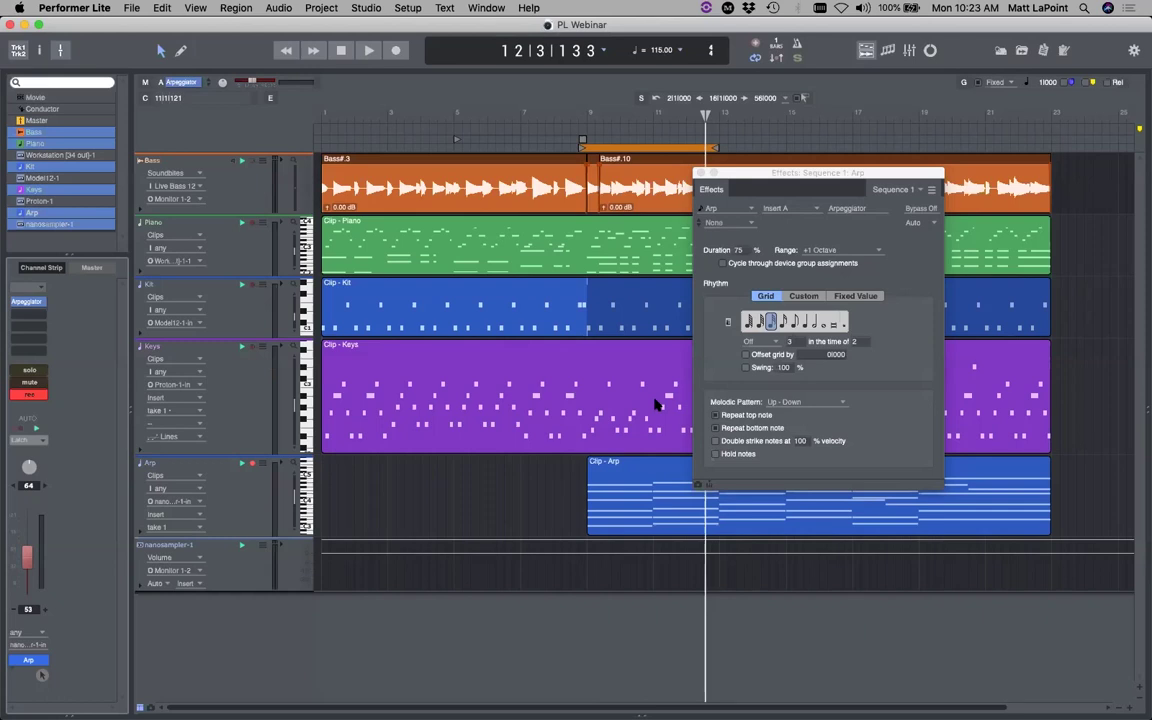
key(super+w)
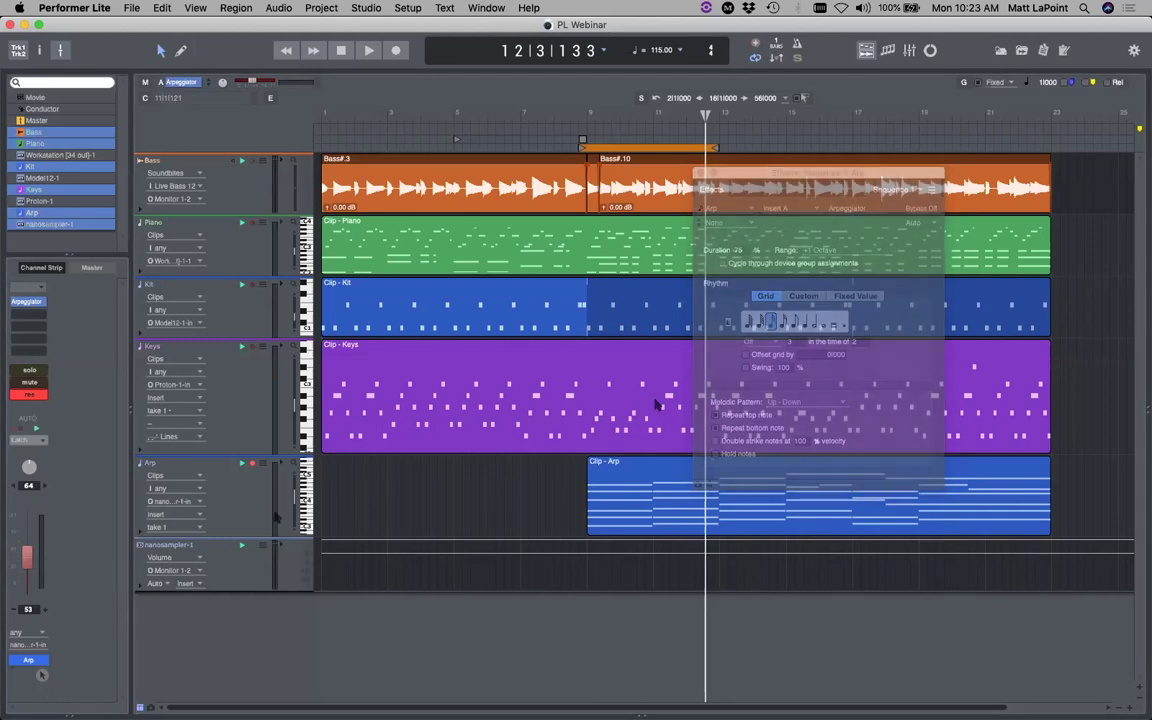
Disarm the Arp track for recording, save the project at measure 1, and hide the nanosampler-1 track
click(252, 465)
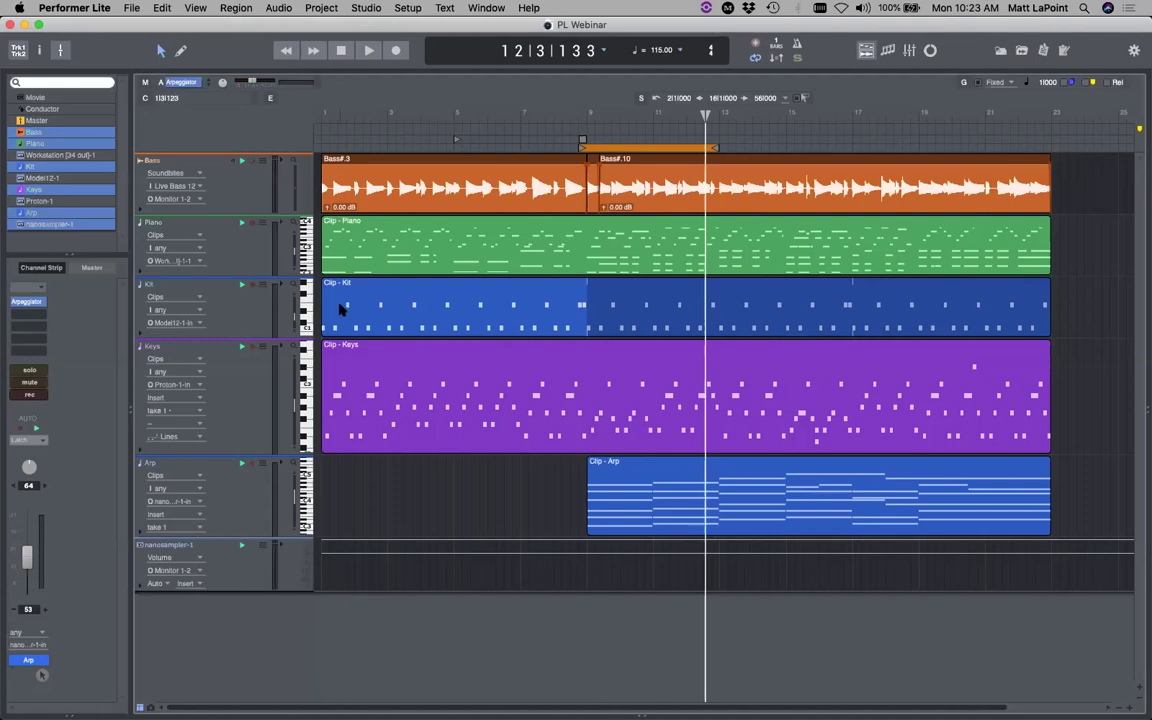
key(space)
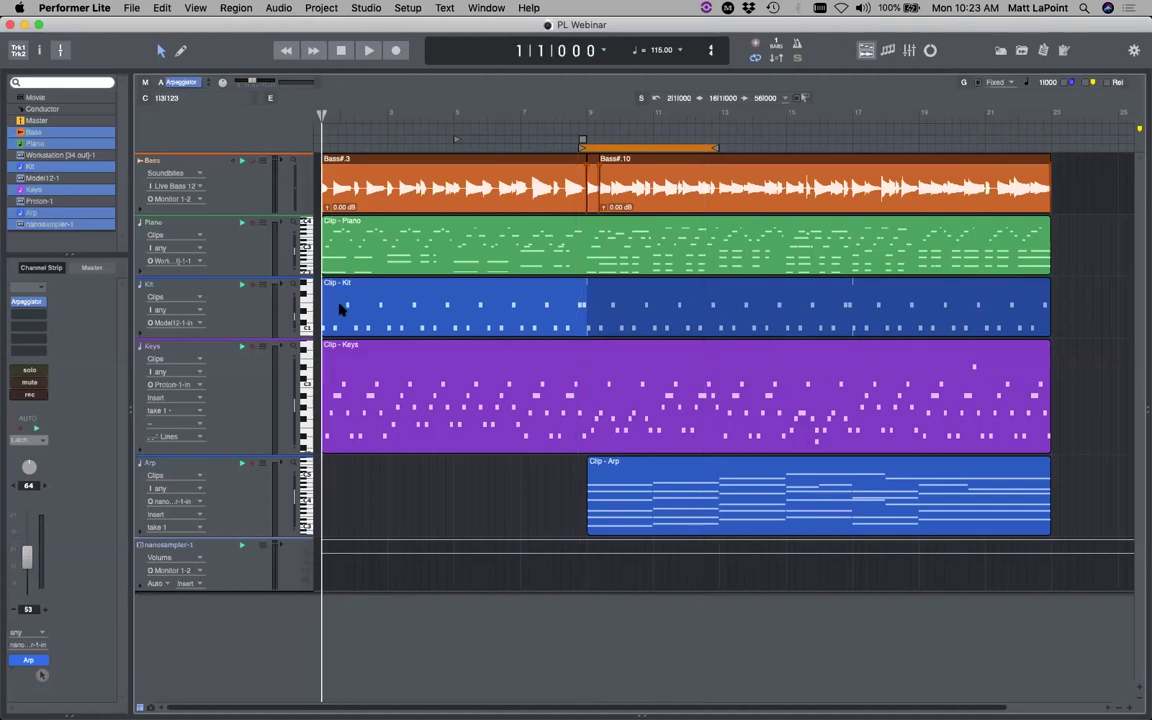
key(super+s)
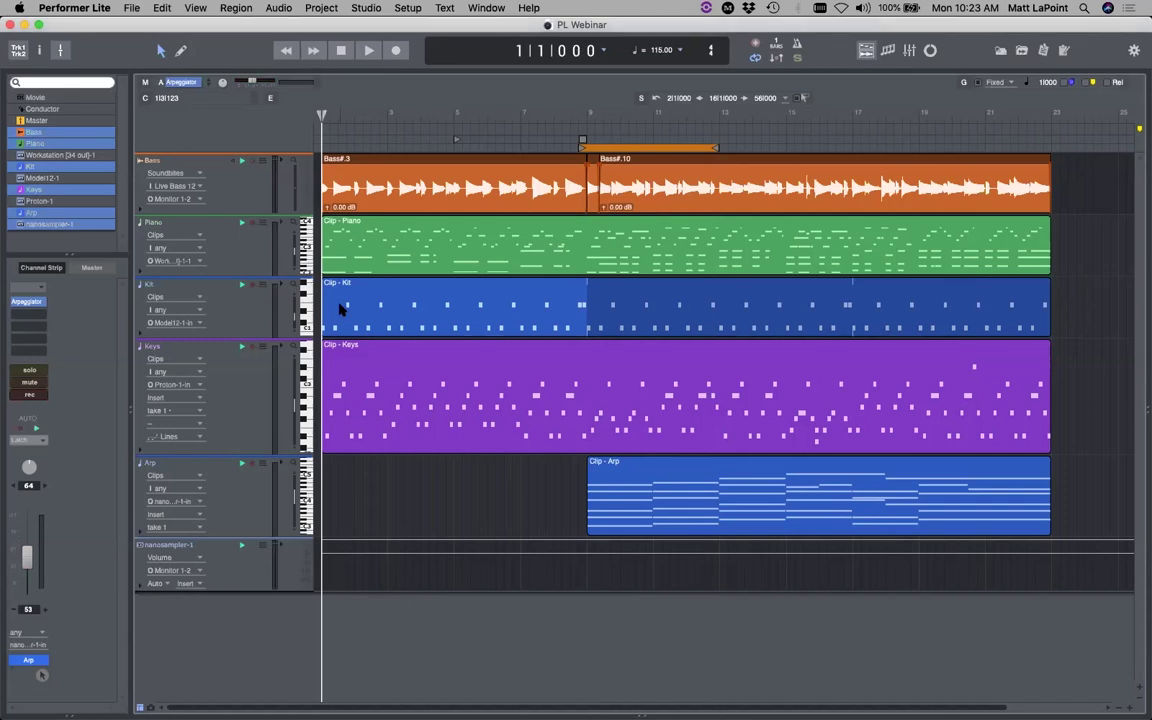
click(62, 224)
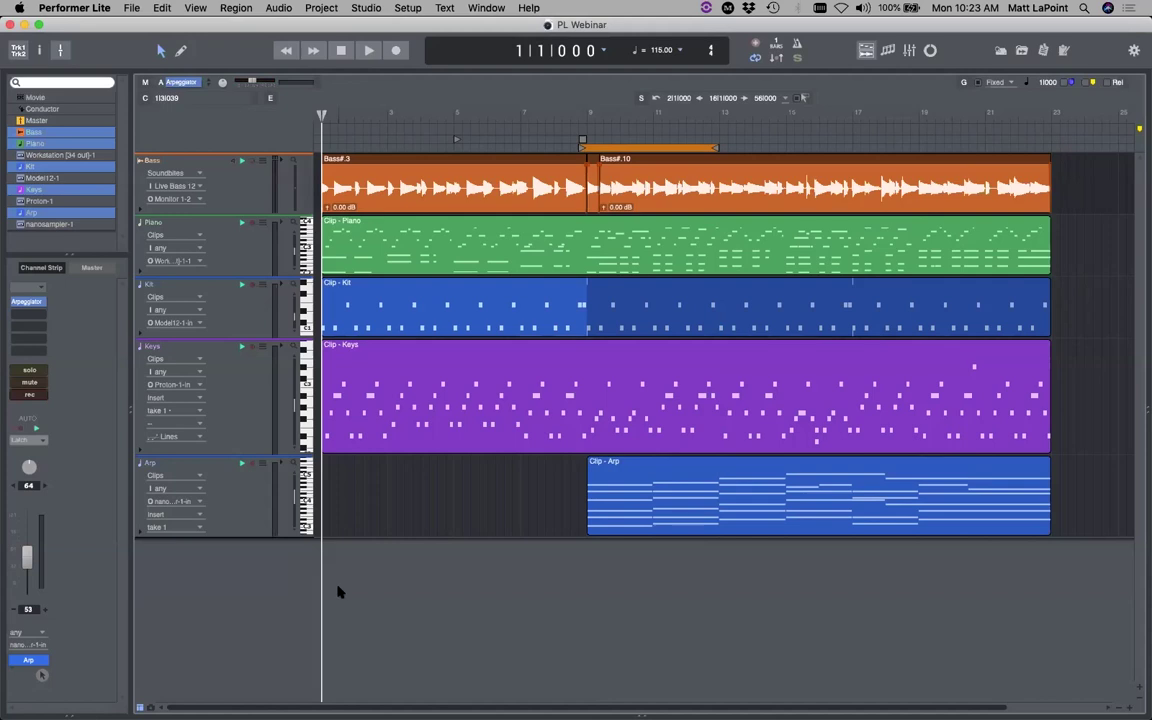
Add 3 stereo audio tracks below the Arp track and save the project
click(323, 8)
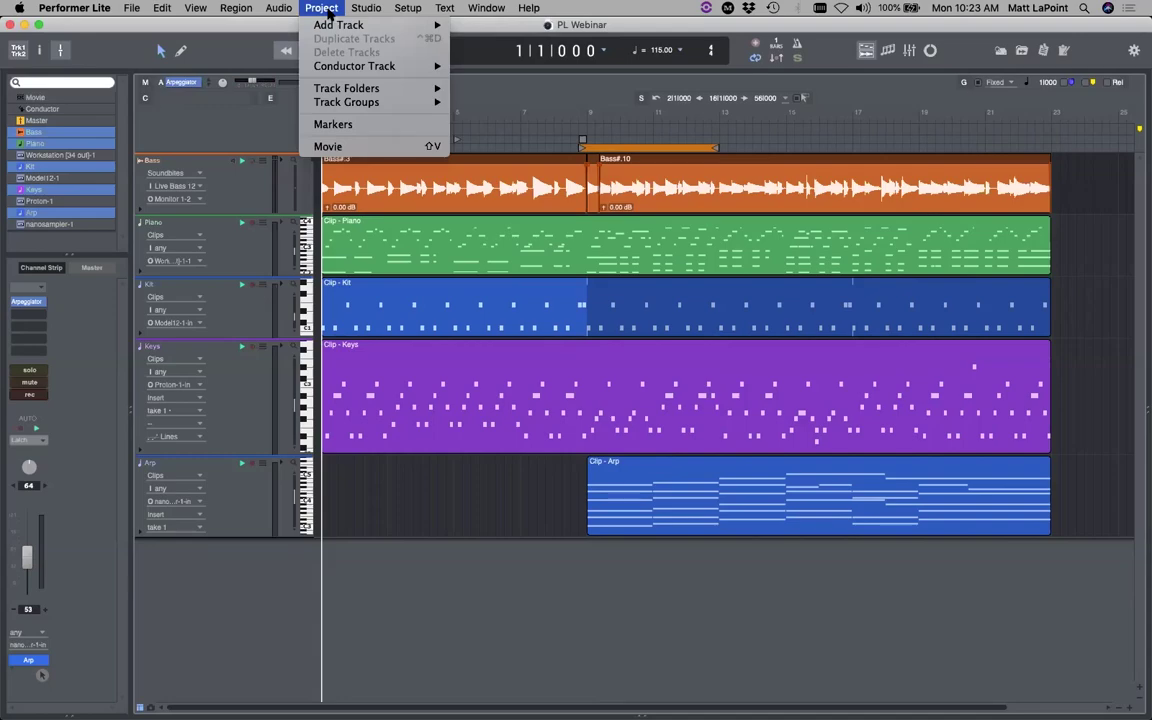
mouse_move(330, 26)
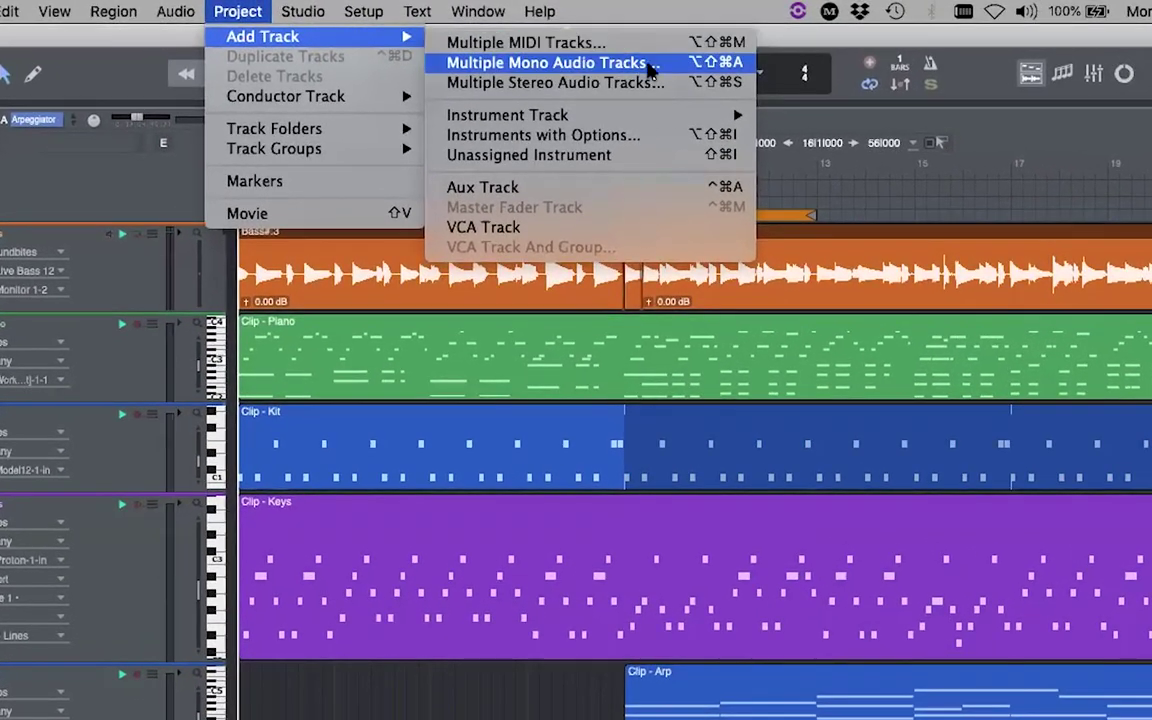
click(650, 83)
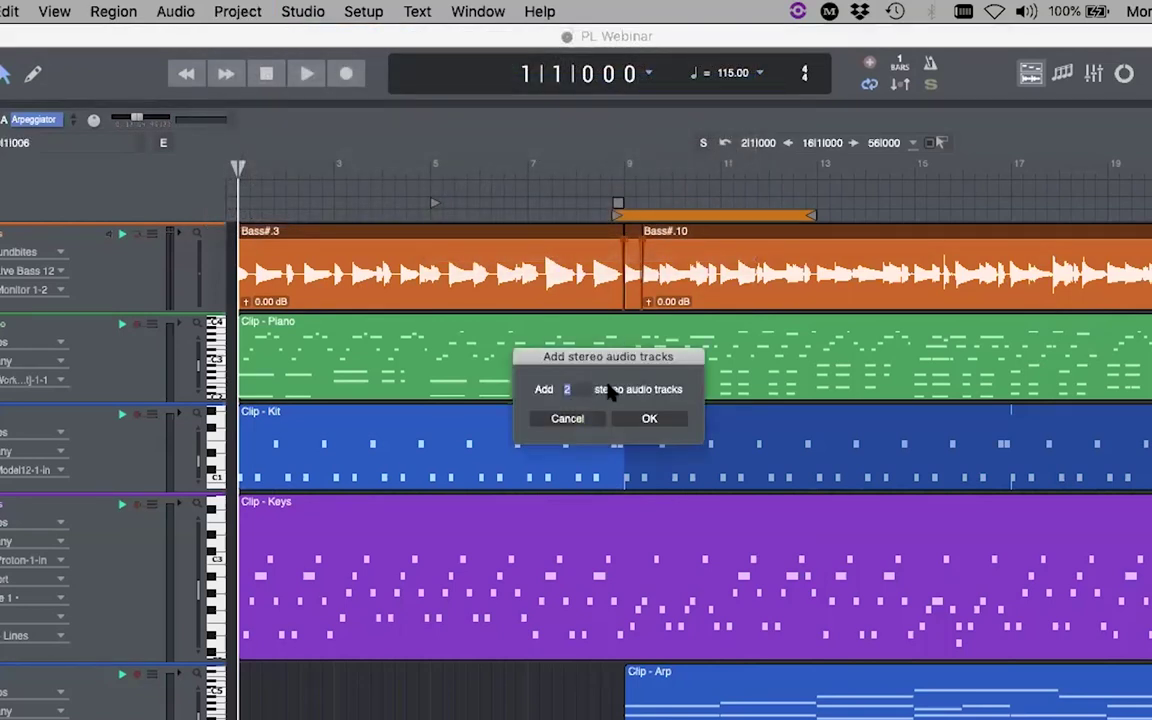
text(3)
key(Return)
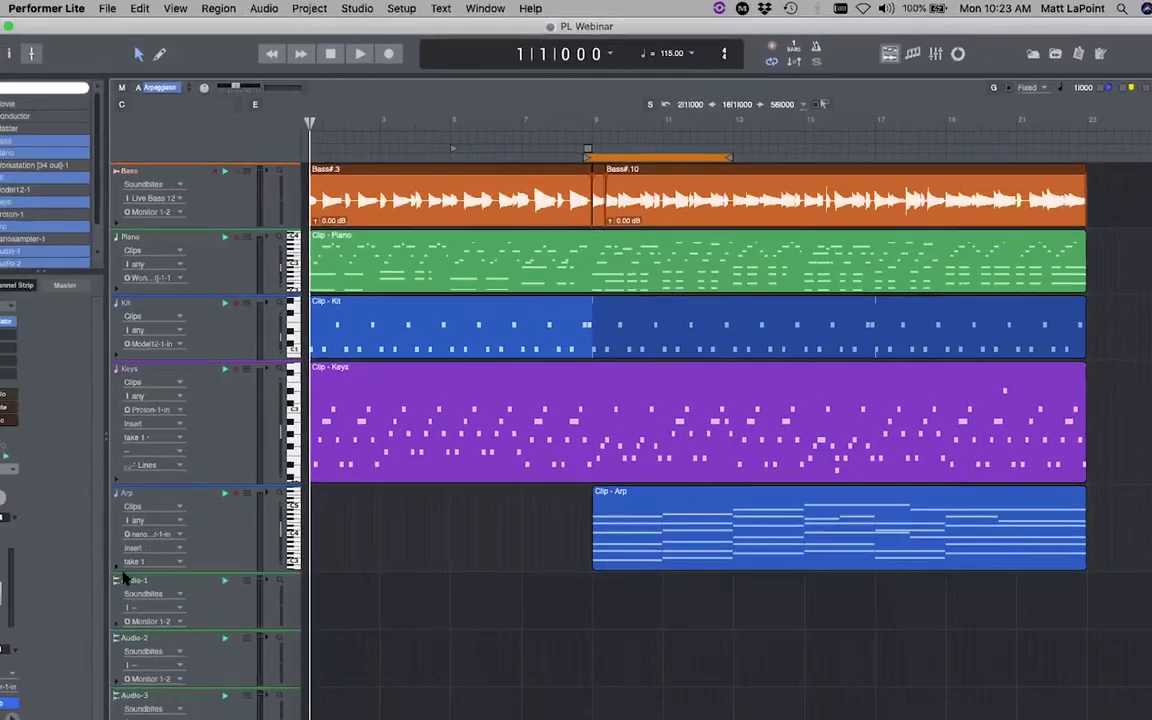
key(super+s)
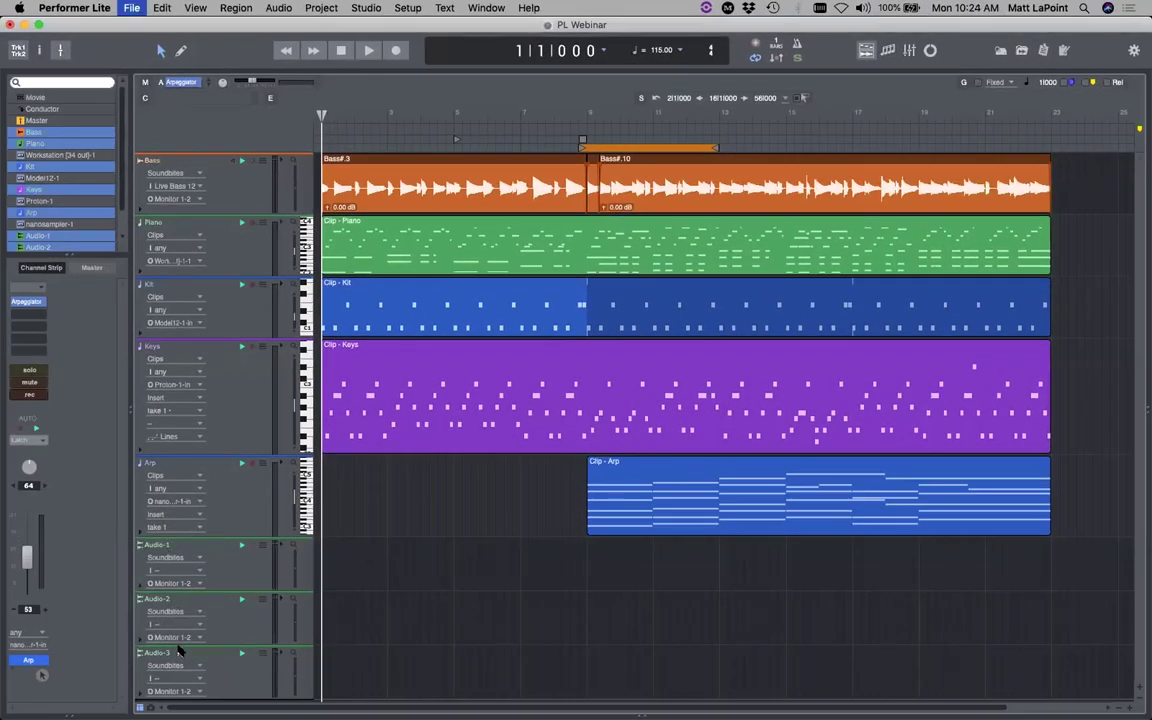
Rename the three new audio tracks as Loop 1, Loop 2 and Loop 3
double_click(163, 545)
text(Loop 1)
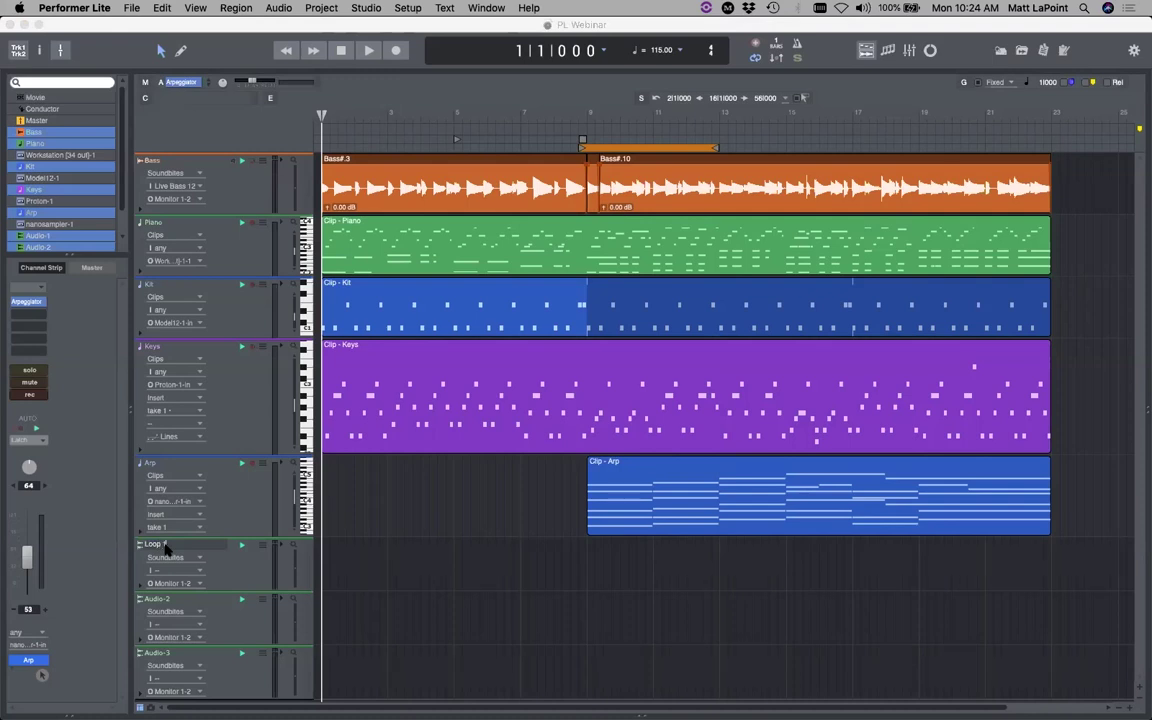
key(Tab)
text(Lo)
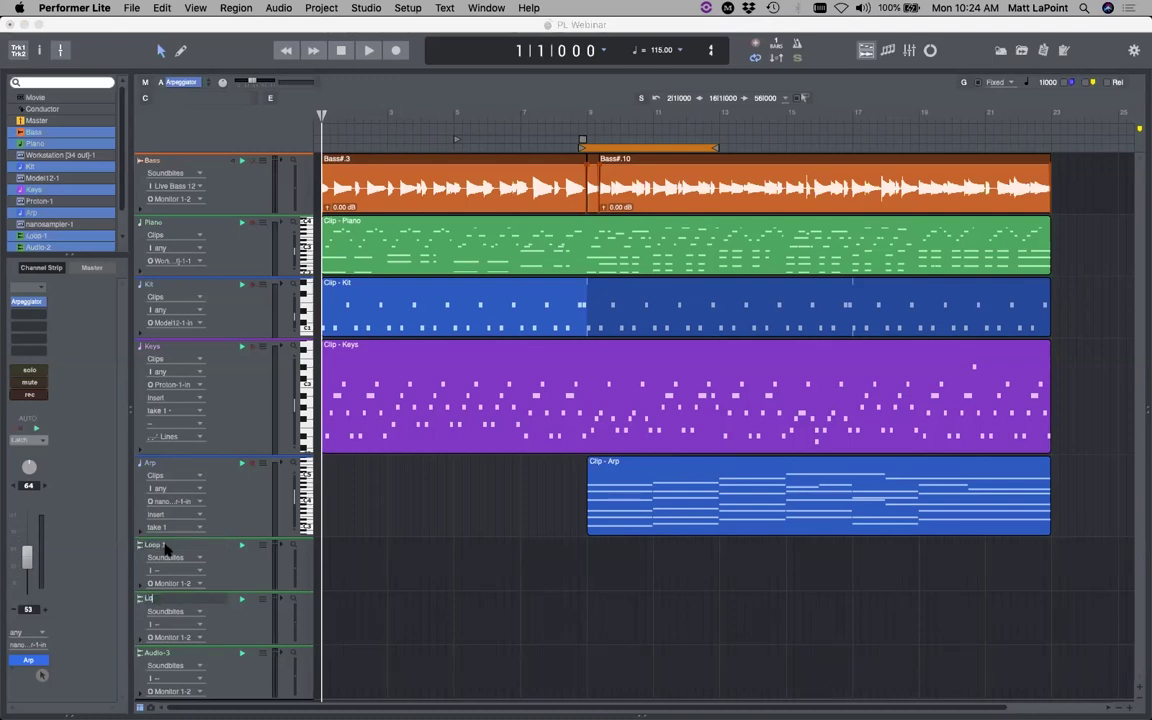
text(op 2)
key(Tab)
text(Loop )
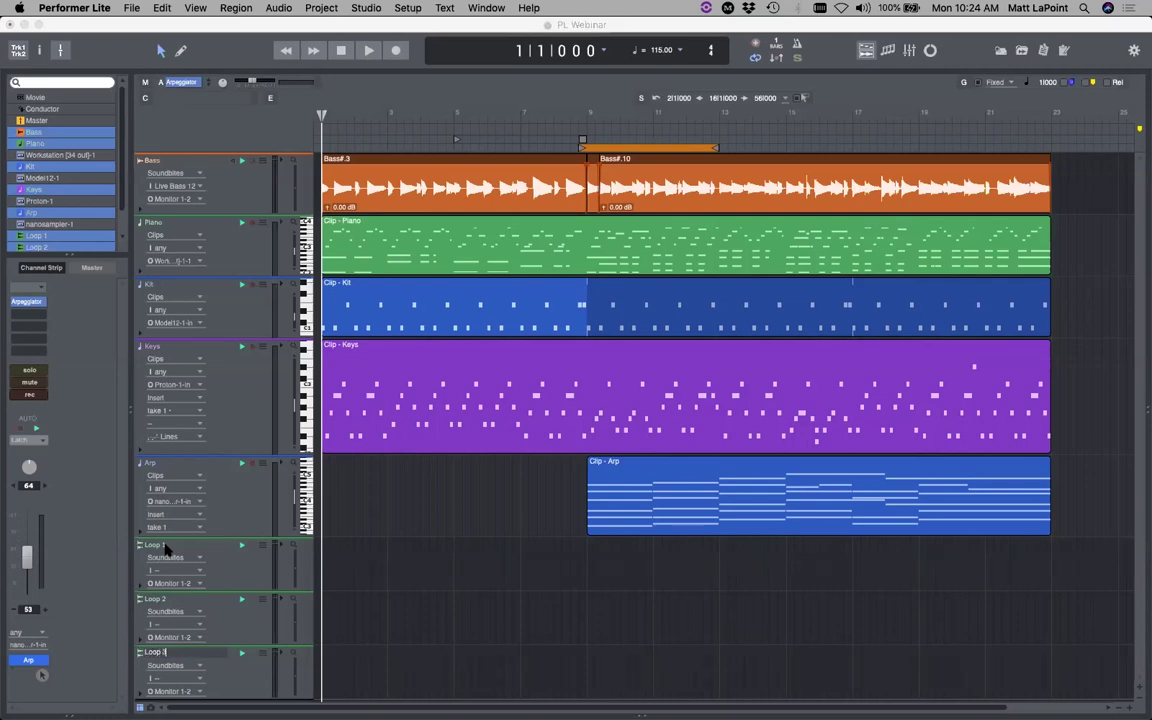
text(3)
key(Return)
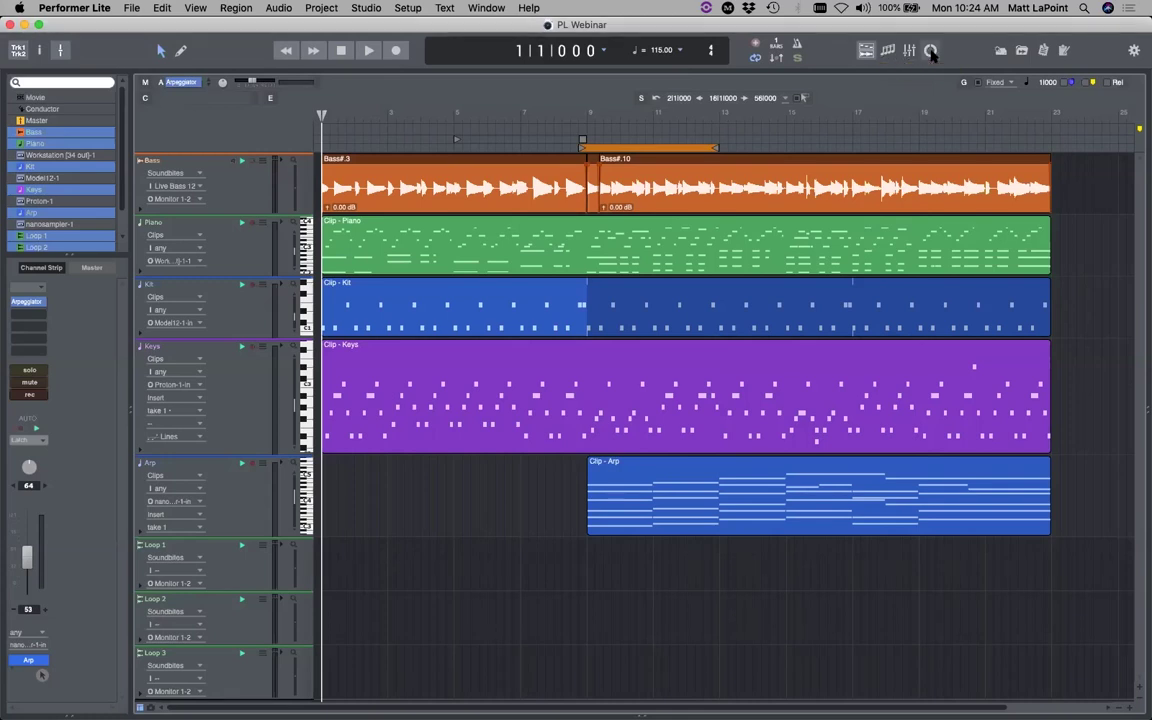
Show only the Loop 1, Loop 2 and Loop 3 tracks in the Clips window and open the Content Browser beside them
click(912, 50)
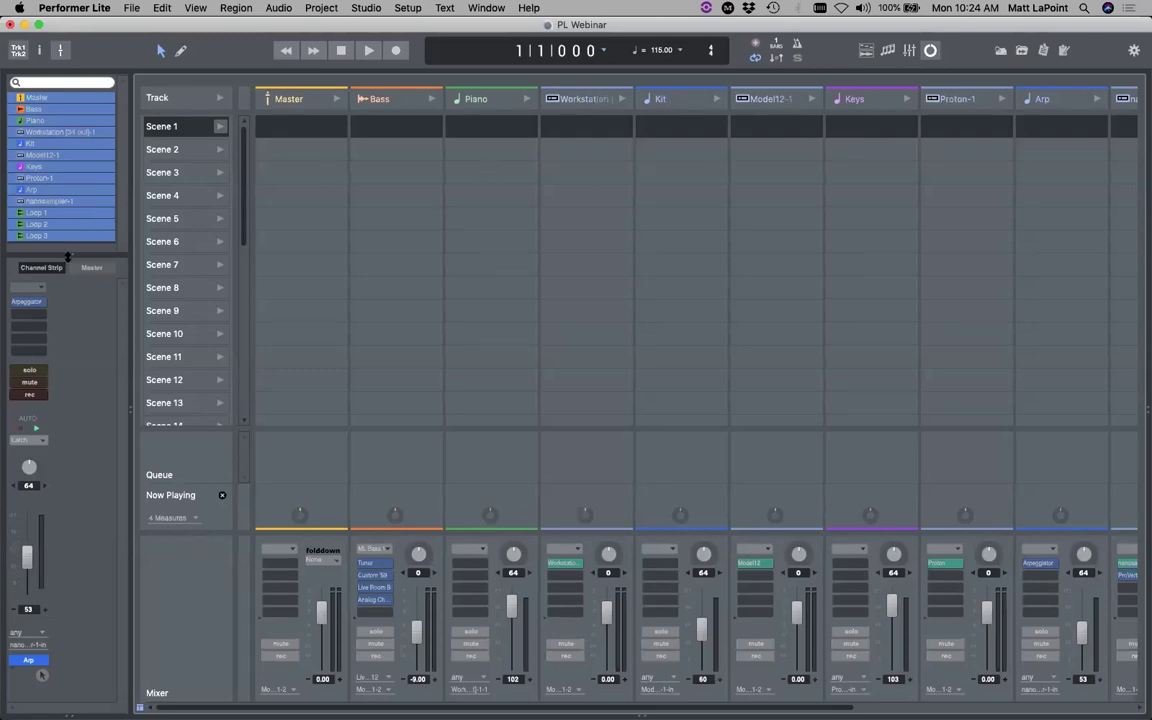
drag(62, 201, 80, 97)
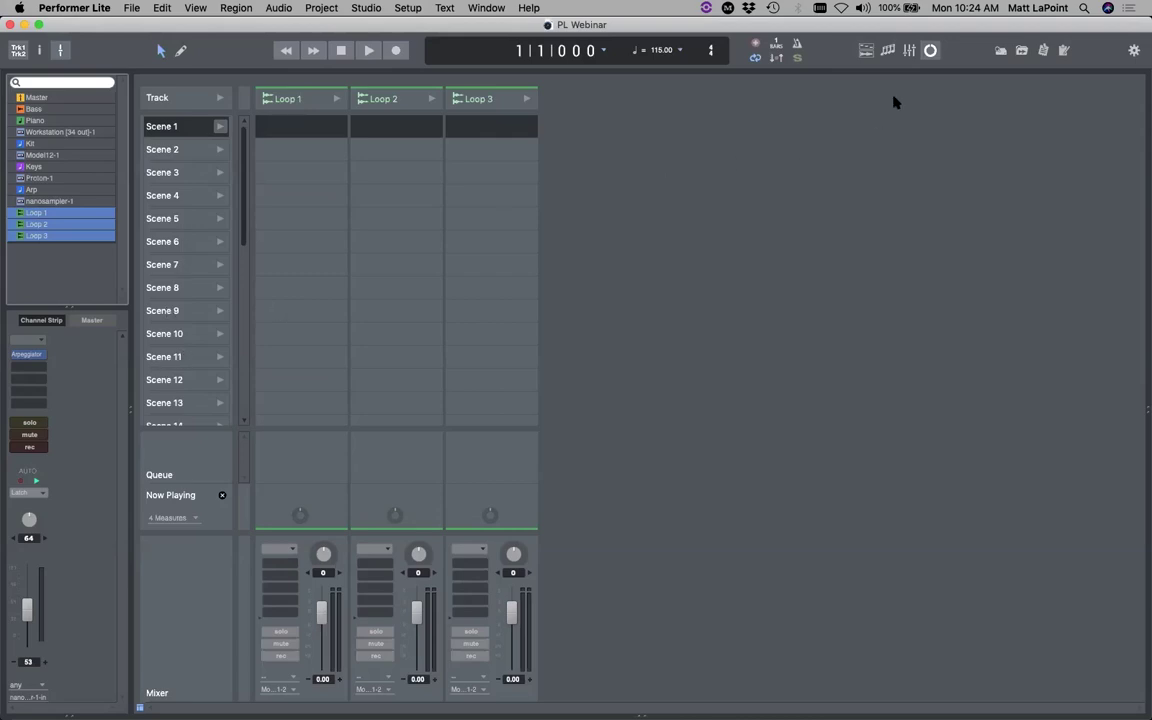
click(1001, 50)
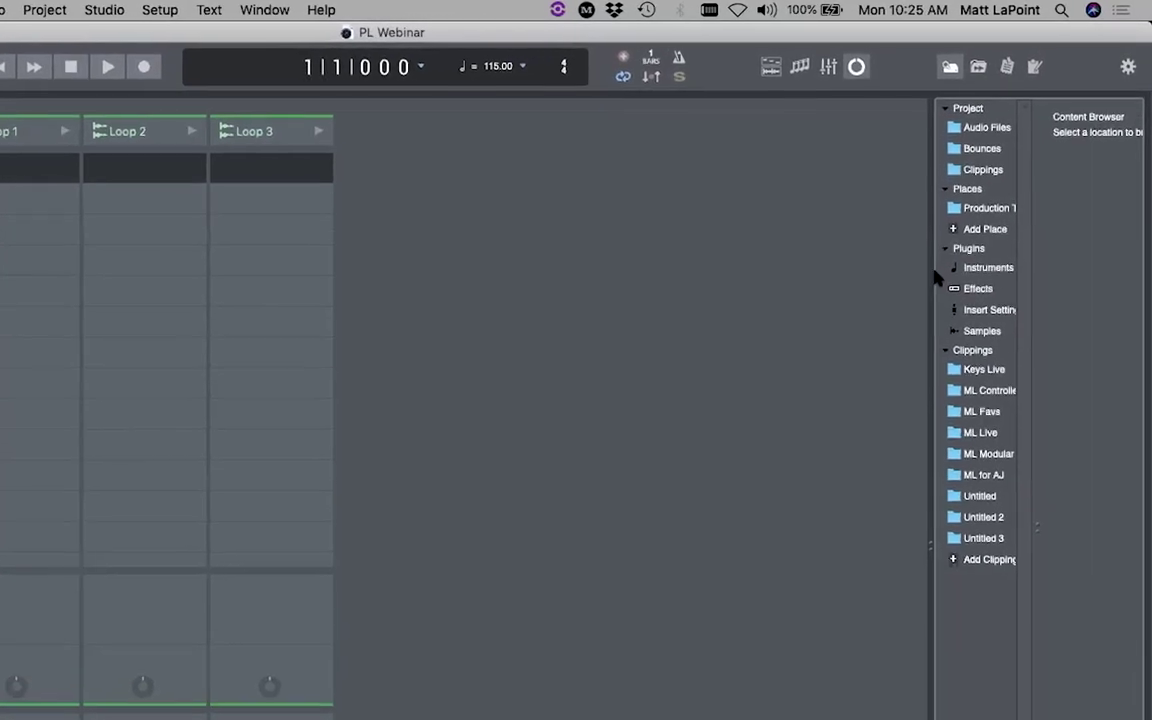
drag(832, 321, 797, 324)
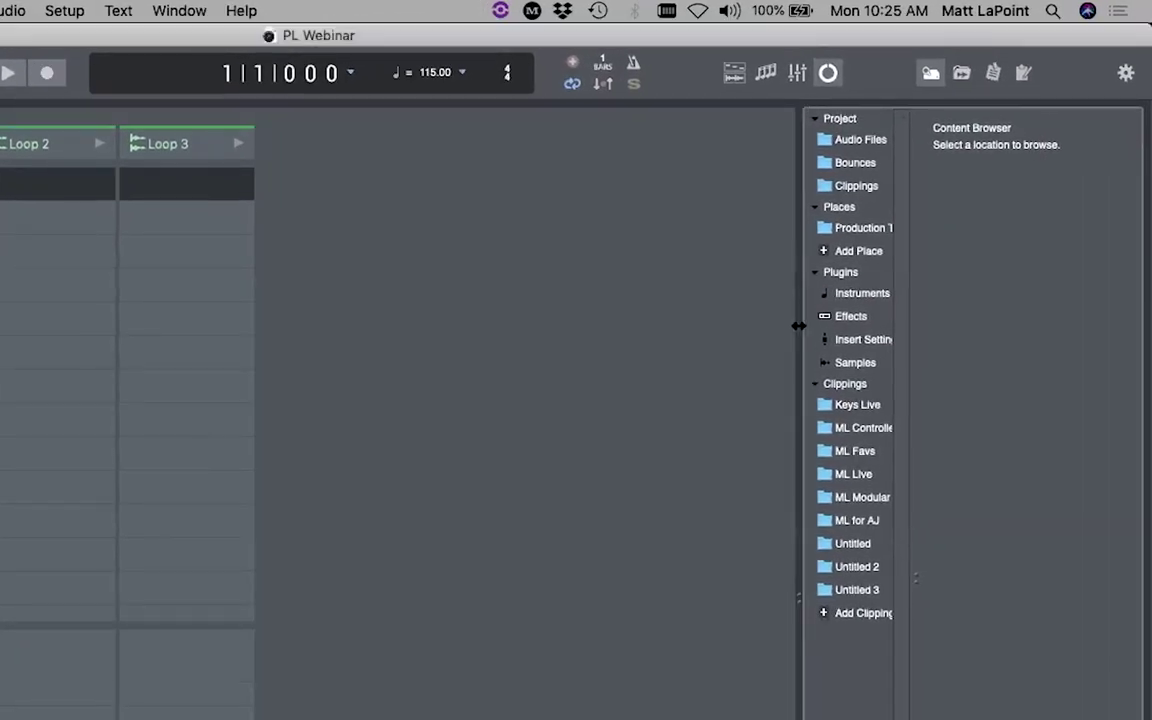
Browse the Production place in the Content Browser to the Ethno2 Loops 115 folder inside Loops
click(866, 232)
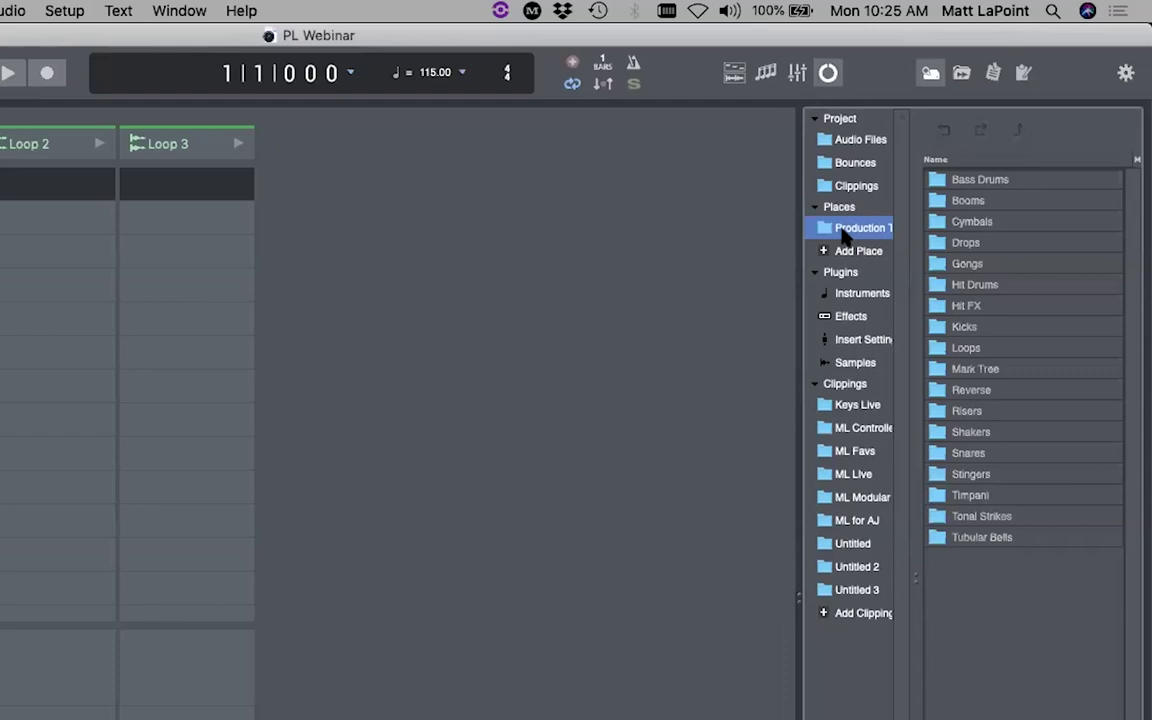
click(966, 348)
double_click(953, 350)
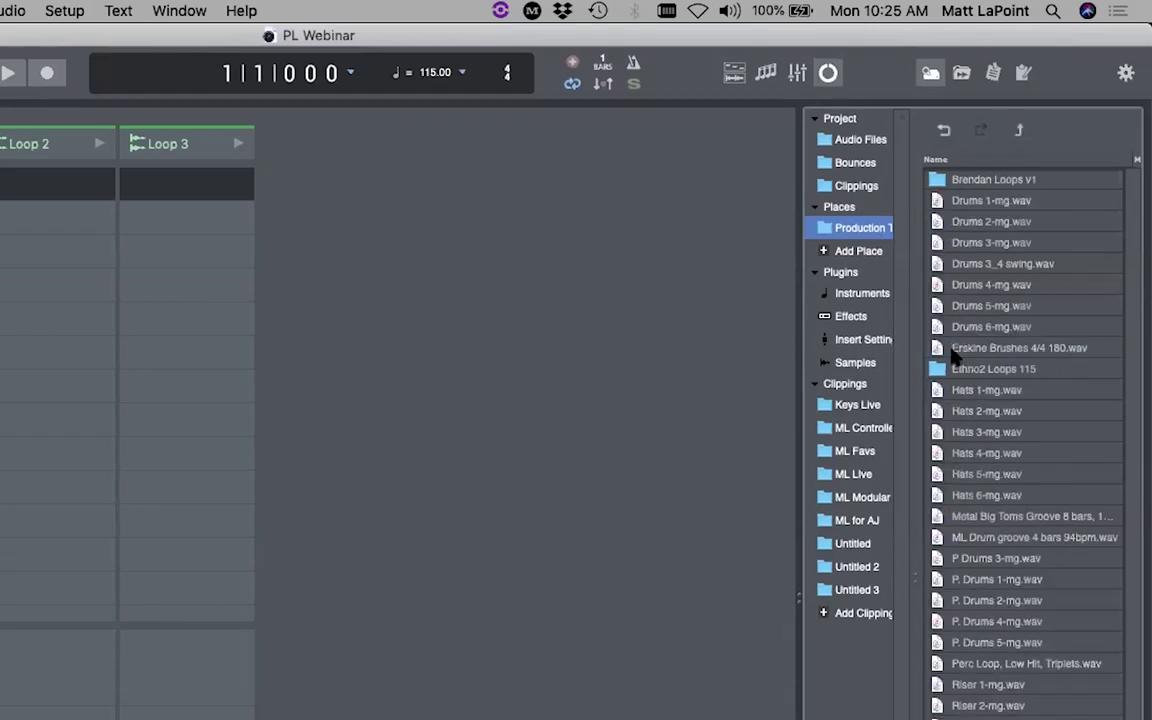
click(995, 370)
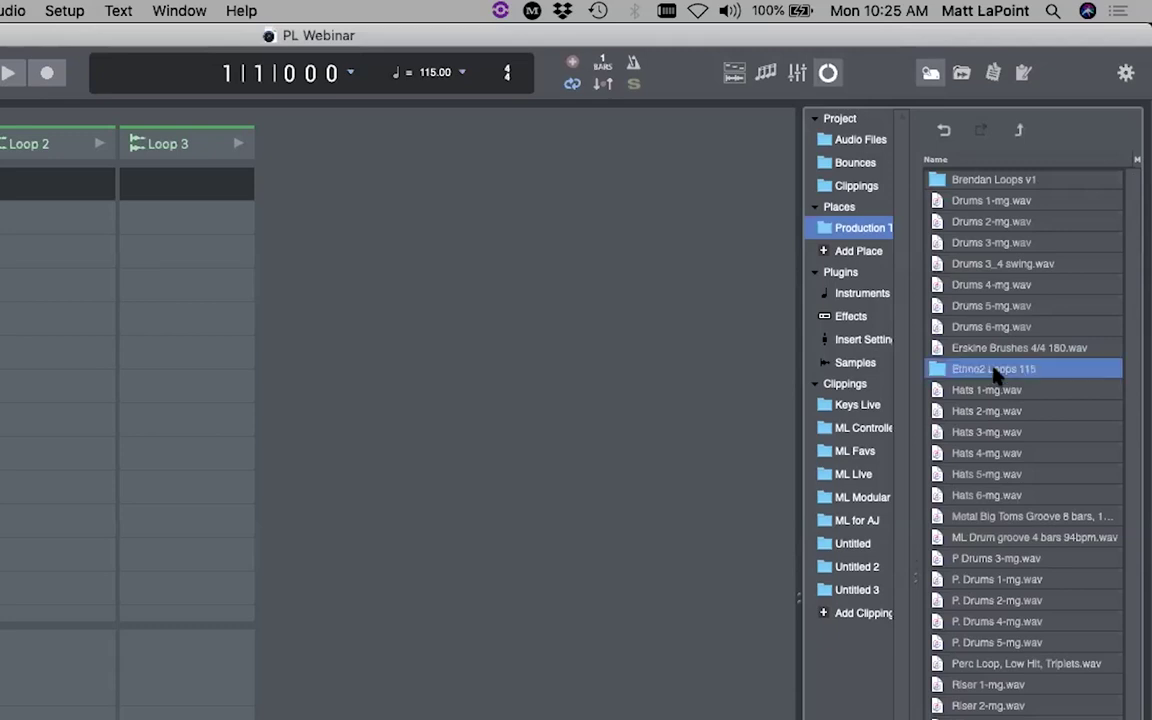
double_click(995, 370)
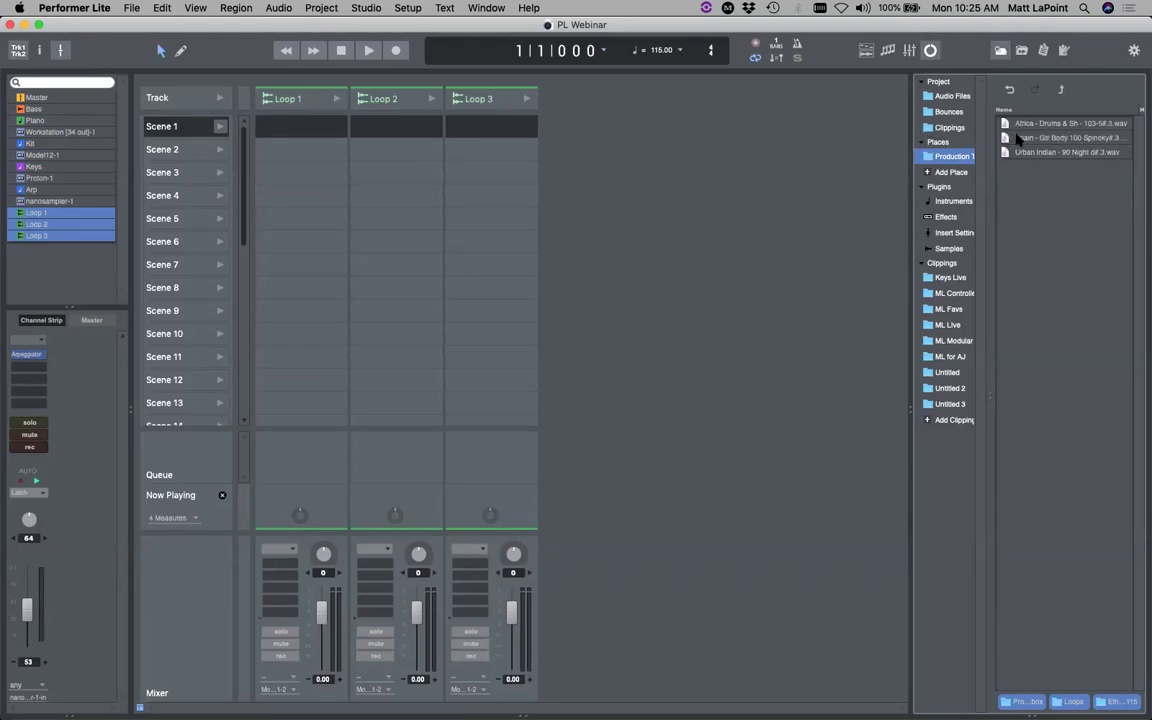
Add the Spain - Gtr Body 100 loop to Loop 1 in Scene 2 and shorten its loop end to 5|1|000
drag(1005, 140, 313, 152)
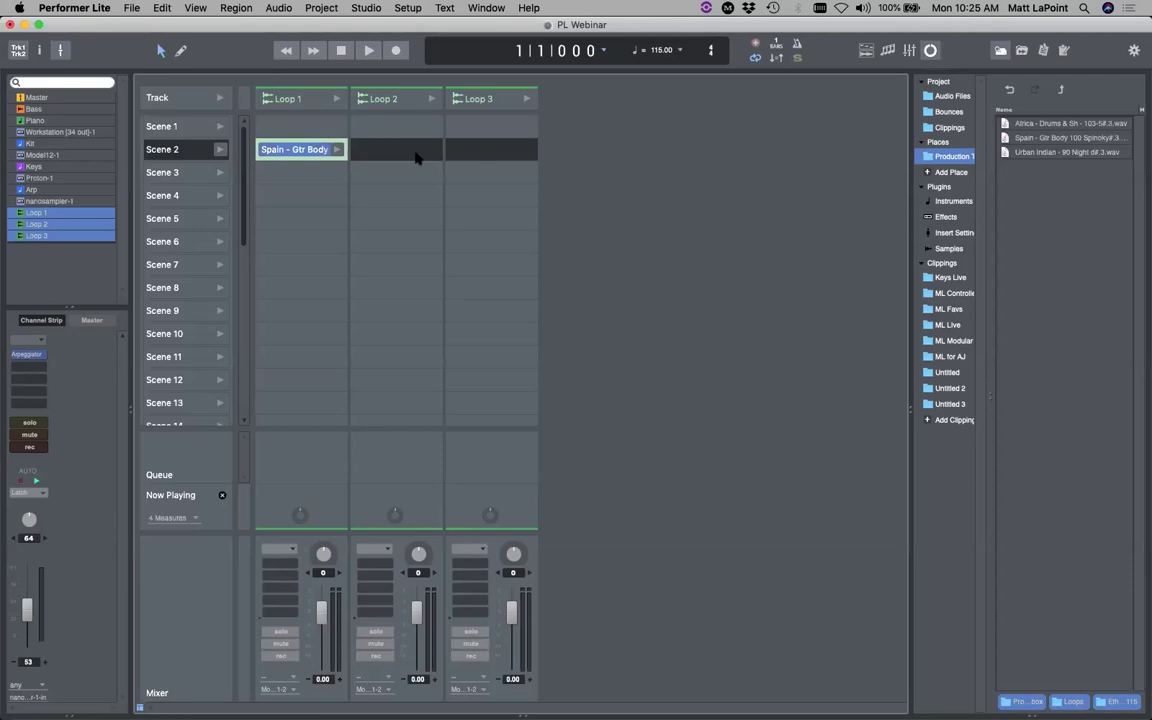
double_click(295, 151)
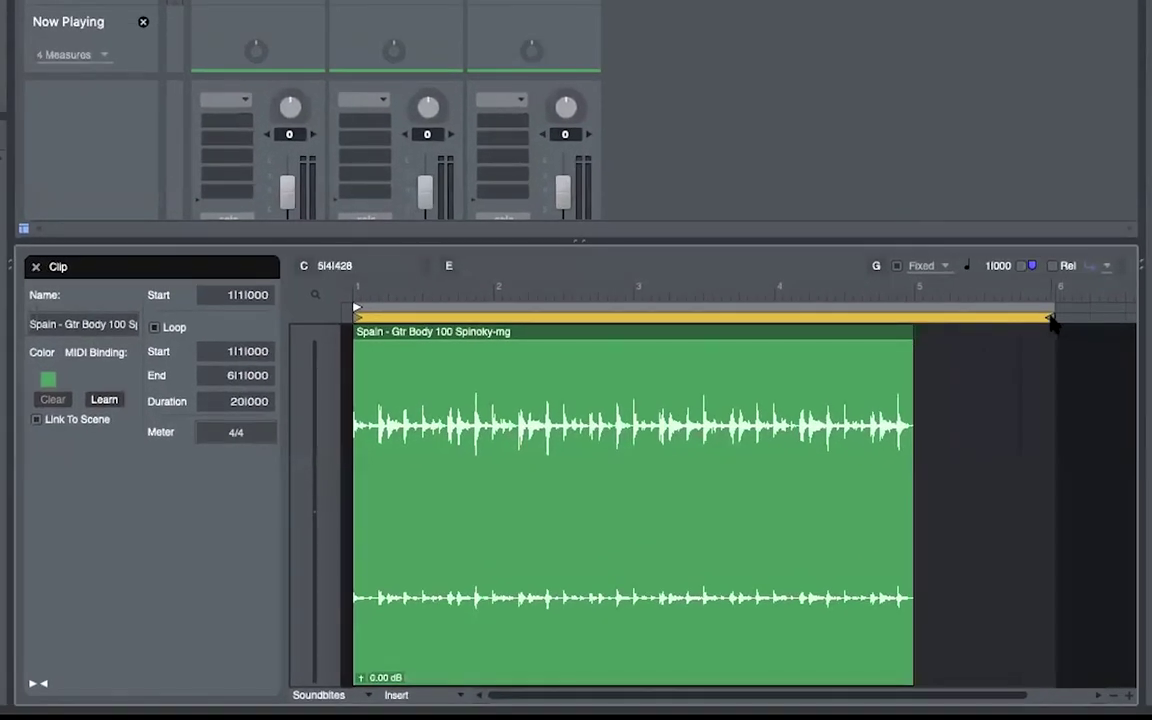
drag(970, 373, 857, 373)
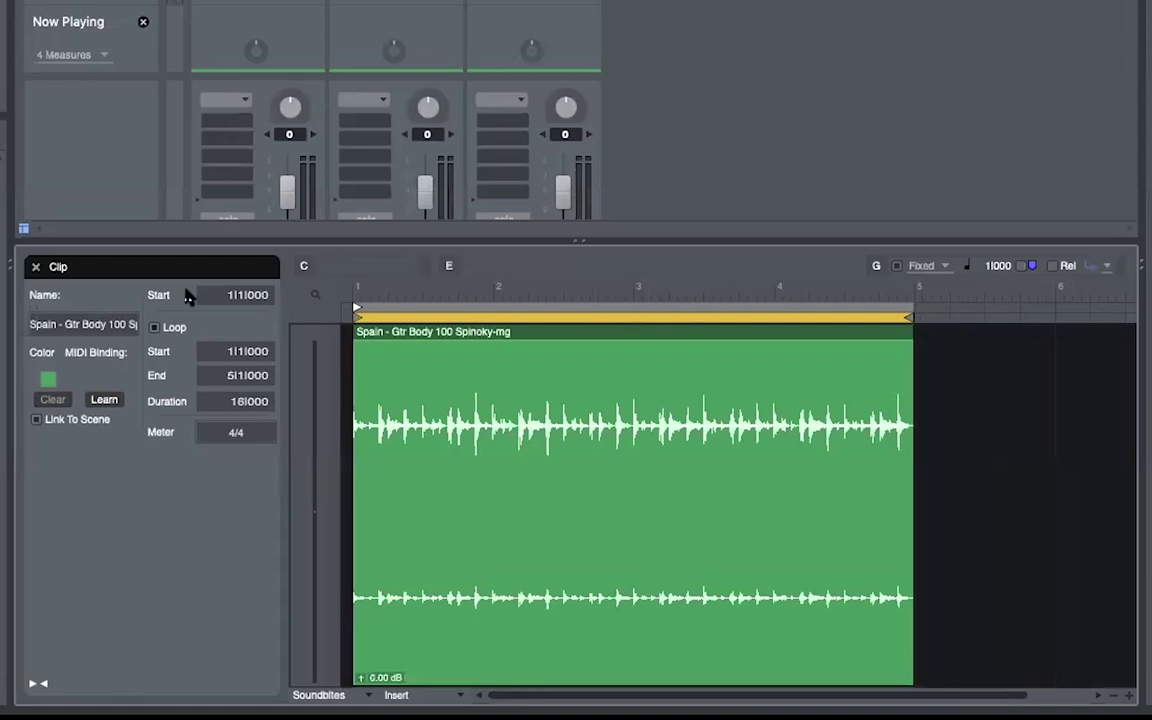
click(33, 266)
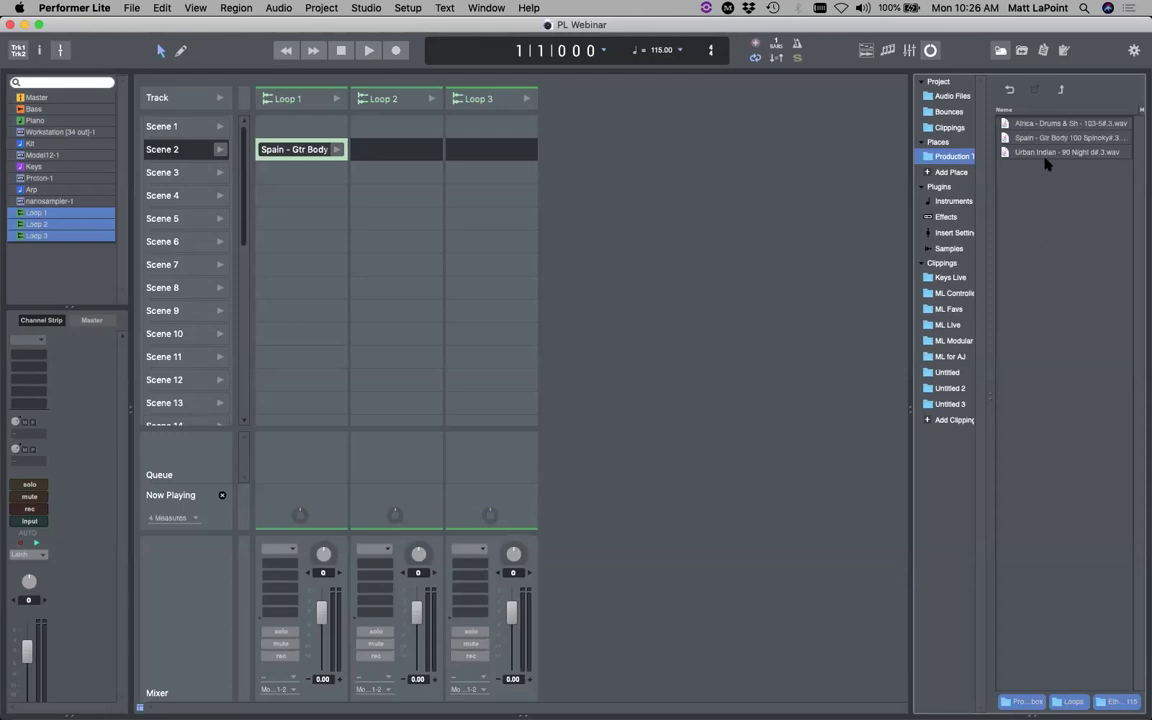
Add the Urban Indian - 90 Night loop to Loop 2 in Scene 3 and shorten its loop end to 5|1|000
drag(1035, 158, 402, 178)
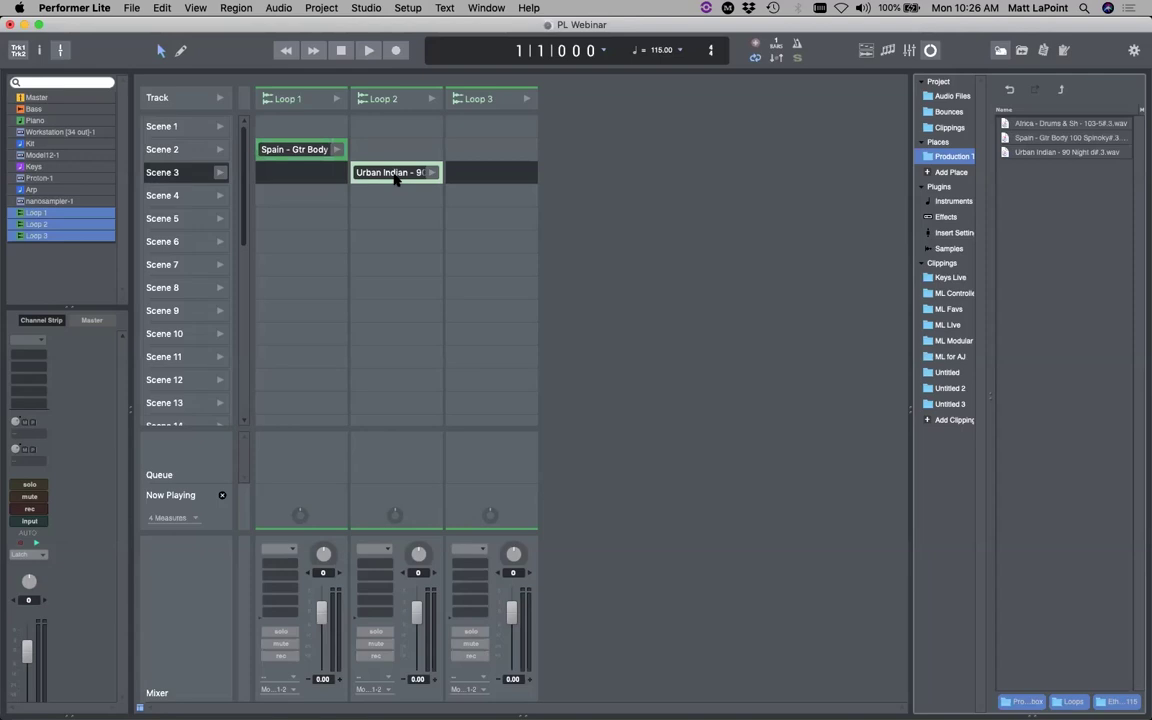
double_click(396, 178)
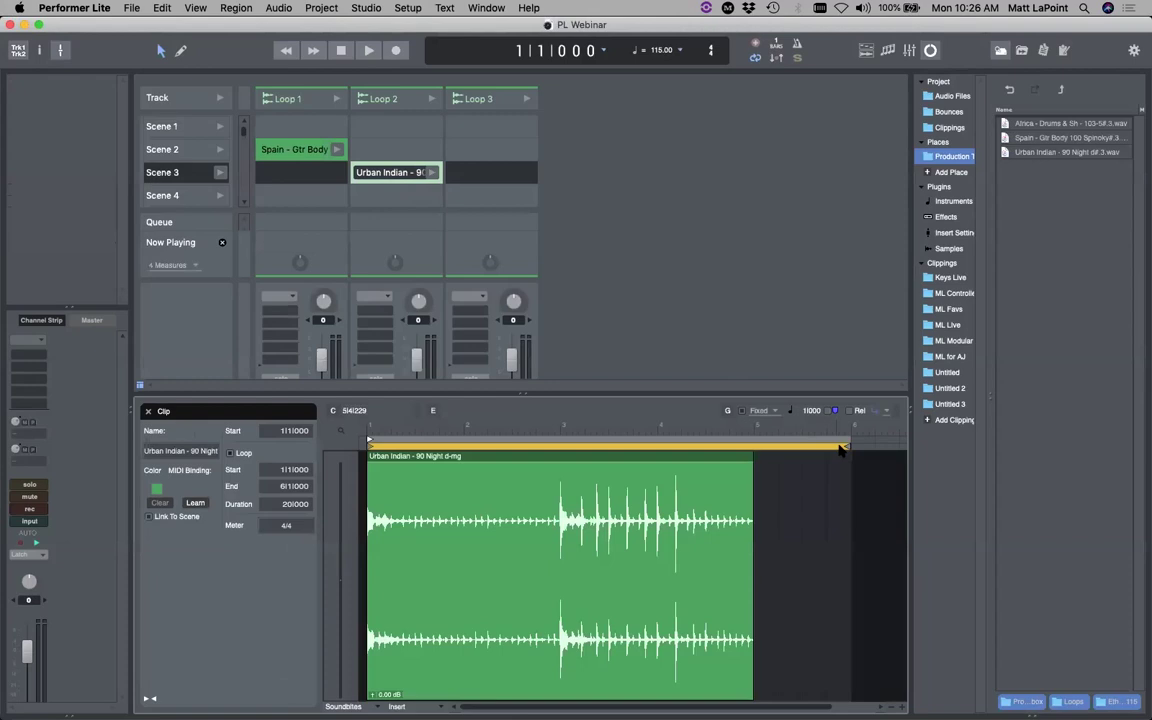
drag(847, 445, 741, 451)
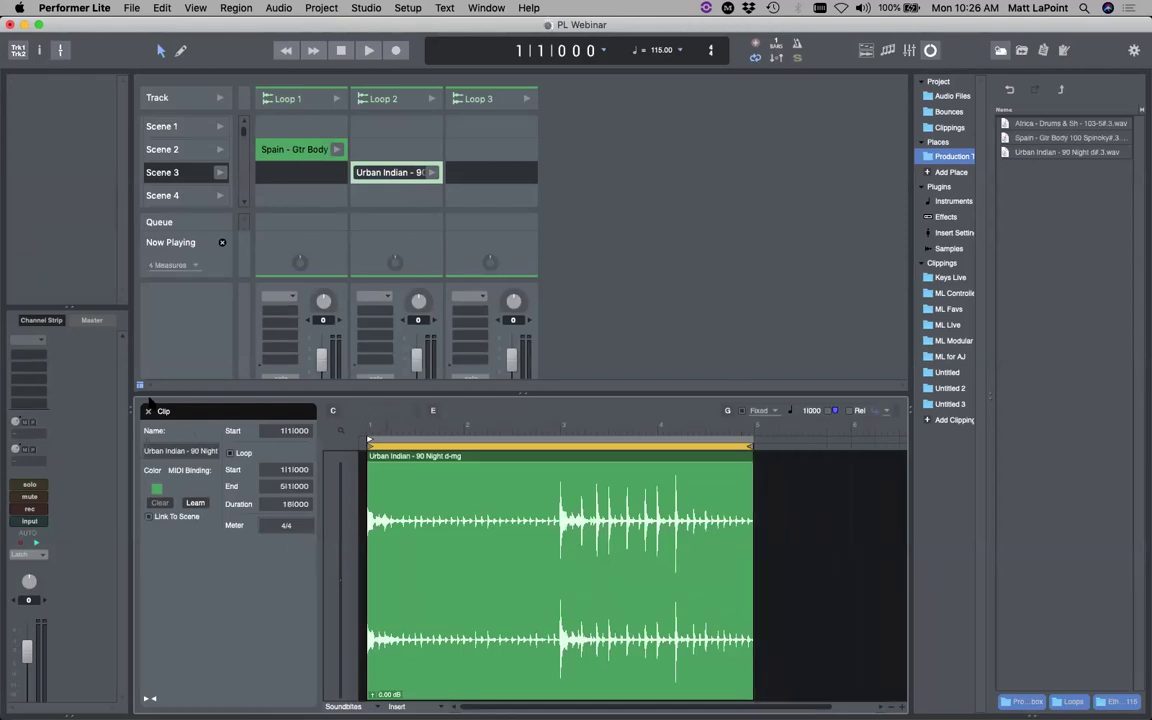
click(148, 411)
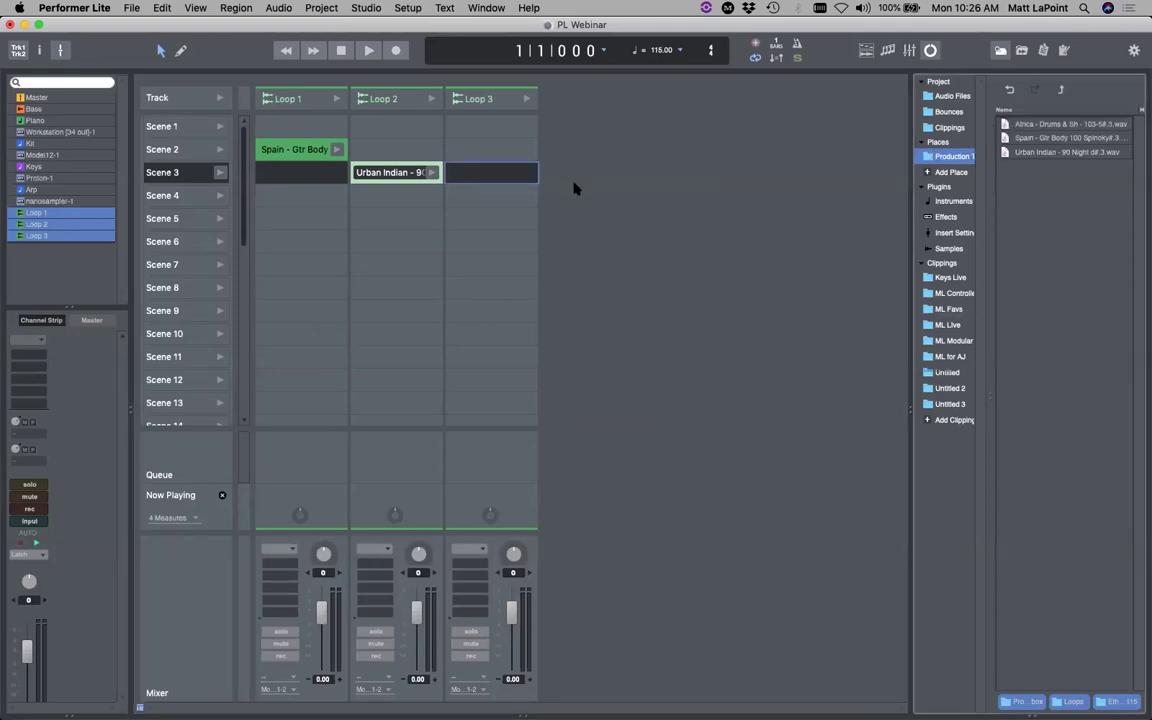
Add the Africa - Drums & Sh loop to Loop 3 in Scene 4 and shorten its loop end to 5|1|000
drag(483, 195, 483, 195)
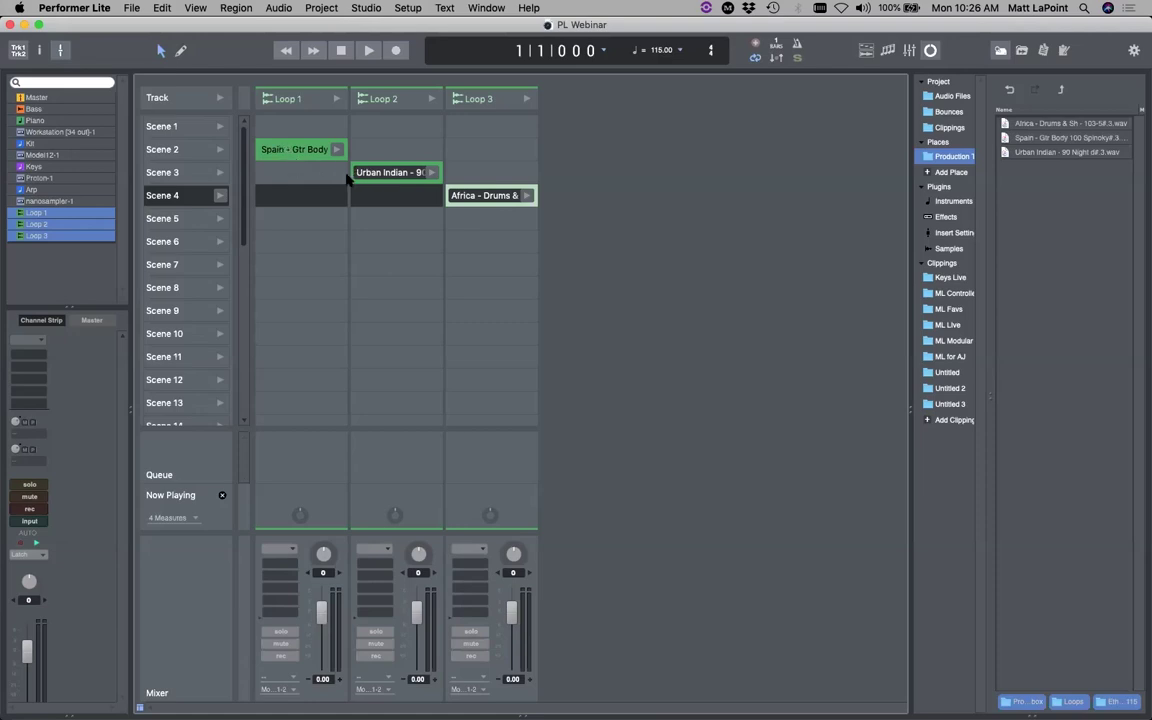
double_click(462, 195)
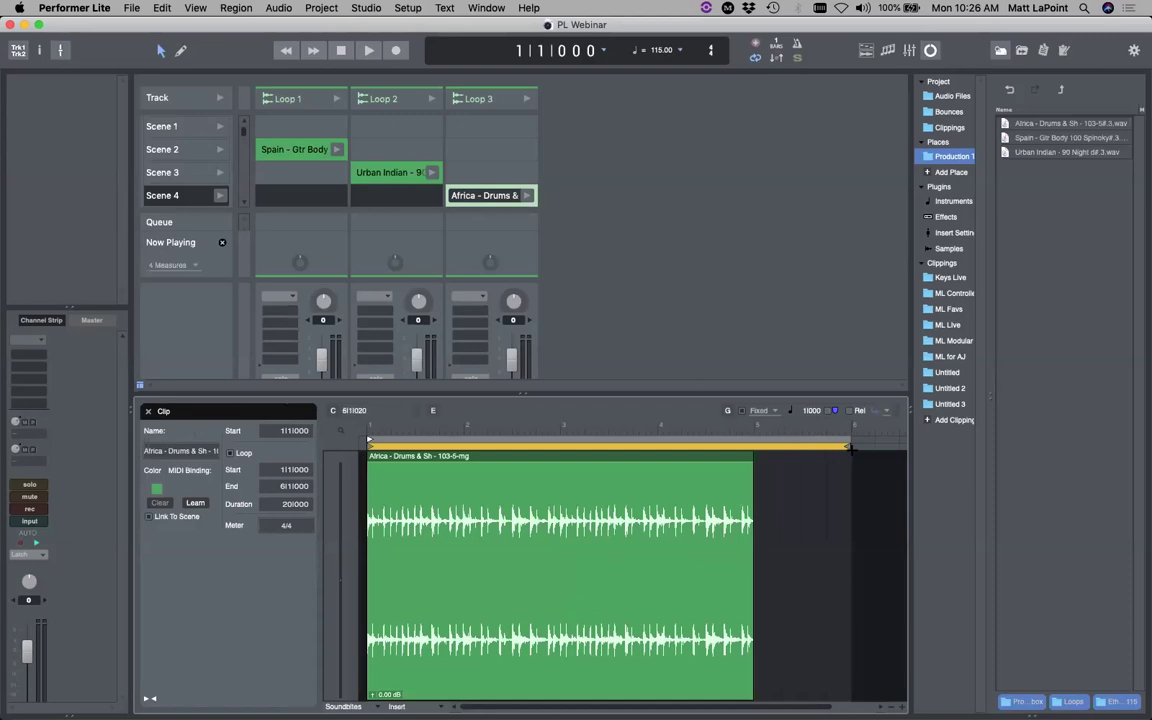
drag(848, 445, 762, 457)
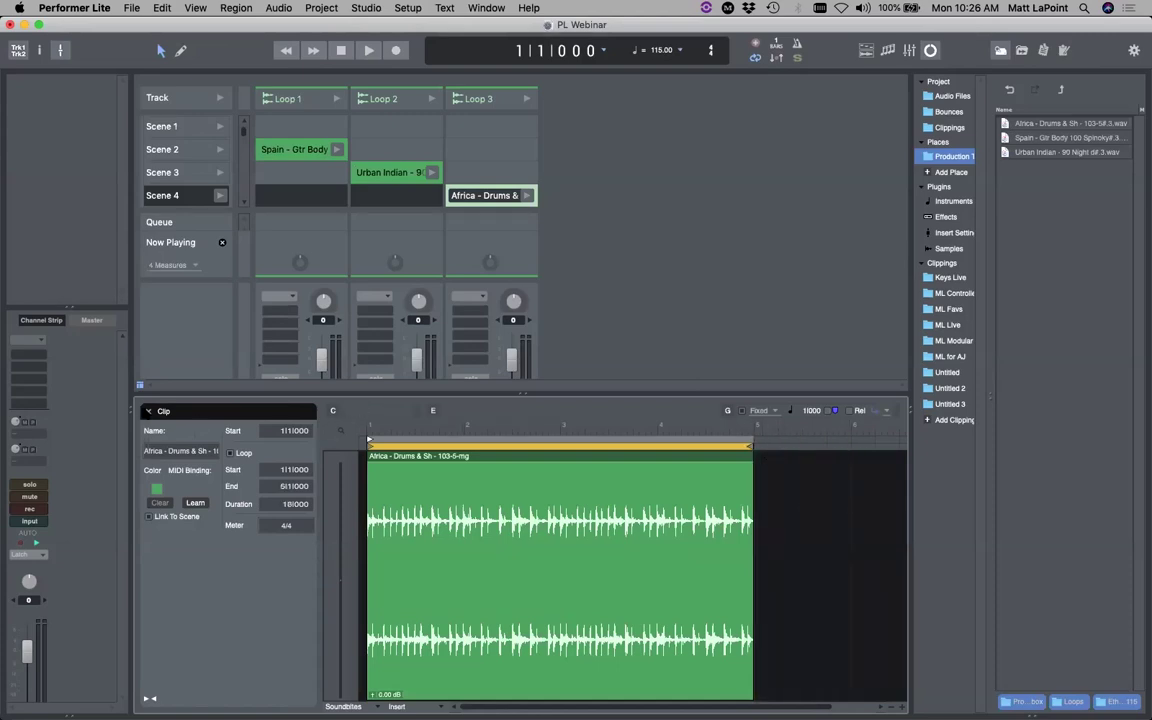
click(140, 384)
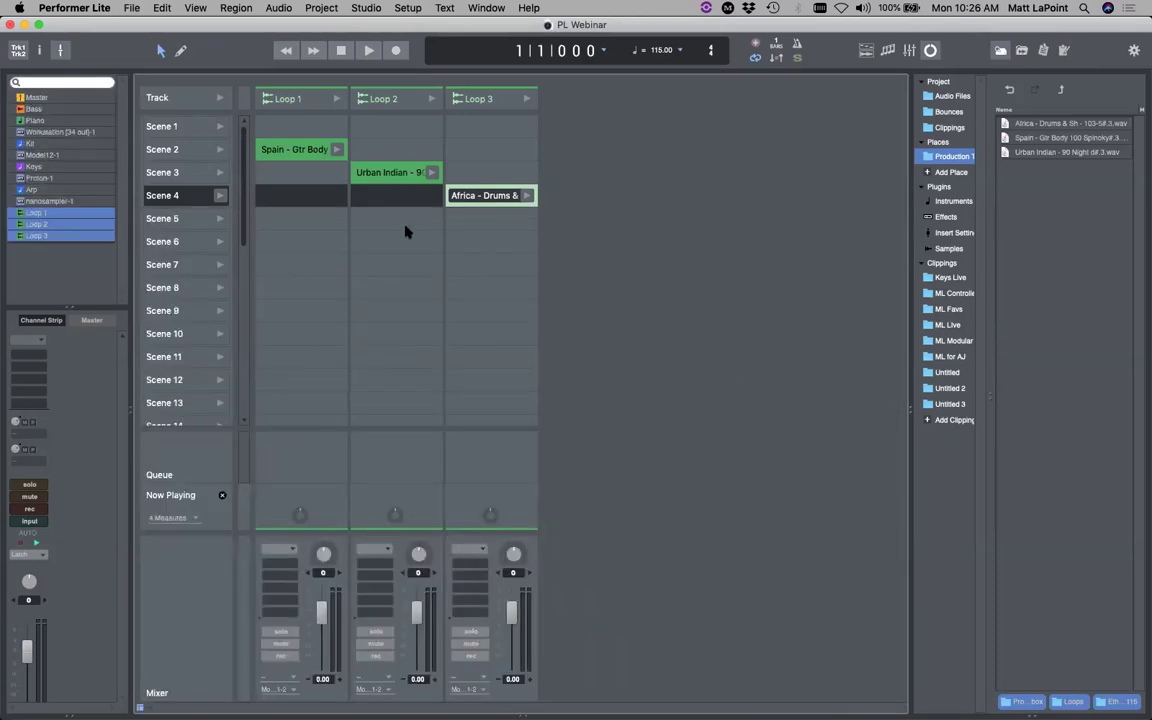
Copy the Spain clip of Loop 1 and the Urban Indian clip of Loop 2 into Scene 5
click(268, 148)
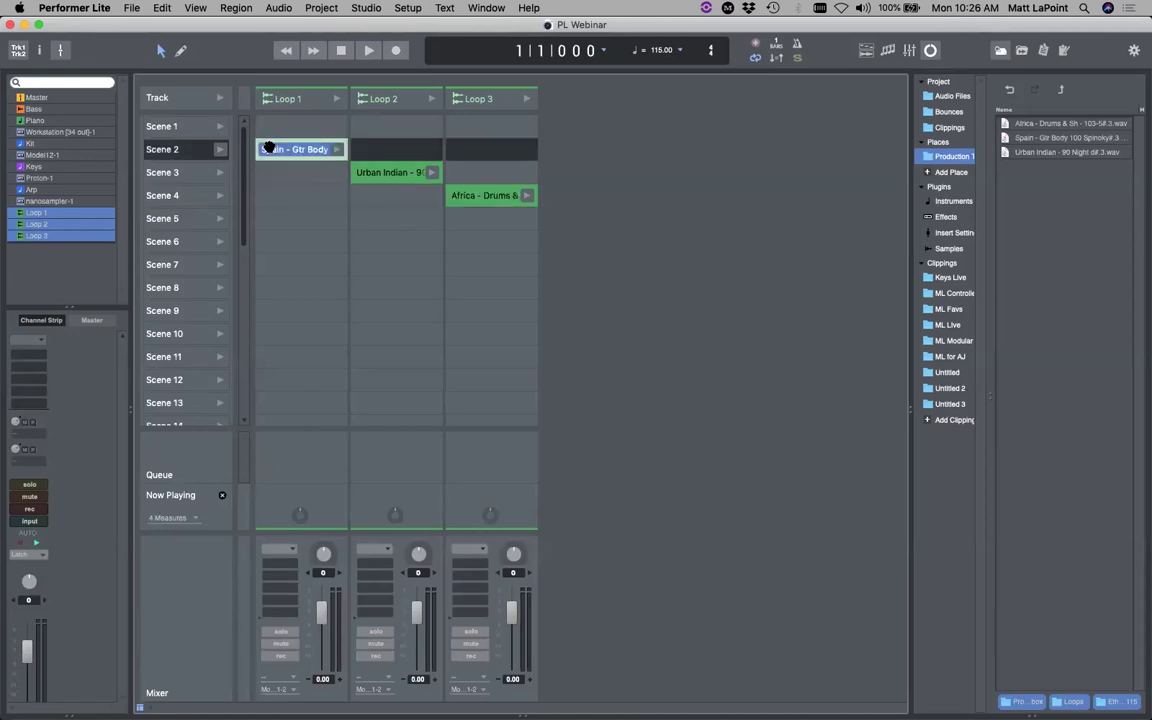
drag(268, 148, 265, 228)
drag(264, 230, 270, 221)
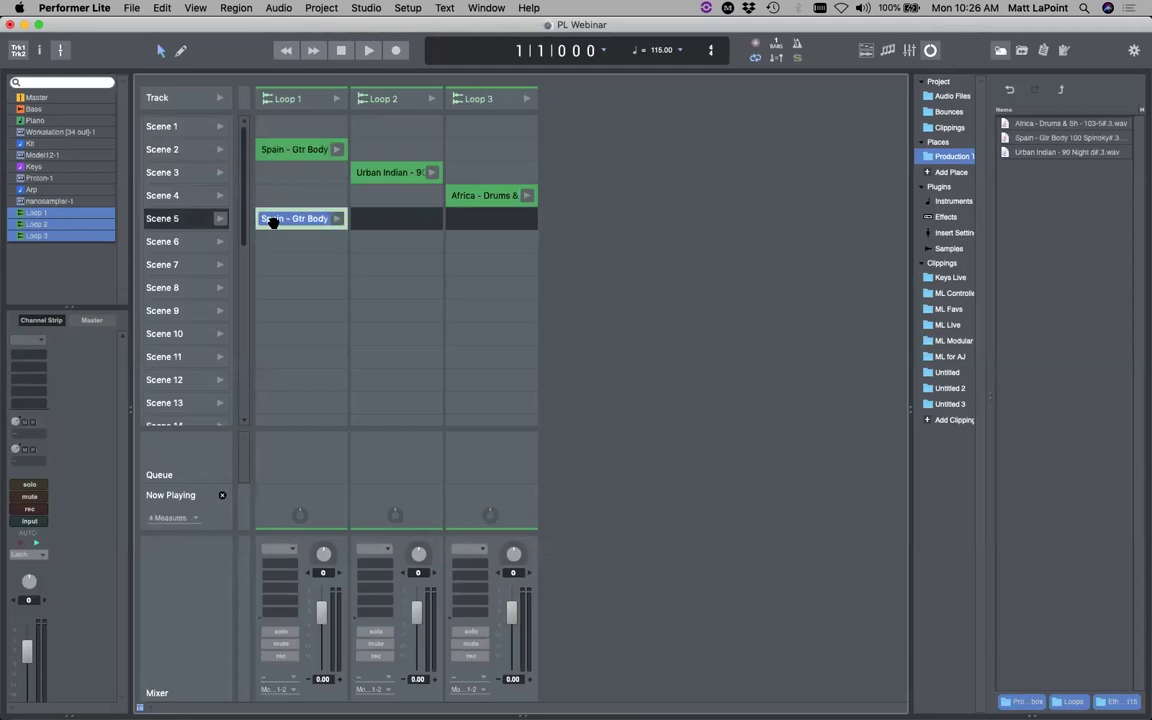
click(358, 172)
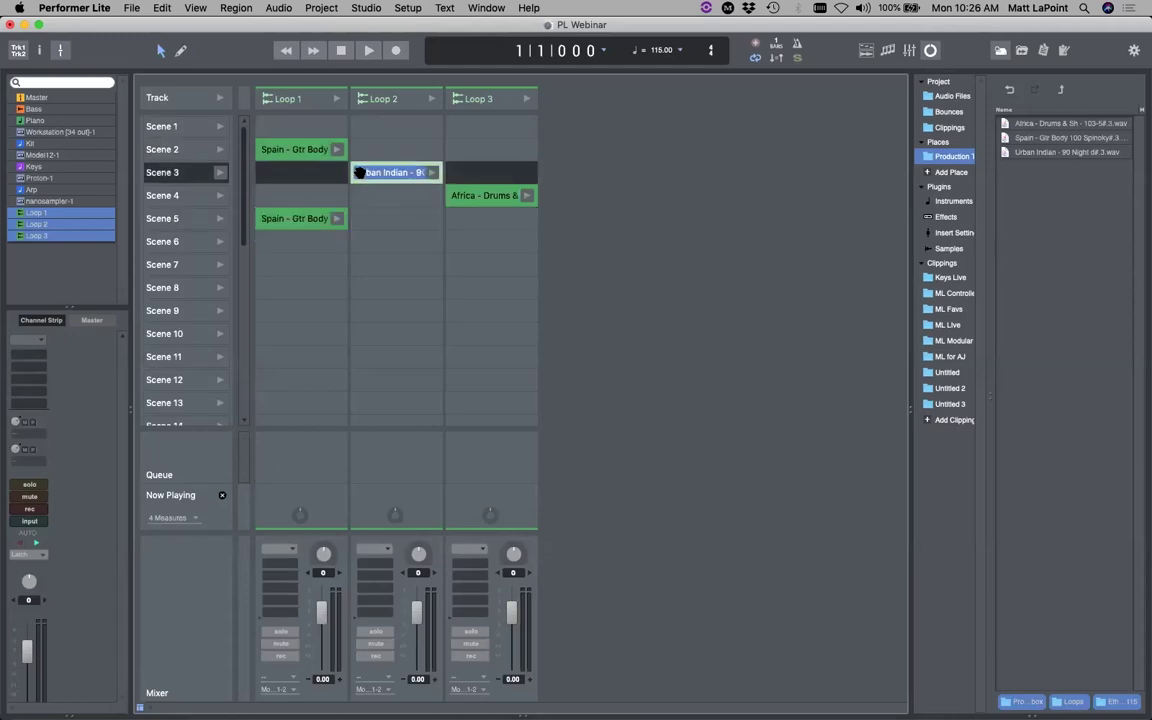
drag(360, 174, 360, 219)
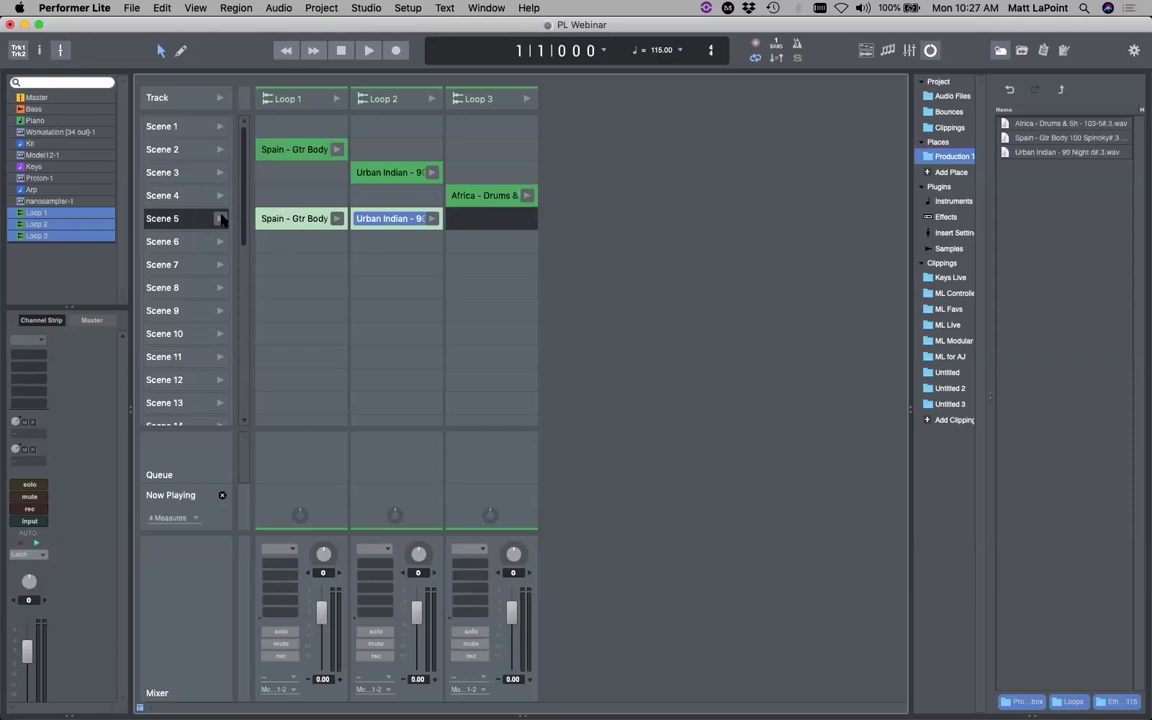
Set the clip queue timing to 2 Measures and review the Play on Clip Queue option
click(170, 518)
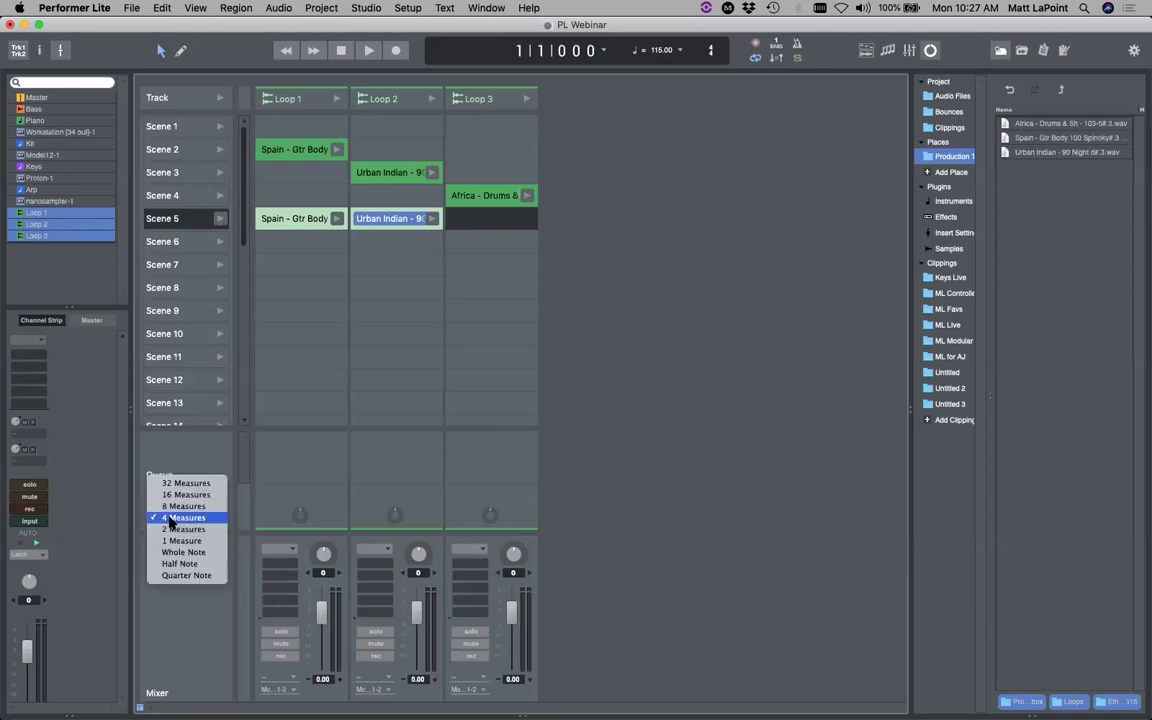
click(176, 529)
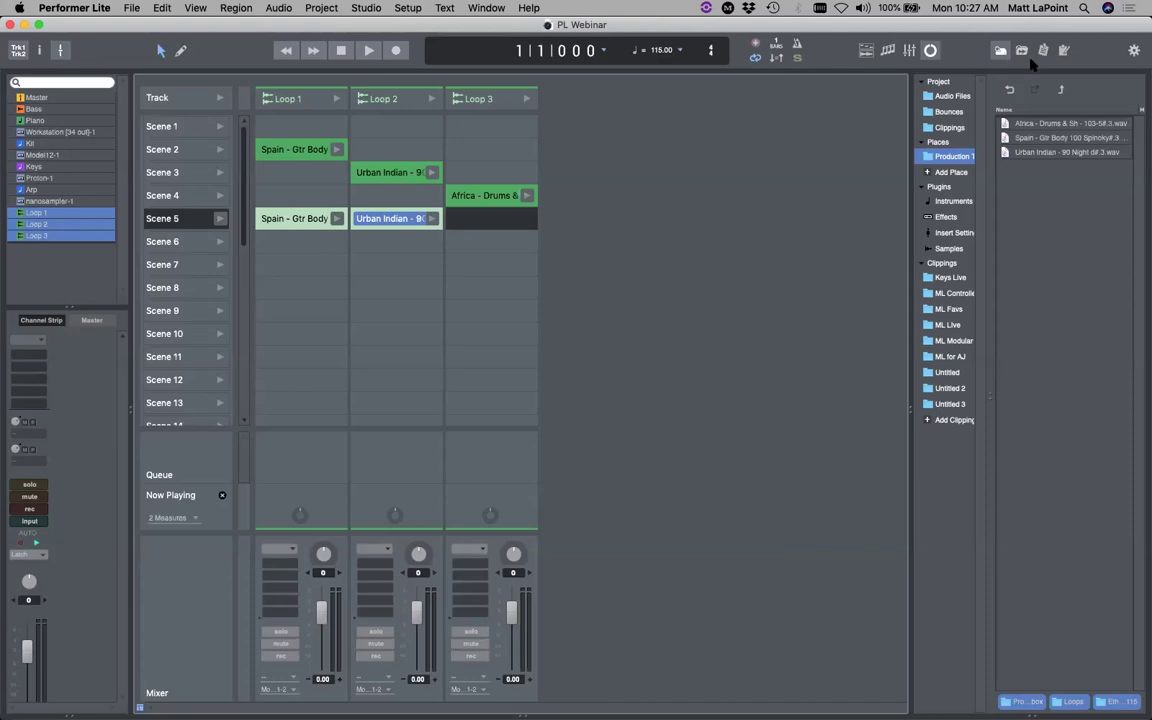
click(1134, 50)
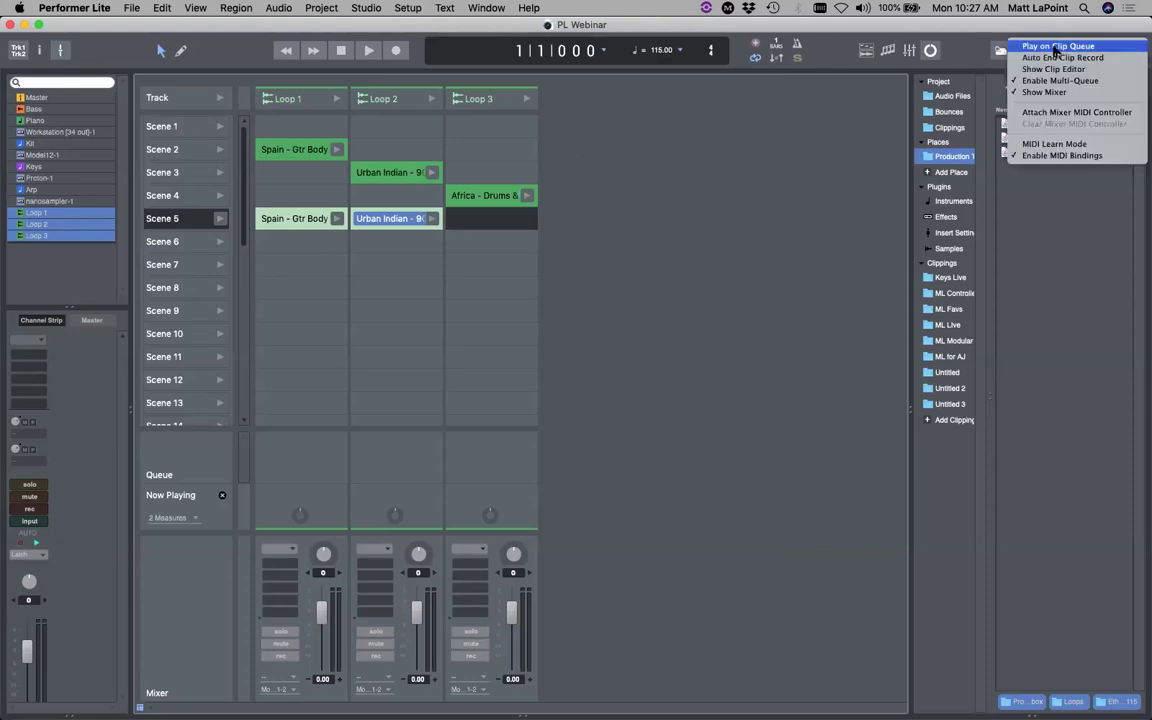
click(761, 111)
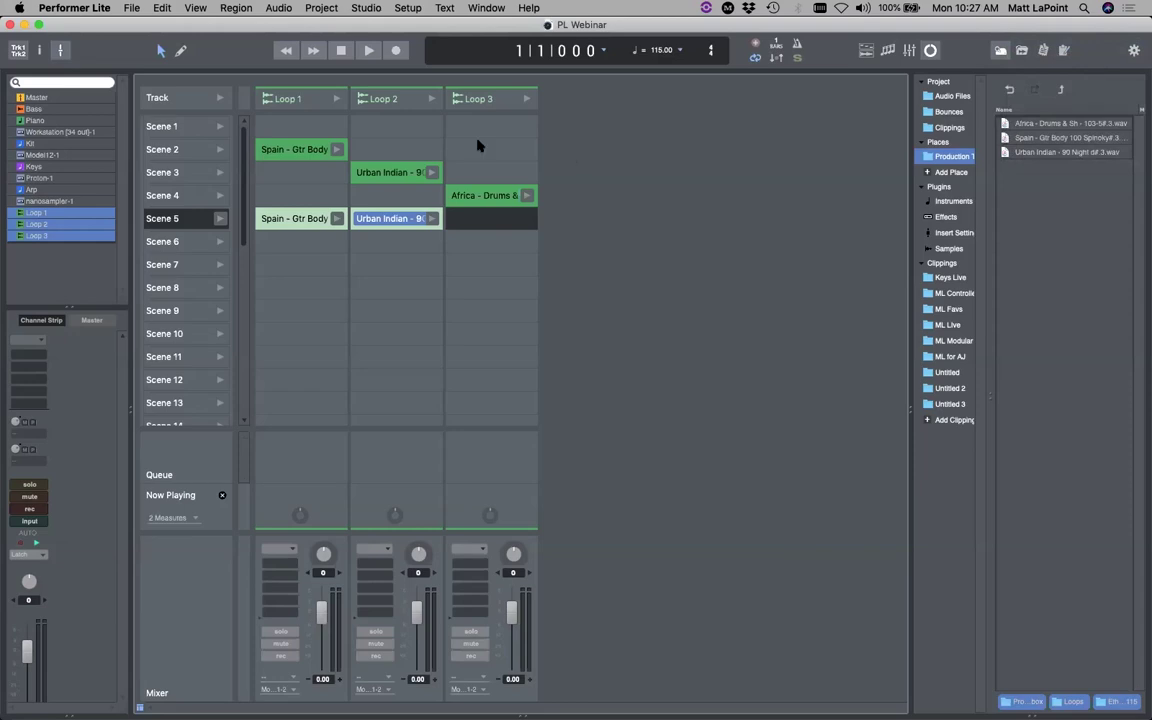
click(1134, 50)
click(775, 180)
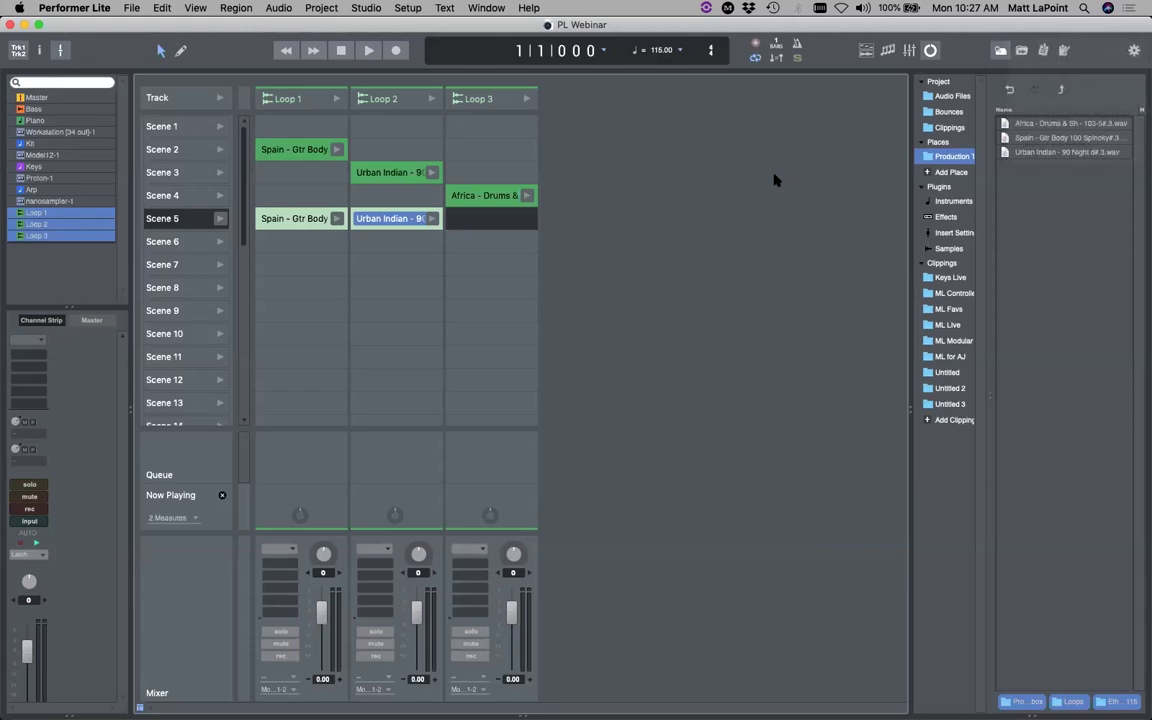
Launch Scene 5 and, during playback, lower Loop 2's volume to -10.0 and the Arp track's volume to 47
click(220, 221)
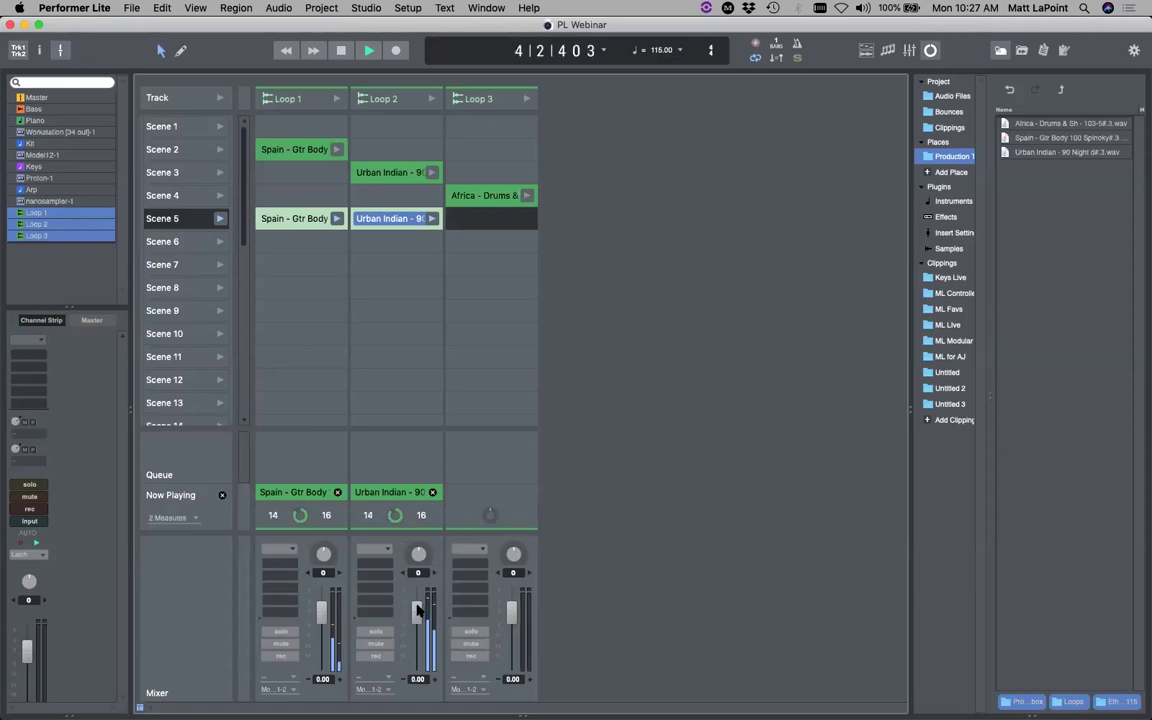
drag(416, 613, 416, 643)
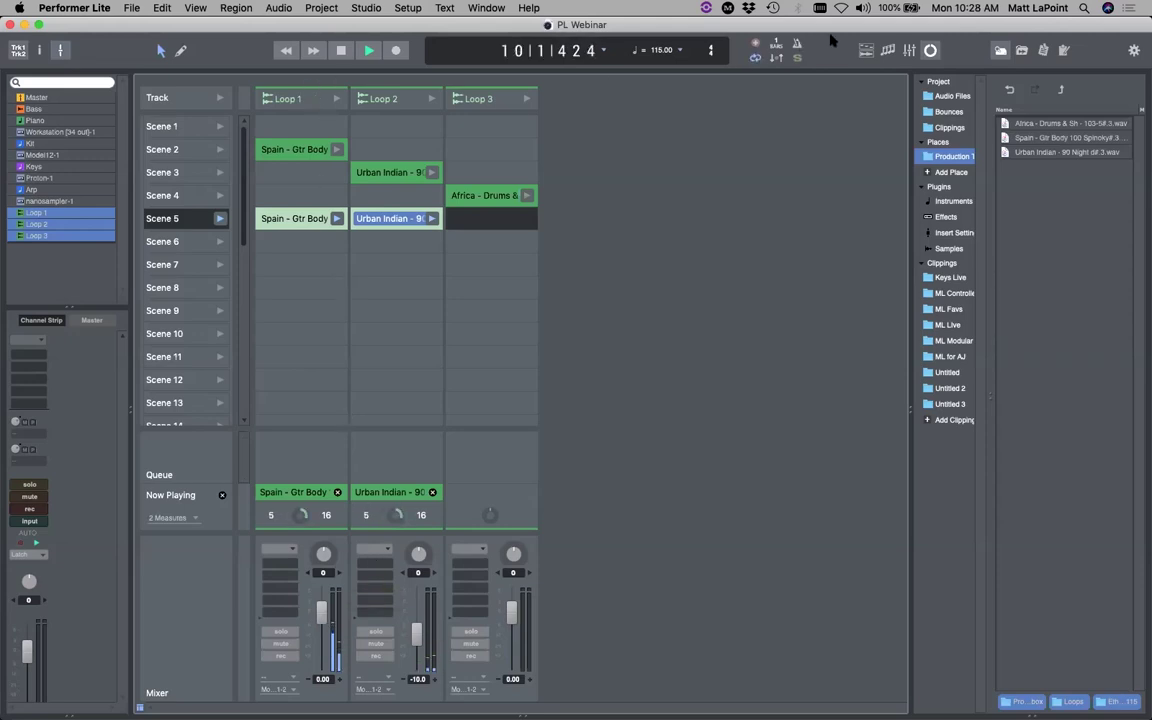
click(909, 50)
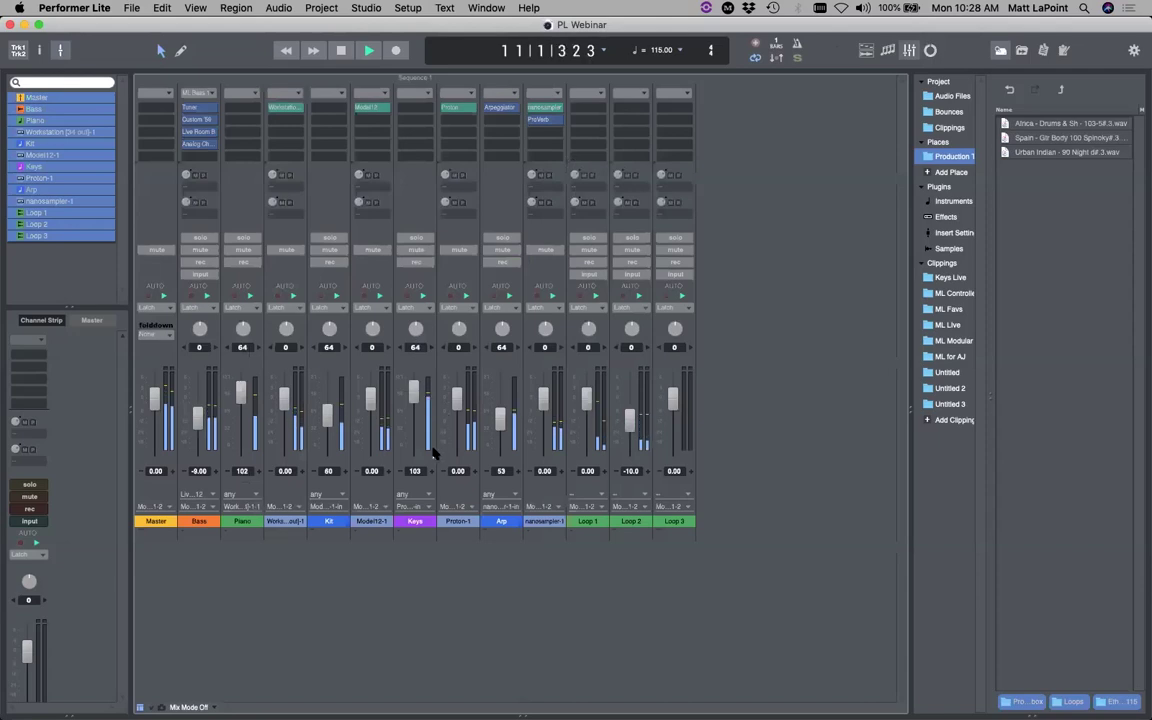
drag(501, 420, 503, 429)
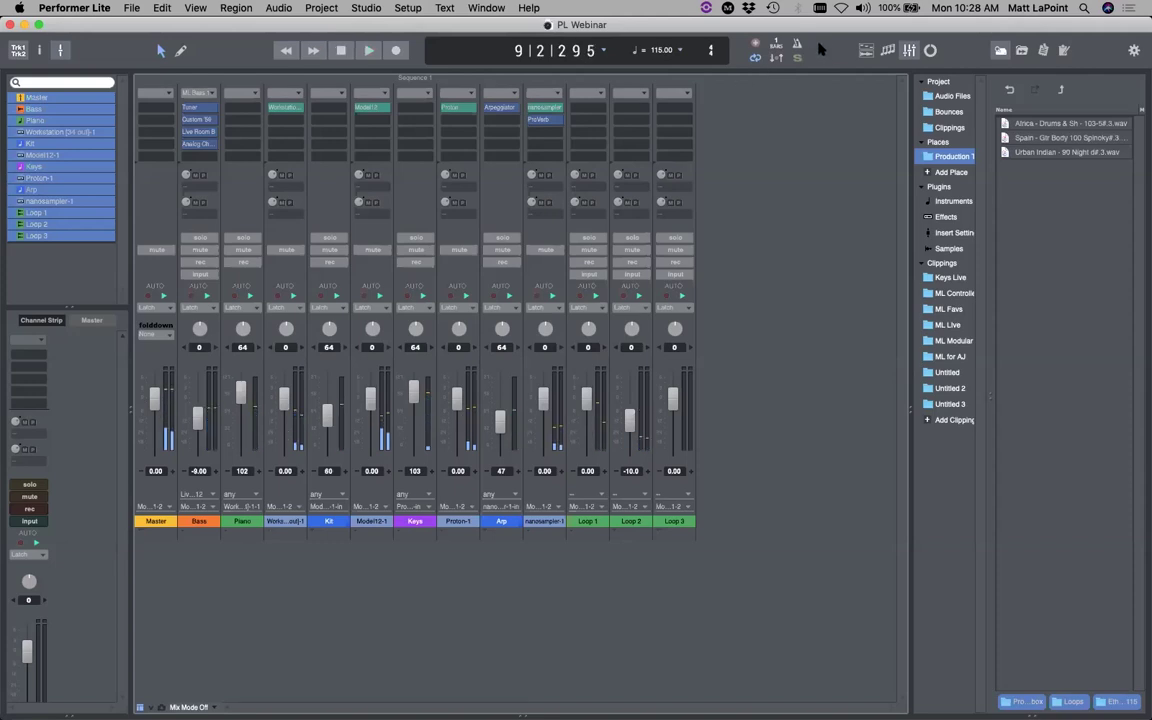
Return to the Tracks view and turn off the memory cycle
key(F3)
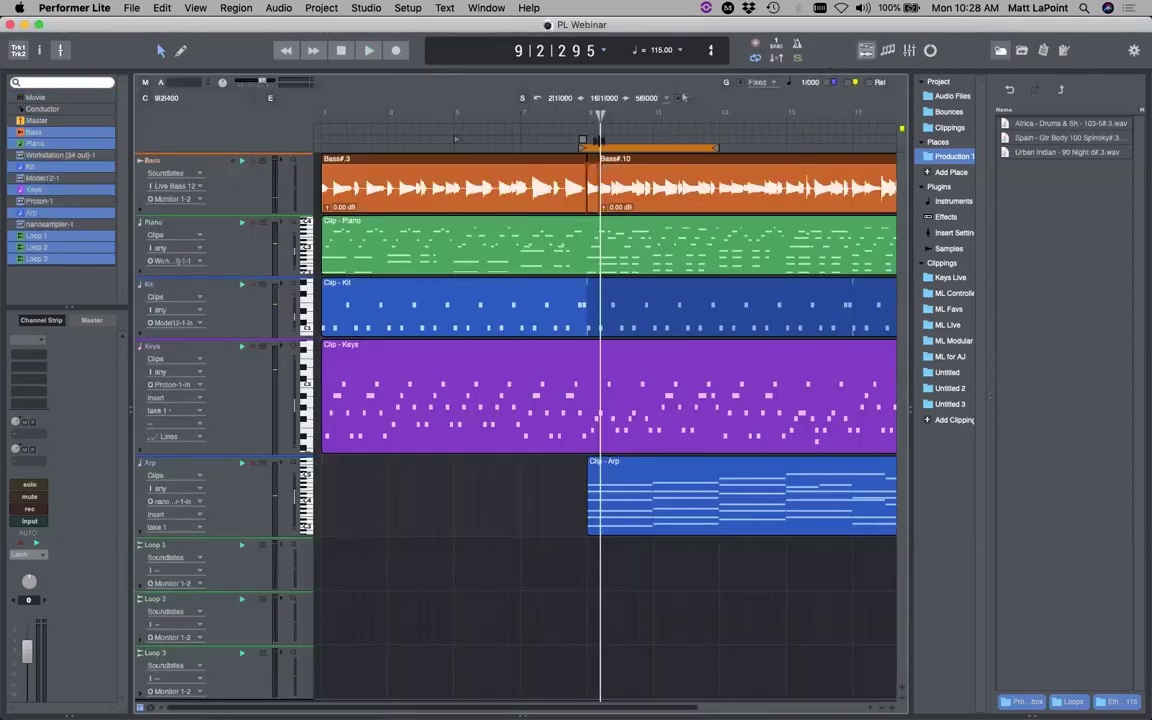
click(756, 58)
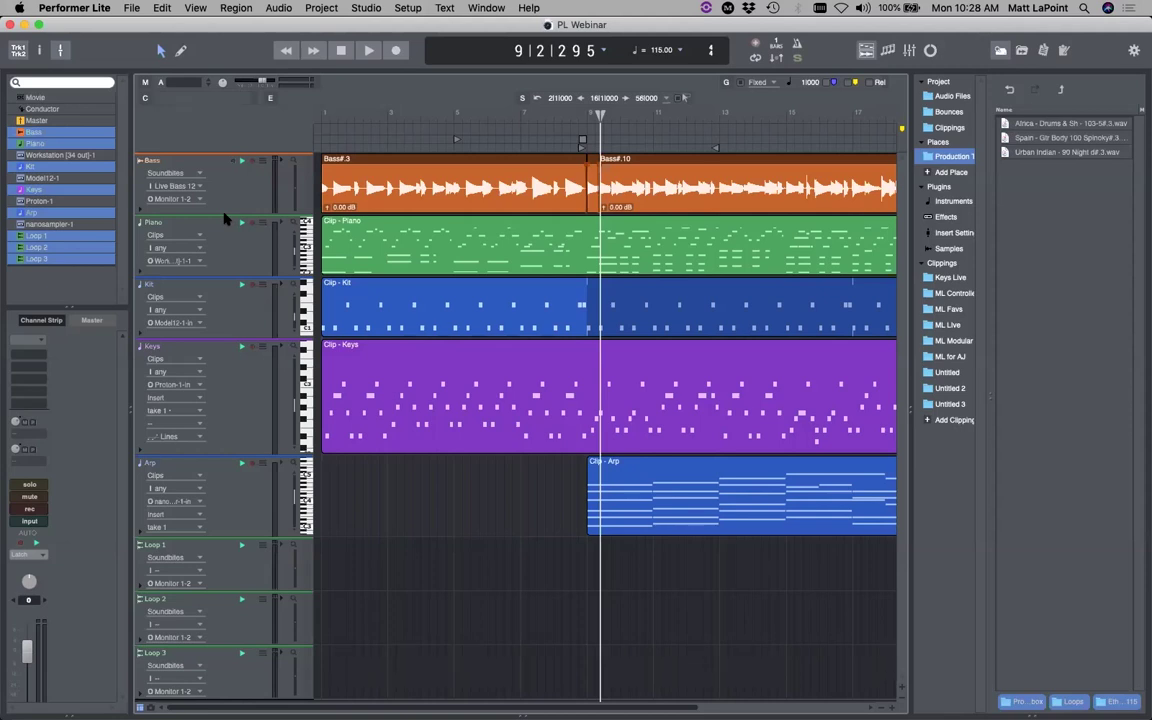
Return to the start of the sequence and shift the content of all tracks four measures later, so the recorded parts begin at measure 5
key(Home)
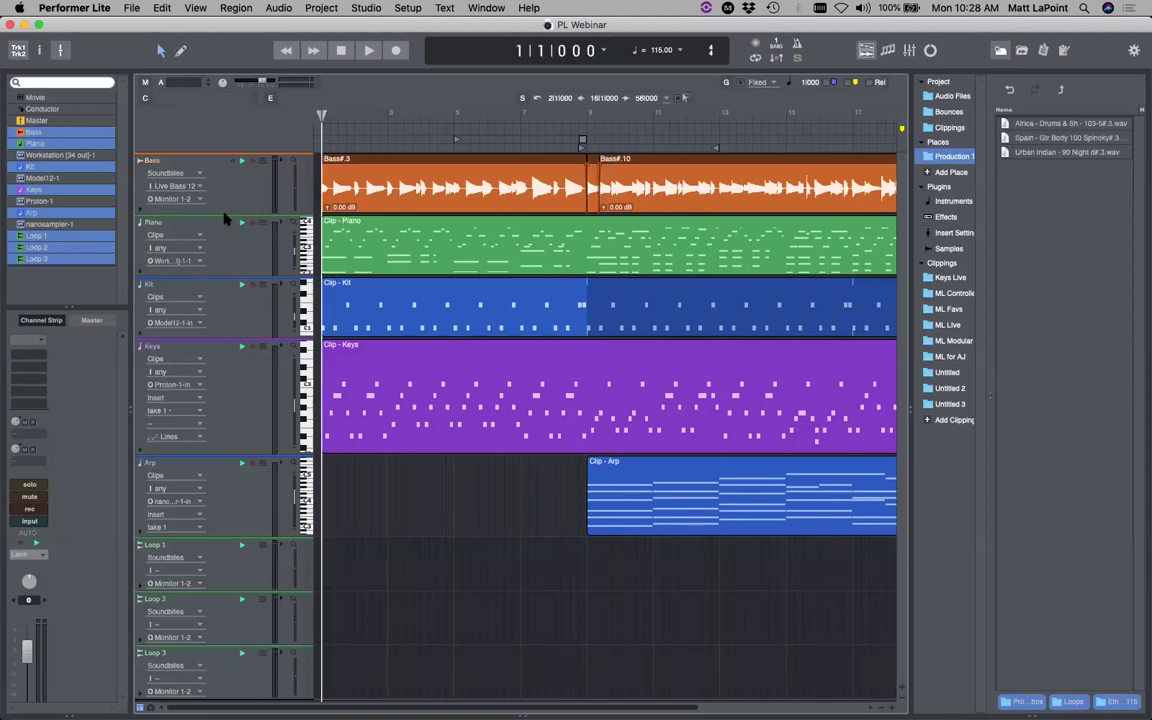
click(422, 507)
key(super+a)
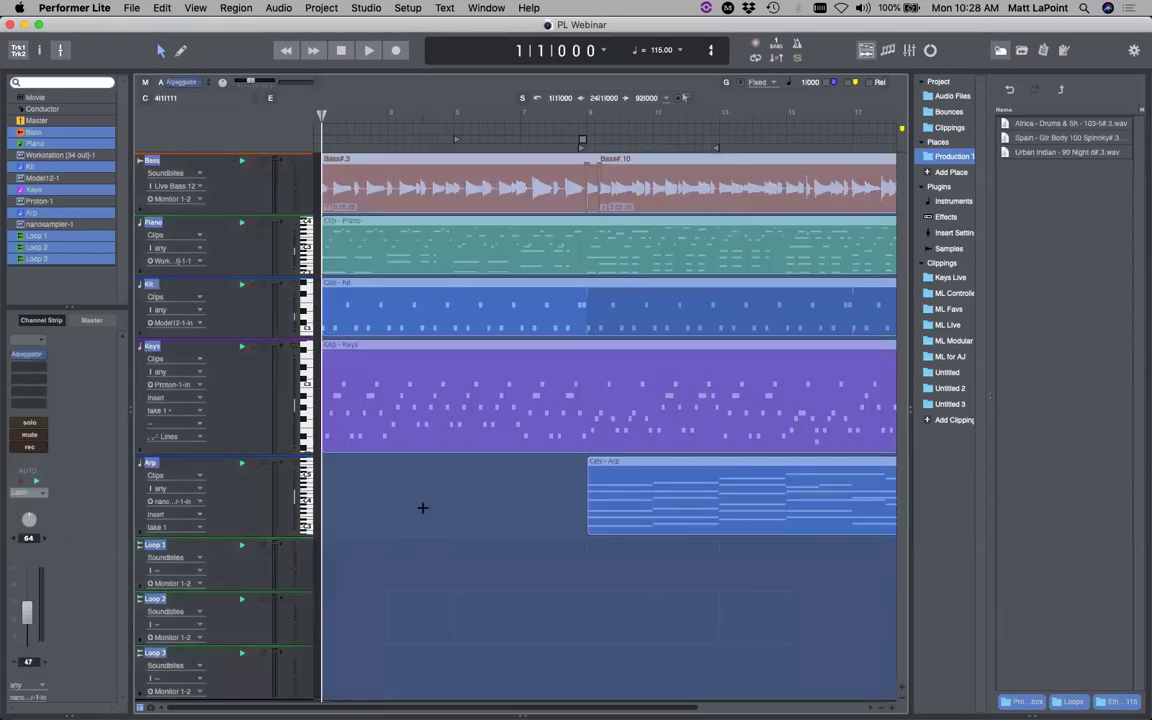
key(alt+Right)
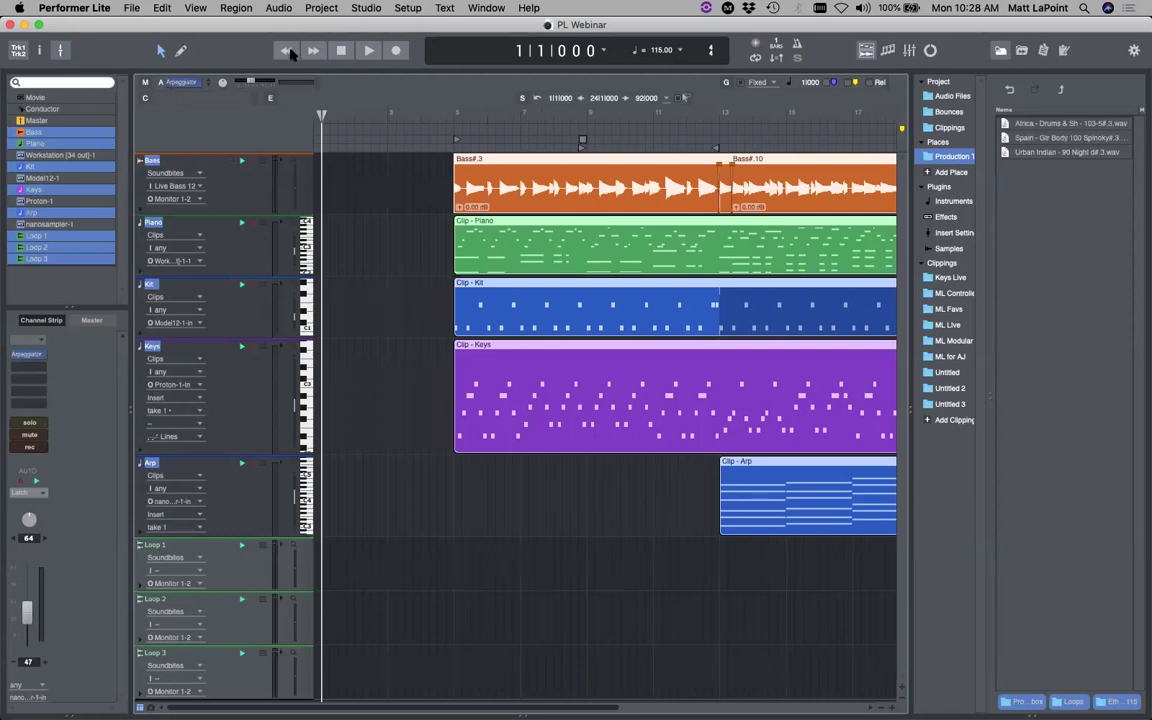
Play the shifted arrangement from the start into measure 6, stop, and rewind to the beginning
click(366, 50)
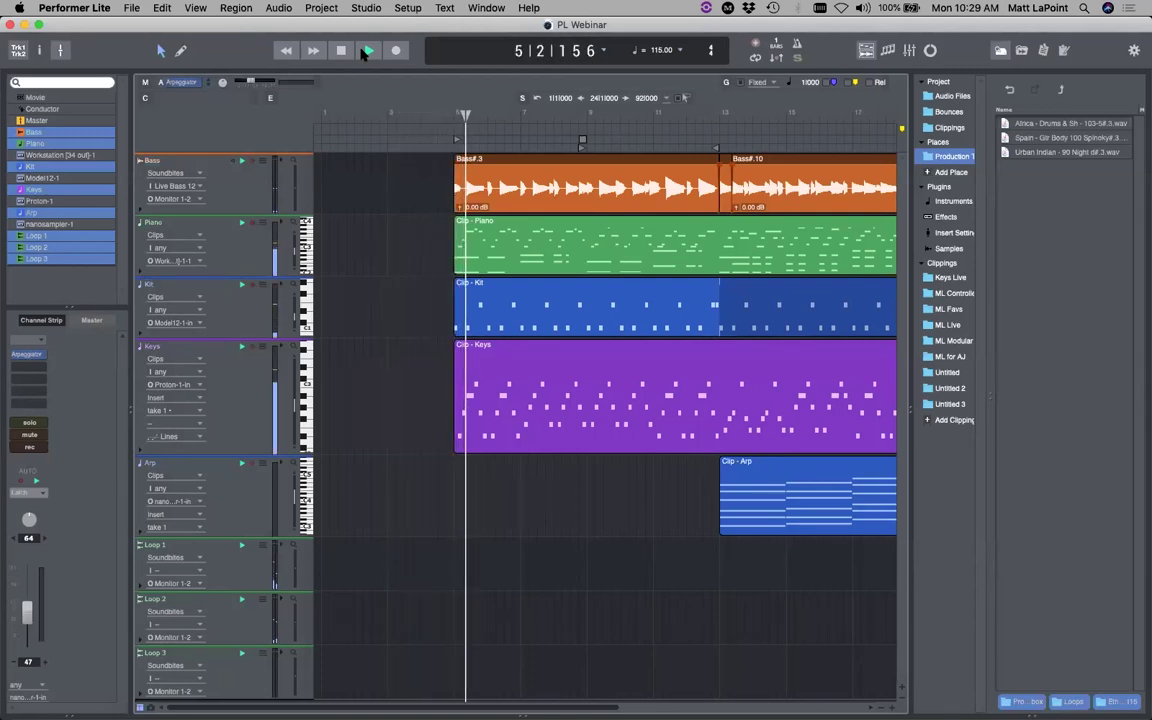
click(366, 51)
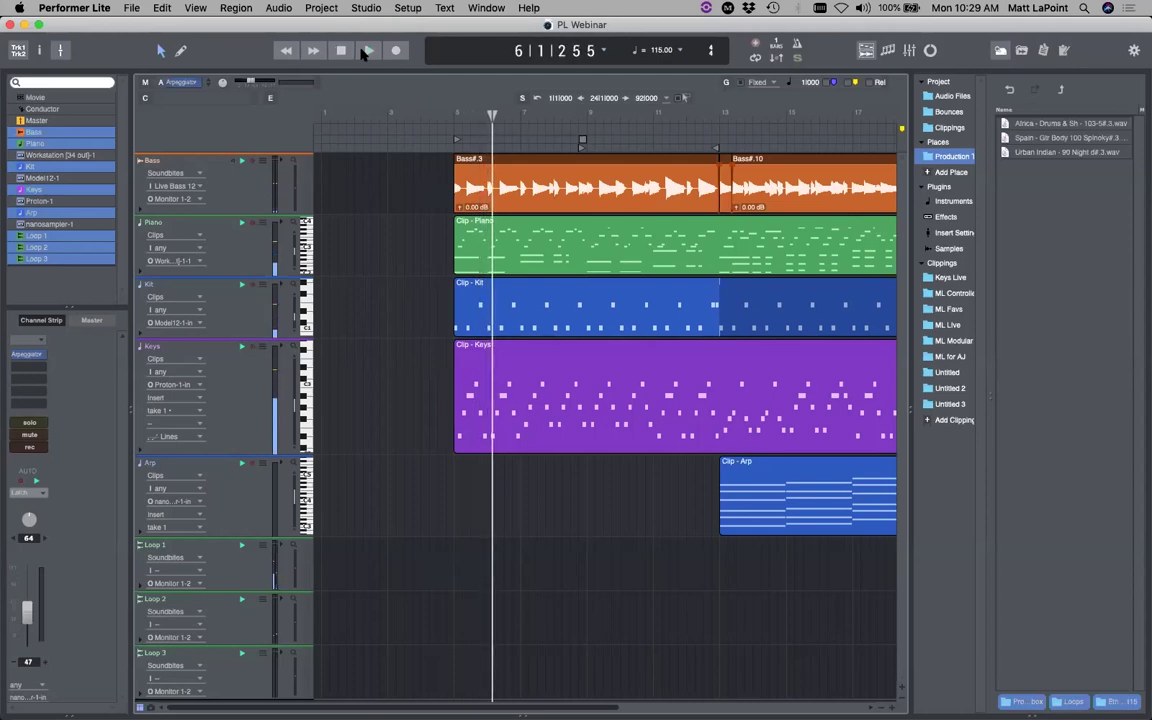
key(Return)
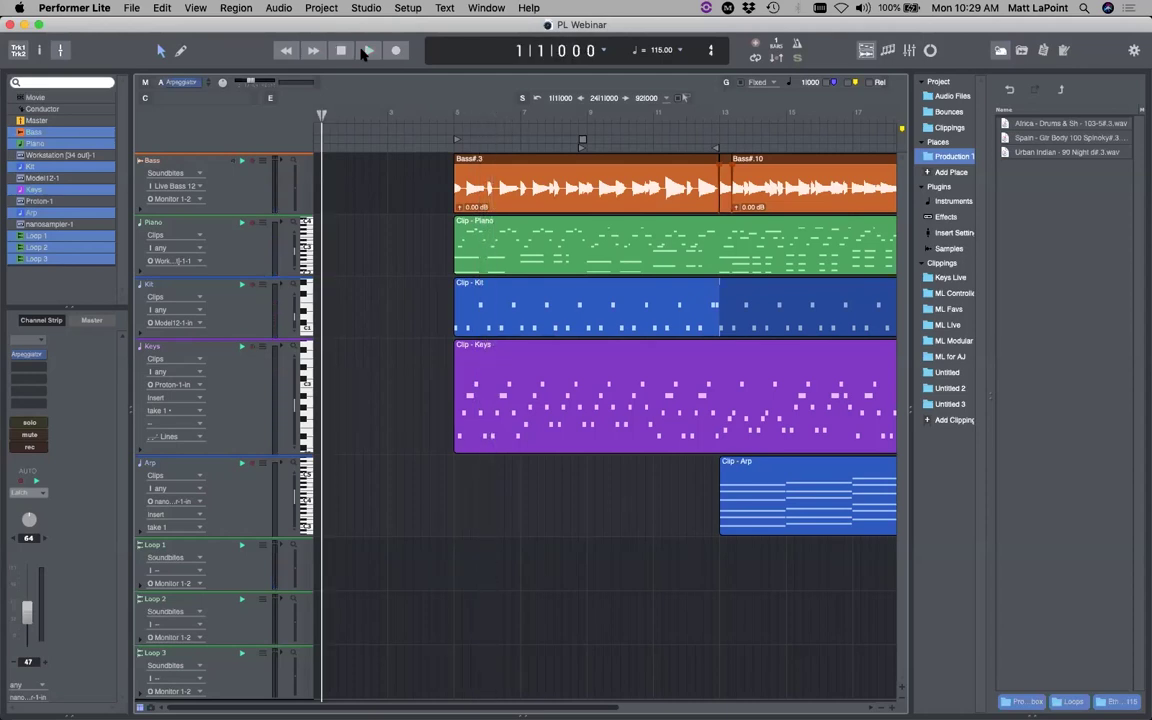
Turn off the Play on Clip Queue option for the Clips window
click(930, 50)
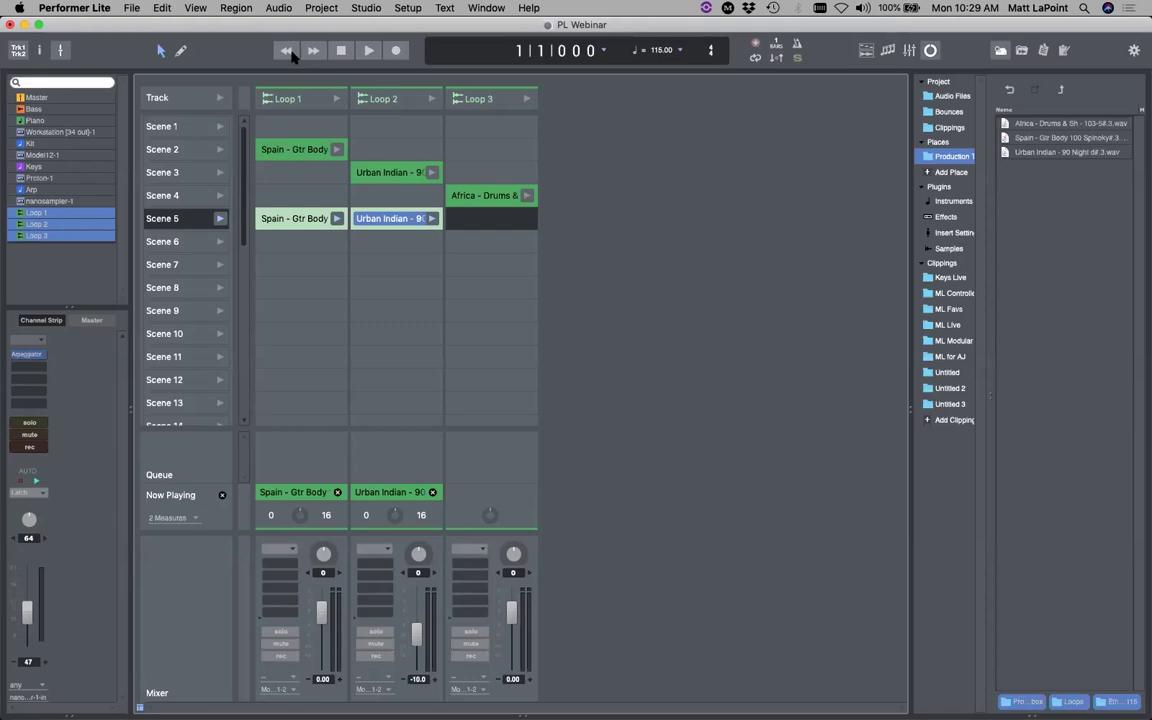
click(1133, 50)
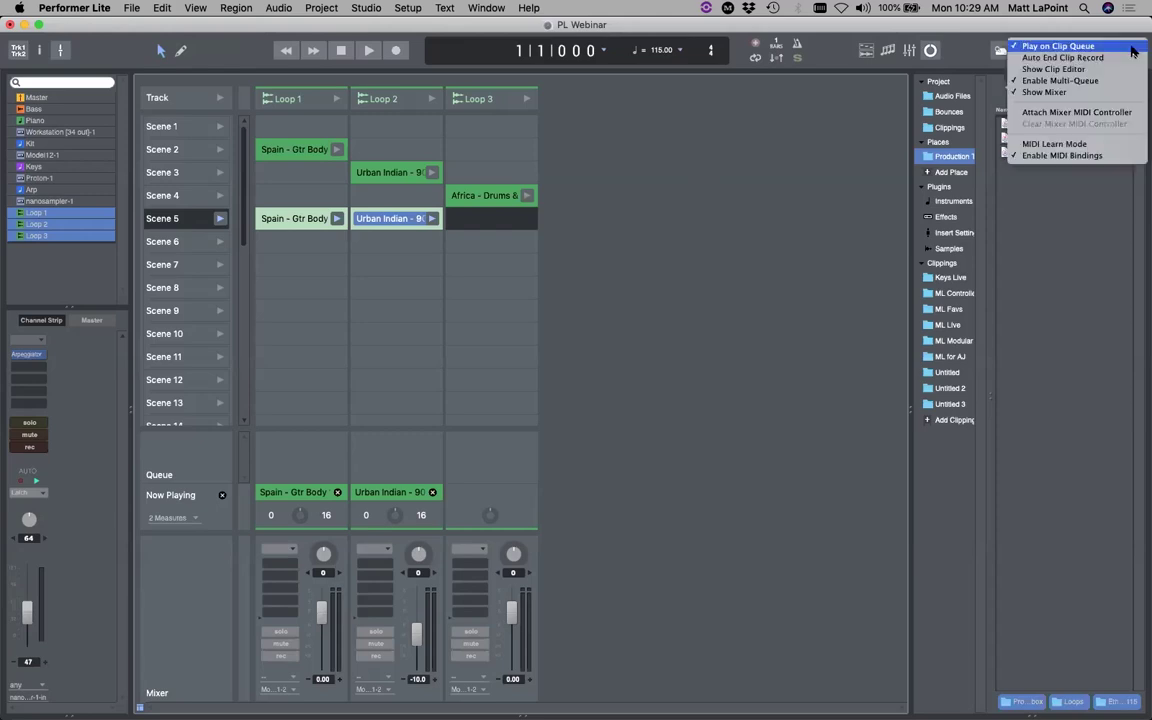
click(1050, 47)
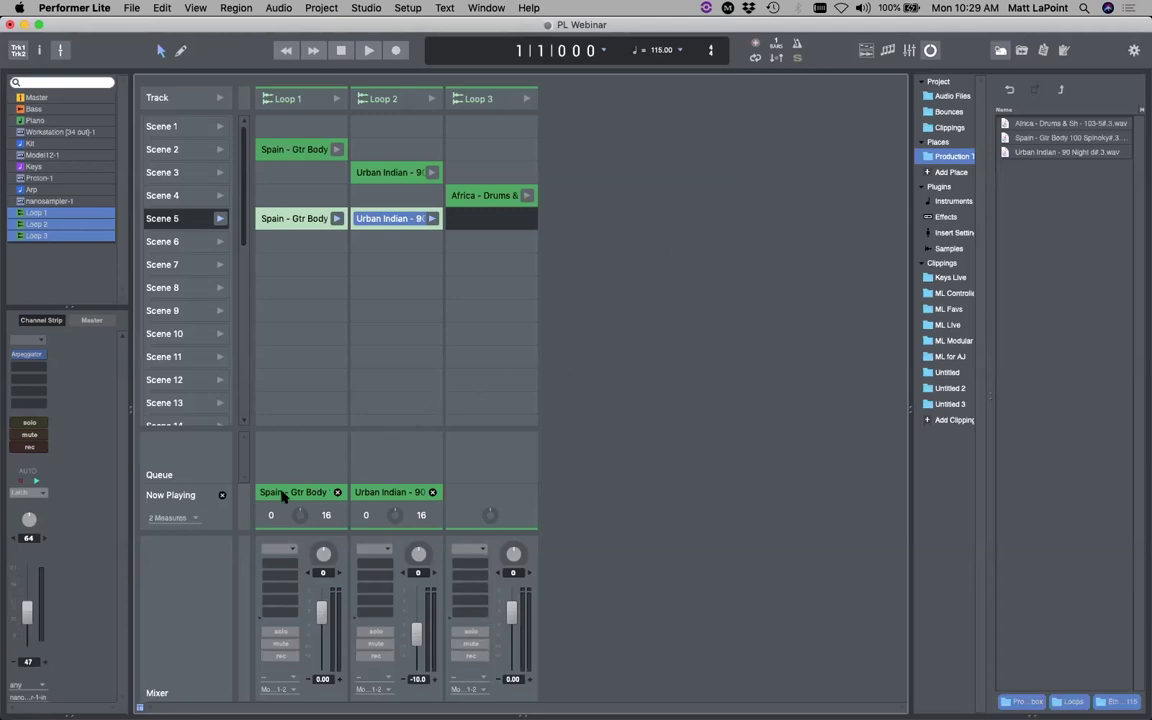
Clear the Spain and Urban Indian clips from Now Playing and copy Loop 3's Africa clip into Scene 5
click(338, 492)
click(432, 492)
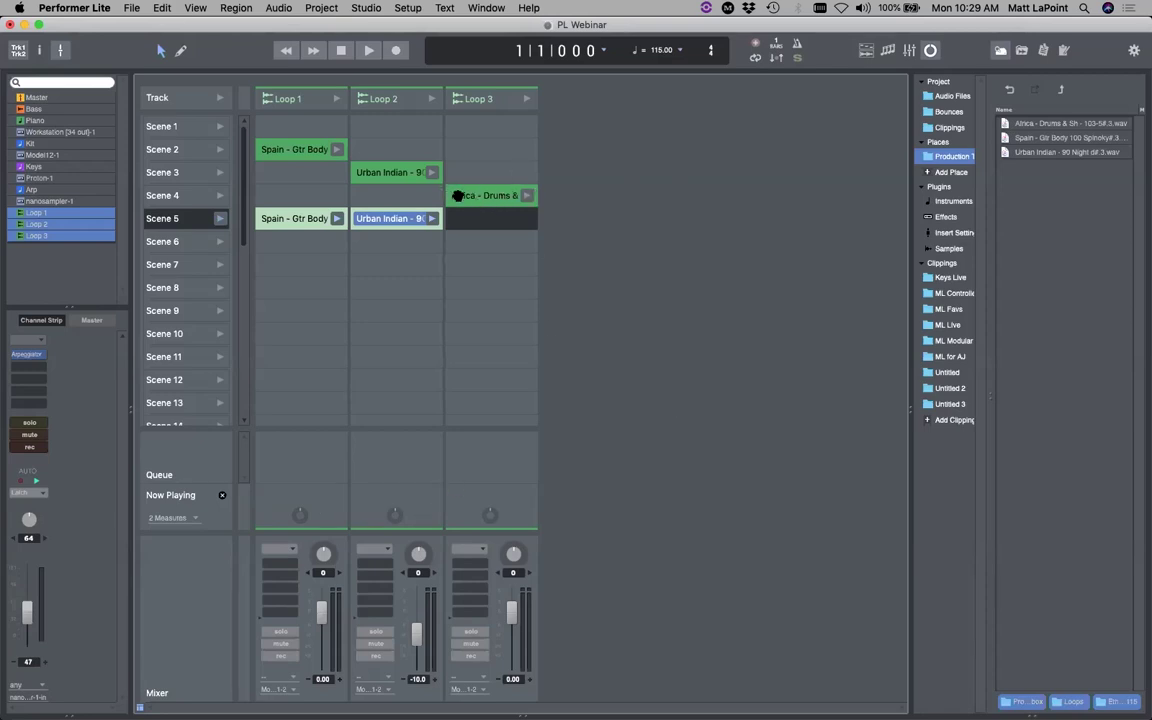
drag(468, 194, 478, 218)
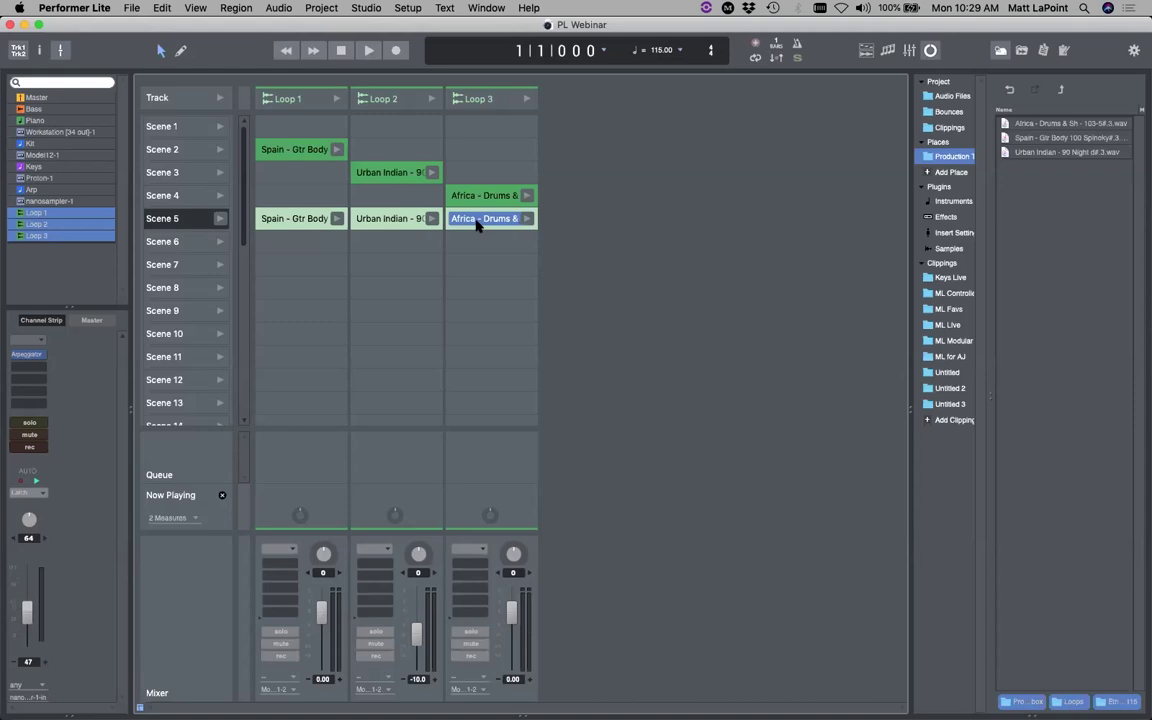
Switch the transport's record mode to capture launched clips, and check the empty loop tracks in the Tracks view before returning to the Clips window
click(398, 51)
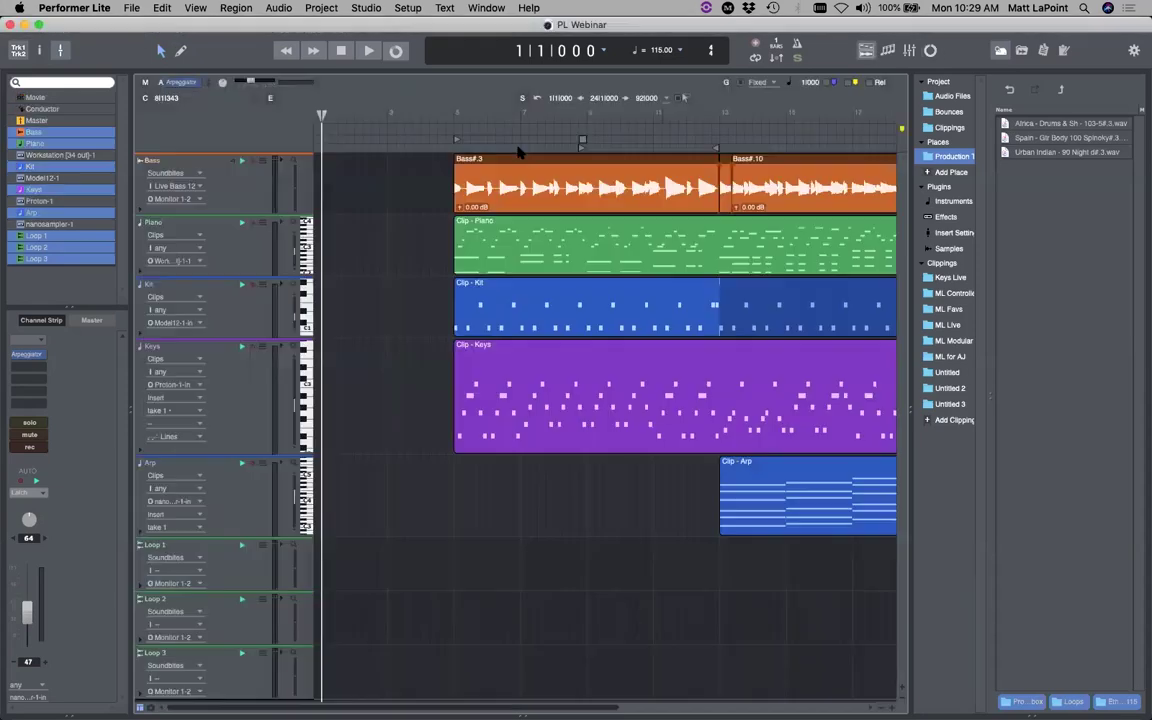
click(866, 50)
click(930, 50)
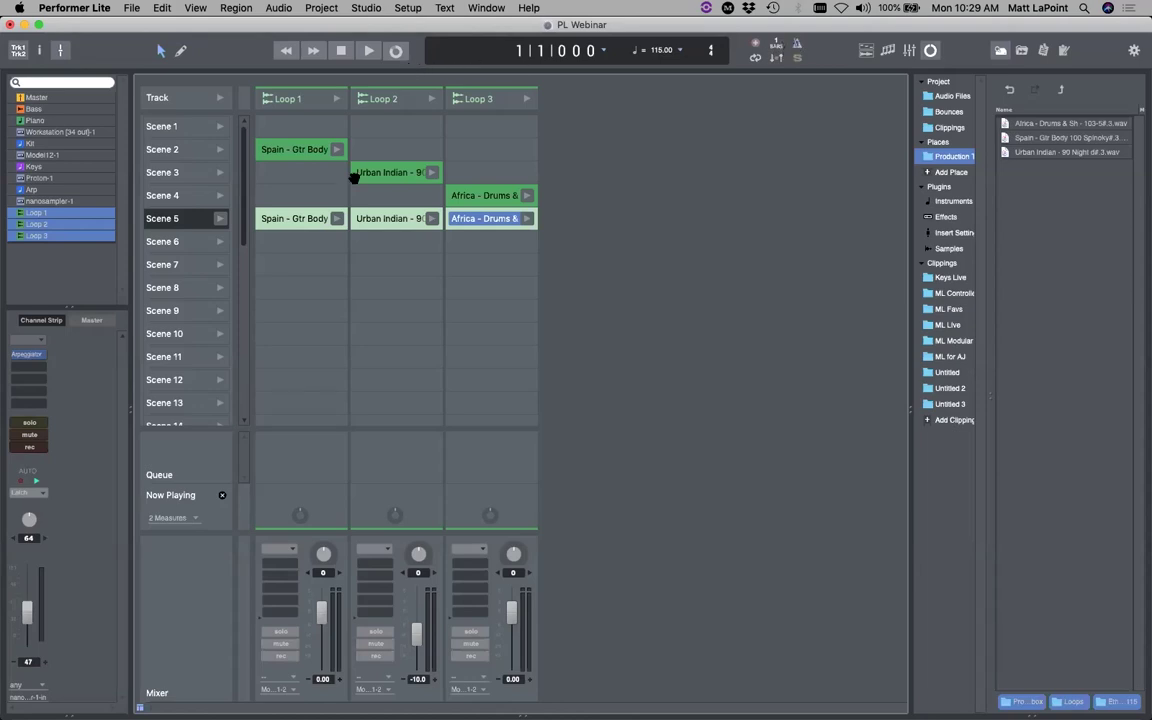
Set the clip queue timing to 1 Measure, start recording and launch Scene 5
click(170, 519)
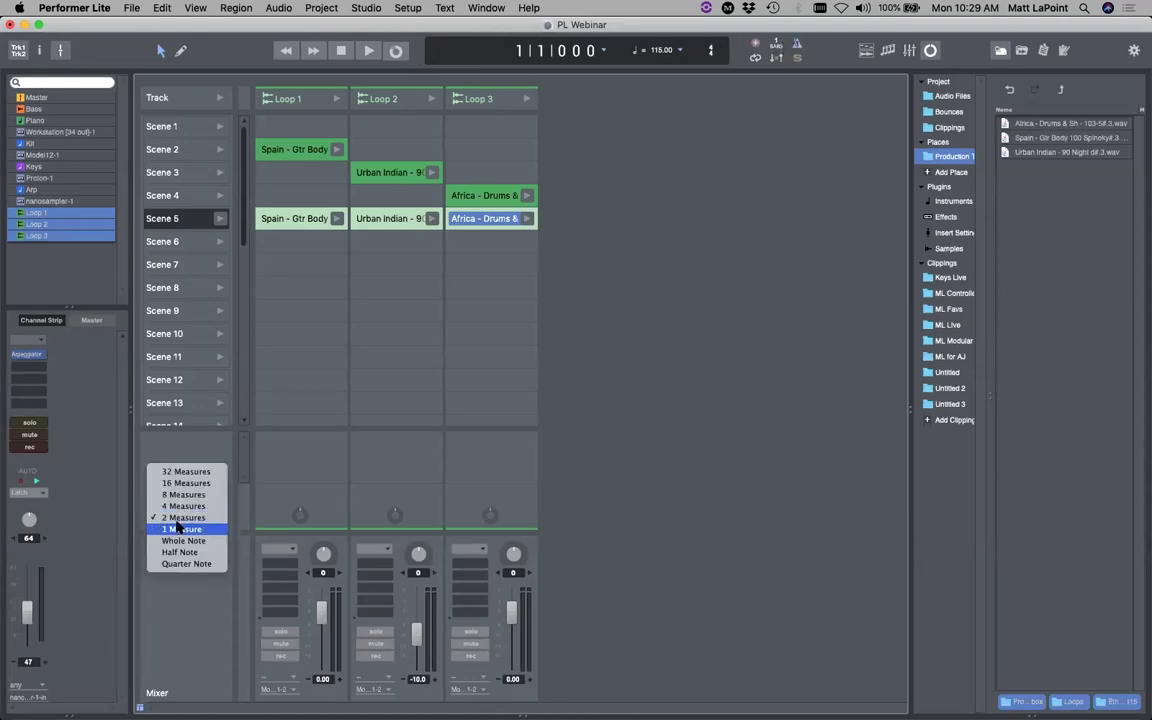
click(178, 529)
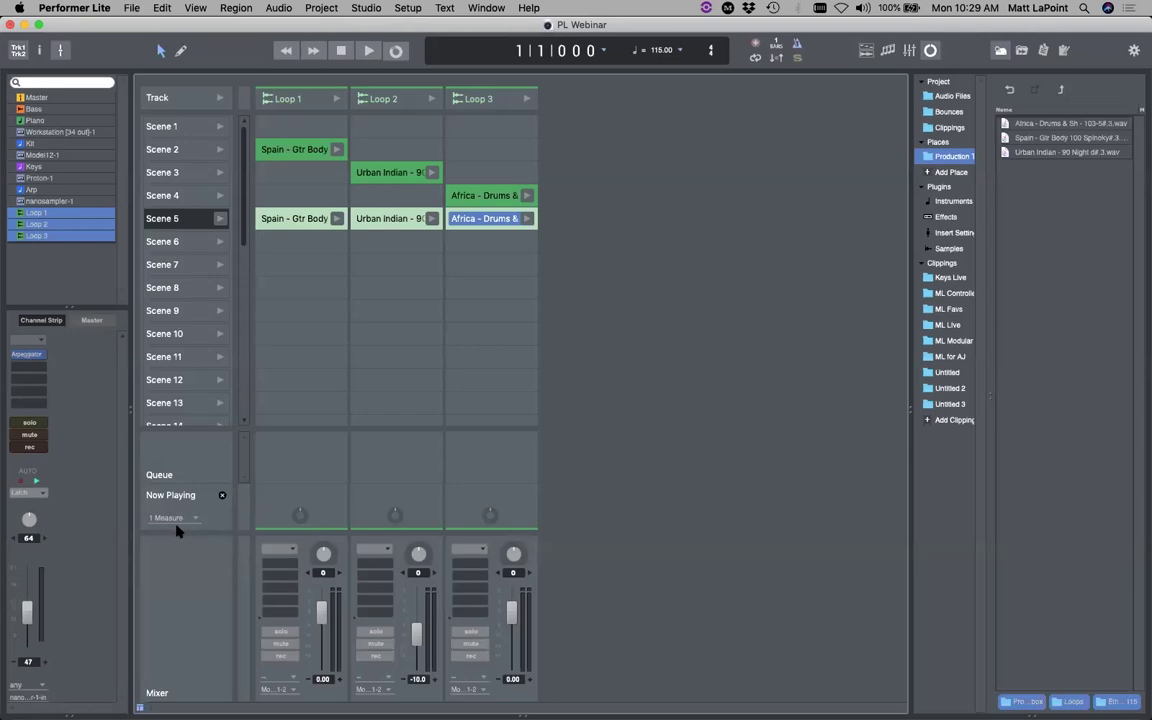
click(396, 51)
click(221, 218)
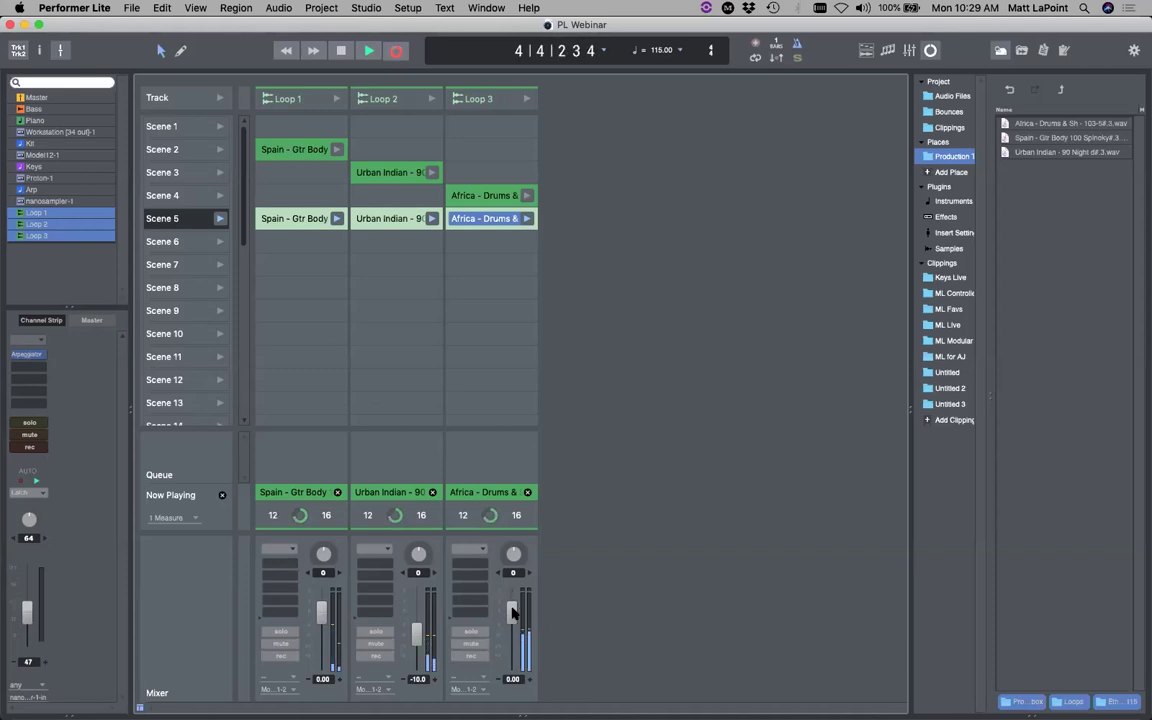
Lower Loop 3's volume to -10.0 while recording, and stop the transport
drag(512, 612, 511, 637)
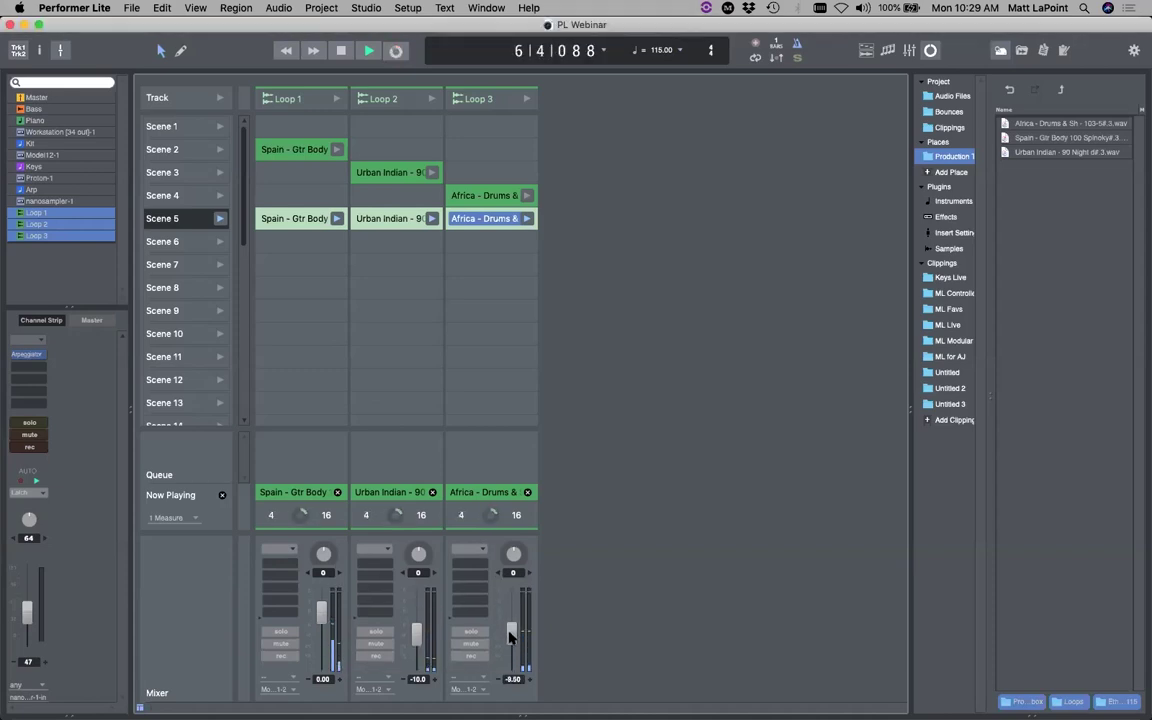
click(532, 681)
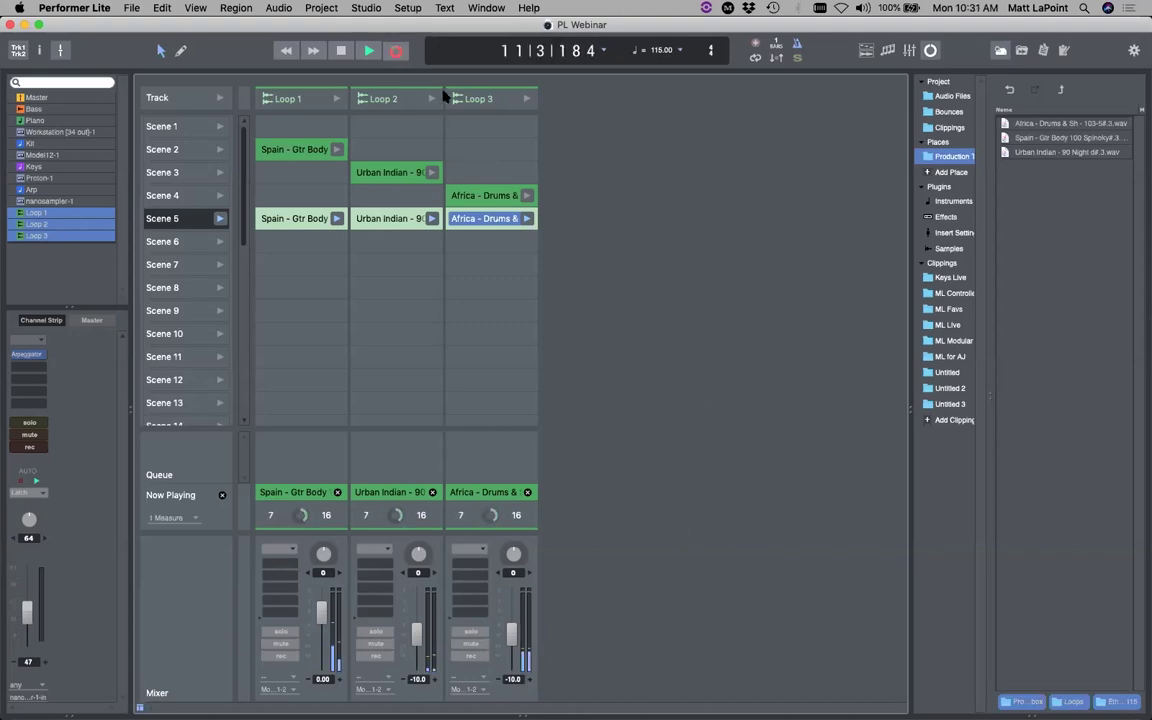
click(338, 51)
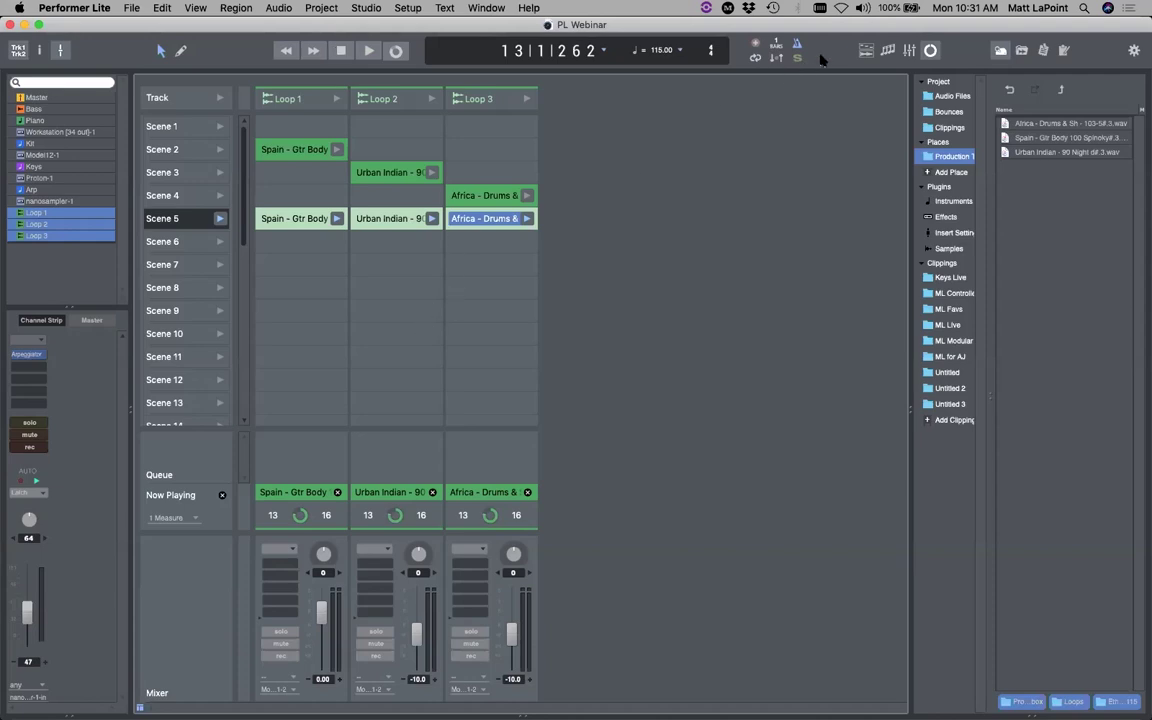
Clear the Spain, Urban Indian and Africa clips from Now Playing
click(338, 492)
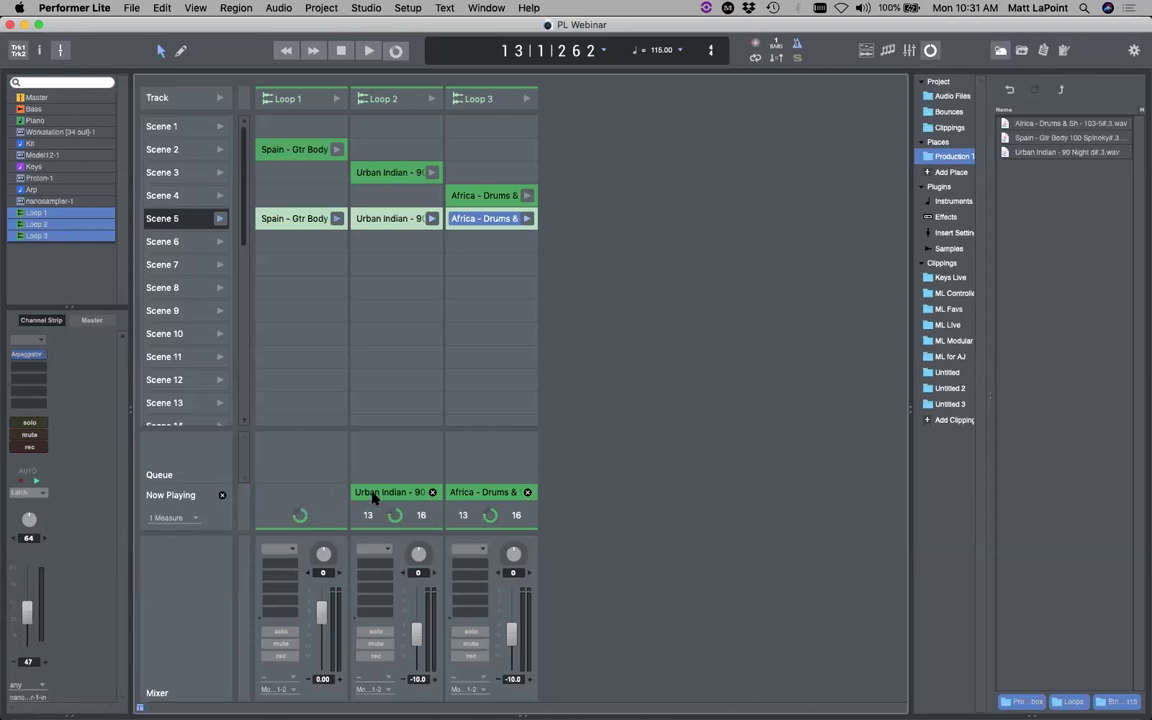
click(432, 492)
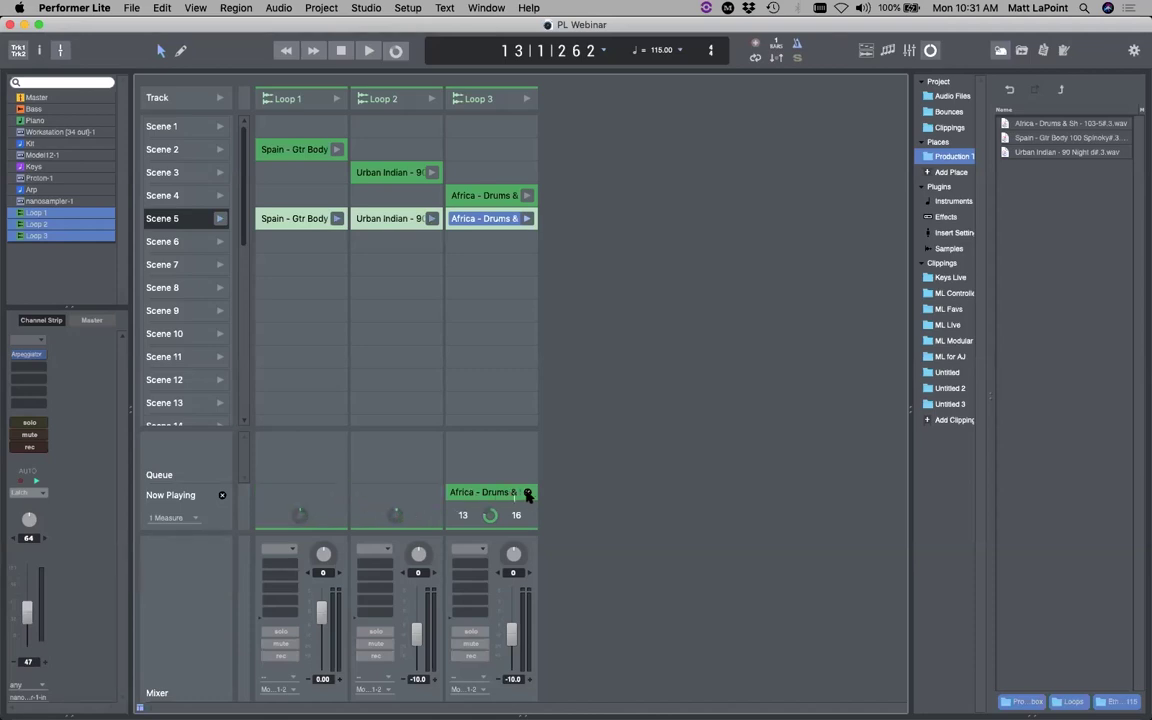
click(528, 493)
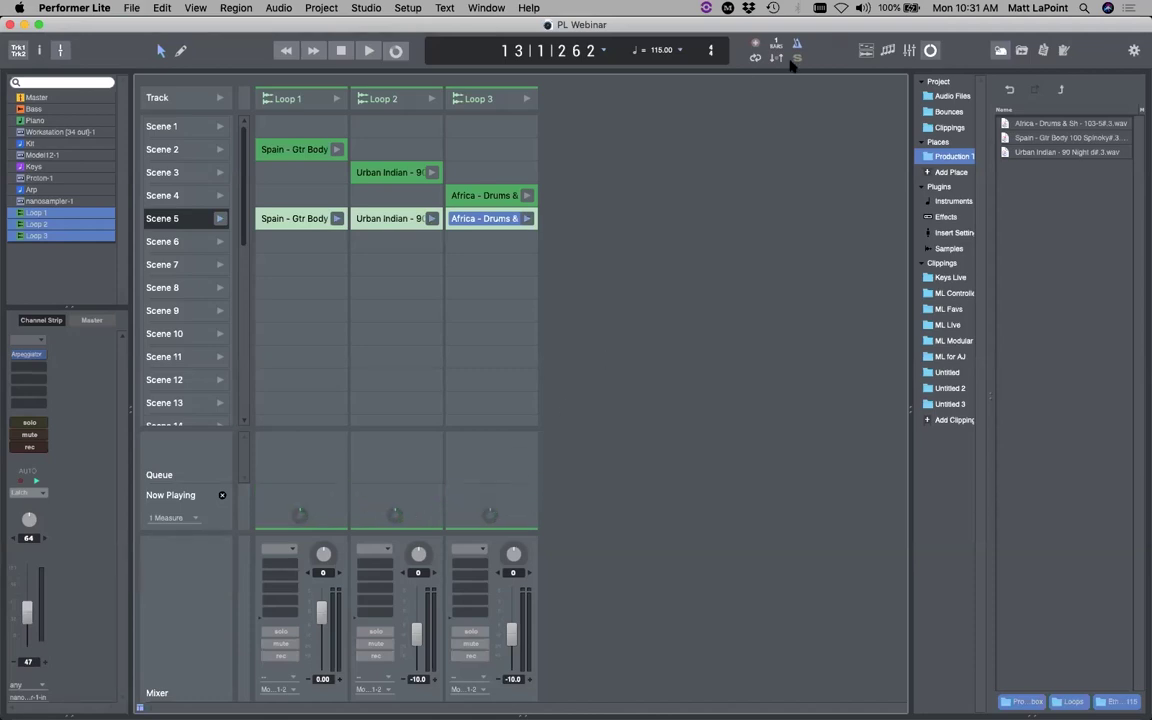
In the Tracks view, move the recorded Spain clip to measure 1, the Urban Indian clip to measure 3 and the Africa clip to measure 13
click(866, 50)
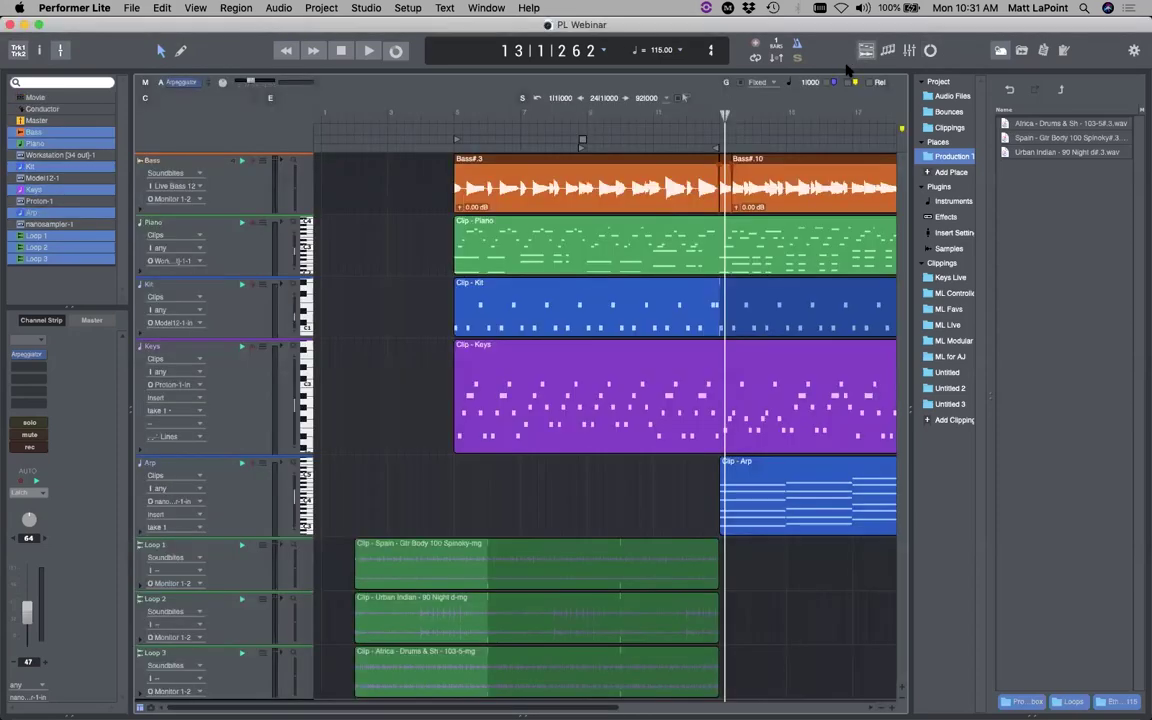
click(396, 526)
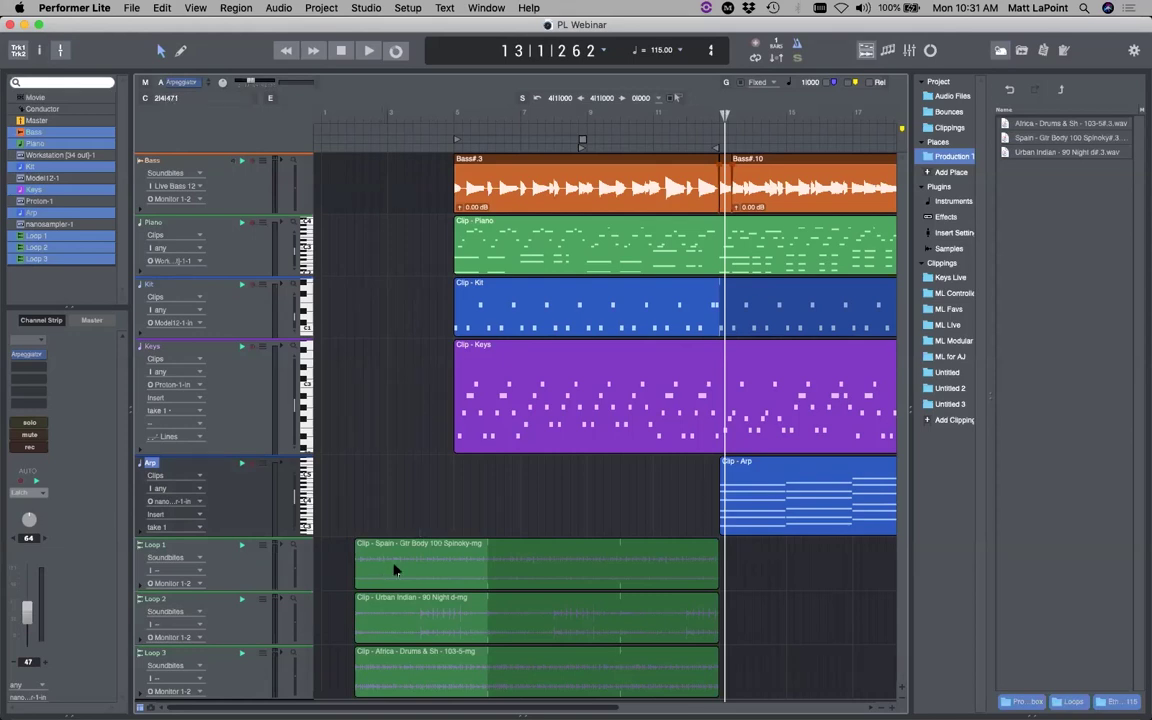
drag(437, 571, 438, 614)
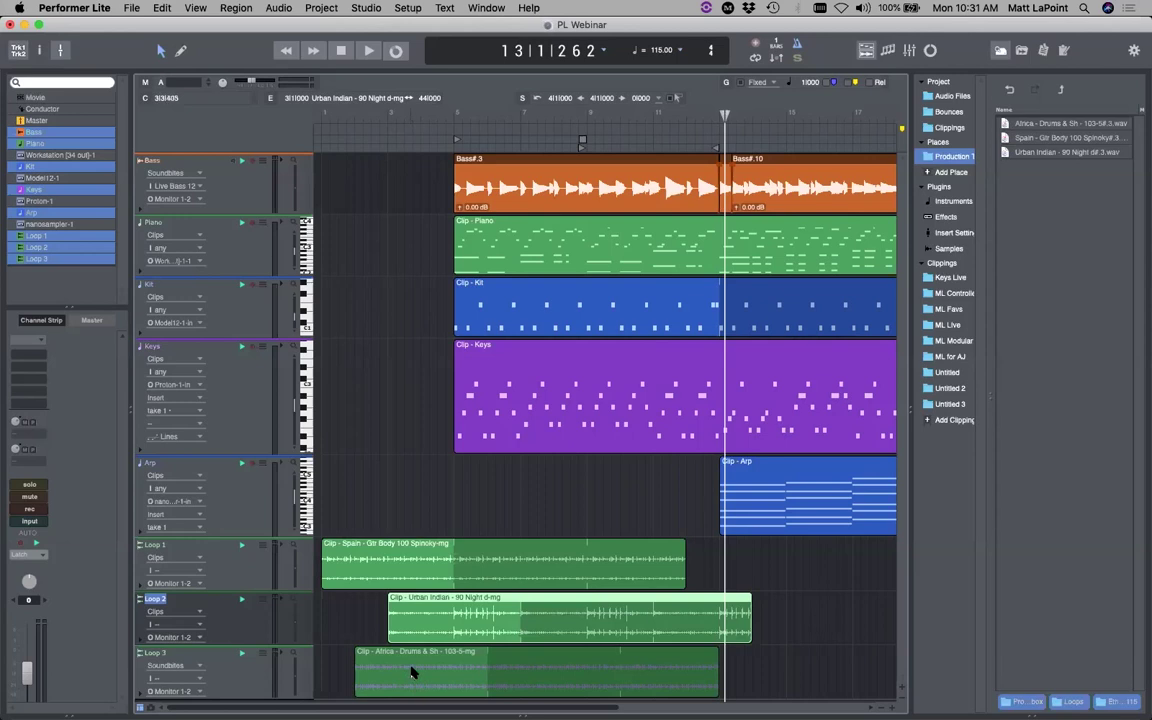
click(450, 666)
key(d)
drag(742, 666, 742, 666)
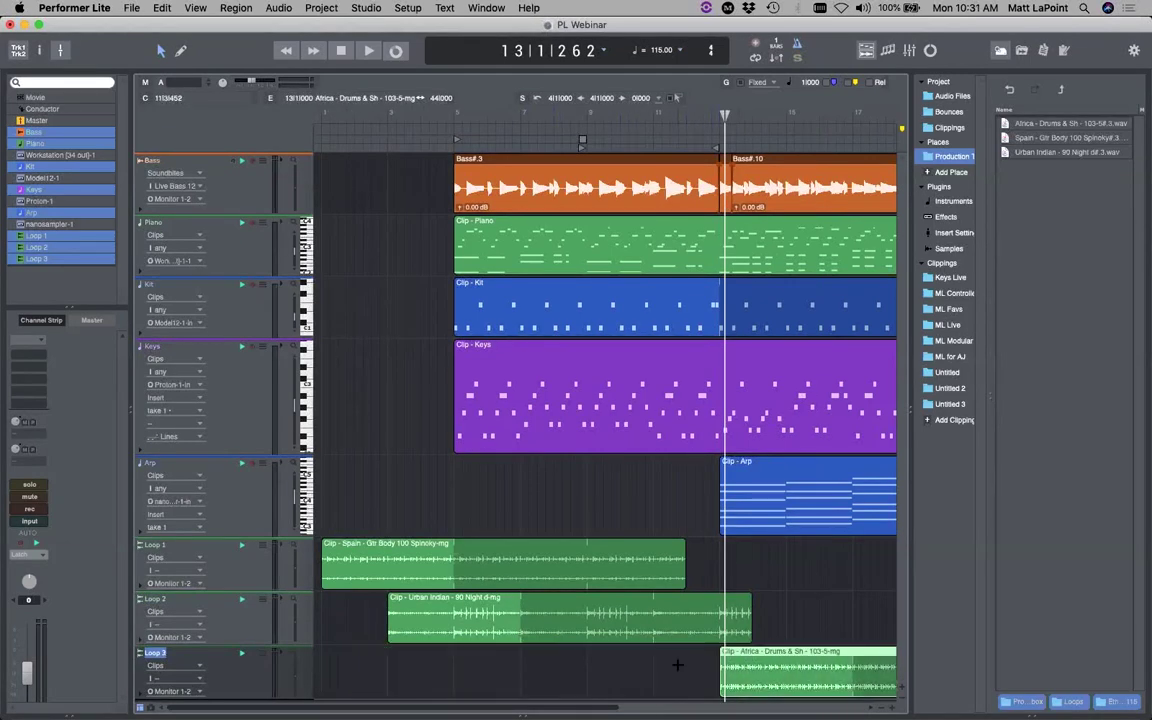
Extend the Loop 1, Loop 2 and Loop 3 clips to the end of the other tracks and save the project
key(w)
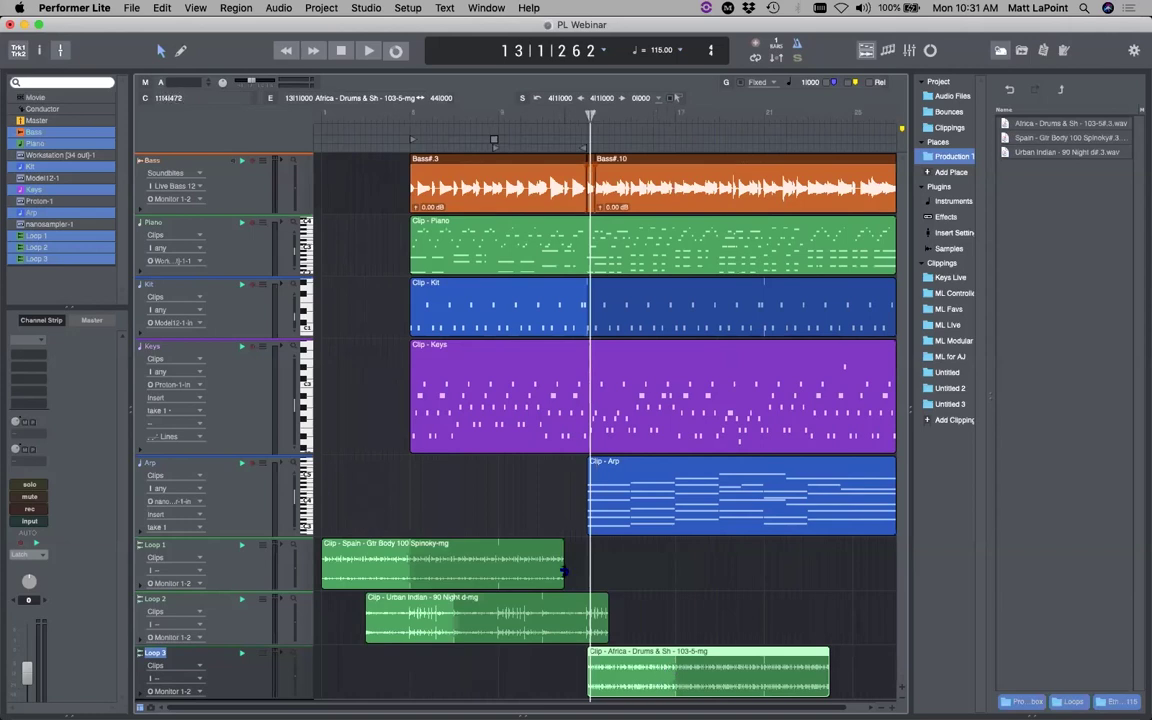
drag(563, 572, 843, 582)
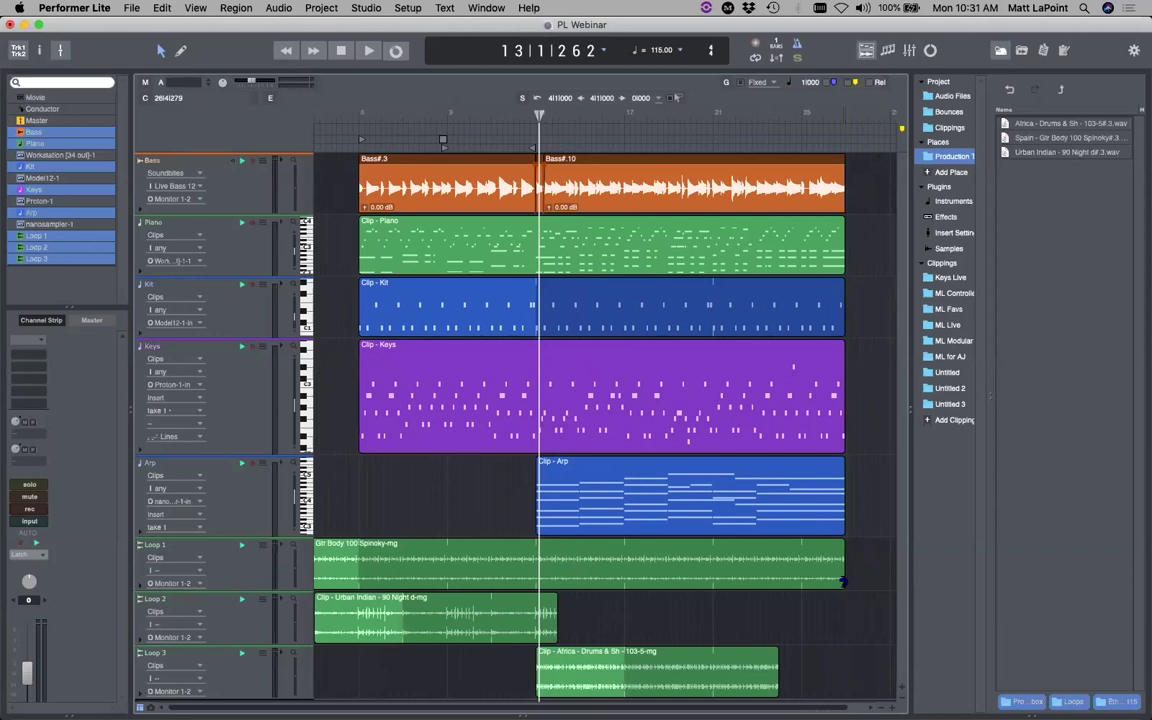
drag(563, 601, 843, 608)
key(super+s)
drag(778, 652, 843, 654)
key(super+s)
Play the arrangement from the beginning into measure 6, hiding the content browser sidebar during playback, and stop
click(286, 51)
click(286, 51)
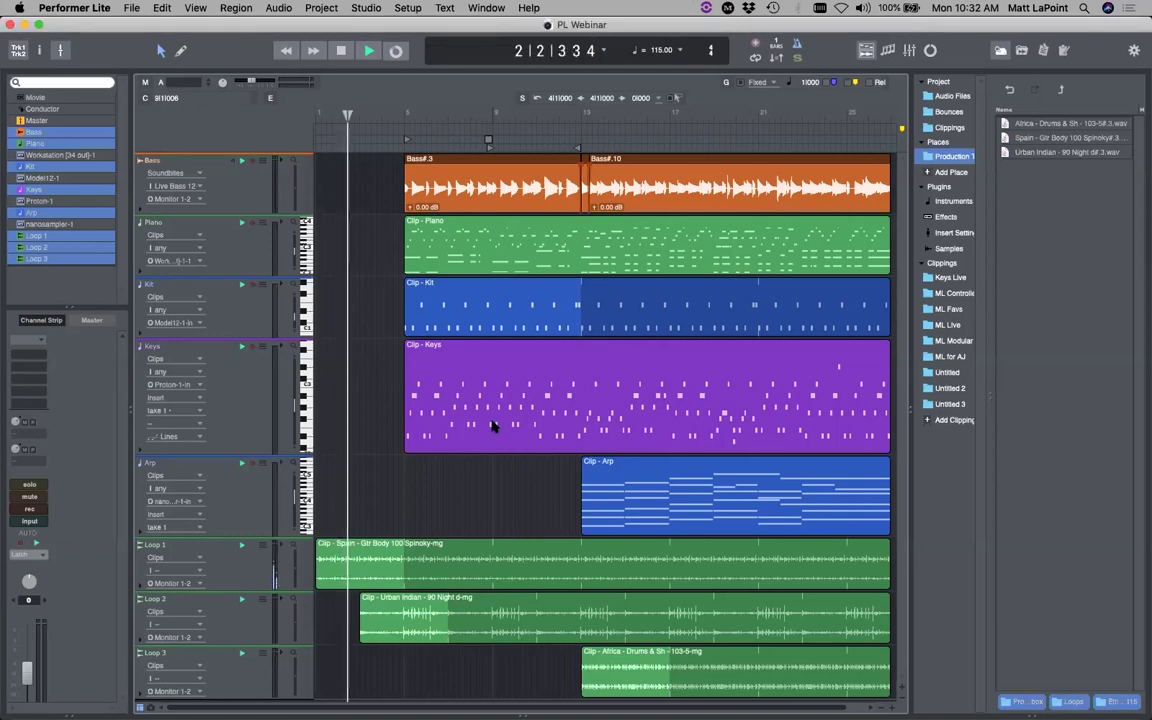
click(1000, 50)
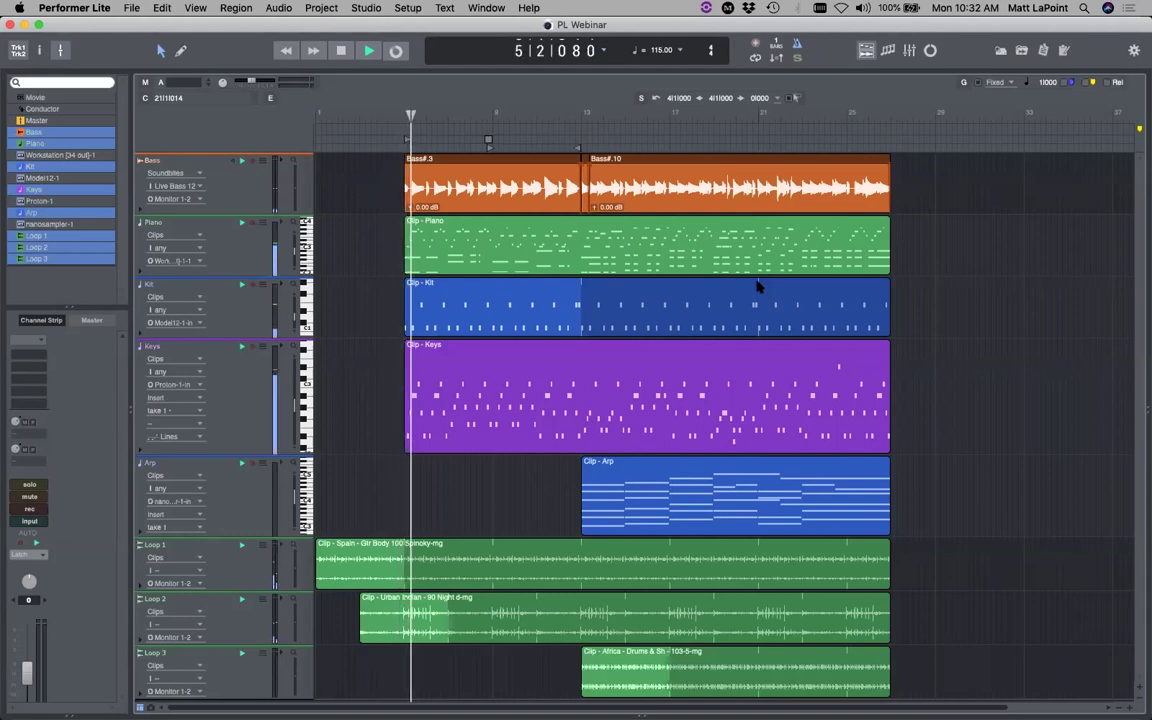
key(space)
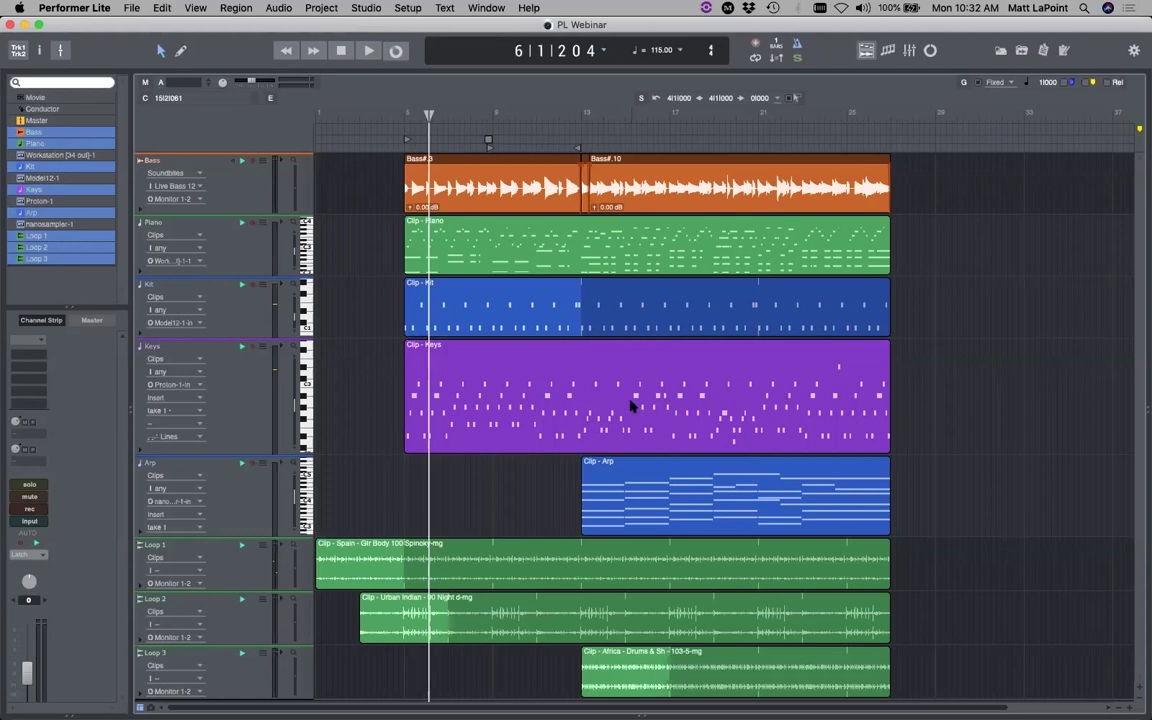
In the mixer, load the ML Master 1 insert settings on the Master track and open its MW Equalizer beside the channel strips
click(909, 50)
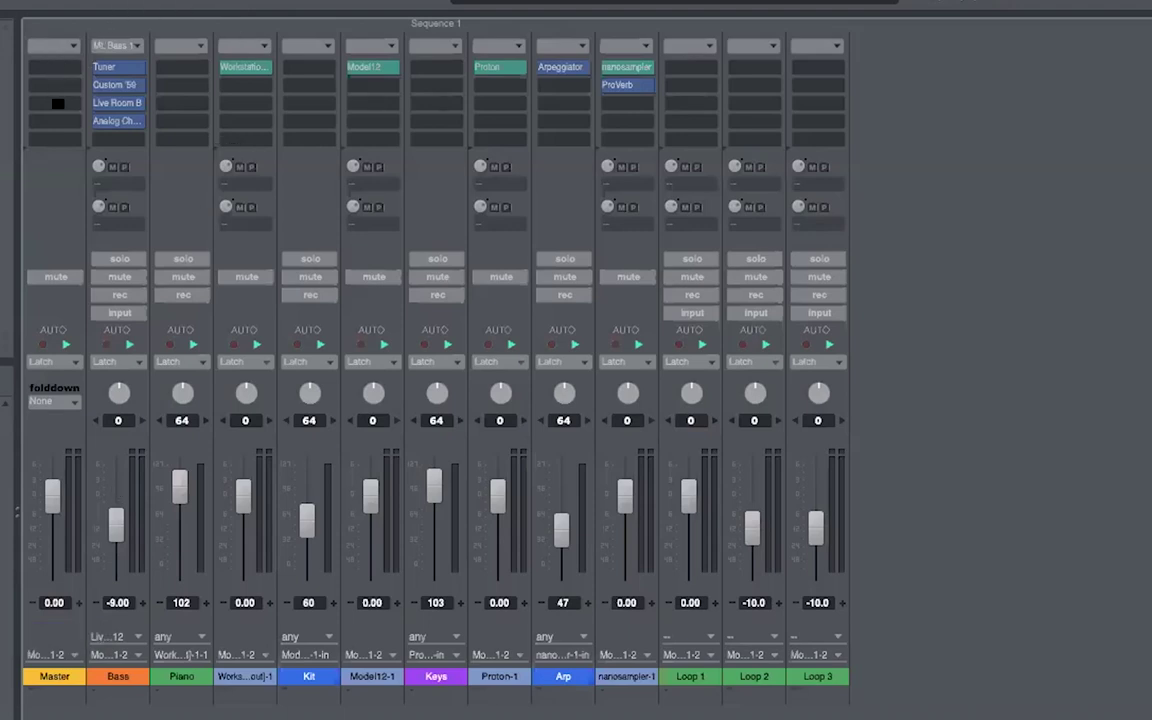
click(67, 46)
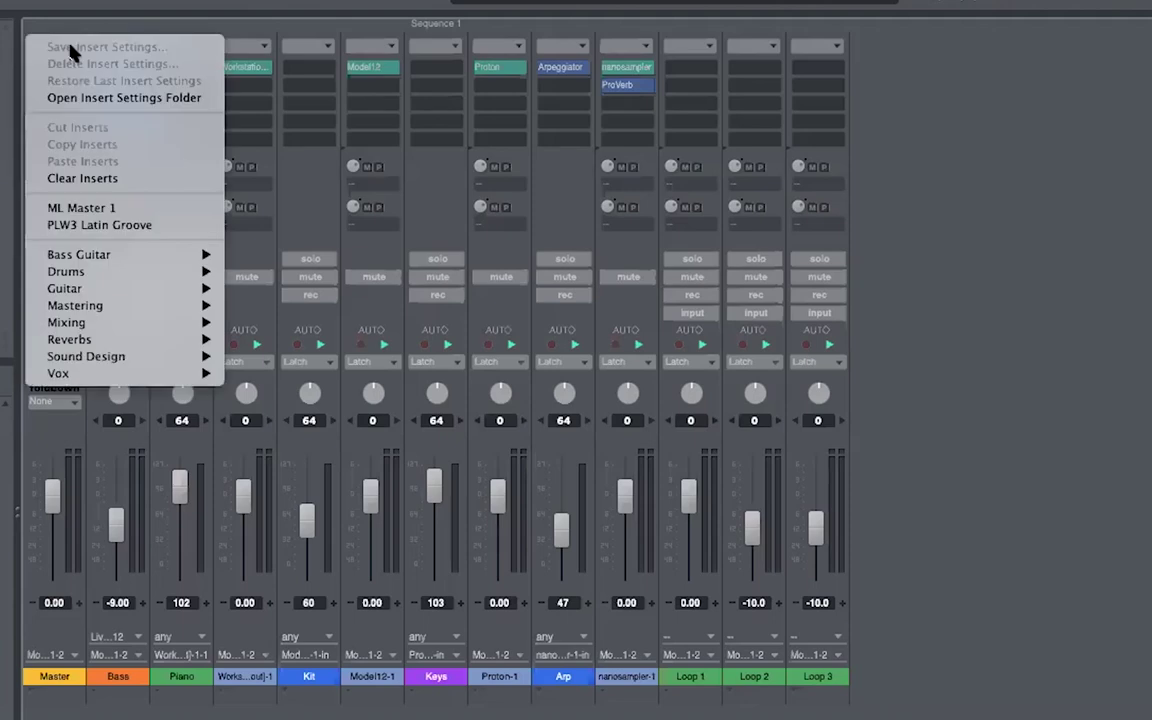
click(137, 210)
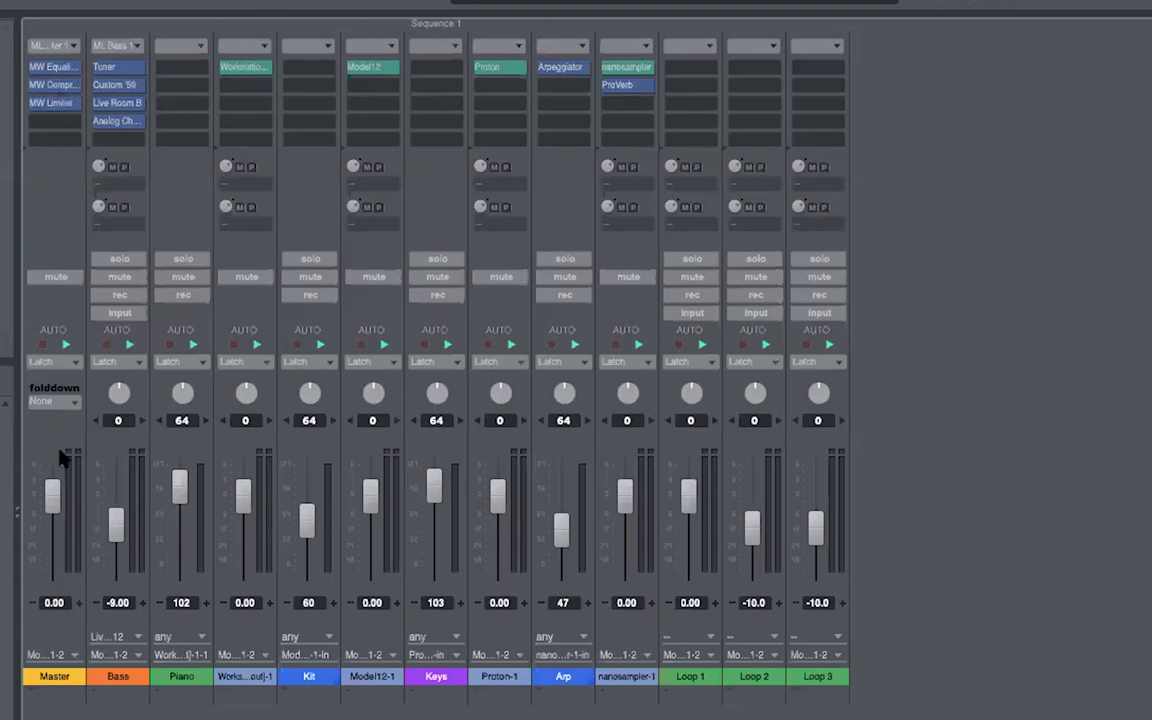
click(52, 66)
drag(1143, 170, 881, 128)
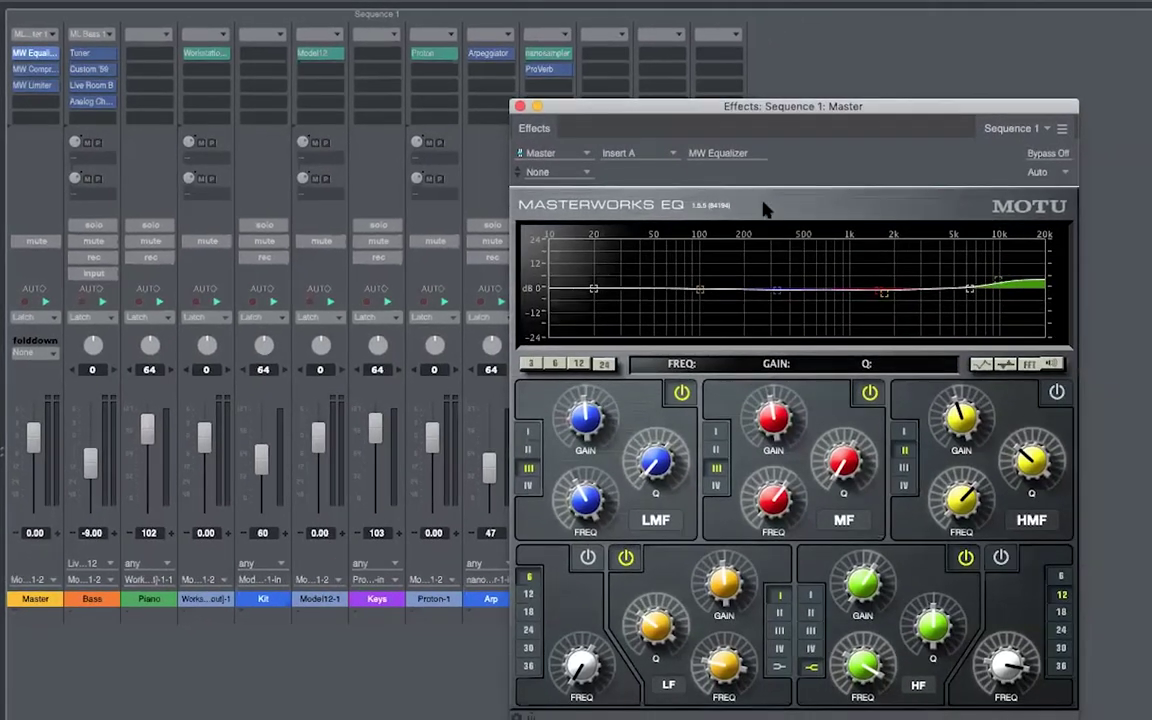
Close the MW Equalizer, examine the MW Compressor and MW Limiter settings on the Master track, and close their window
click(519, 105)
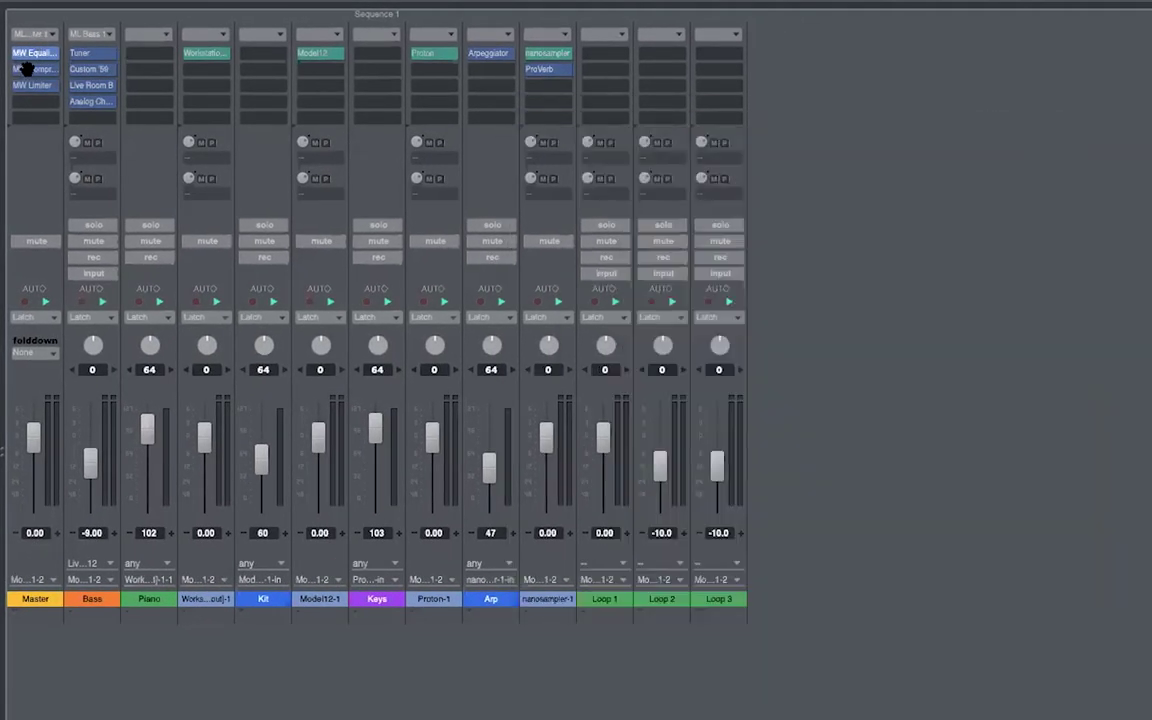
click(33, 69)
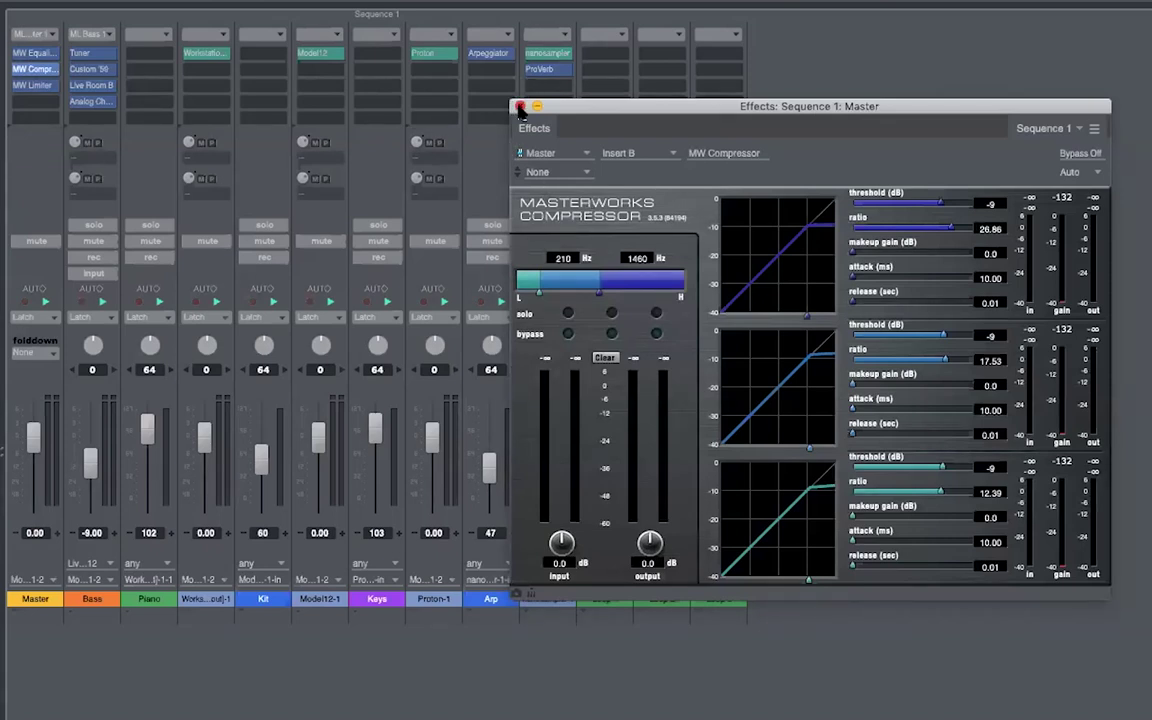
click(14, 74)
click(28, 86)
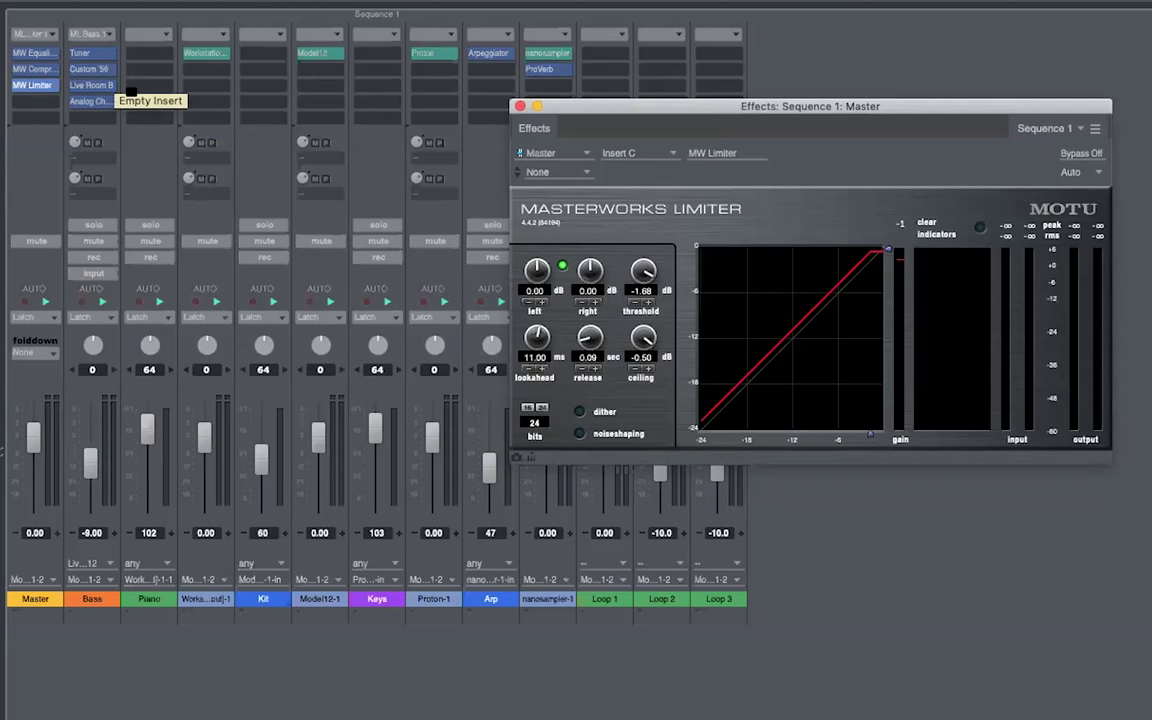
click(518, 106)
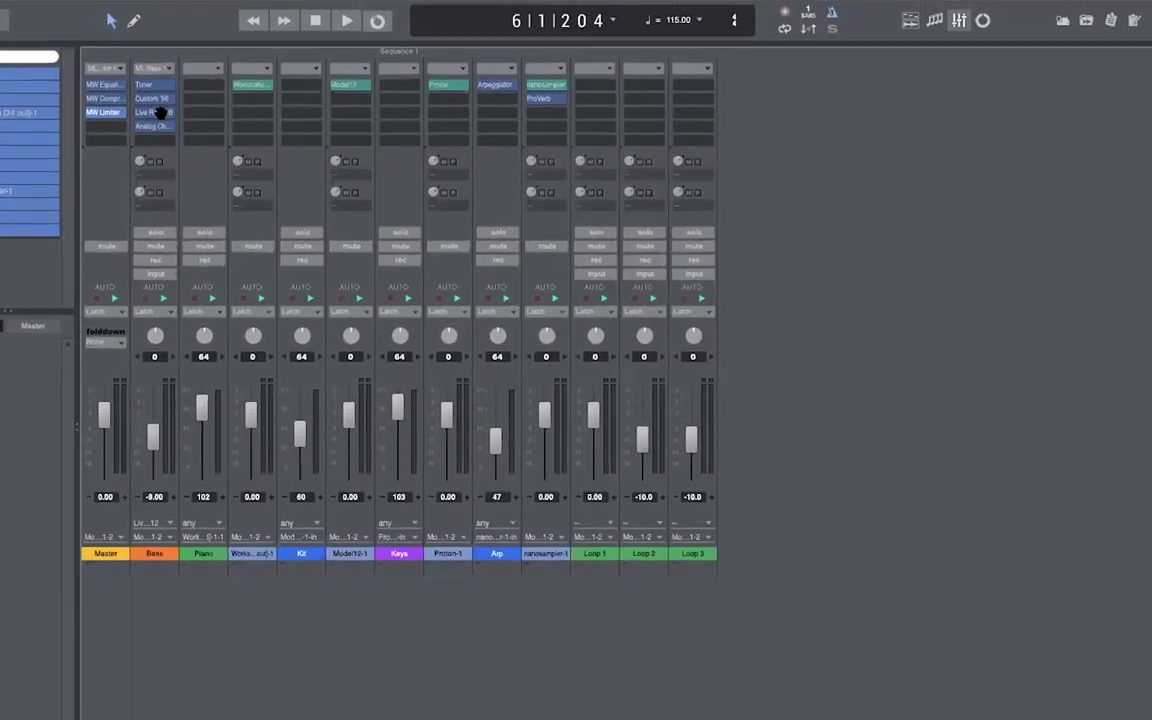
In the Tracks view, rewind, select everything and bounce it offline as the interleaved Broadcast Wave "PL Webinar mix", added to the sequence
key(shift+s)
click(289, 50)
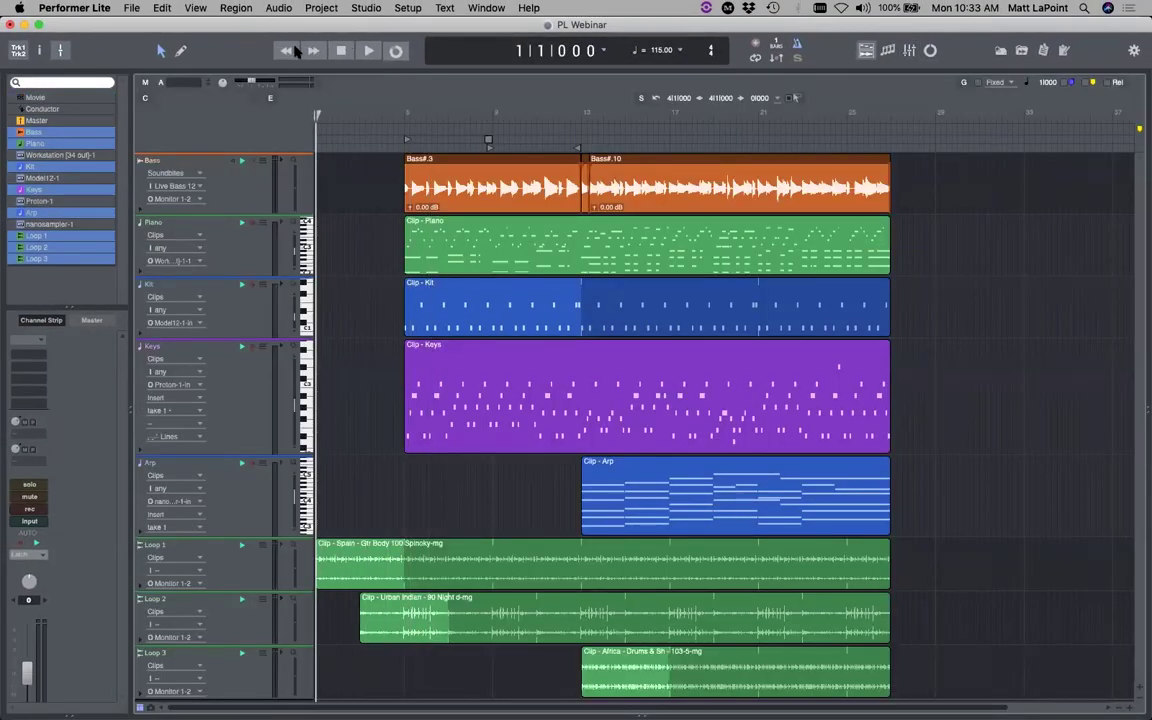
key(super+a)
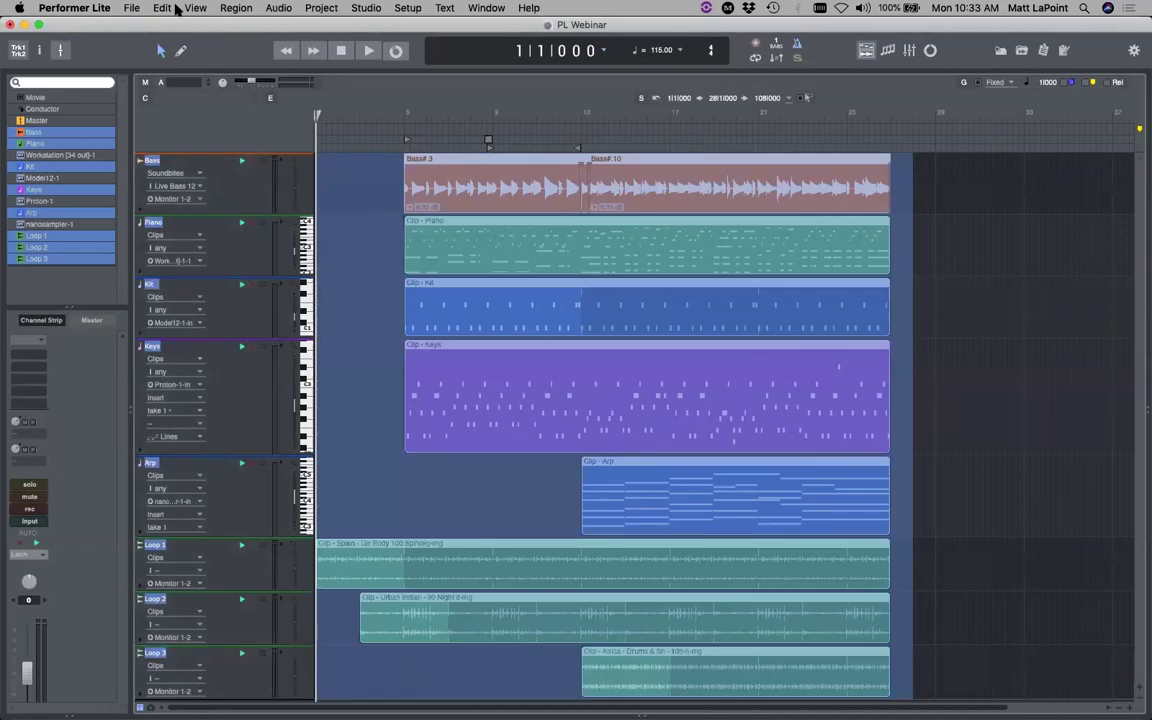
click(131, 7)
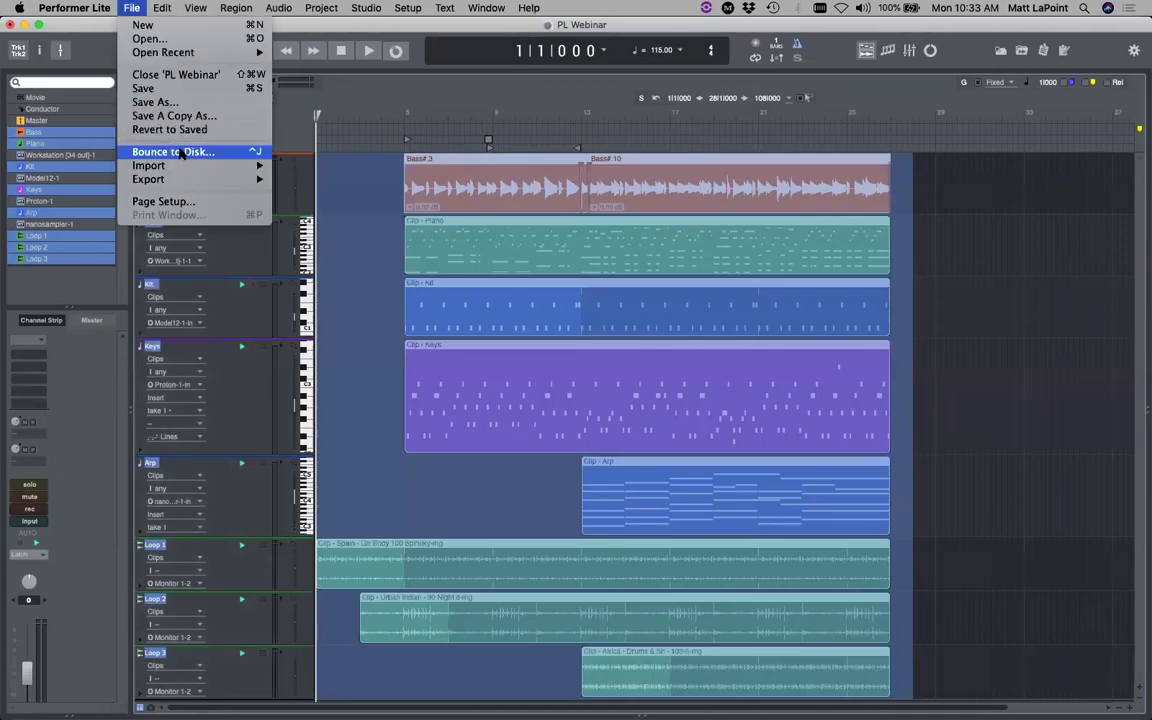
key(super+alt+b)
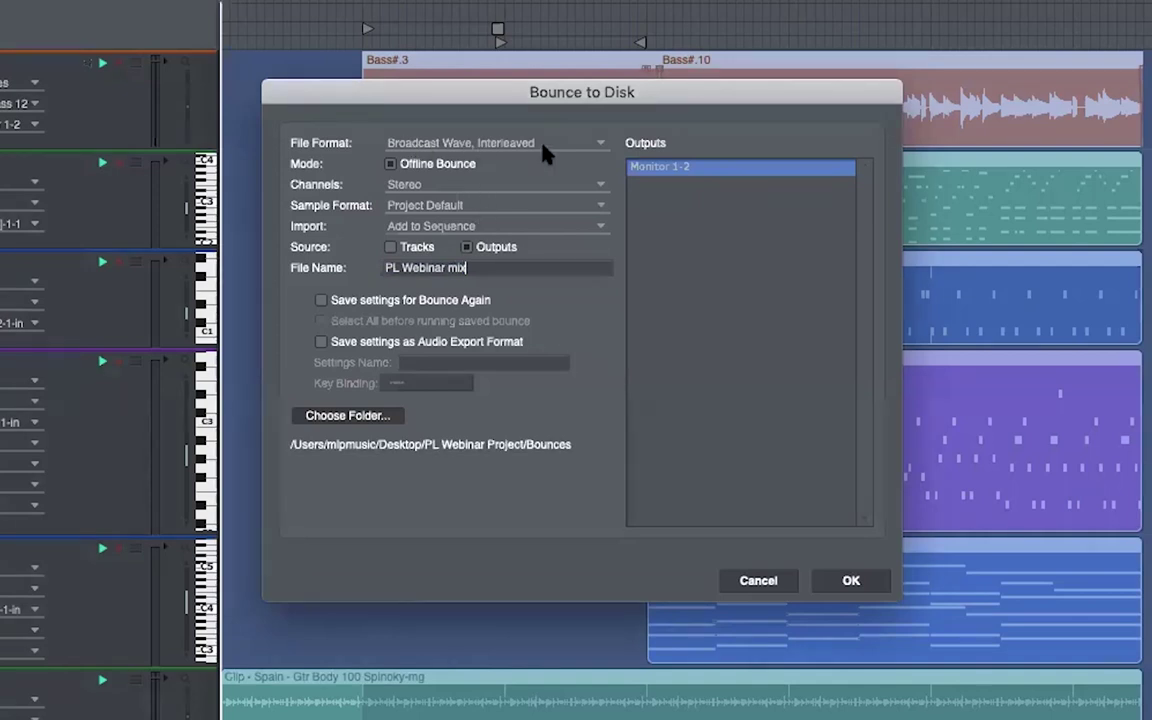
click(592, 146)
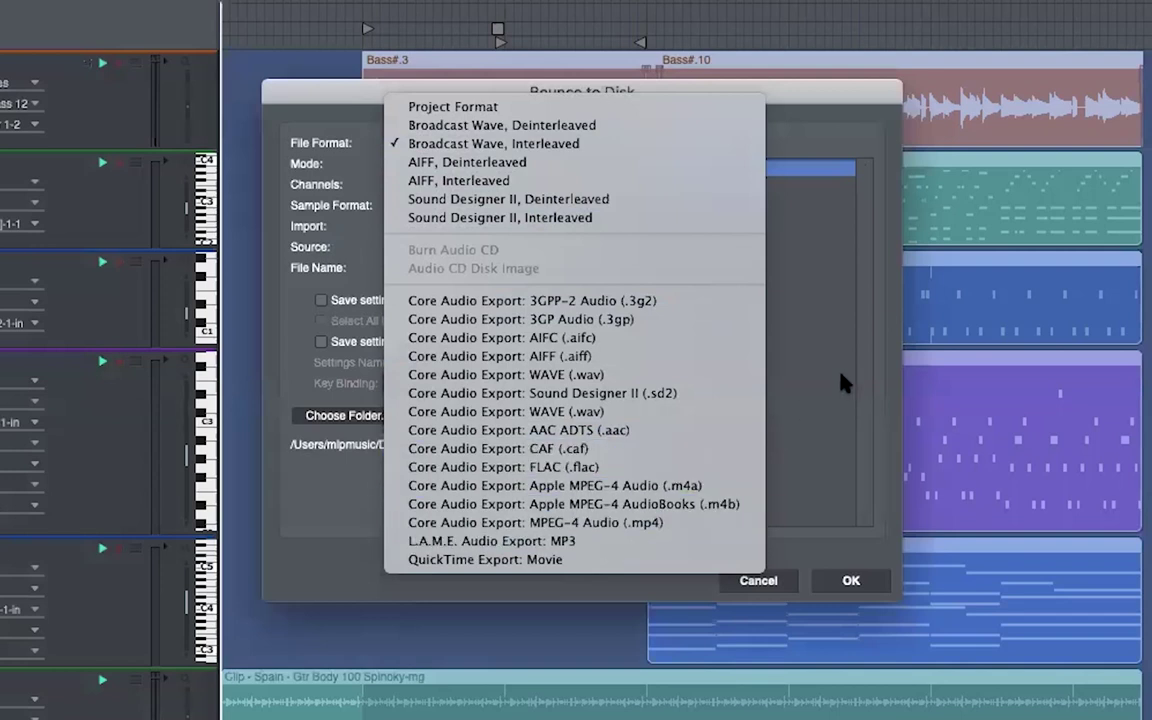
click(770, 340)
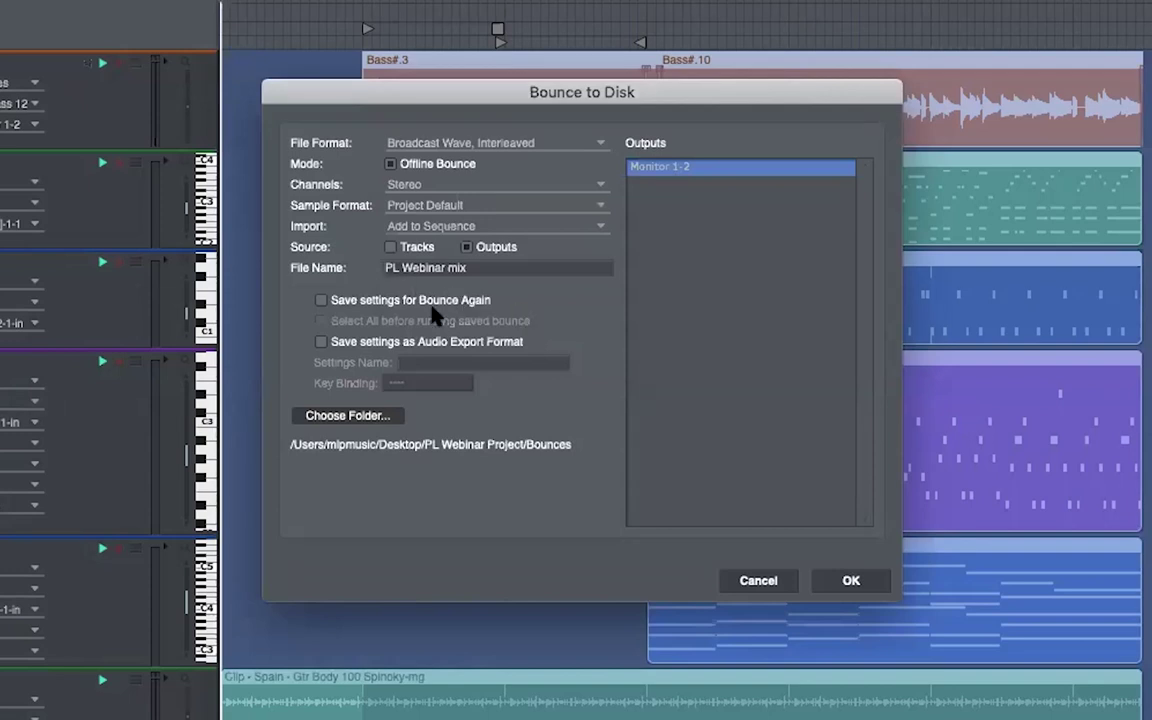
click(851, 584)
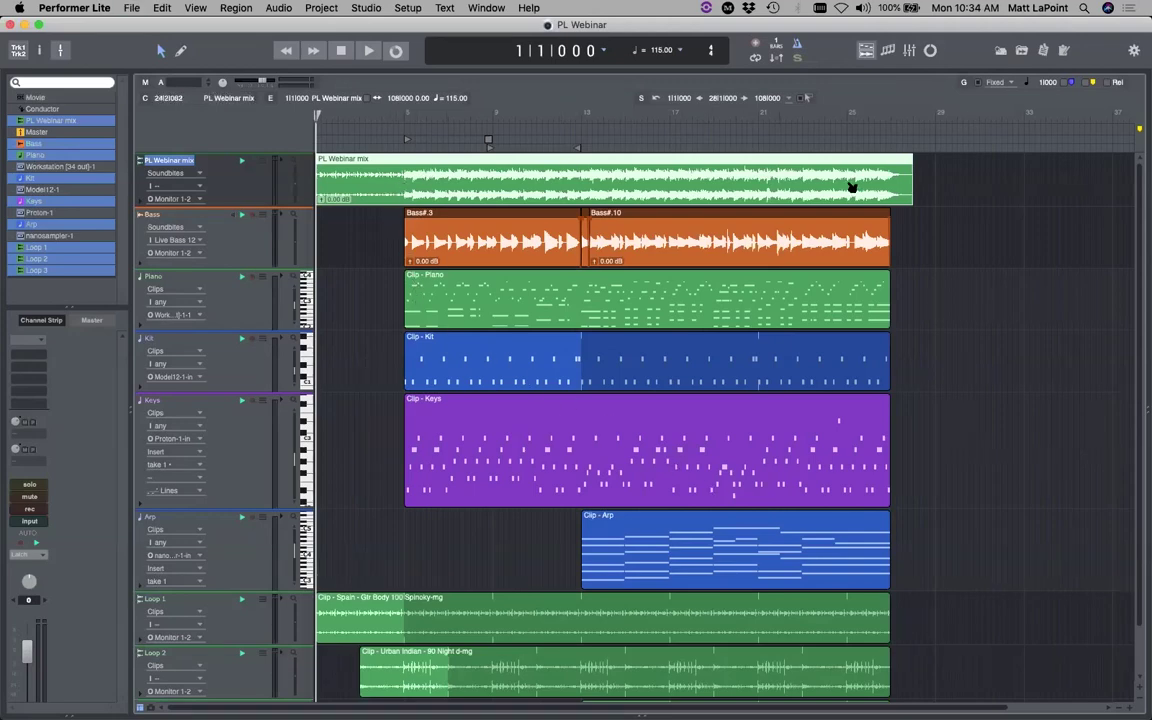
Export the PL Webinar mix soundbite to the Desktop as a 256 kbps L.A.M.E. MP3, without saving the settings as an export format
click(601, 187)
right_click(601, 187)
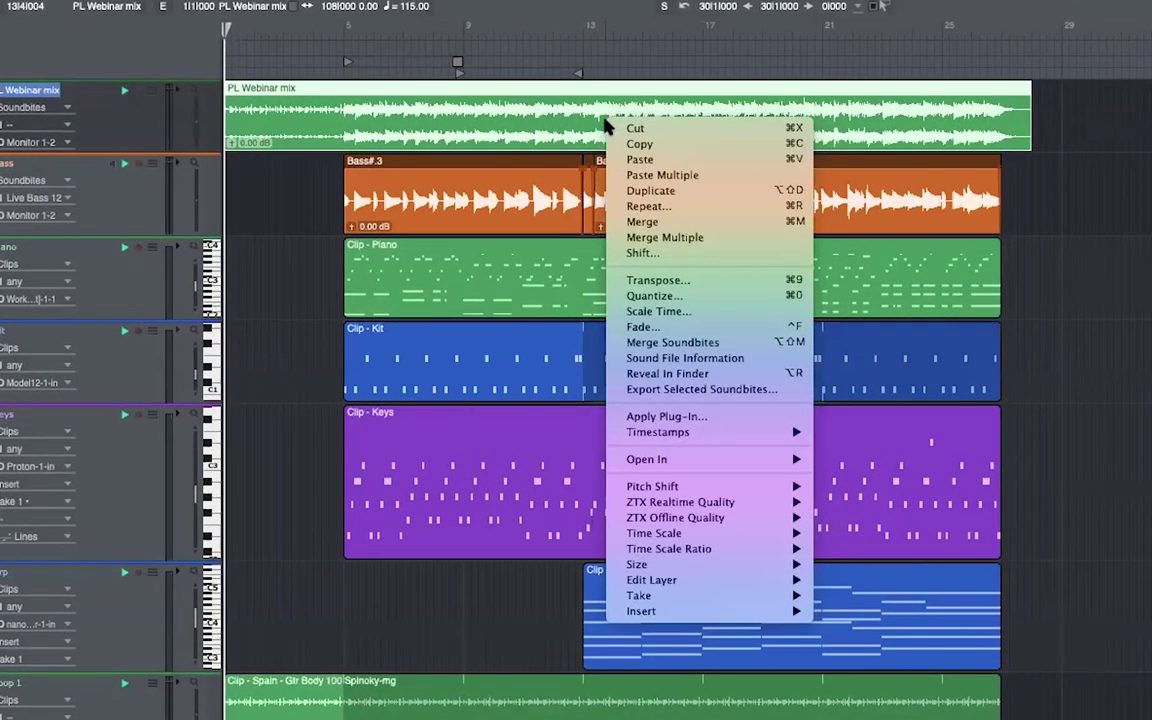
click(671, 389)
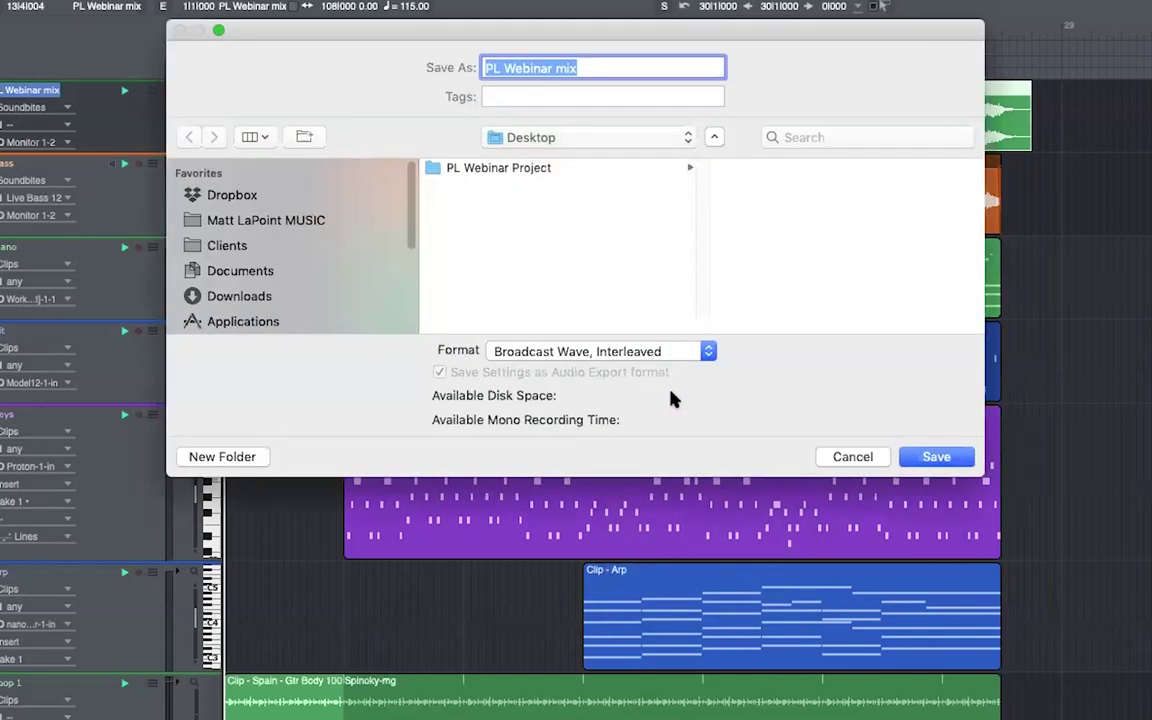
click(589, 352)
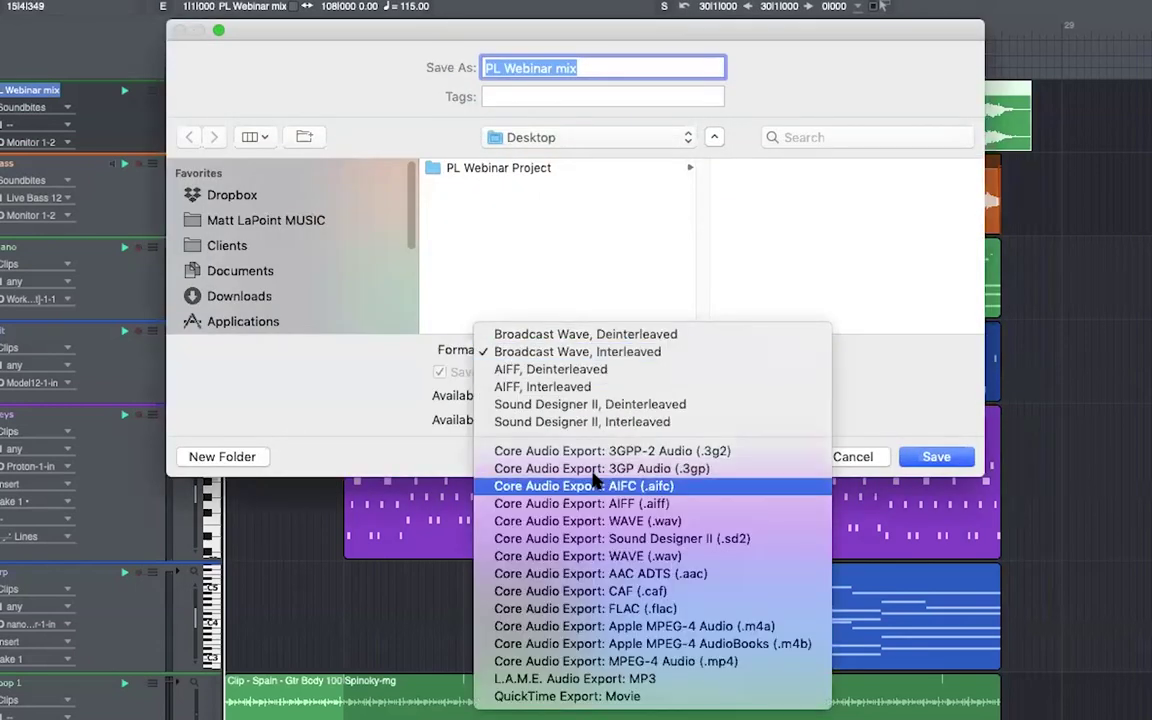
click(624, 679)
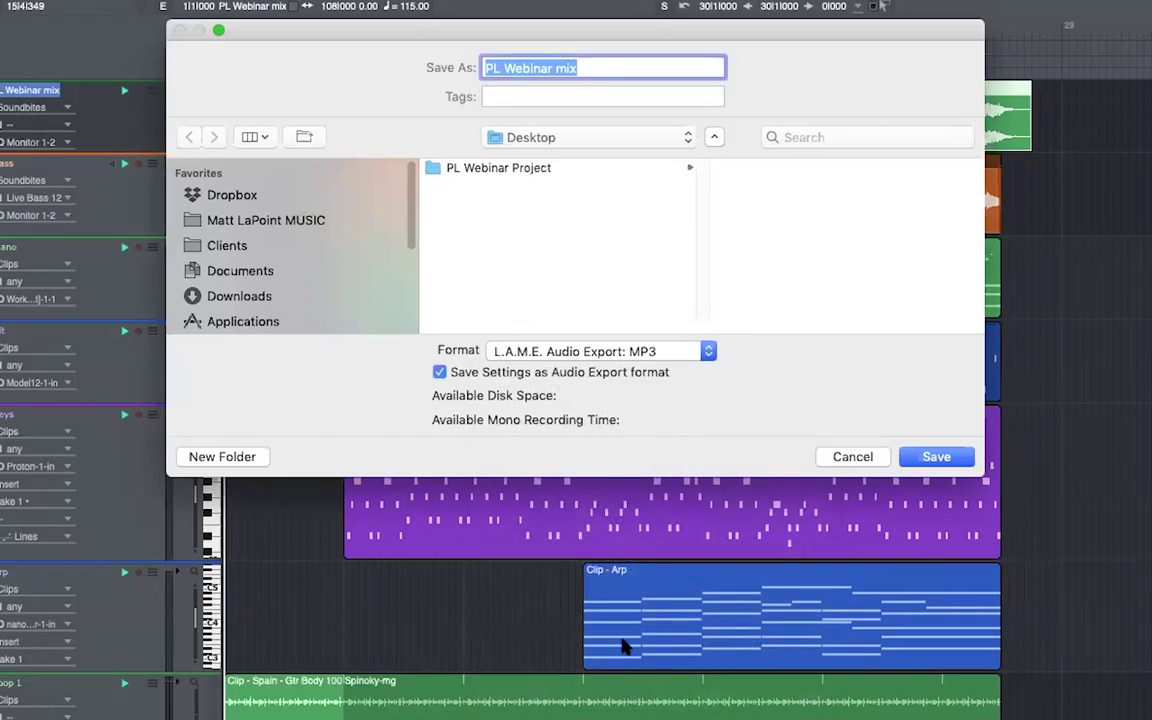
click(439, 372)
click(936, 457)
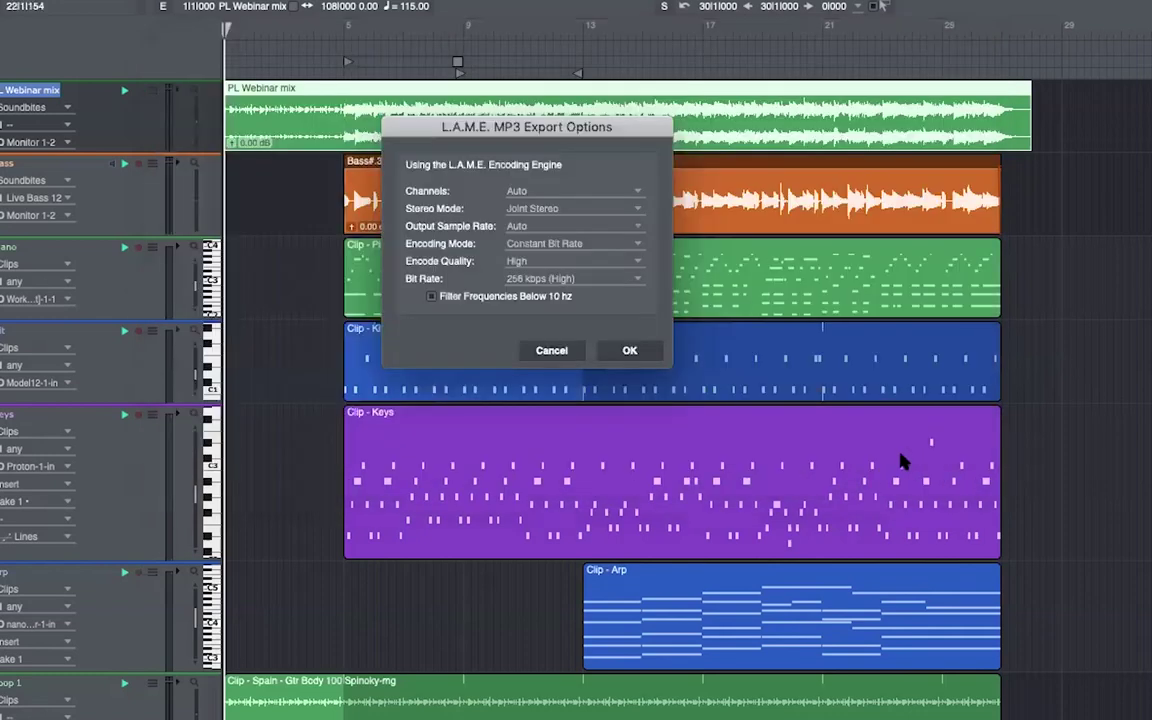
click(628, 350)
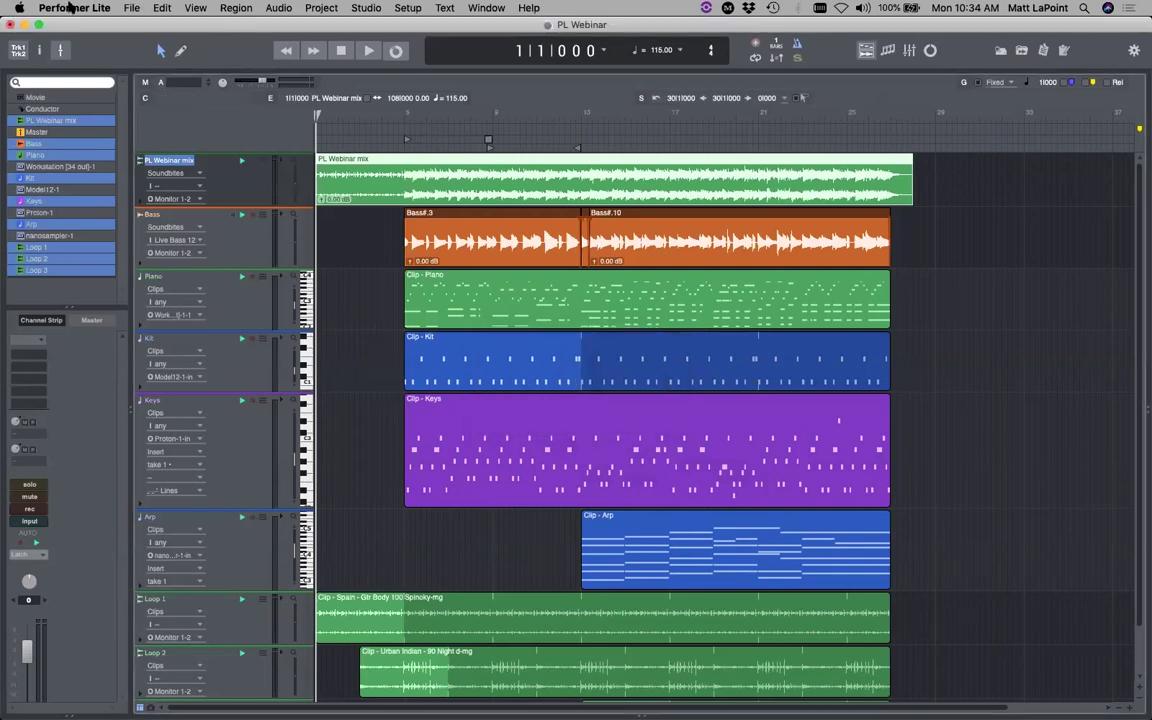
Hide Performer Lite, preview PL Webinar mix.mp3 on the desktop, close the preview and switch back to Performer Lite
click(88, 7)
click(134, 92)
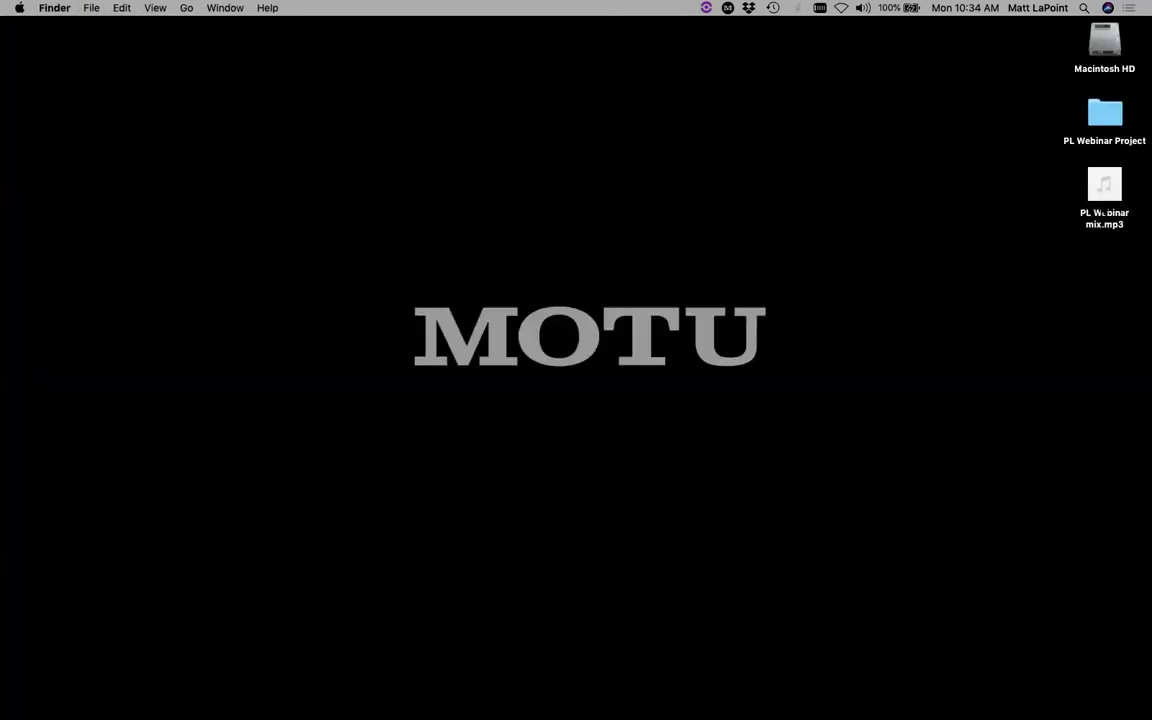
click(1100, 188)
key(space)
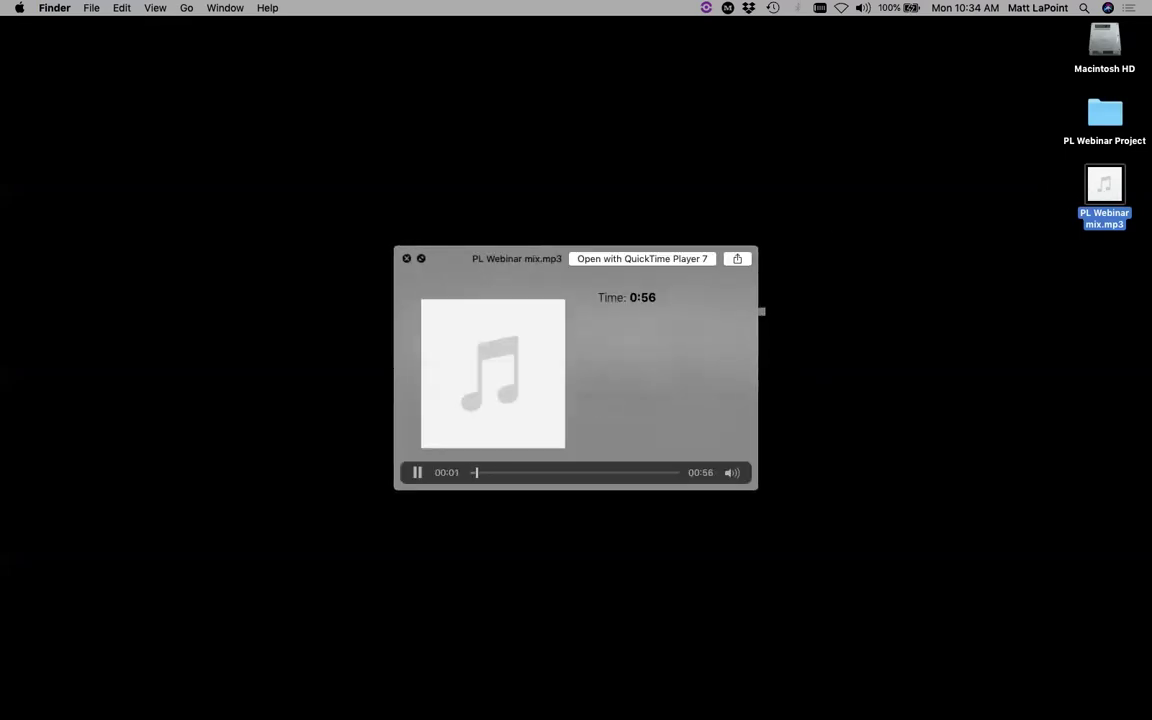
key(space)
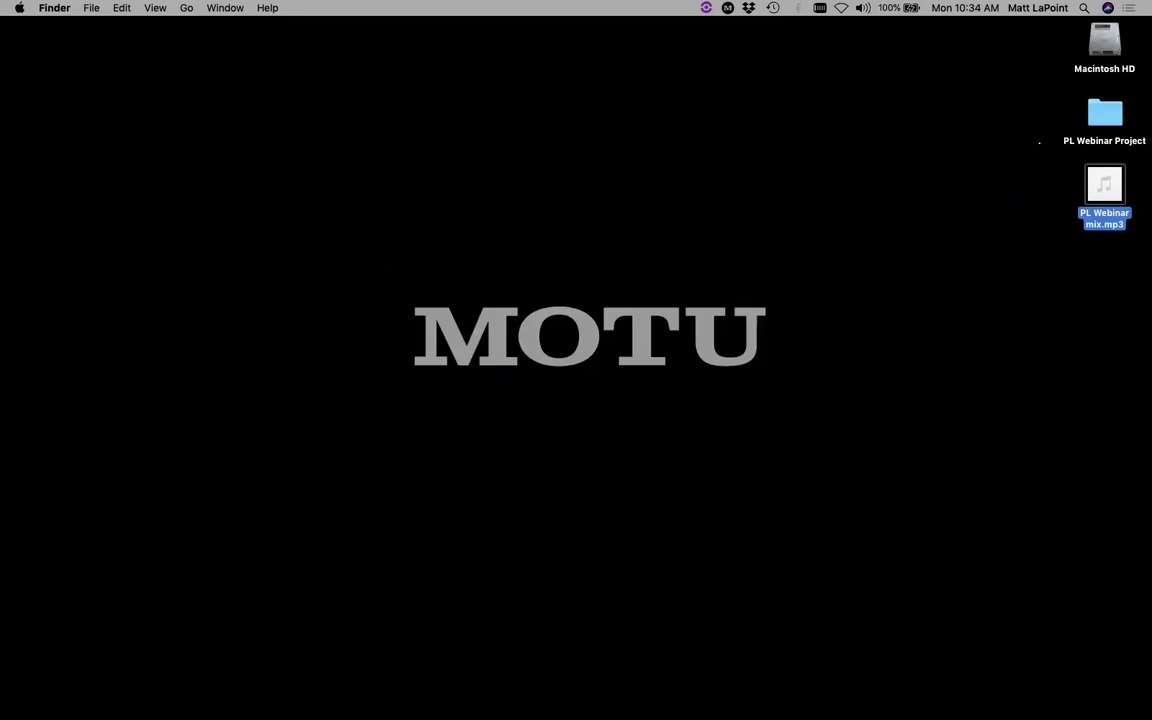
key(super+Tab)
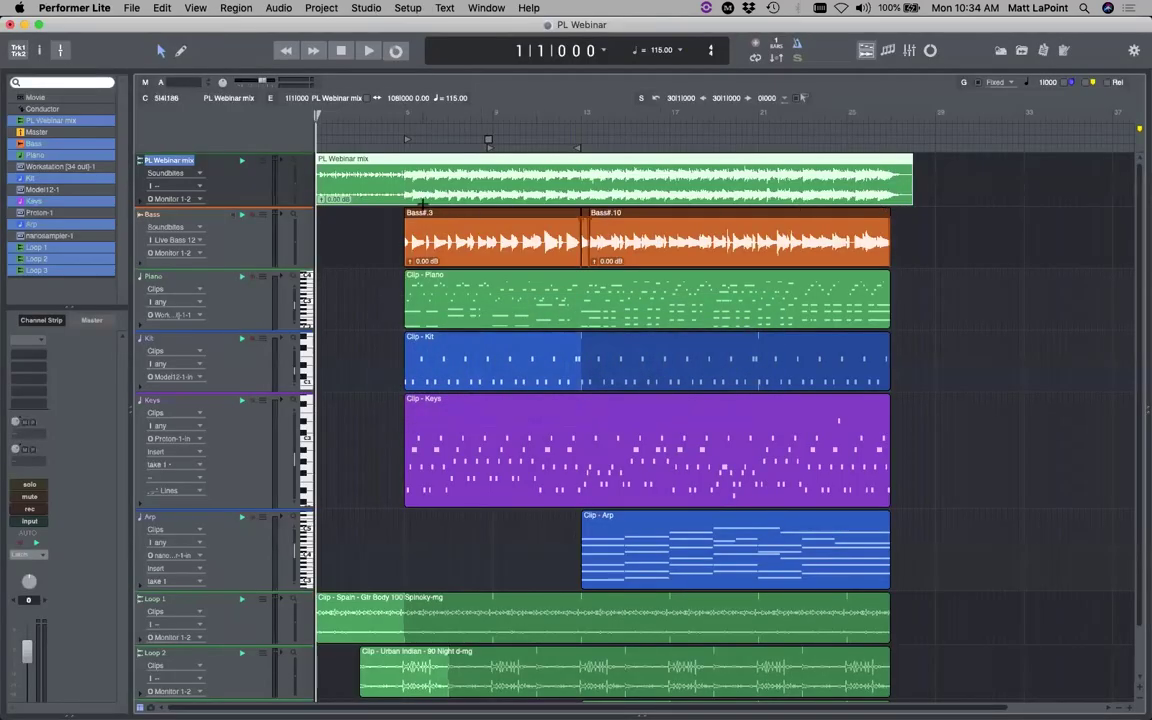